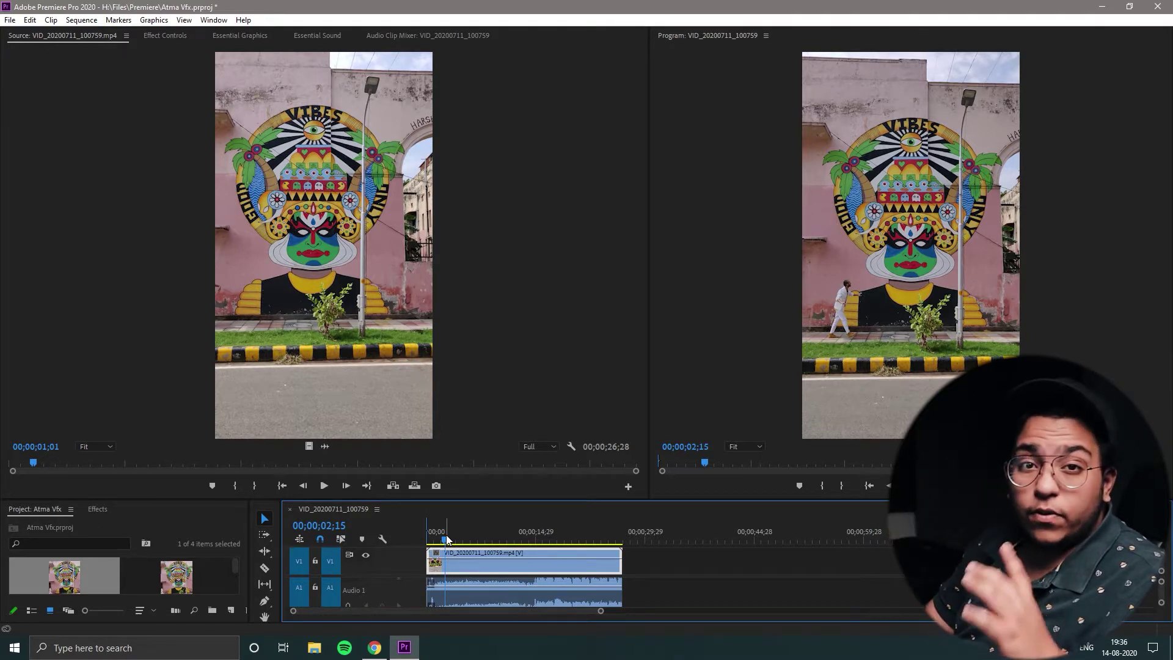
Step: Review the mural footage across the timeline and play the section around the 15-second mark
{"action": "left_click", "coordinate": [451, 540]}
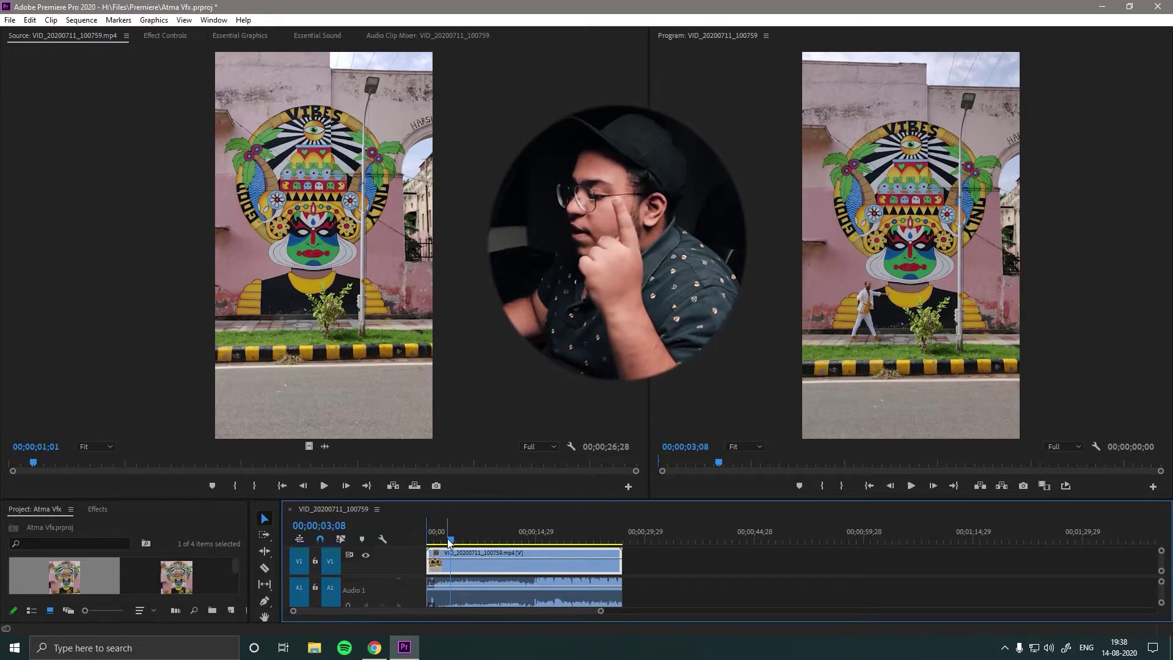
{"action": "left_click_drag", "start_coordinate": [449, 542], "coordinate": [456, 553]}
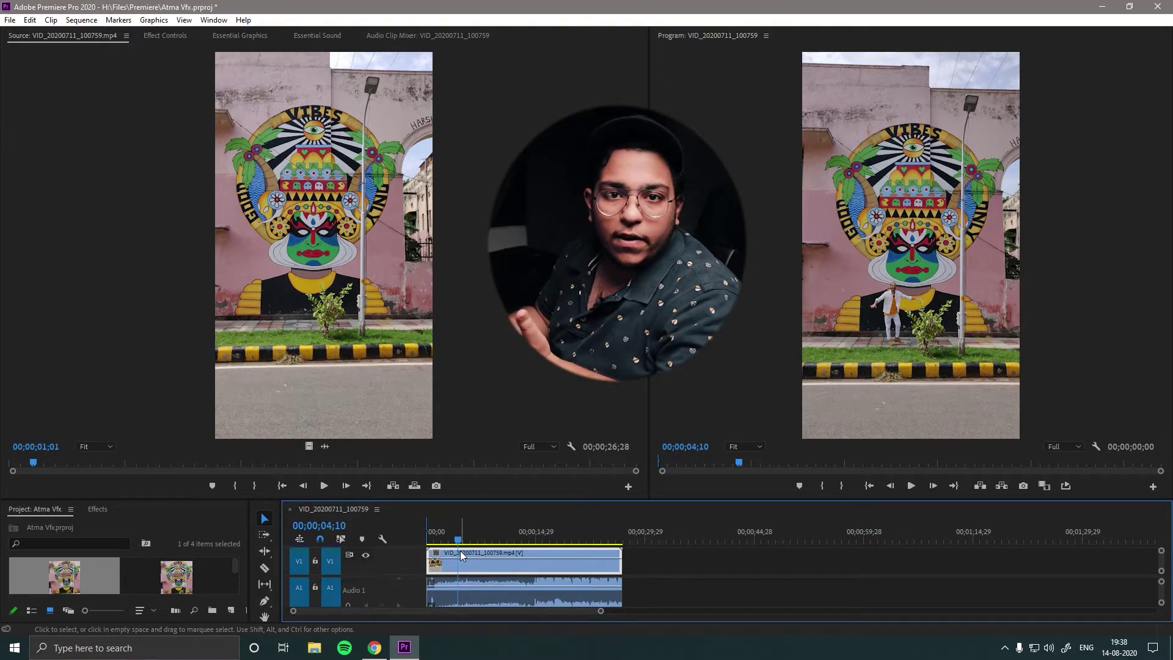
{"action": "left_click_drag", "start_coordinate": [457, 541], "coordinate": [565, 527]}
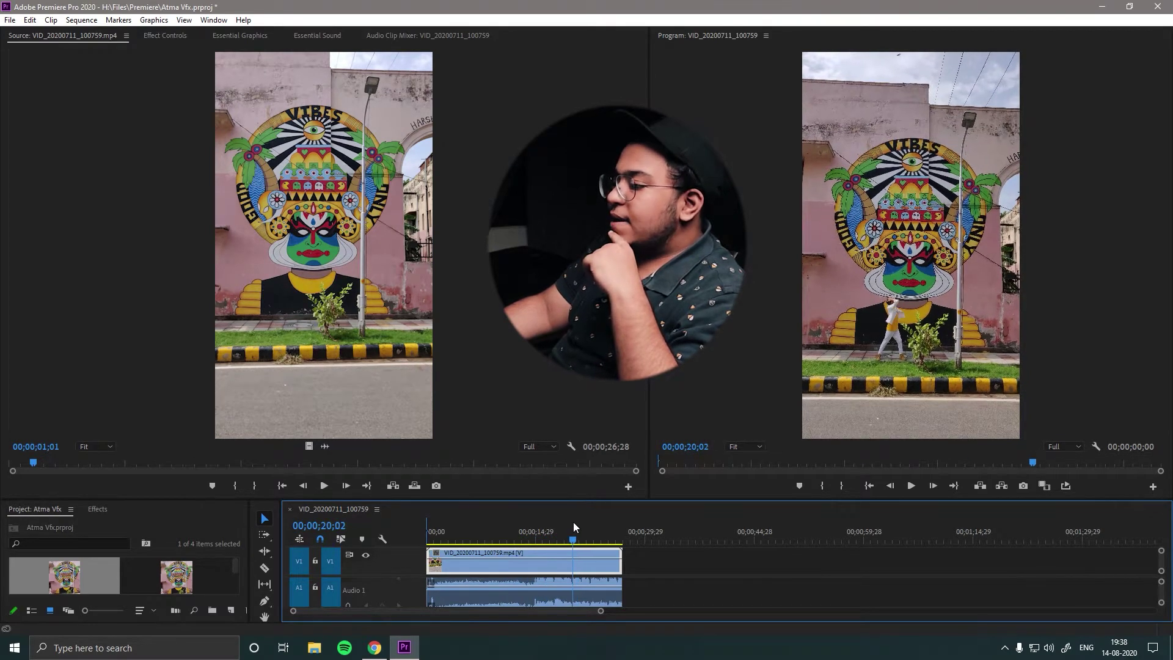
{"action": "left_click_drag", "start_coordinate": [574, 522], "coordinate": [536, 542]}
{"action": "key", "text": "space"}
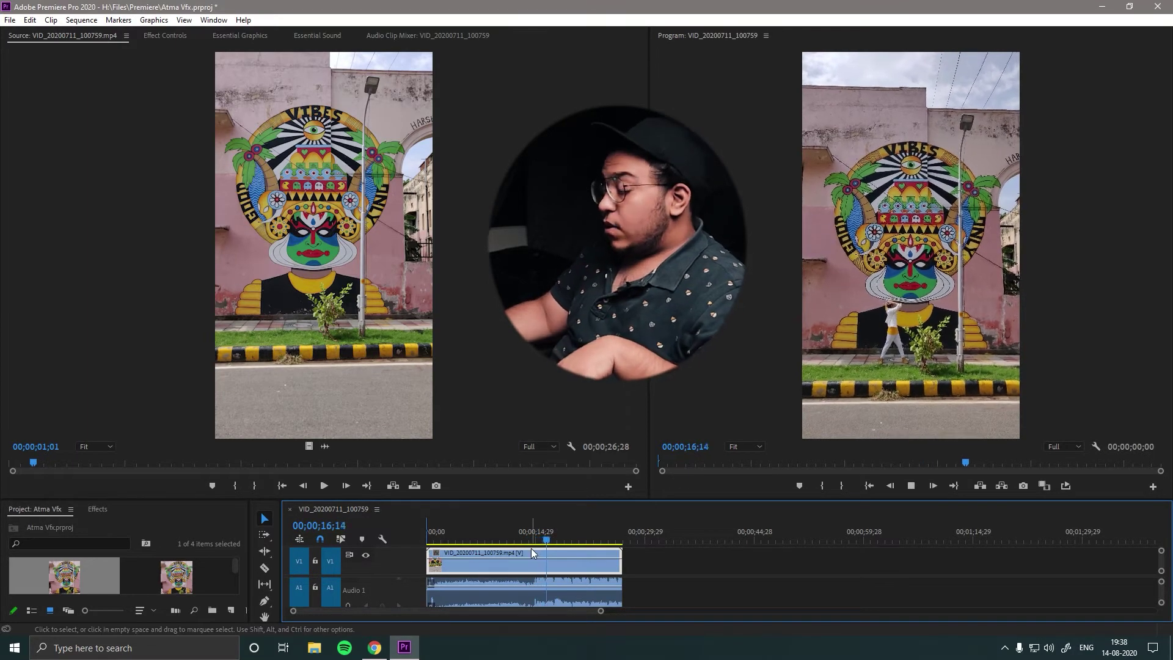
{"action": "key", "text": "space"}
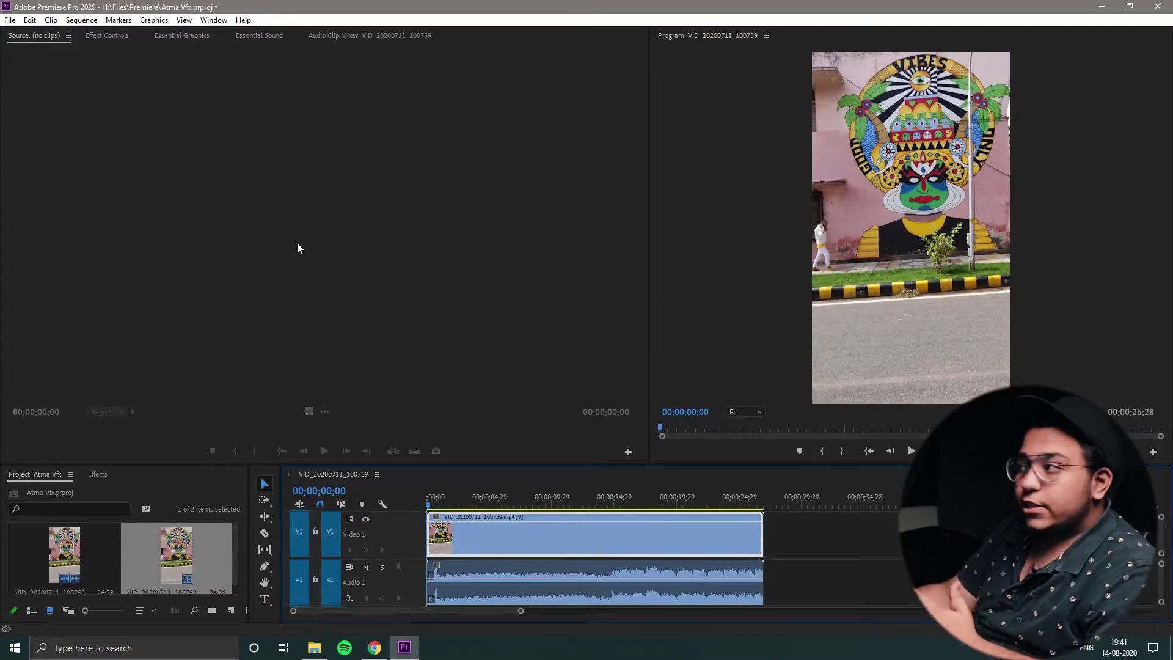
Step: Set the sequence frame size to 1080 × 1350 and its preview file format to I-Frame Only MPEG
{"action": "left_click", "coordinate": [89, 22]}
{"action": "left_click", "coordinate": [91, 32]}
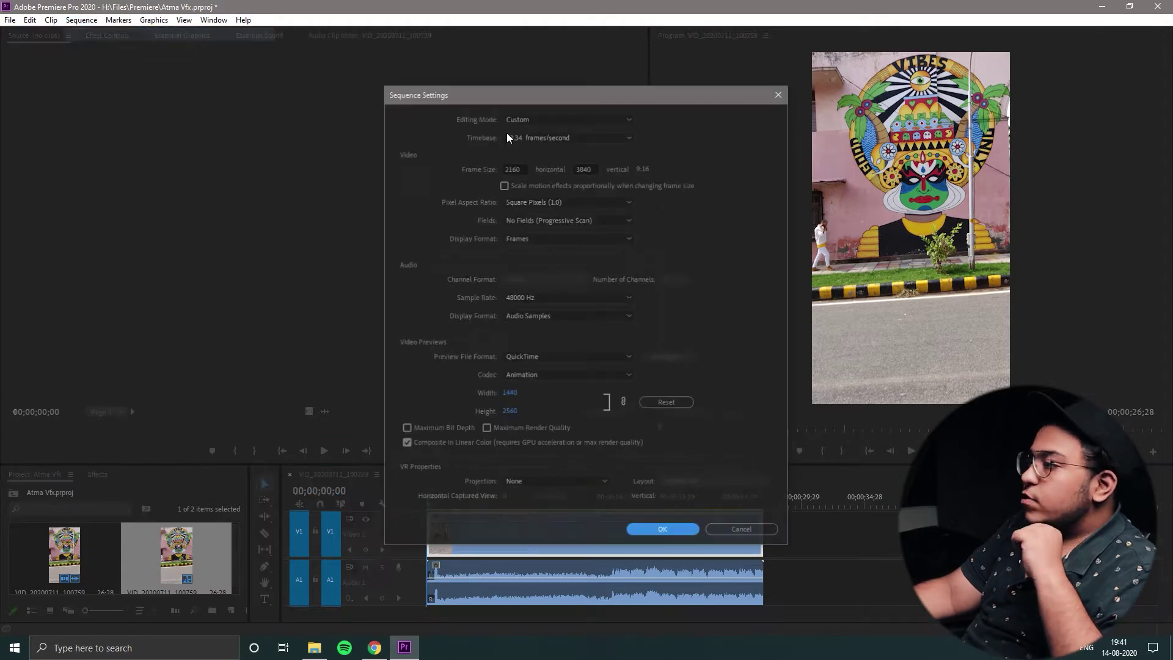
{"action": "double_click", "coordinate": [525, 170]}
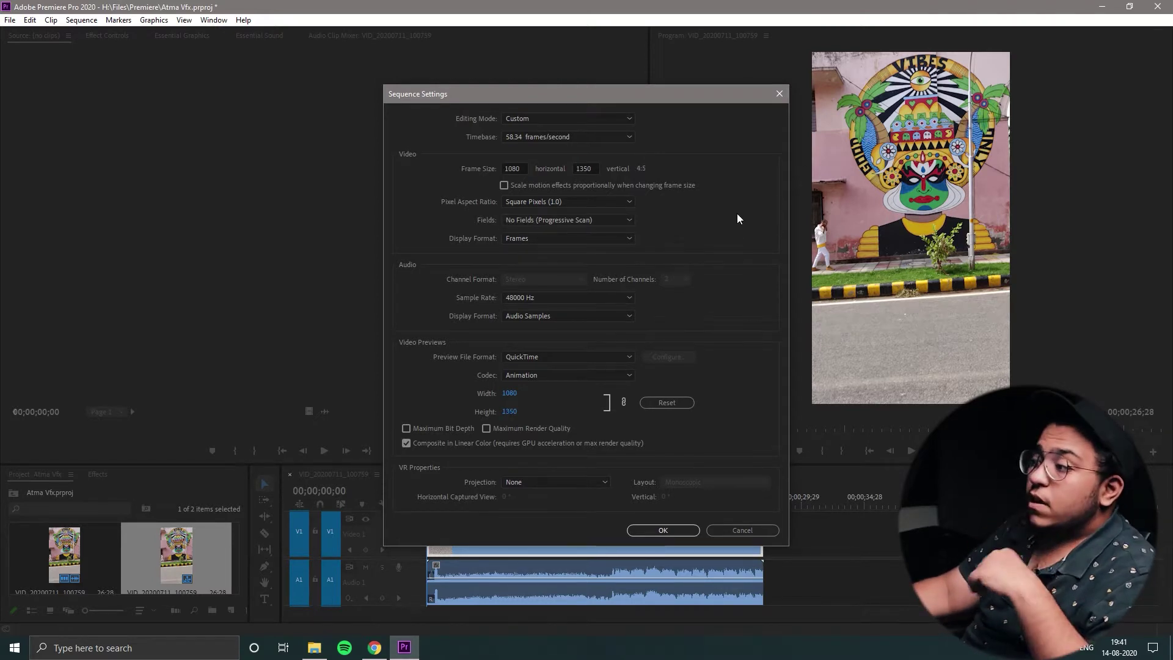
{"action": "left_click", "coordinate": [568, 362]}
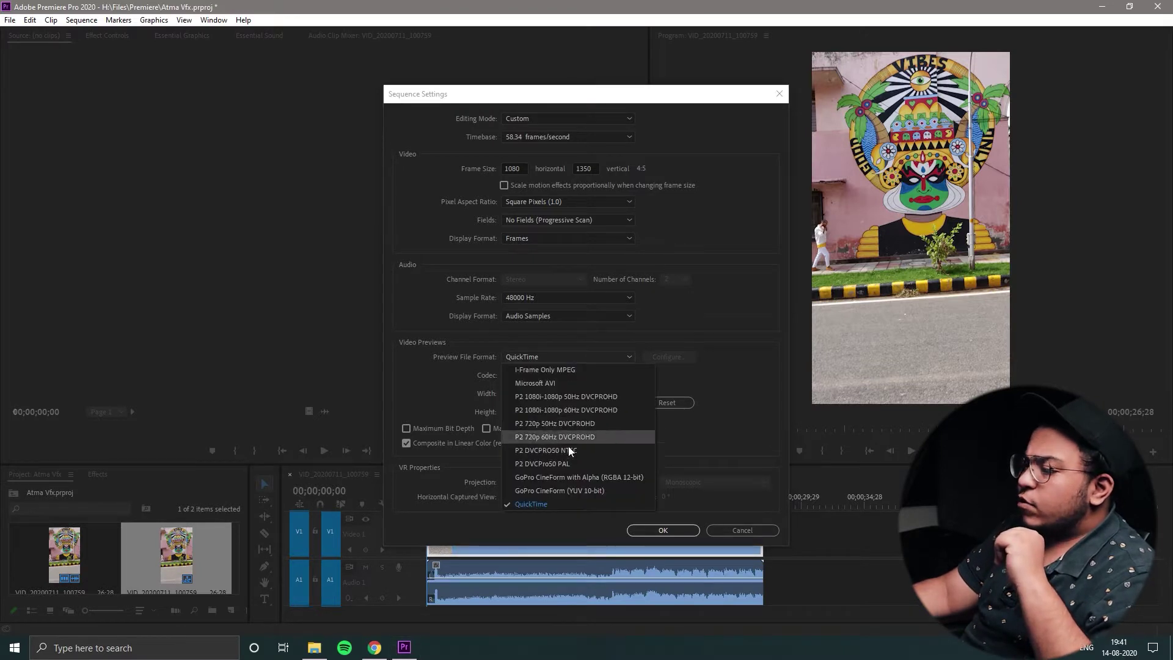
{"action": "left_click", "coordinate": [578, 372]}
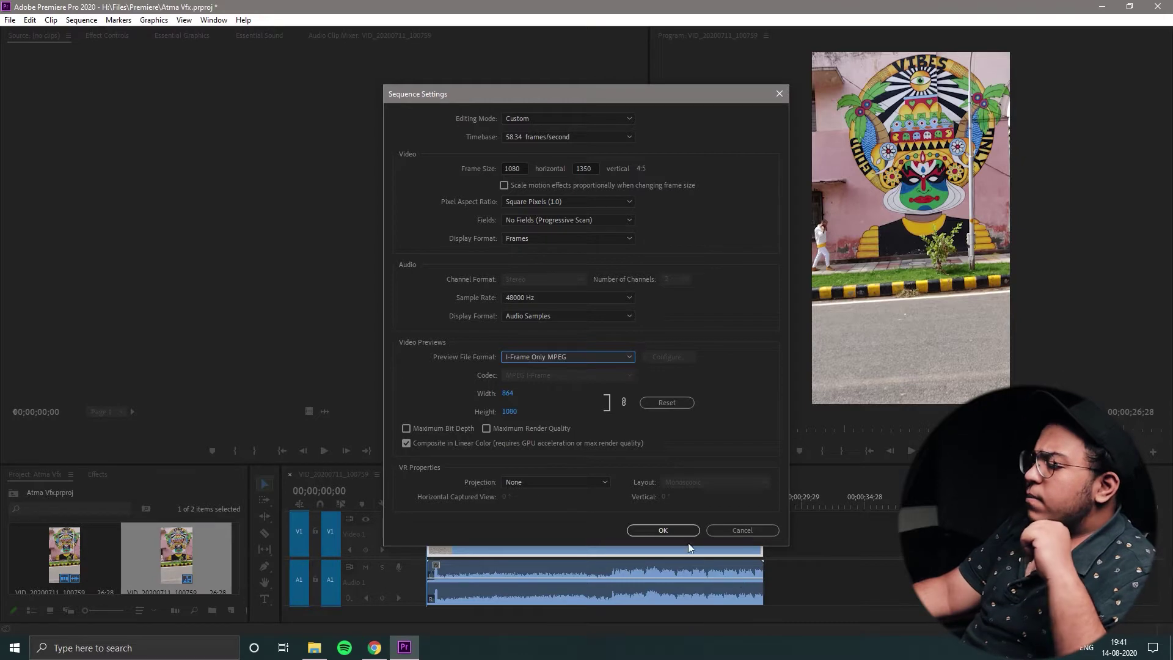
{"action": "left_click", "coordinate": [663, 530]}
{"action": "left_click", "coordinate": [649, 337]}
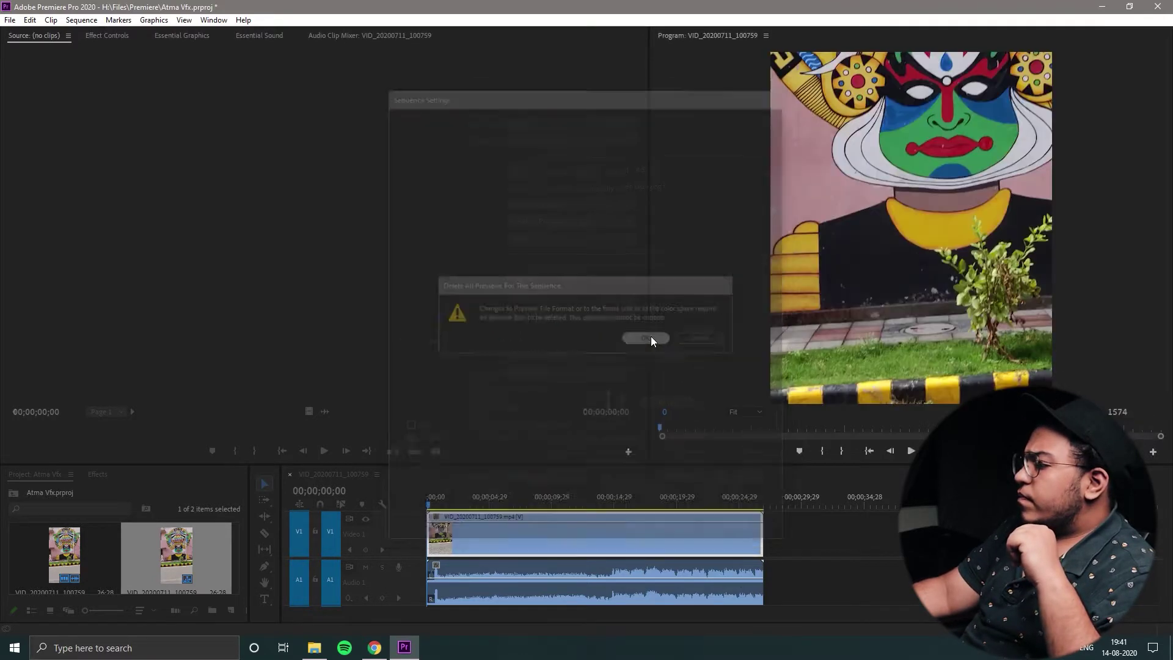
{"action": "key", "text": "space"}
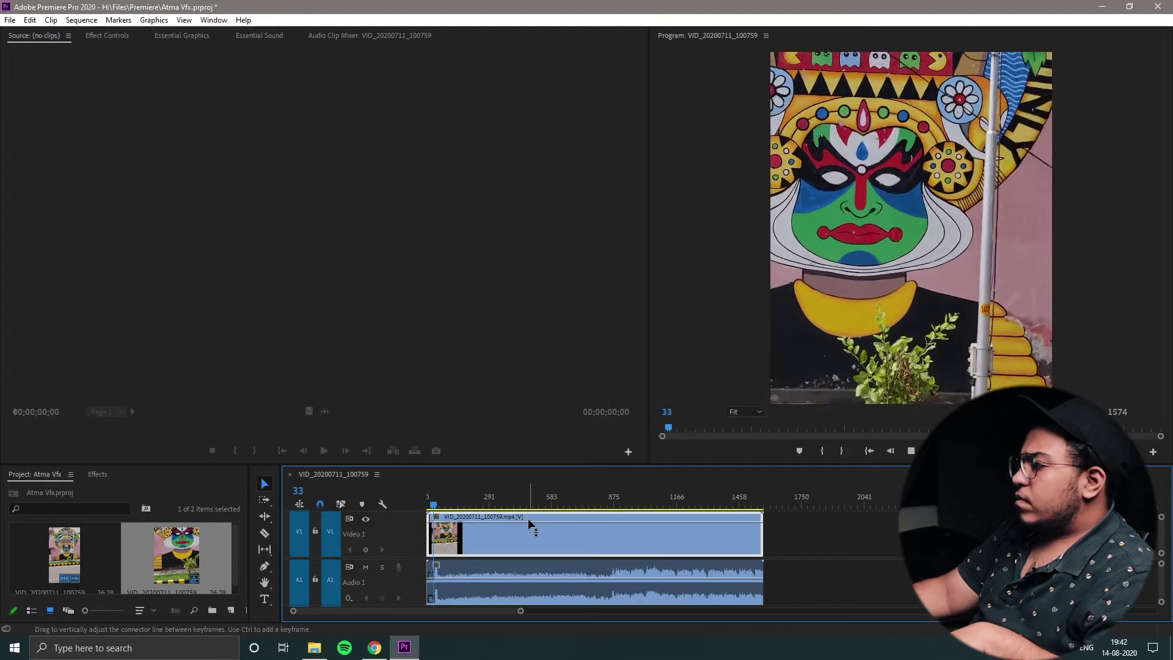
{"action": "key", "text": "space"}
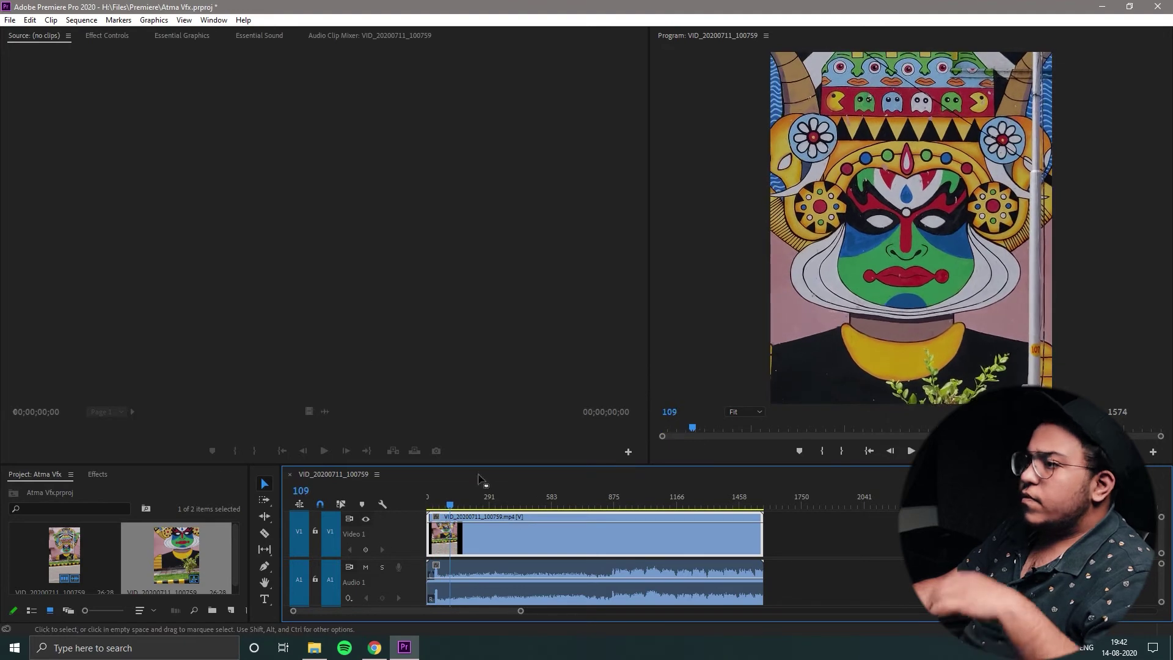
Step: Set the sequence timebase to 30.00 frames/second and play a short stretch of the footage
{"action": "left_click", "coordinate": [82, 19]}
{"action": "left_click", "coordinate": [91, 31]}
{"action": "left_click", "coordinate": [538, 136]}
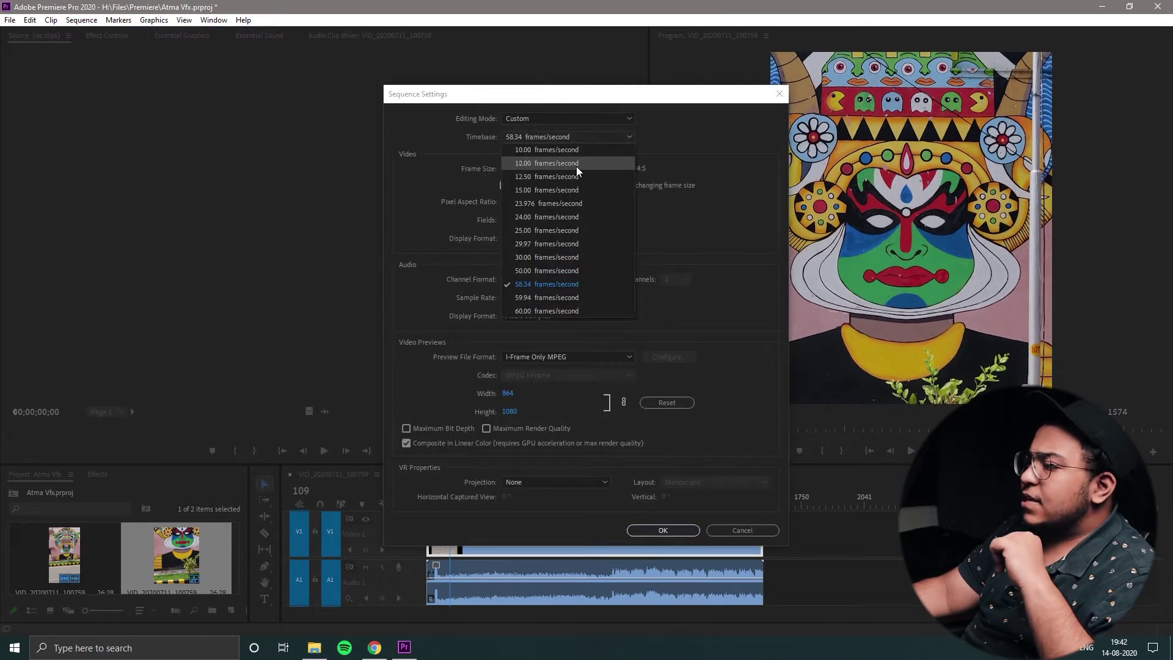
{"action": "left_click", "coordinate": [542, 256]}
{"action": "left_click", "coordinate": [663, 530]}
{"action": "key", "text": "space"}
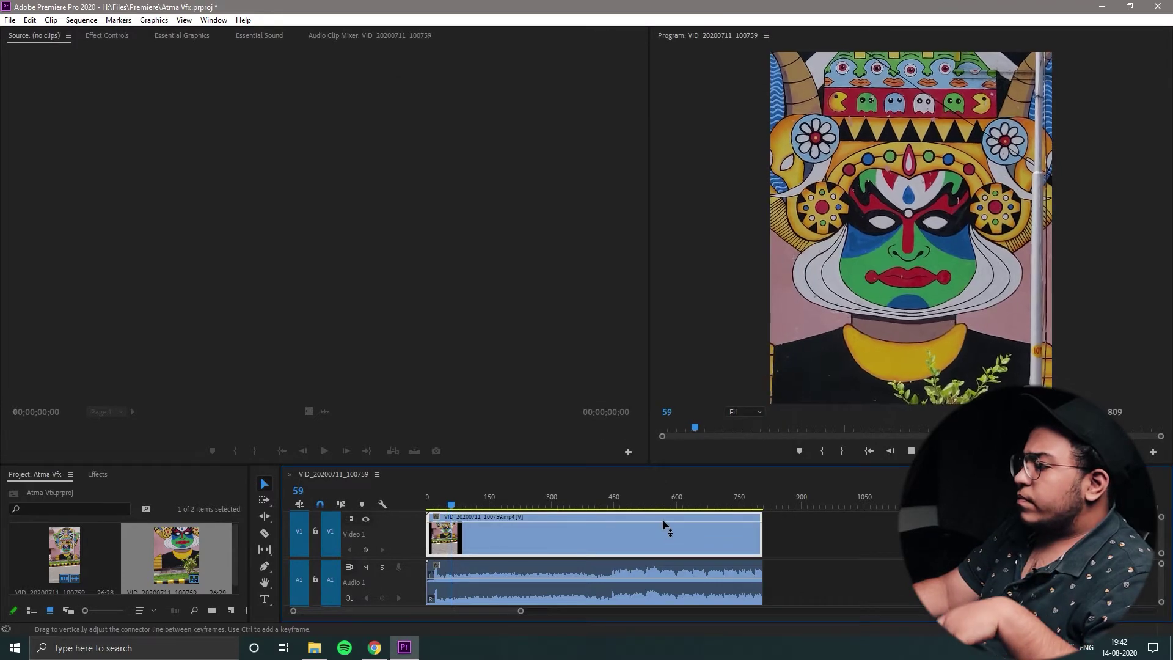
{"action": "key", "text": "space"}
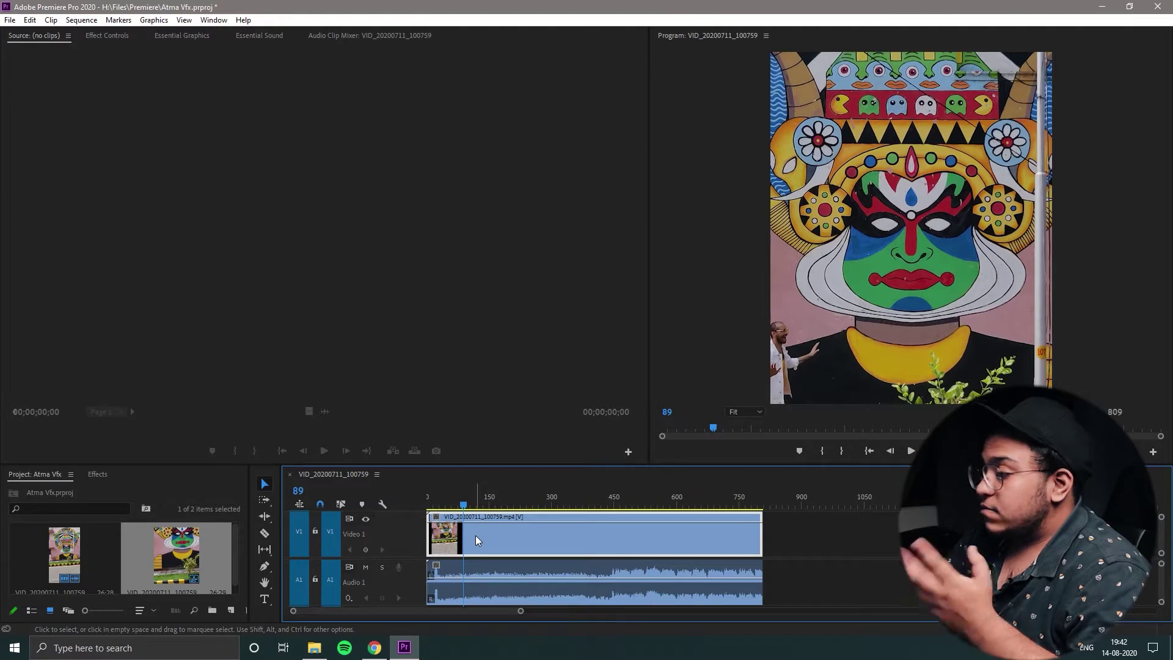
Step: Reframe the mural clip with Scale 51 and vertical Position 679, and mute Audio 1
{"action": "left_click", "coordinate": [107, 35]}
{"action": "left_click_drag", "start_coordinate": [162, 114], "coordinate": [132, 113]}
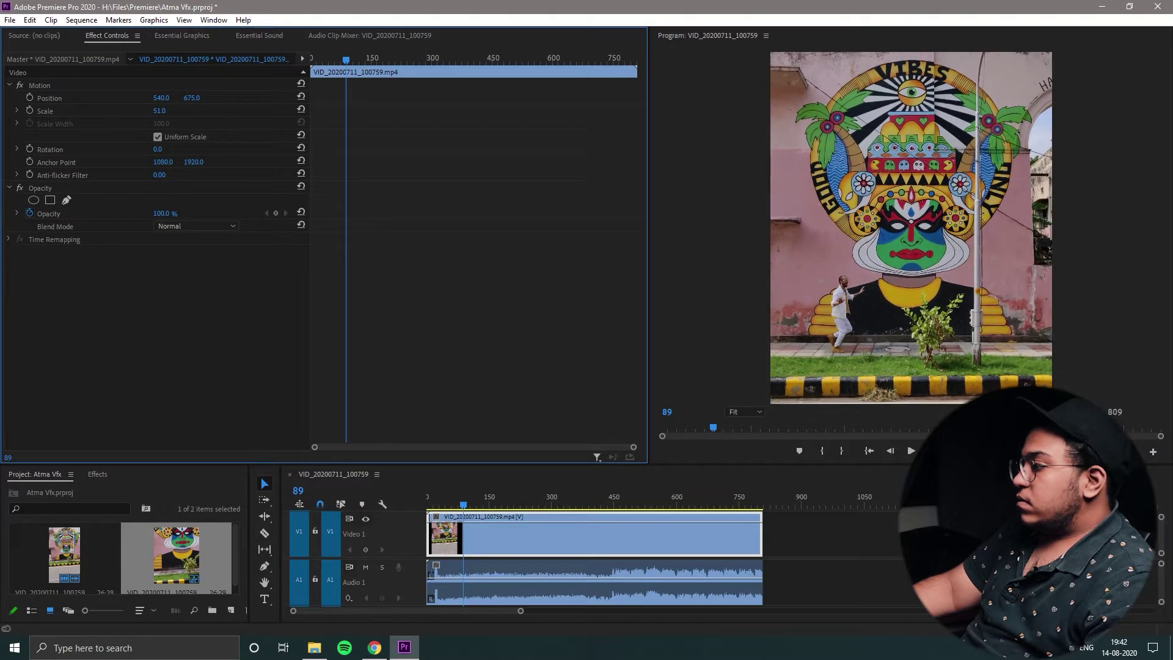
{"action": "left_click", "coordinate": [193, 96]}
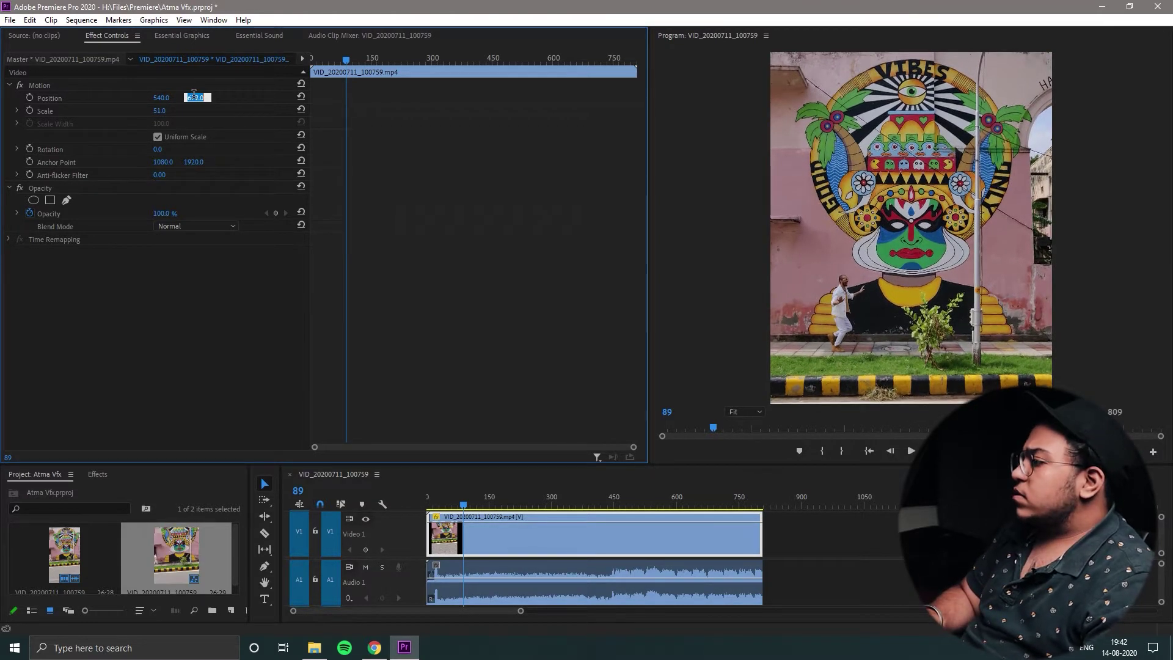
{"action": "type", "text": "679"}
{"action": "left_click", "coordinate": [365, 567]}
Step: Set the clip's vertical Position to 575 and enable Position keyframing at frame 694
{"action": "left_click_drag", "start_coordinate": [486, 502], "coordinate": [662, 503]}
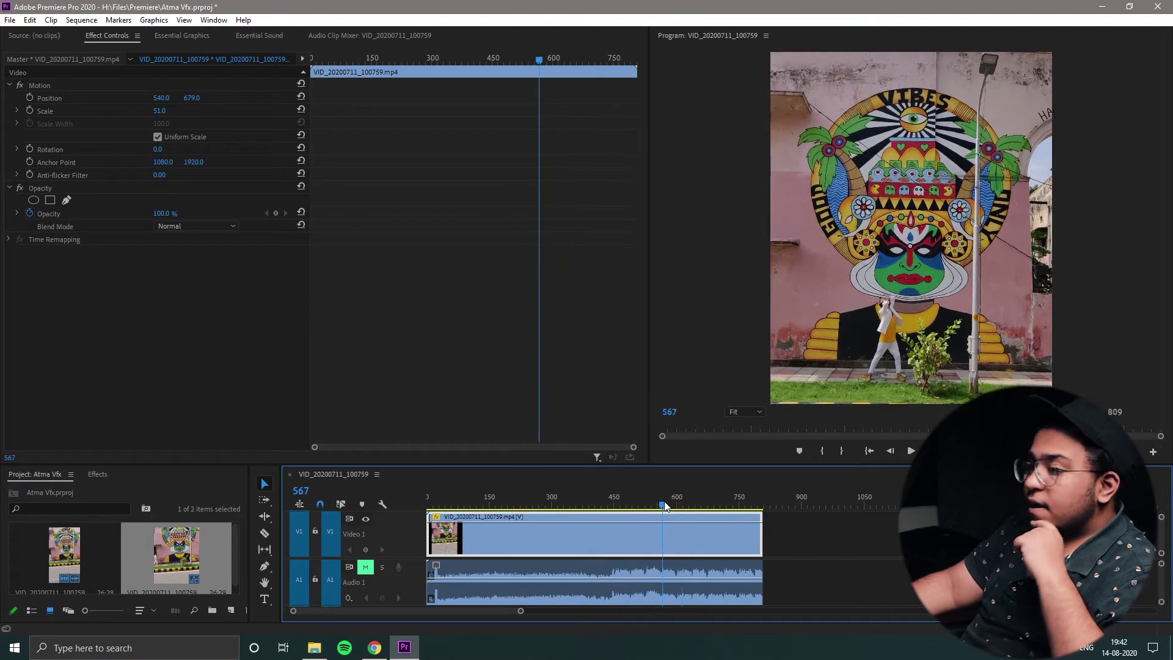
{"action": "left_click", "coordinate": [195, 110]}
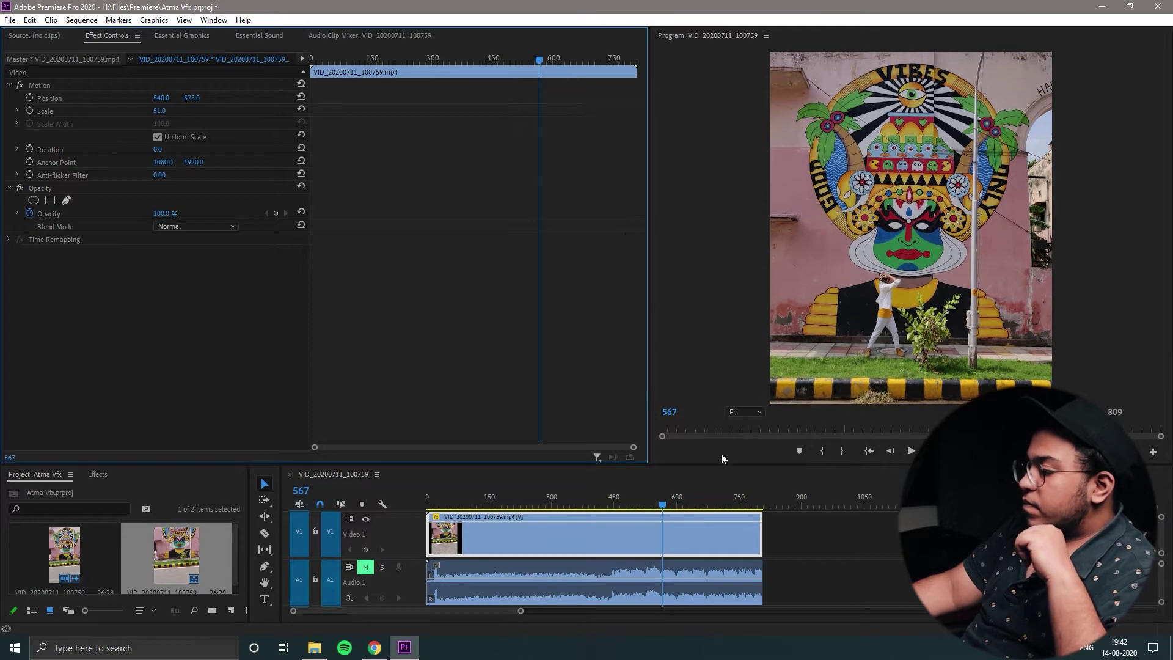
{"action": "left_click_drag", "start_coordinate": [663, 505], "coordinate": [713, 505]}
{"action": "key", "text": "Right"}
{"action": "key", "text": "Right"}
{"action": "left_click", "coordinate": [30, 98]}
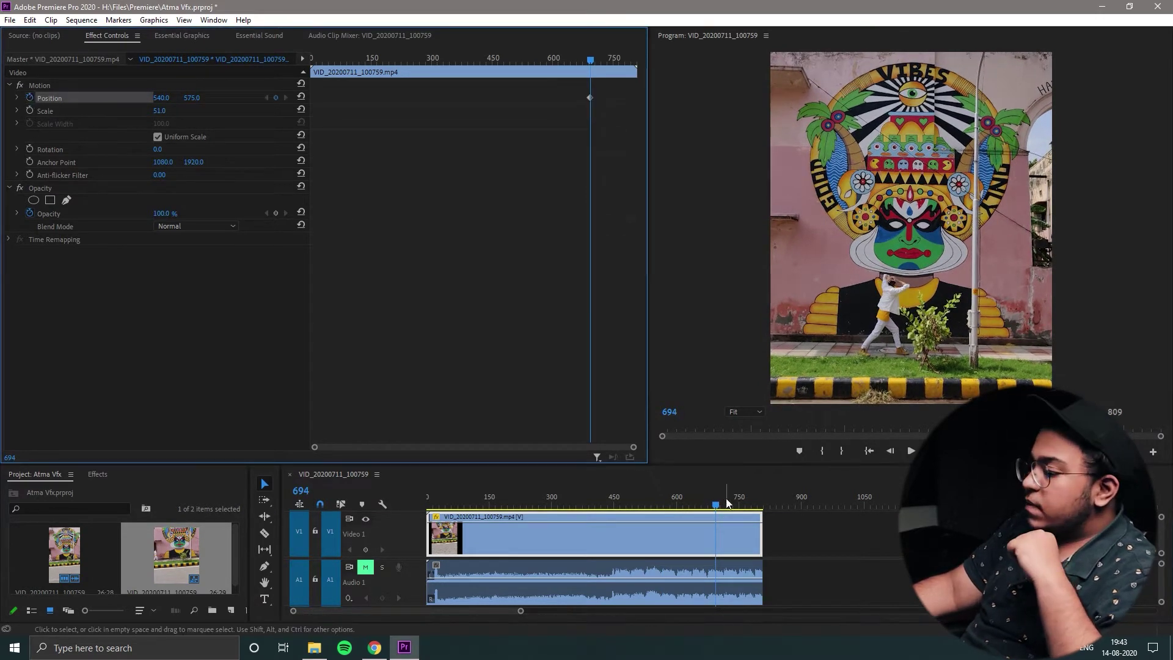
Step: Add a Position keyframe at frame 216 with a vertical value of 625
{"action": "left_click_drag", "start_coordinate": [717, 504], "coordinate": [517, 513]}
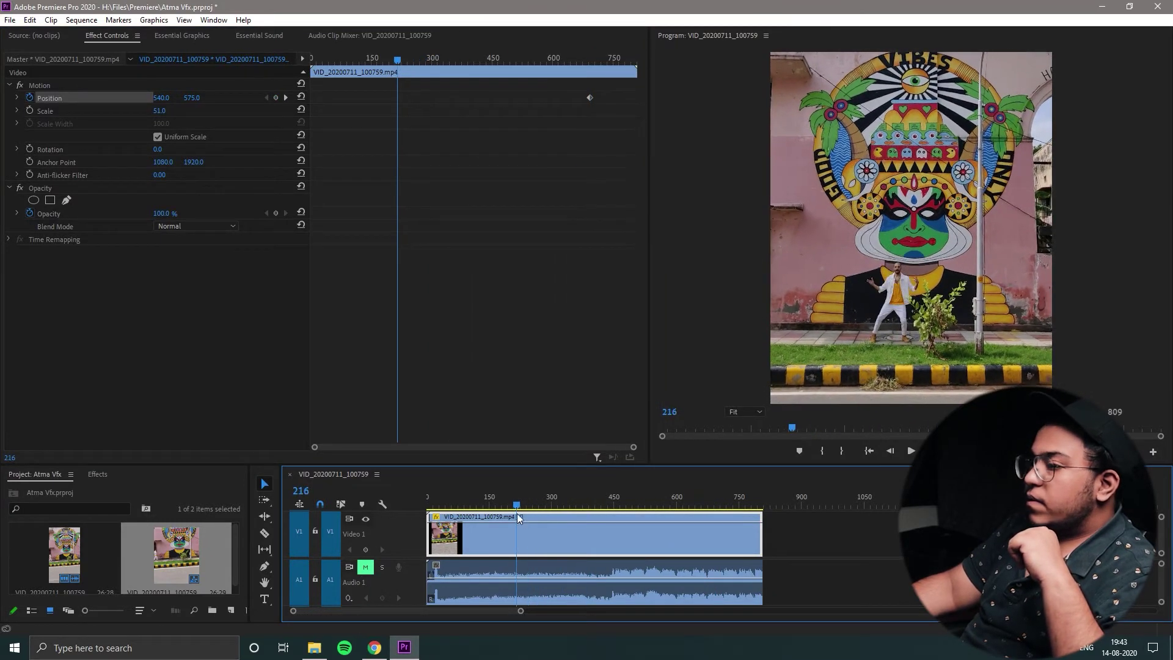
{"action": "left_click", "coordinate": [195, 90]}
{"action": "key", "text": "Up"}
{"action": "key", "text": "Up"}
{"action": "key", "text": "Up"}
{"action": "left_click", "coordinate": [221, 291]}
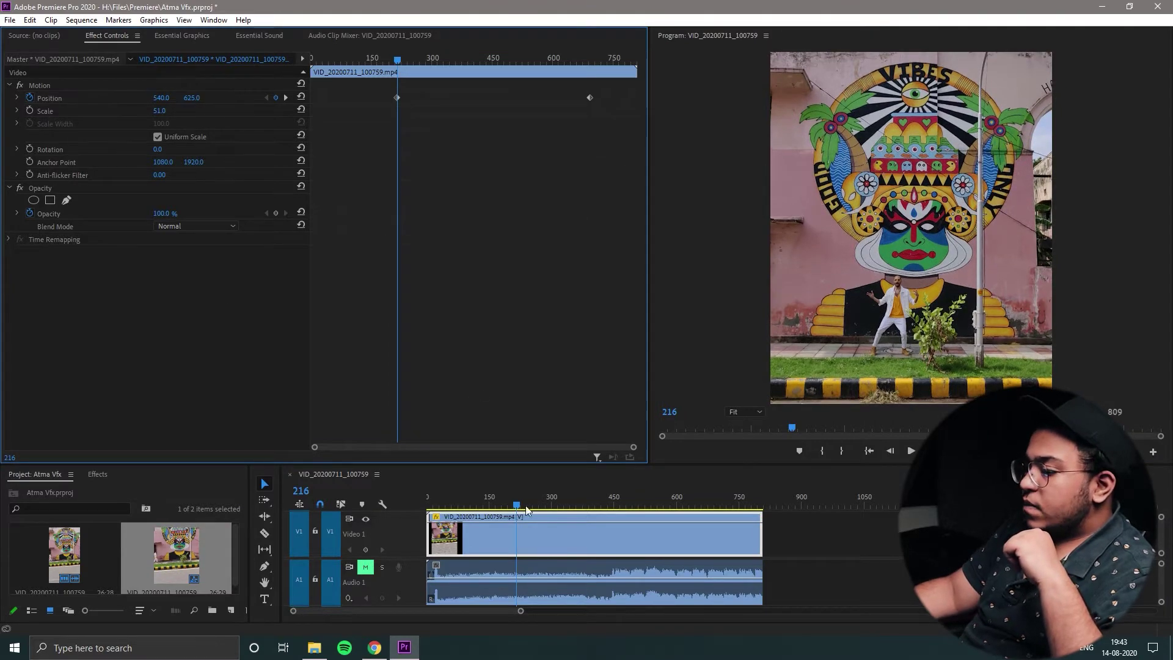
Step: Add an adjusted vertical Position keyframe at frame 45 and play the sequence to check the framing
{"action": "left_click_drag", "start_coordinate": [519, 506], "coordinate": [421, 505]}
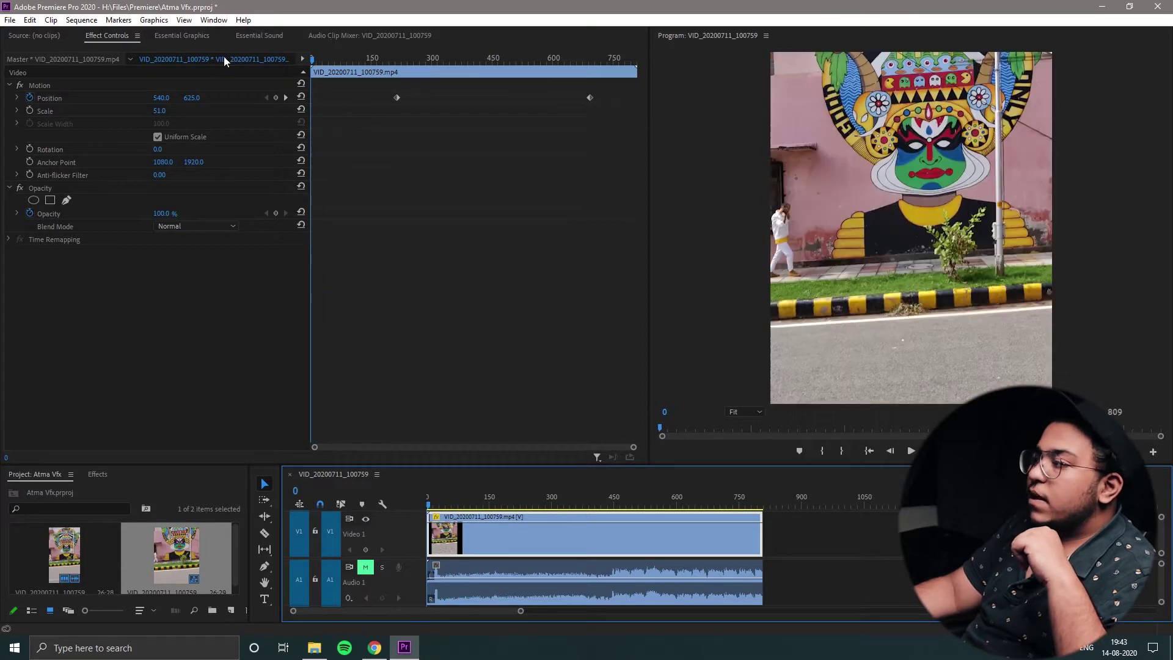
{"action": "key", "text": "space"}
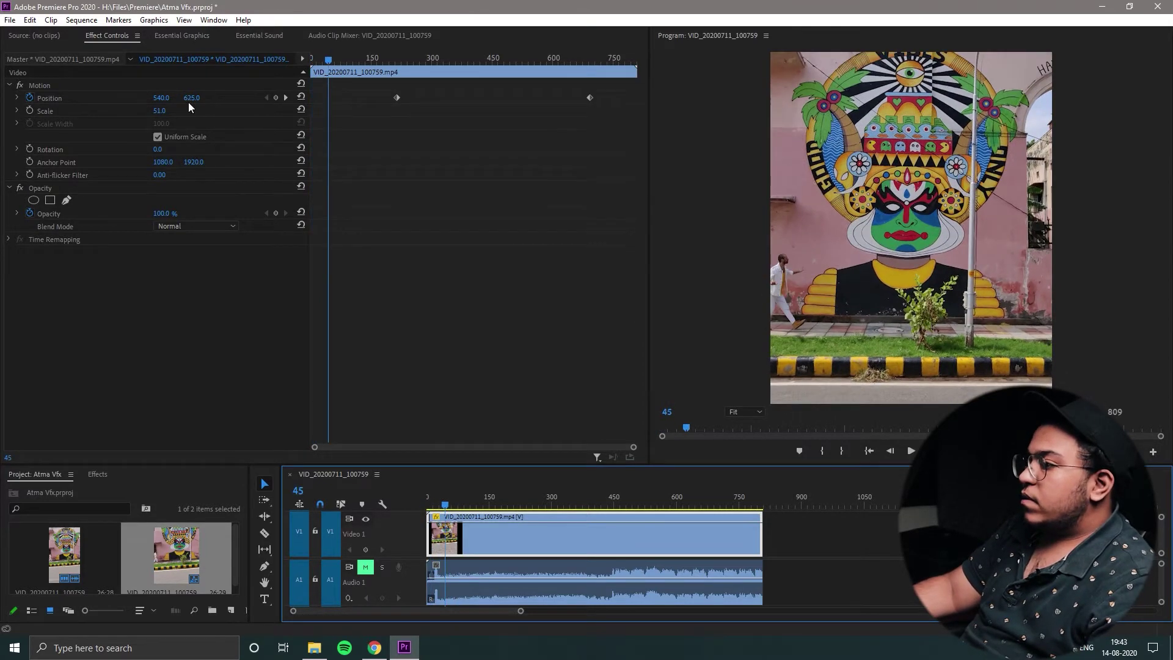
{"action": "left_click_drag", "start_coordinate": [188, 101], "coordinate": [189, 99]}
{"action": "key", "text": "space"}
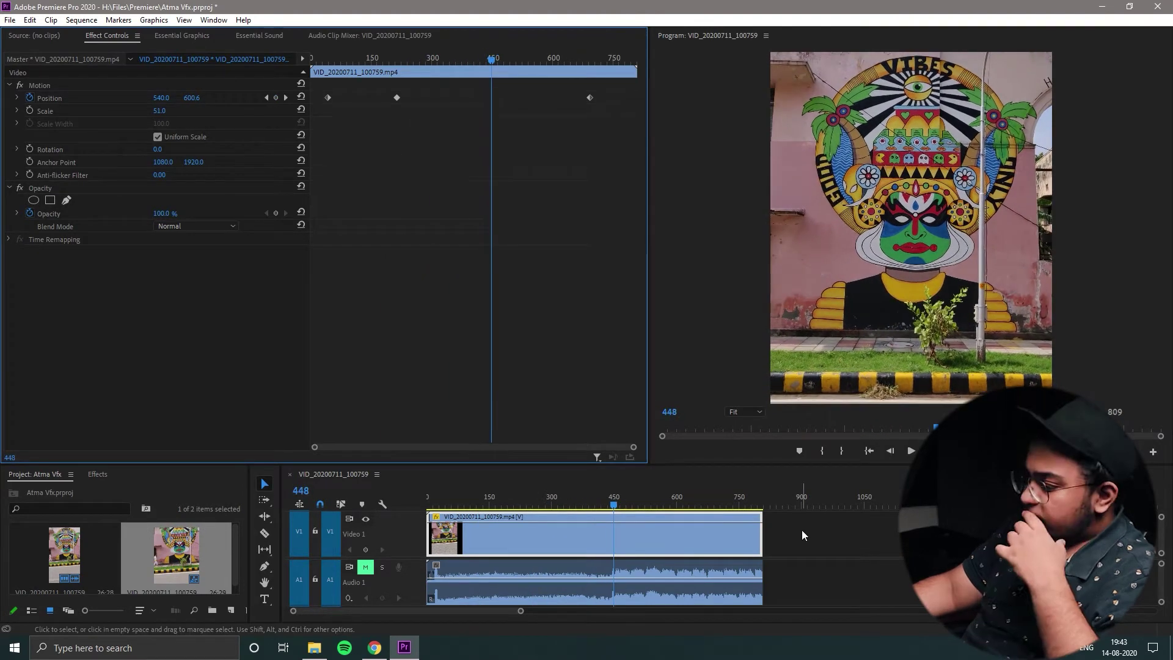
{"action": "left_click", "coordinate": [522, 493]}
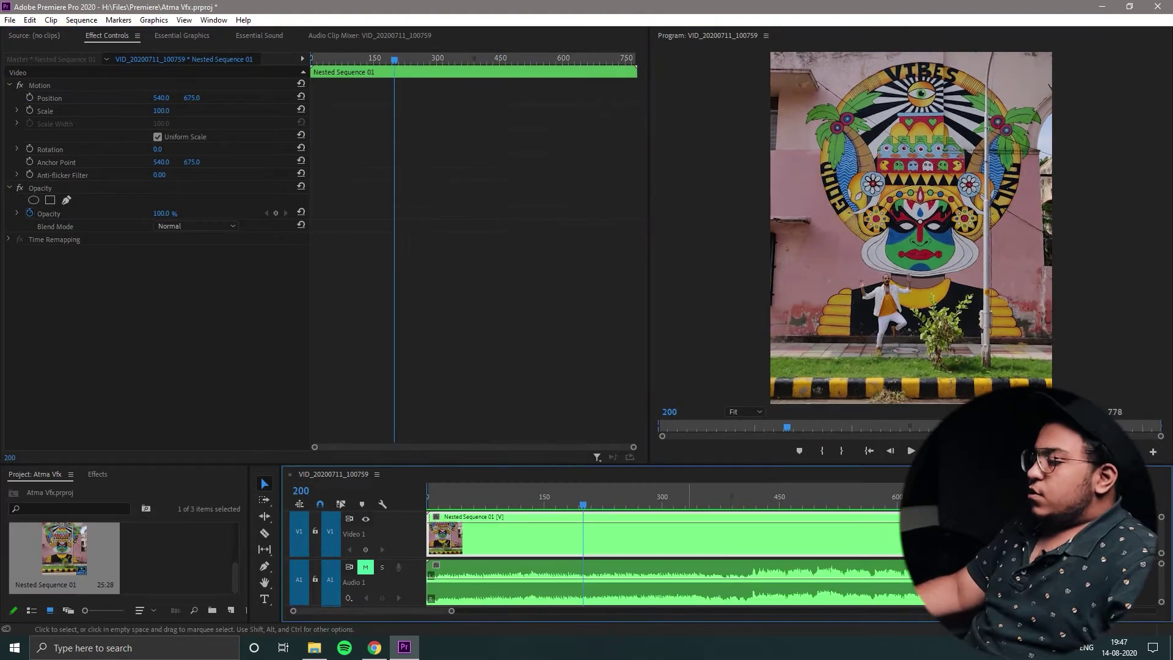
Step: Split Nested Sequence 01 at frame 506, where the motorbike is just entering the picture
{"action": "left_click_drag", "start_coordinate": [742, 496], "coordinate": [826, 505]}
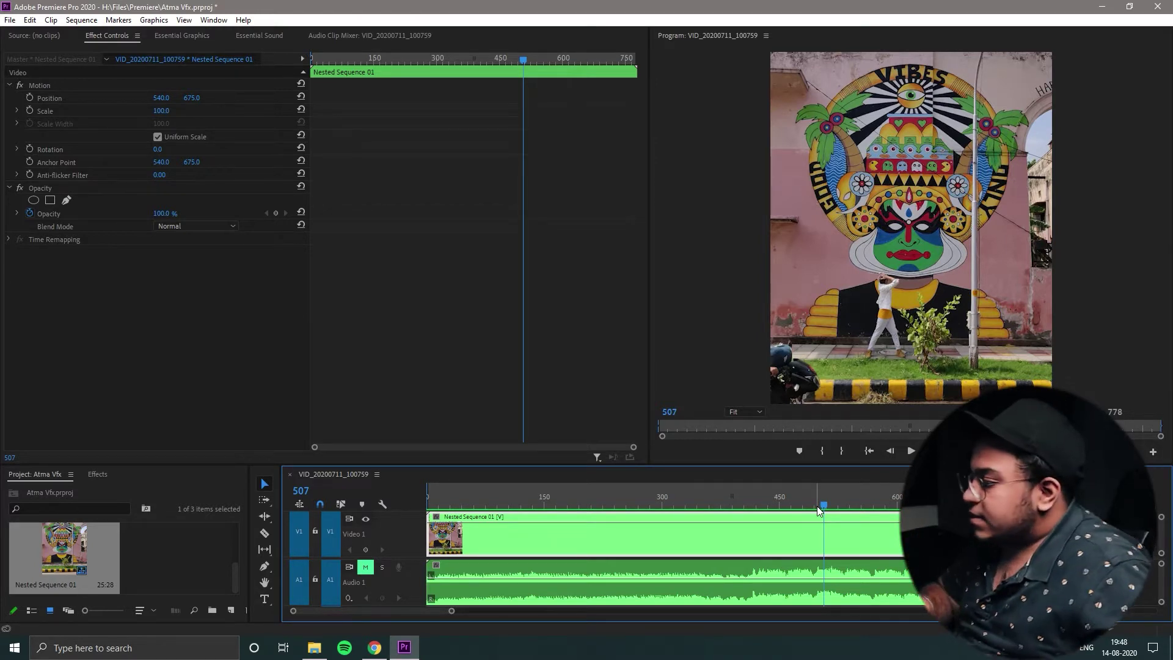
{"action": "key", "text": "Left"}
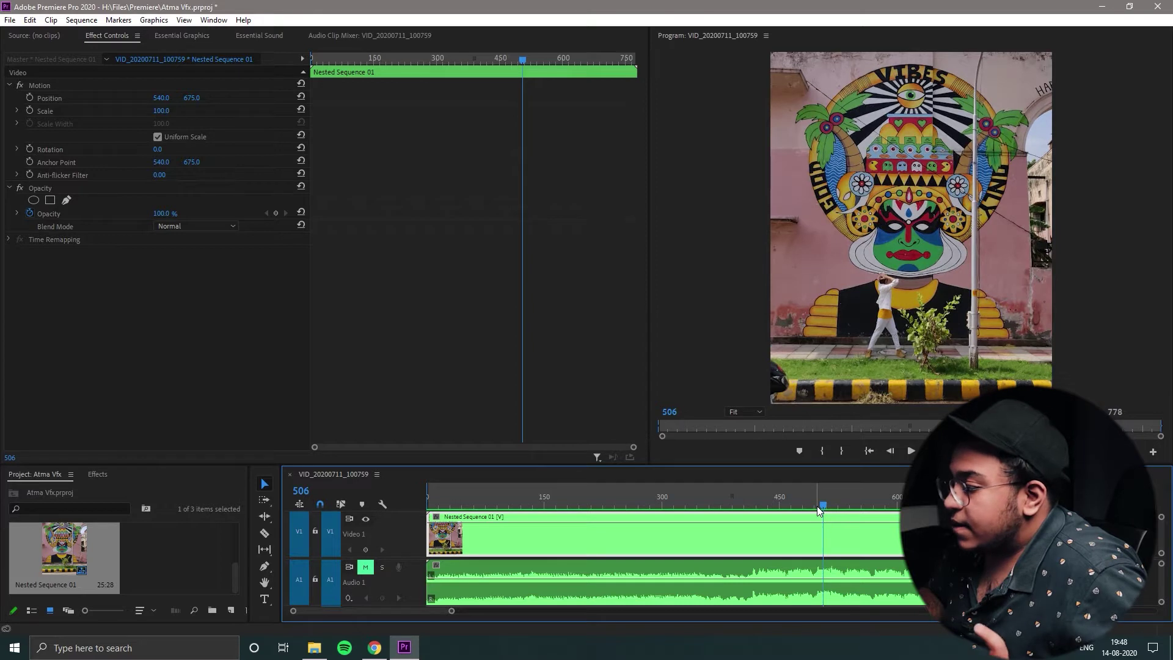
{"action": "key", "text": "Left"}
{"action": "key", "text": "Right"}
{"action": "key", "text": "c"}
{"action": "left_click", "coordinate": [825, 541]}
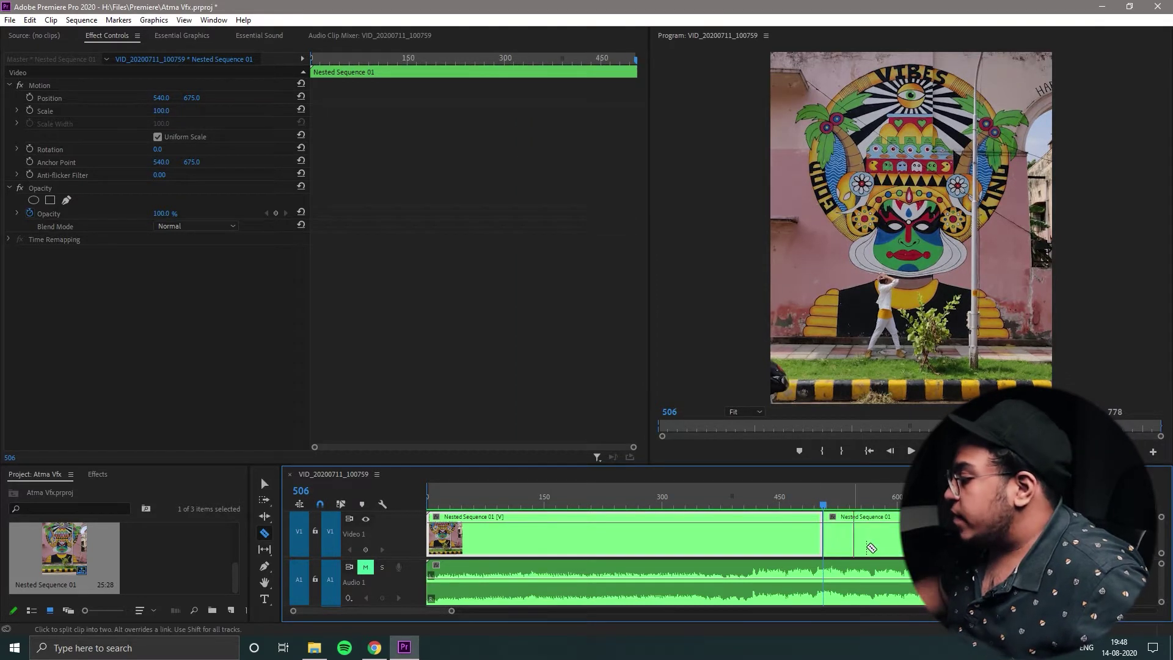
Step: Split Nested Sequence 01 again at frame 519, where the motorbike is leaving the picture
{"action": "key", "text": "space"}
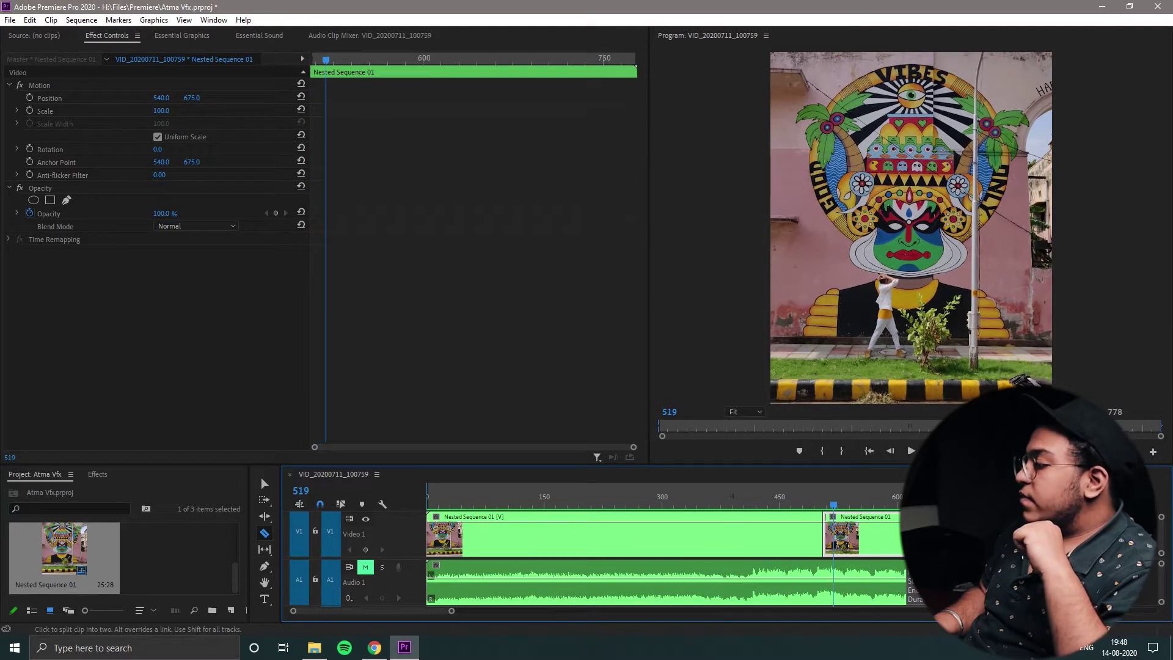
{"action": "key", "text": "Left"}
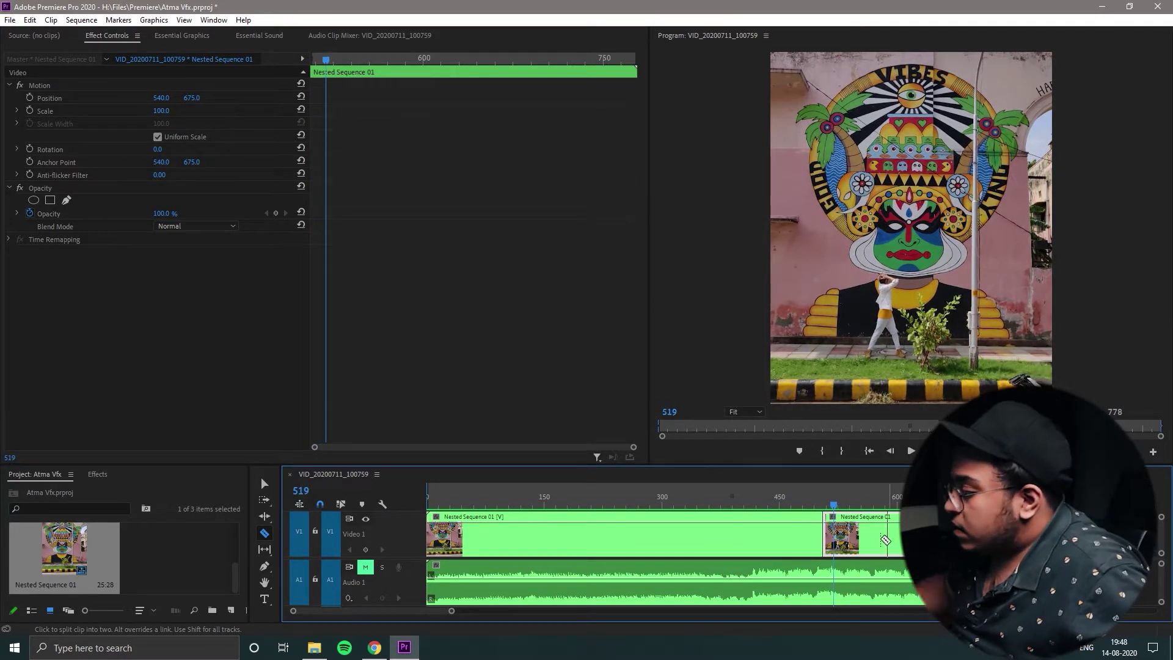
{"action": "left_click", "coordinate": [837, 541]}
Step: Examine the short segment between frames 506 and 519 frame by frame for the passing motorbikes
{"action": "key", "text": "equal"}
{"action": "key", "text": "equal"}
{"action": "key", "text": "equal"}
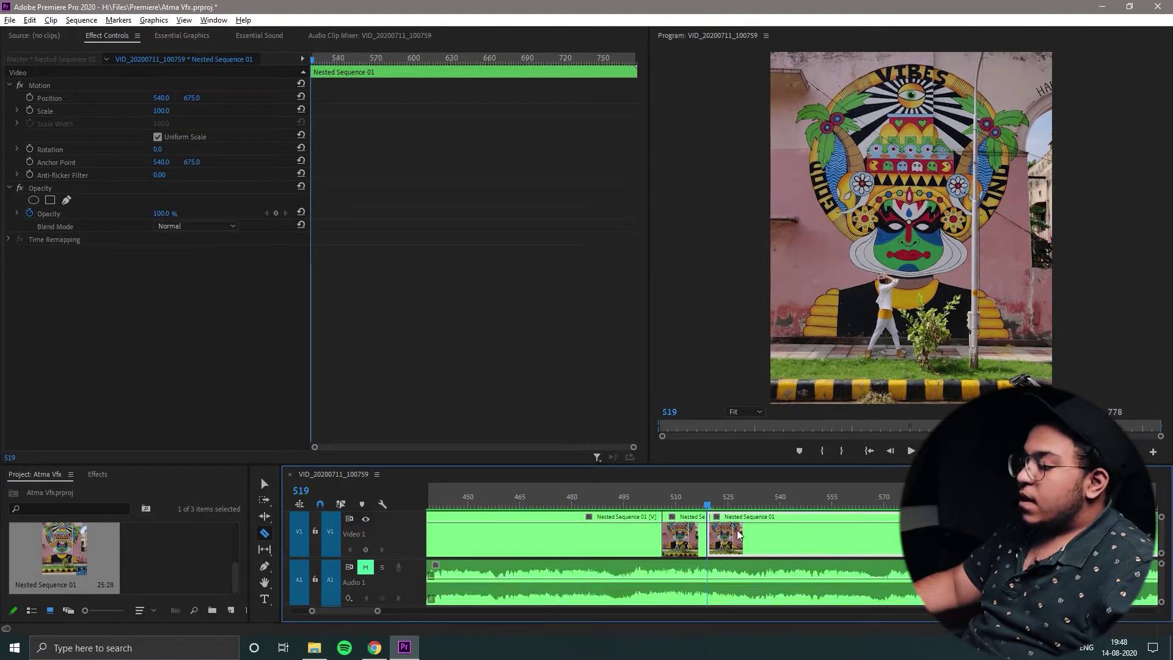
{"action": "key", "text": "v"}
{"action": "left_click", "coordinate": [657, 545]}
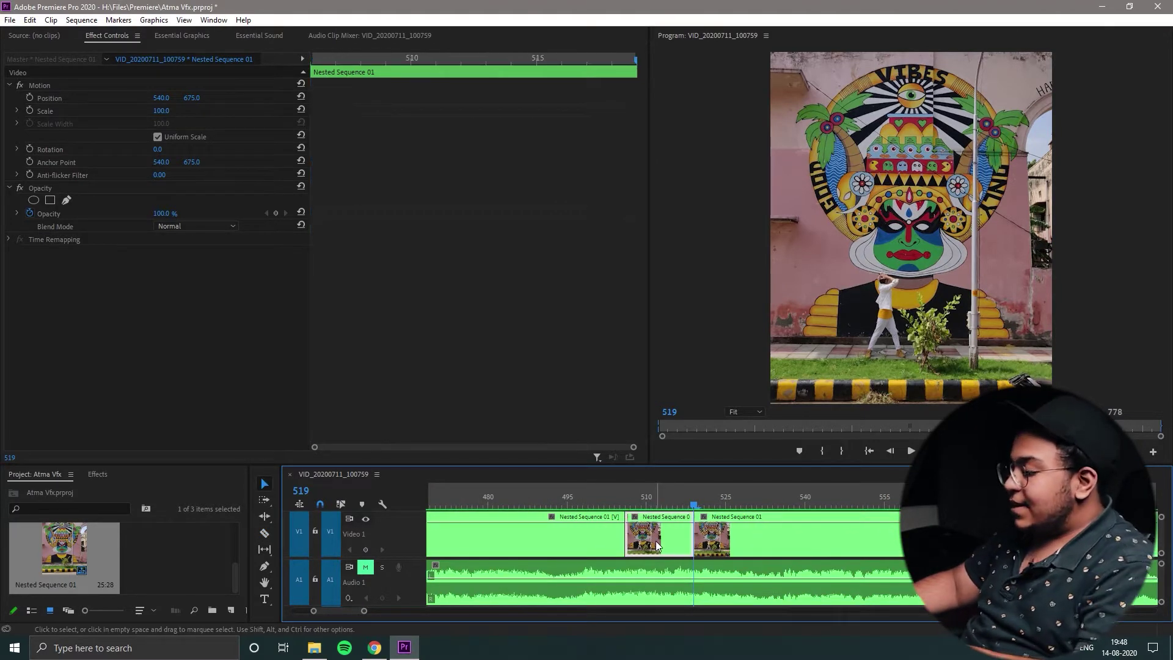
{"action": "left_click_drag", "start_coordinate": [676, 499], "coordinate": [698, 511]}
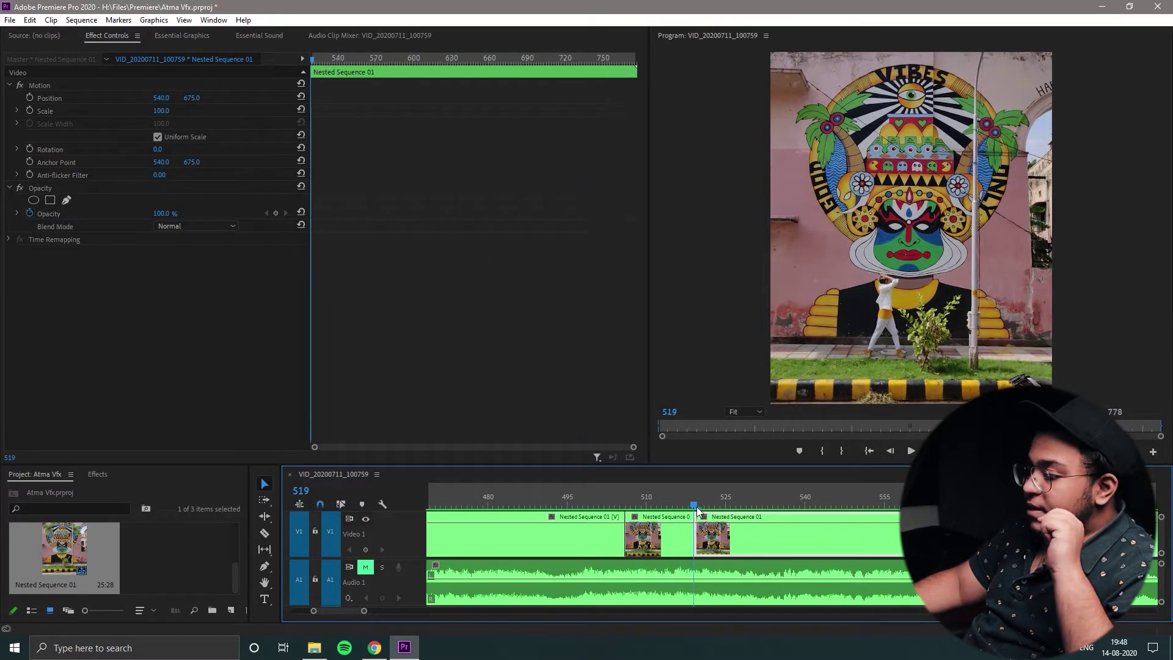
{"action": "key", "text": "Left"}
{"action": "key", "text": "Left"}
{"action": "key", "text": "Left"}
{"action": "key", "text": "Left"}
{"action": "key", "text": "Left"}
{"action": "key", "text": "Left"}
{"action": "key", "text": "Left"}
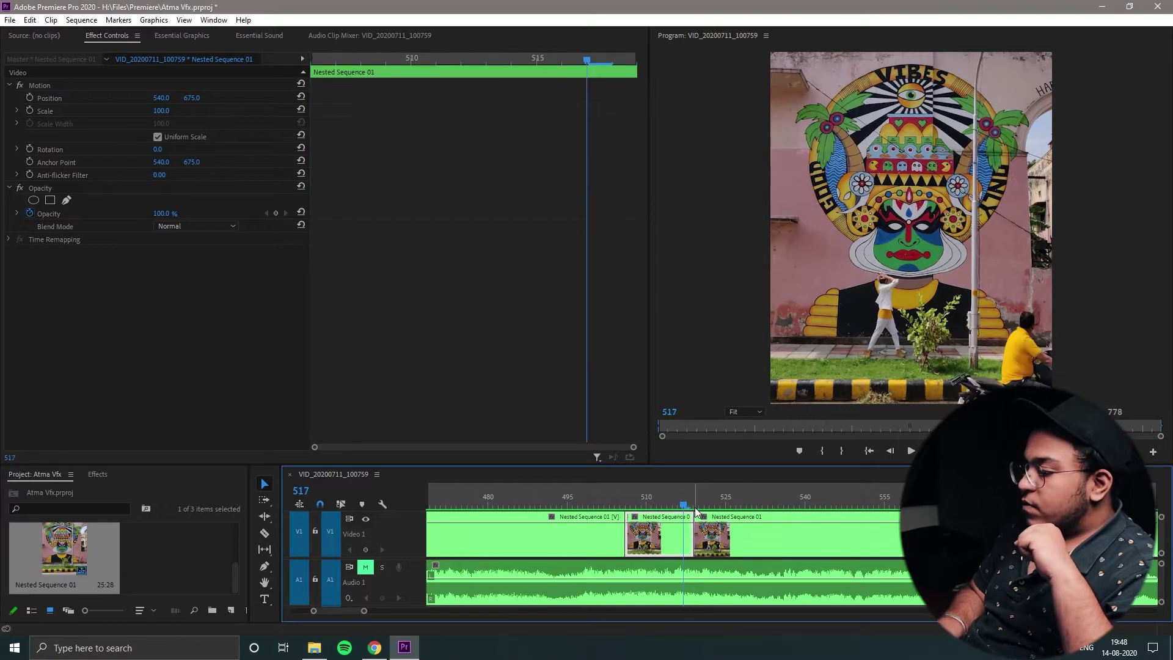
Step: Delete the motorbike segment between frames 506 and 519 from the Video 1 track
{"action": "key", "text": "Left"}
{"action": "key", "text": "Left"}
{"action": "key", "text": "Left"}
{"action": "key", "text": "Left"}
{"action": "key", "text": "Left"}
{"action": "key", "text": "Left"}
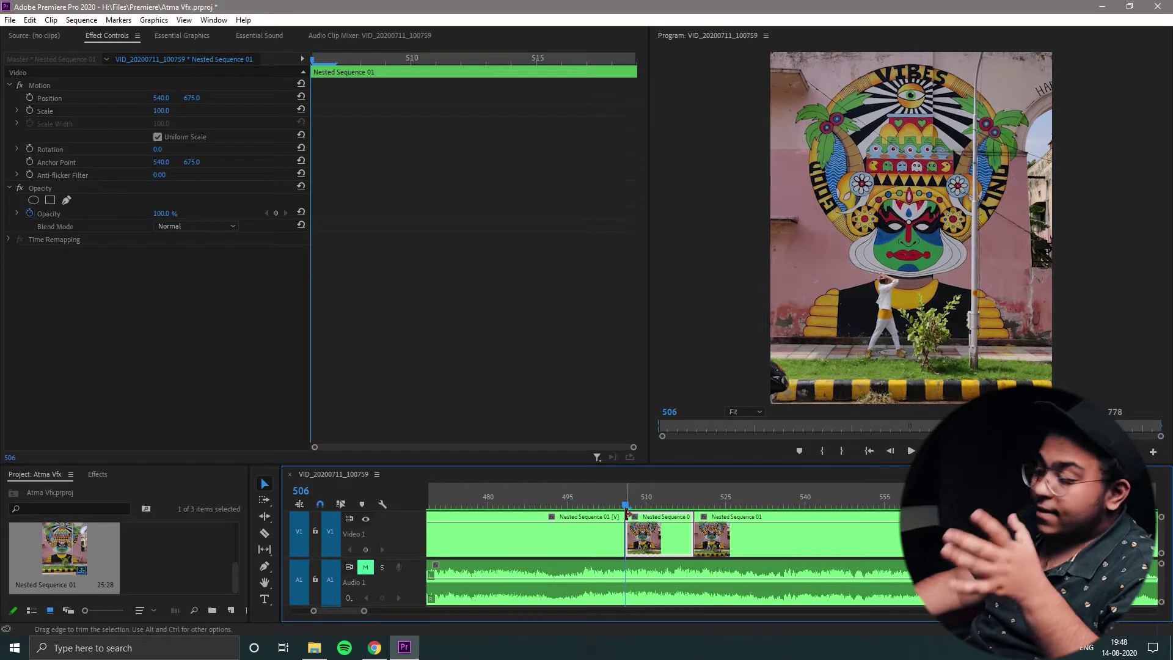
{"action": "mouse_move", "coordinate": [625, 506]}
{"action": "left_mouse_down"}
{"action": "mouse_move", "coordinate": [723, 507]}
{"action": "mouse_move", "coordinate": [608, 519]}
{"action": "mouse_move", "coordinate": [642, 519]}
{"action": "left_mouse_up"}
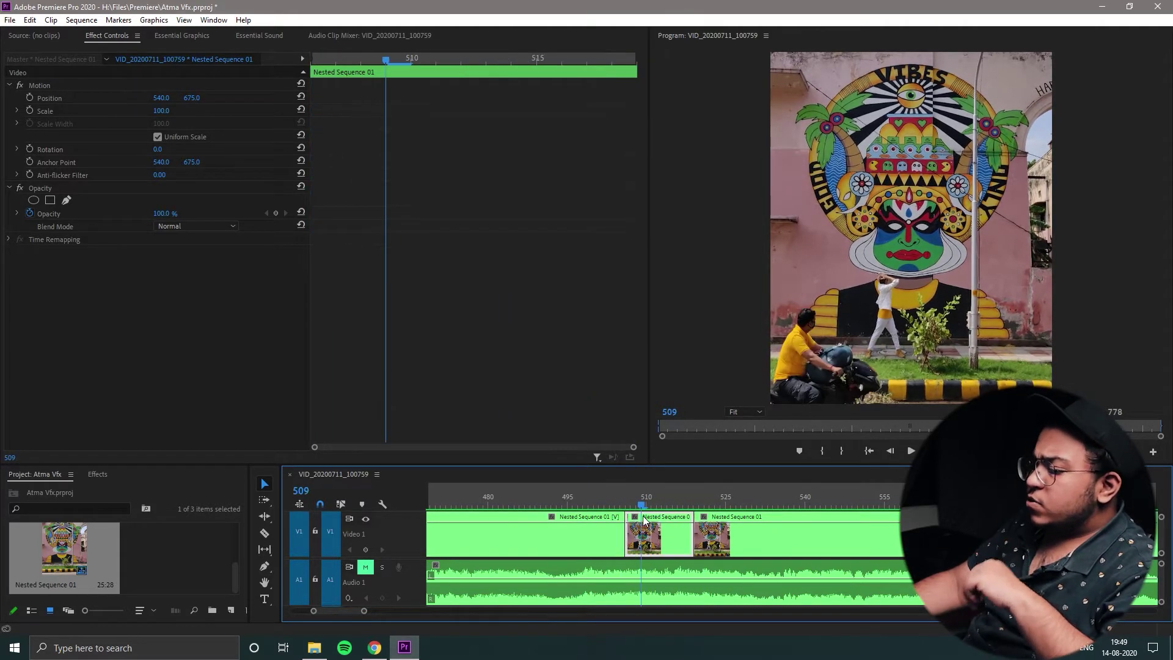
{"action": "key", "text": "Delete"}
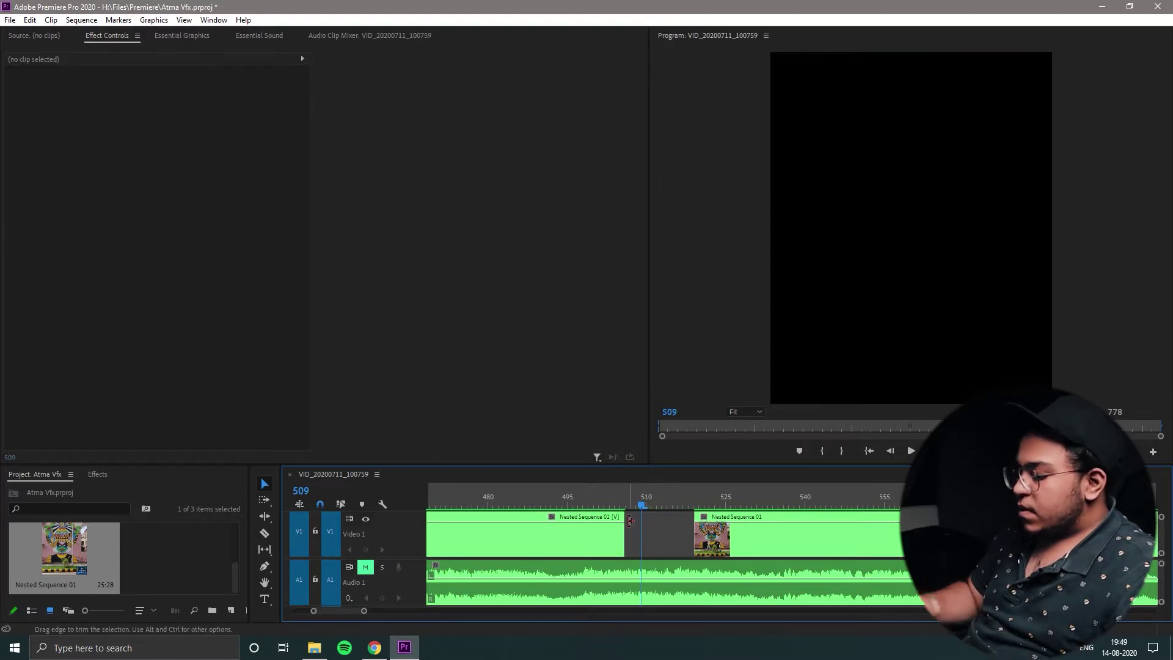
Step: Split the Nested Sequence 01 clip that precedes the gap at frame 496
{"action": "key", "text": "Left"}
{"action": "key", "text": "Left"}
{"action": "key", "text": "Left"}
{"action": "key", "text": "Left"}
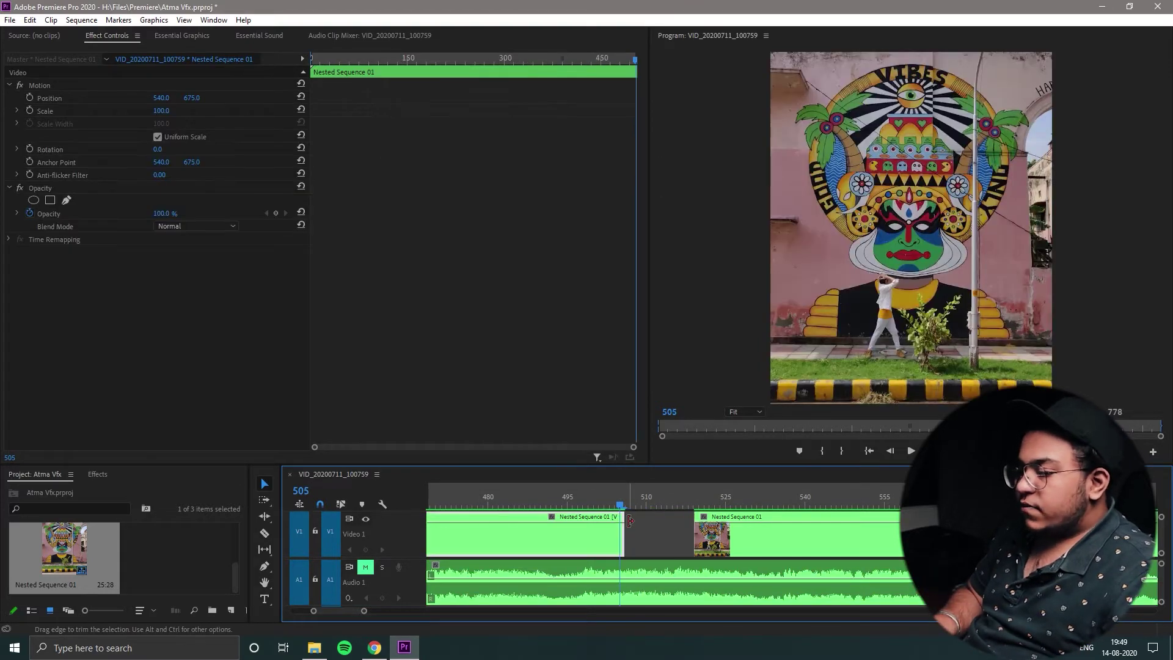
{"action": "key", "text": "Right"}
{"action": "key", "text": "Left"}
{"action": "key", "text": "Left"}
{"action": "key", "text": "Left"}
{"action": "key", "text": "Left"}
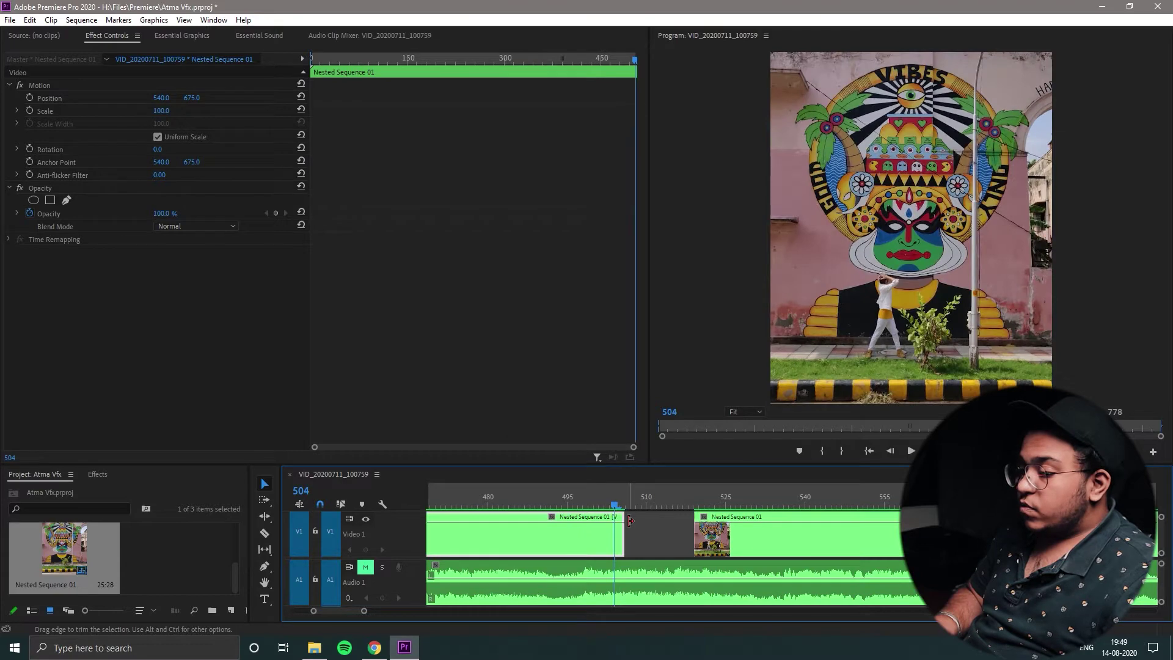
{"action": "key", "text": "Left"}
{"action": "key", "text": "Left"}
{"action": "key", "text": "Left"}
{"action": "key", "text": "Left"}
{"action": "key", "text": "Left"}
{"action": "key", "text": "Left"}
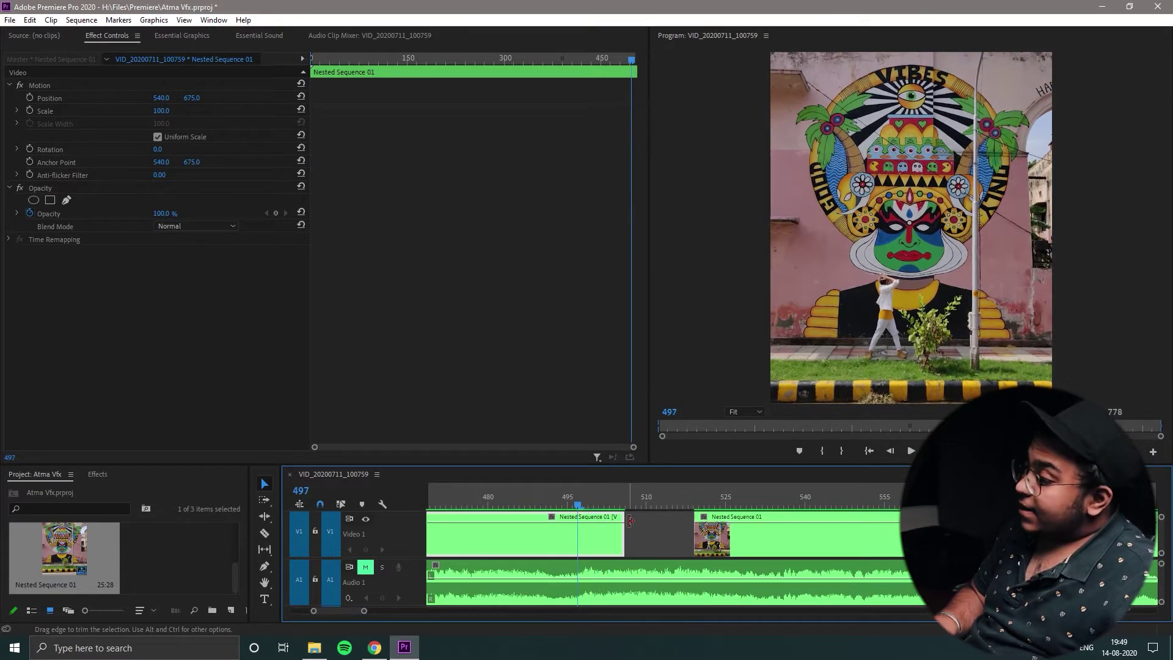
{"action": "key", "text": "c"}
{"action": "left_click", "coordinate": [576, 542]}
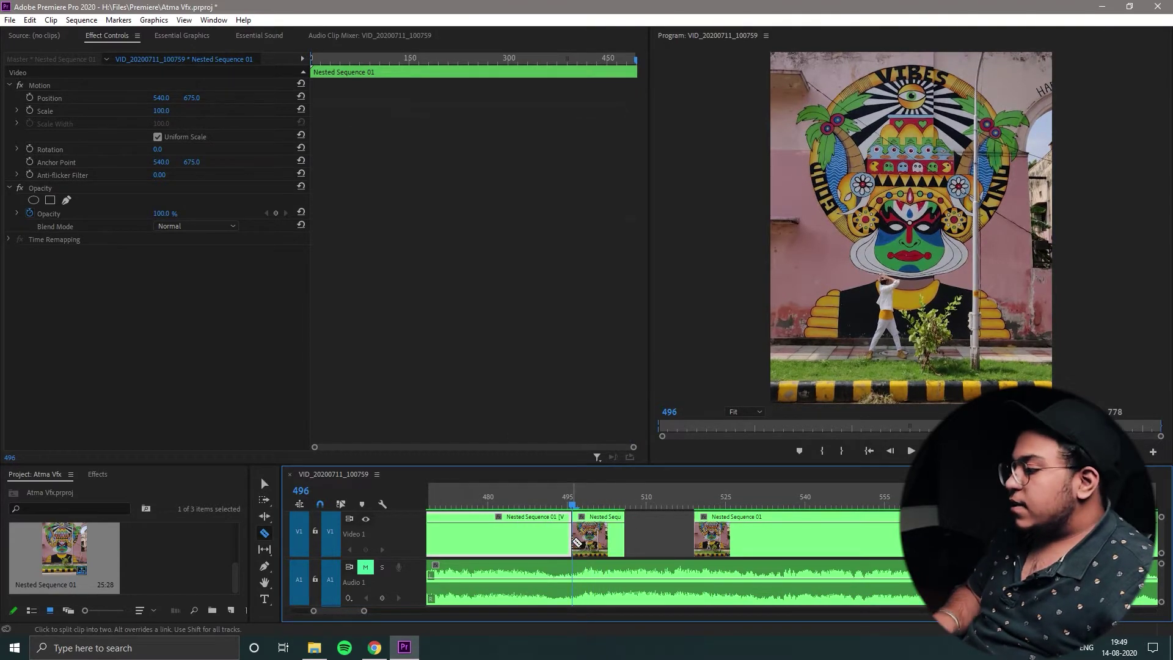
Step: Split the Nested Sequence 01 clip that follows the gap at frame 529
{"action": "key", "text": "Down"}
{"action": "key", "text": "Down"}
{"action": "key", "text": "Right"}
{"action": "key", "text": "Right"}
{"action": "key", "text": "Right"}
{"action": "key", "text": "Right"}
{"action": "key", "text": "Right"}
{"action": "key", "text": "Right"}
{"action": "key", "text": "Right"}
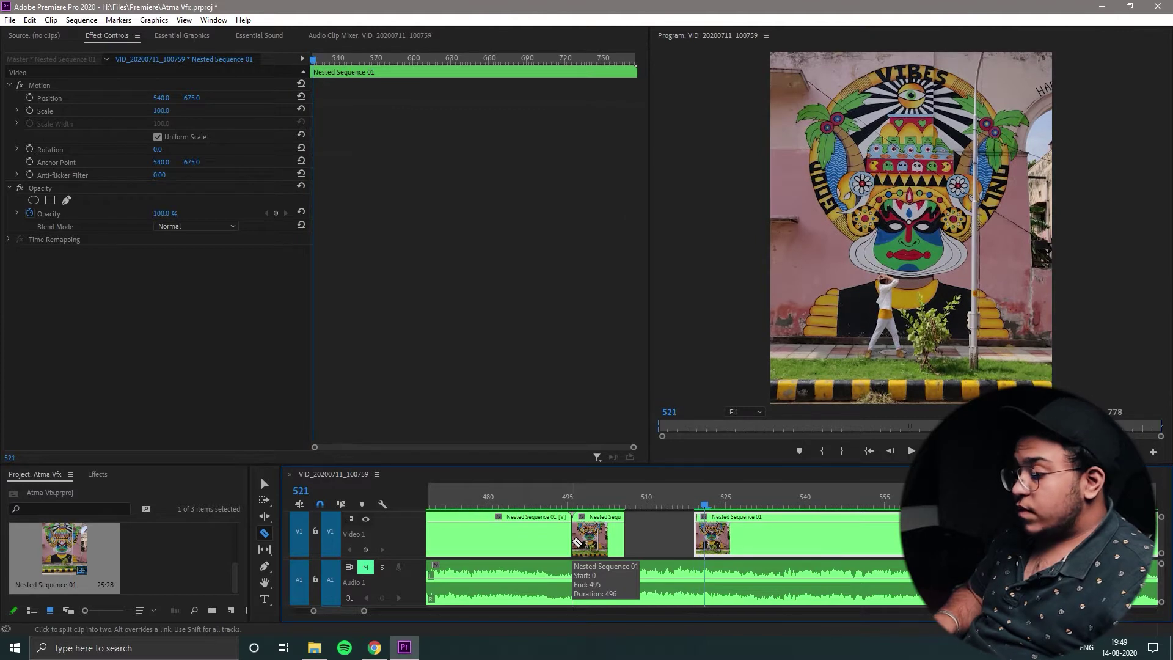
{"action": "key", "text": "Right"}
{"action": "key", "text": "Right"}
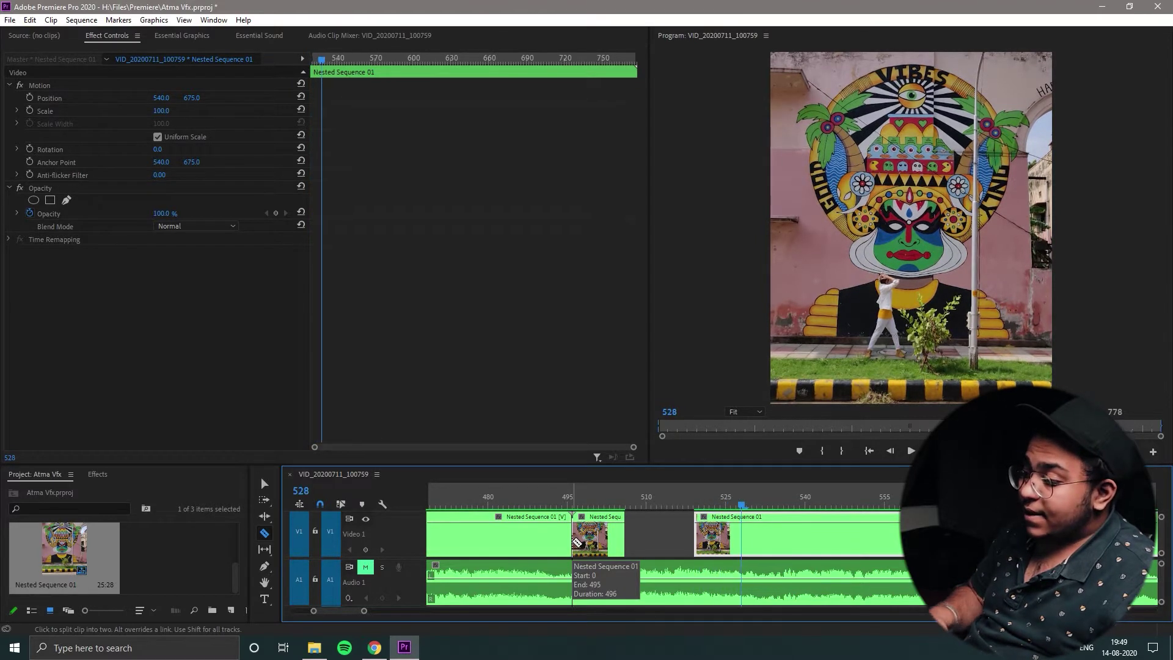
{"action": "left_click", "coordinate": [747, 535]}
{"action": "key", "text": "v"}
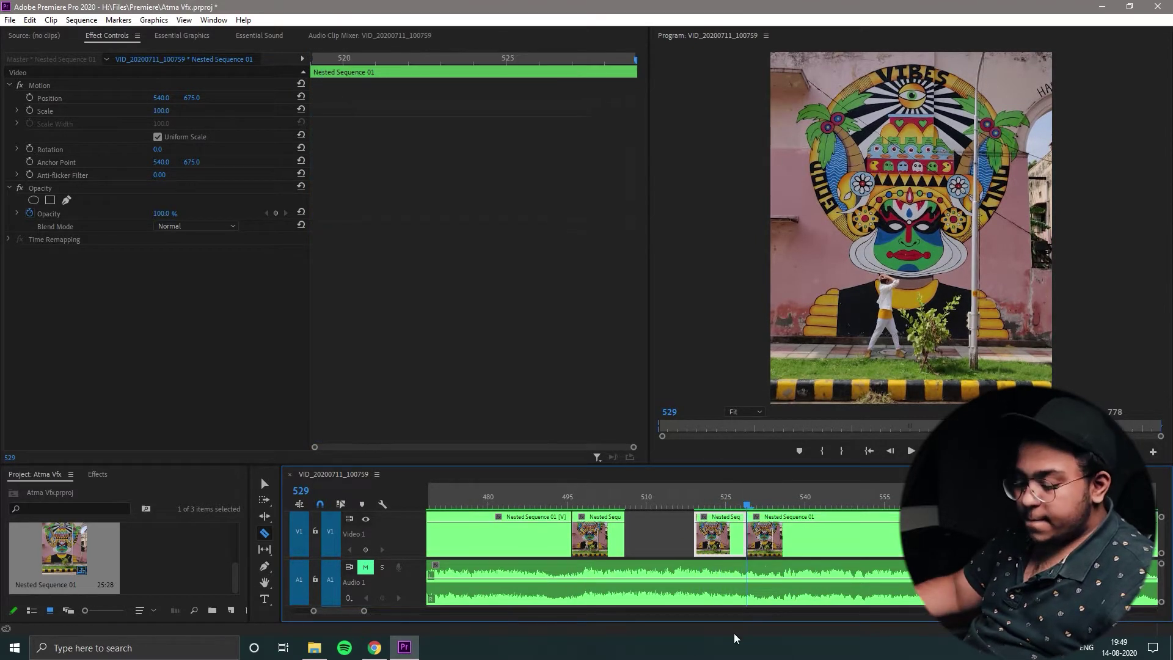
Step: Set the speed of the short clip just before the gap to 70%
{"action": "right_click", "coordinate": [598, 535]}
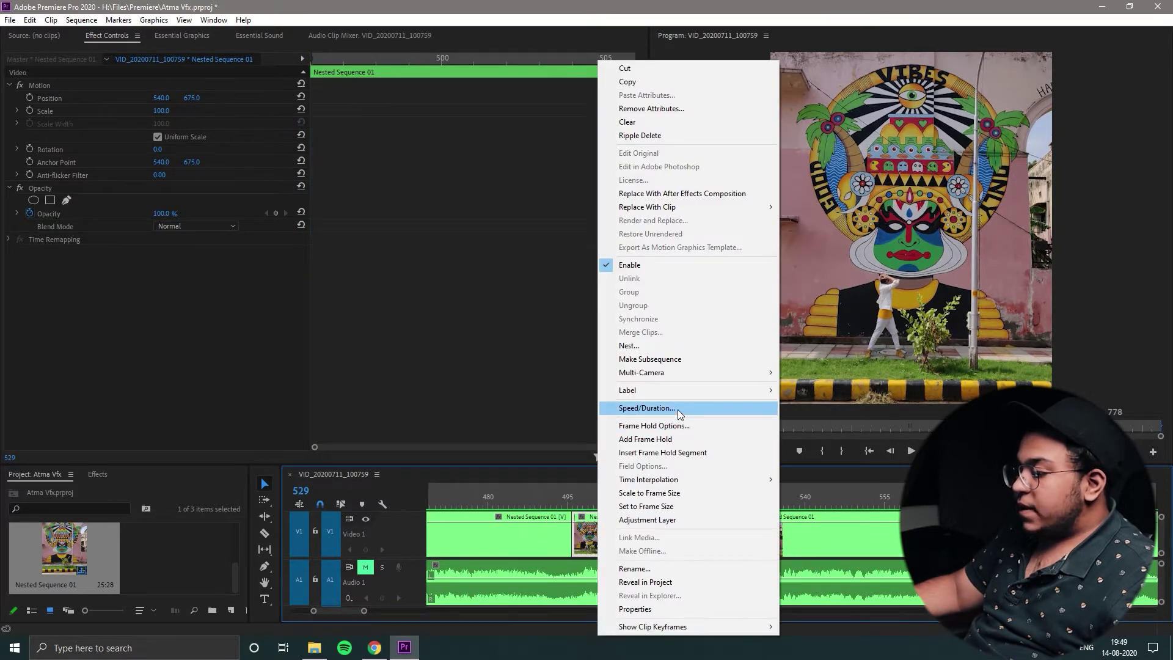
{"action": "left_click", "coordinate": [677, 408]}
{"action": "type", "text": "70"}
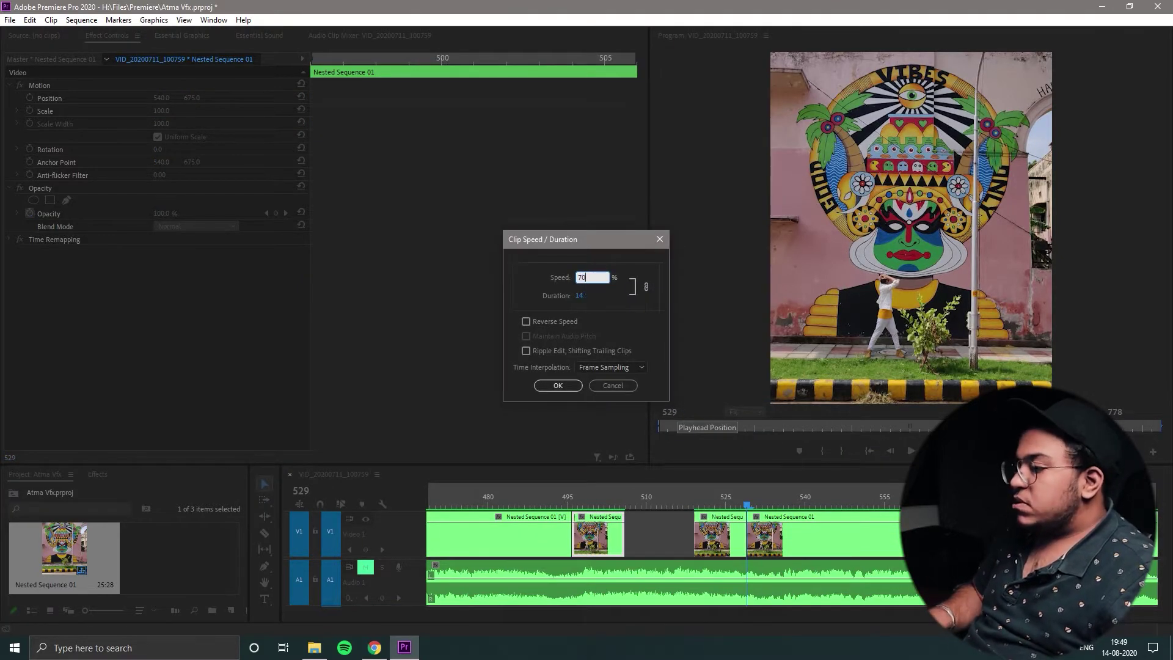
{"action": "key", "text": "Return"}
Step: Slow the short clip before the gap to 60% speed and move the short clip after the gap against its end
{"action": "right_click", "coordinate": [608, 534]}
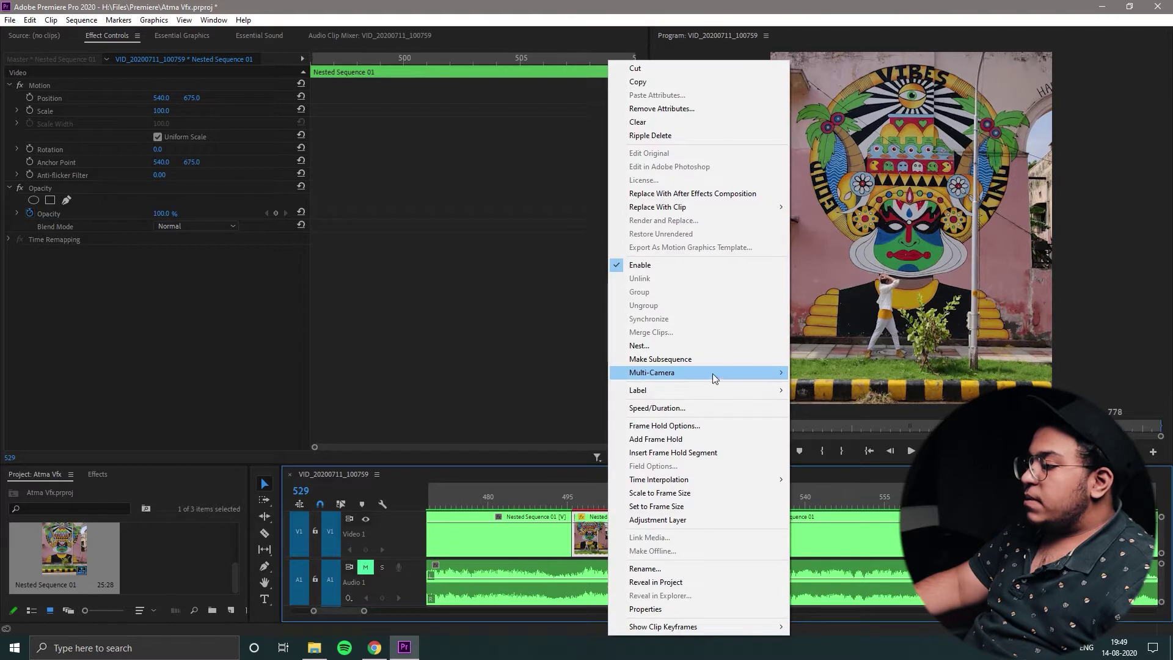
{"action": "left_click", "coordinate": [665, 407]}
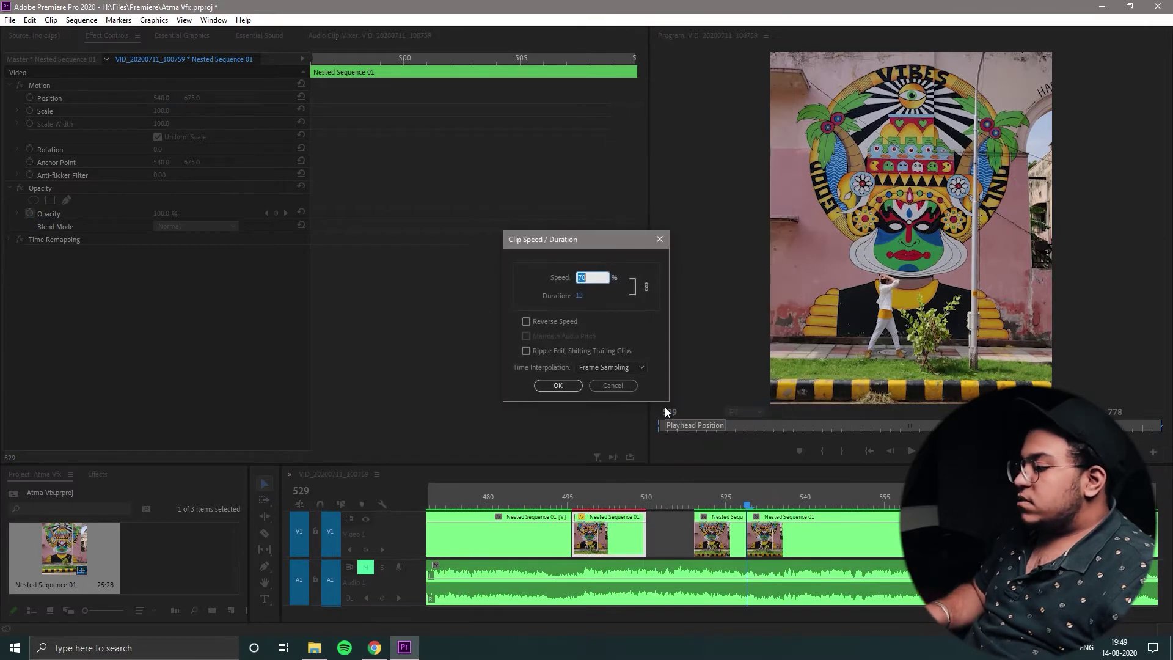
{"action": "type", "text": "60"}
{"action": "key", "text": "Return"}
{"action": "left_click_drag", "start_coordinate": [720, 535], "coordinate": [685, 535]}
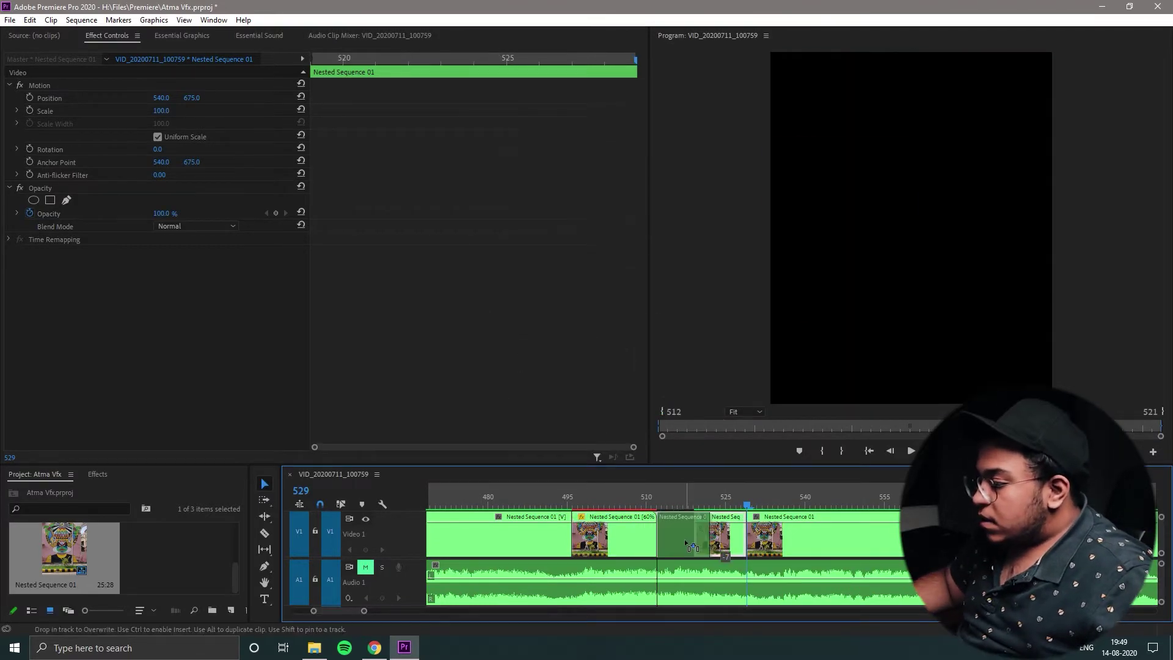
Step: Try to slow the moved short clip to 60% speed on the Video 1 track
{"action": "right_click", "coordinate": [685, 534]}
{"action": "left_click", "coordinate": [747, 407]}
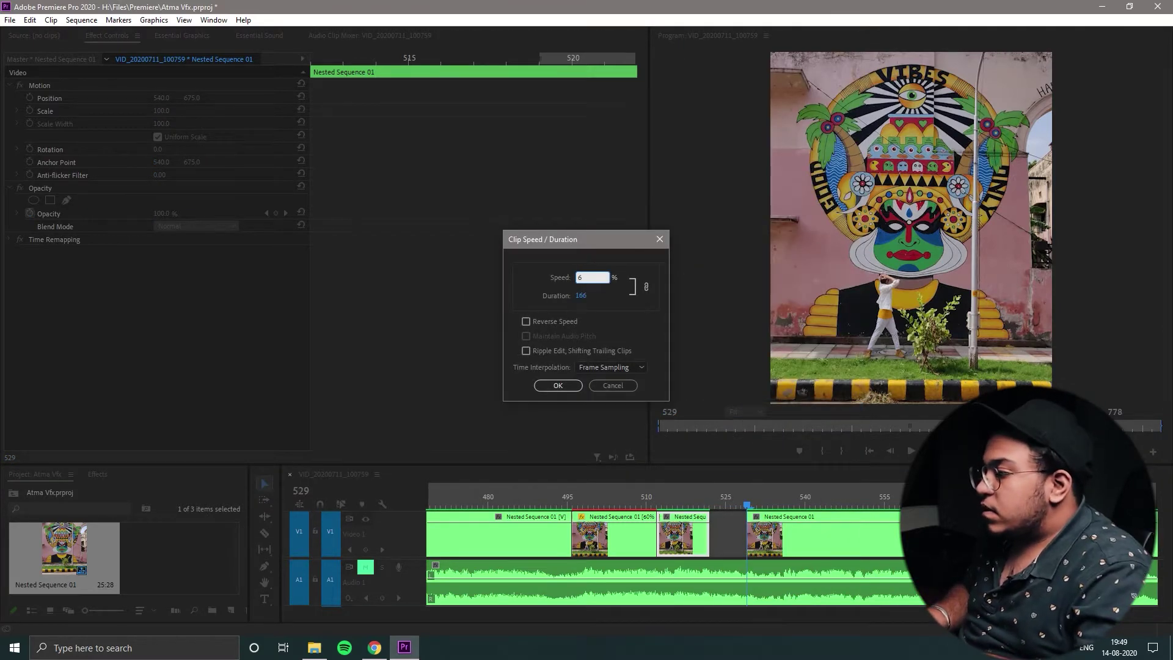
{"action": "key", "text": "Return"}
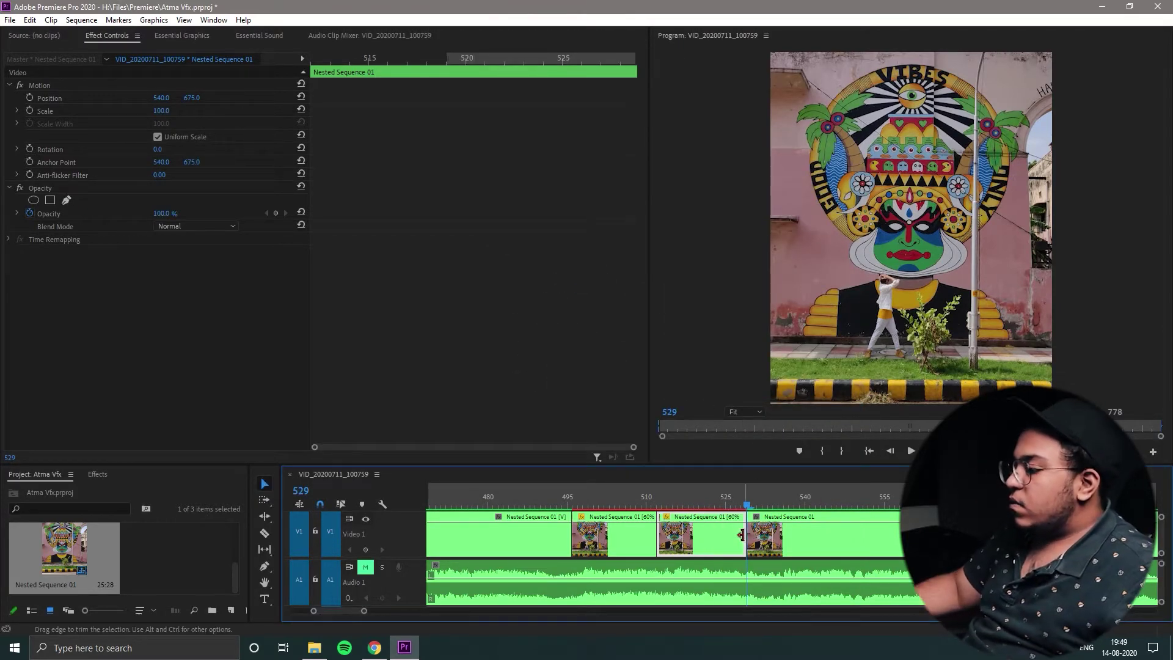
{"action": "right_click", "coordinate": [690, 538]}
{"action": "left_click", "coordinate": [757, 407]}
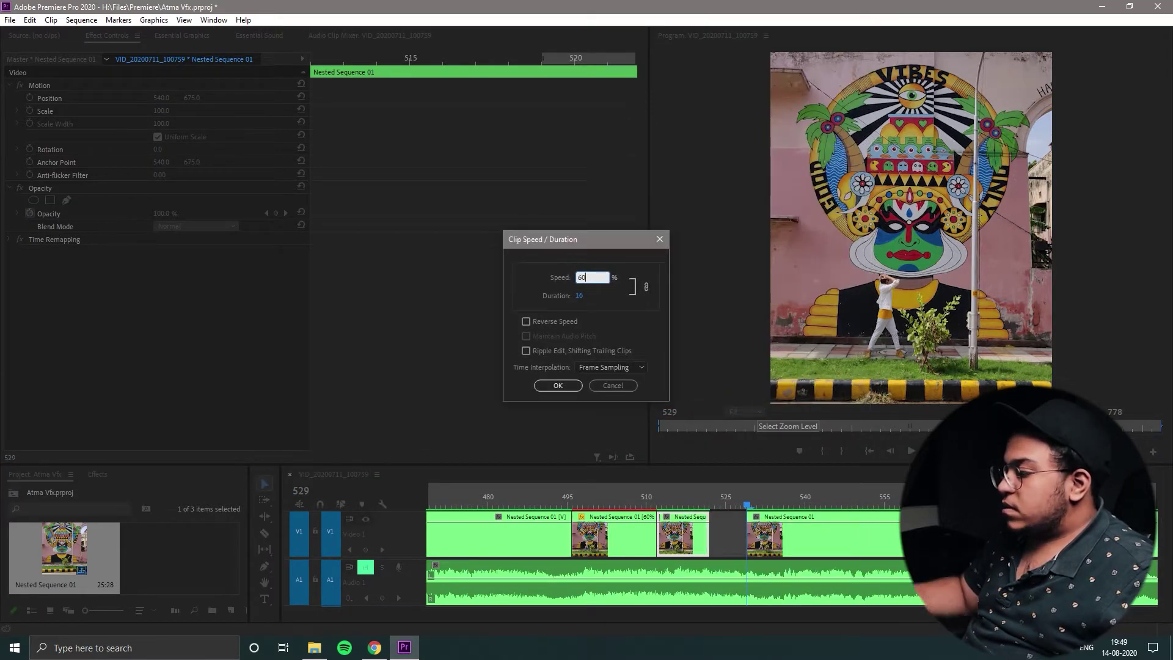
{"action": "key", "text": "Return"}
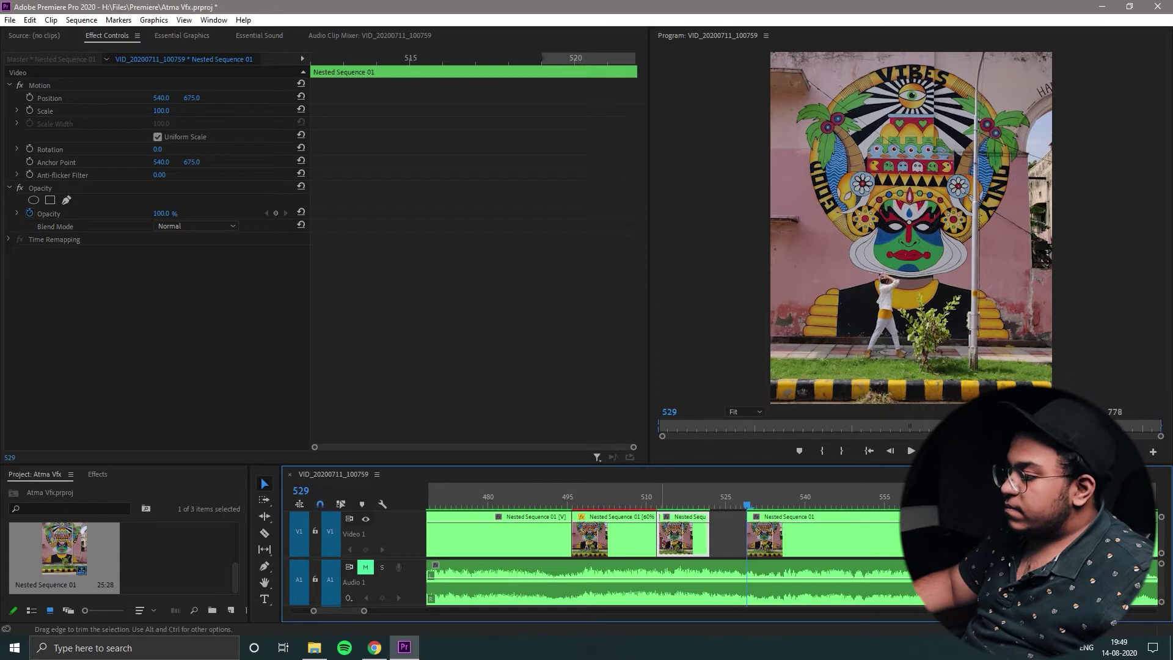
Step: Move the second short clip up to Video 2, slow it to 60% speed, and place it back in the Video 1 gap
{"action": "left_click_drag", "start_coordinate": [683, 541], "coordinate": [680, 518]}
{"action": "right_click", "coordinate": [681, 518]}
{"action": "left_click", "coordinate": [768, 407]}
{"action": "type", "text": "60"}
{"action": "key", "text": "Return"}
{"action": "scroll", "coordinate": [727, 520], "scroll_direction": "up", "scroll_amount": 2}
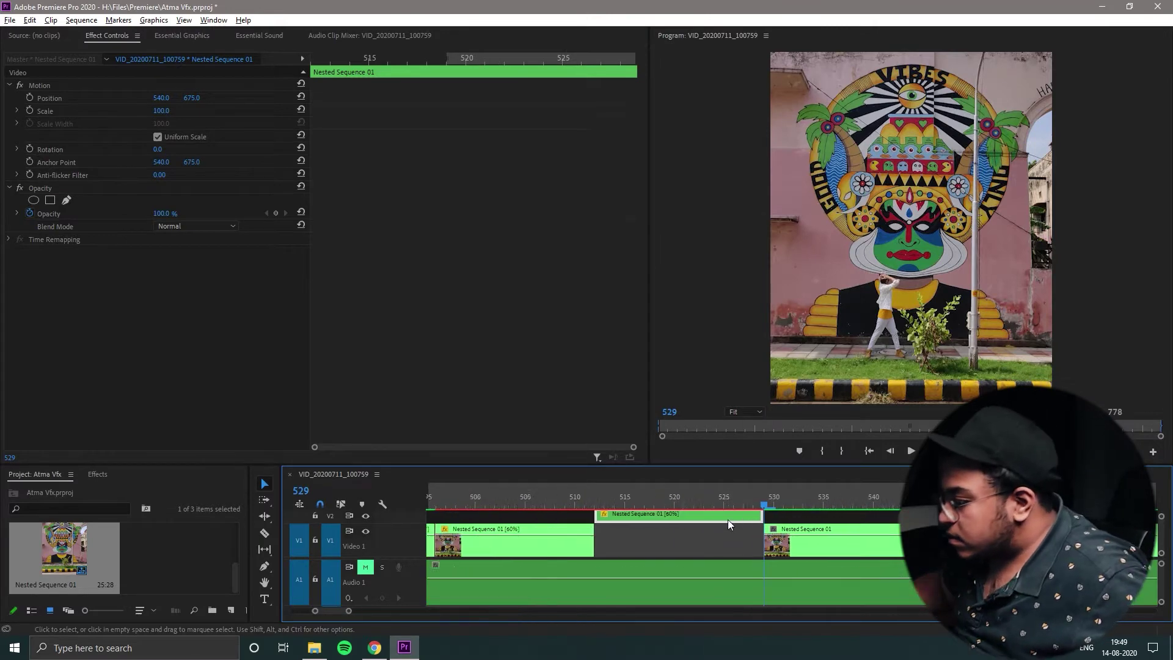
{"action": "left_click_drag", "start_coordinate": [671, 511], "coordinate": [672, 544]}
{"action": "scroll", "coordinate": [690, 537], "scroll_direction": "down", "scroll_amount": 3}
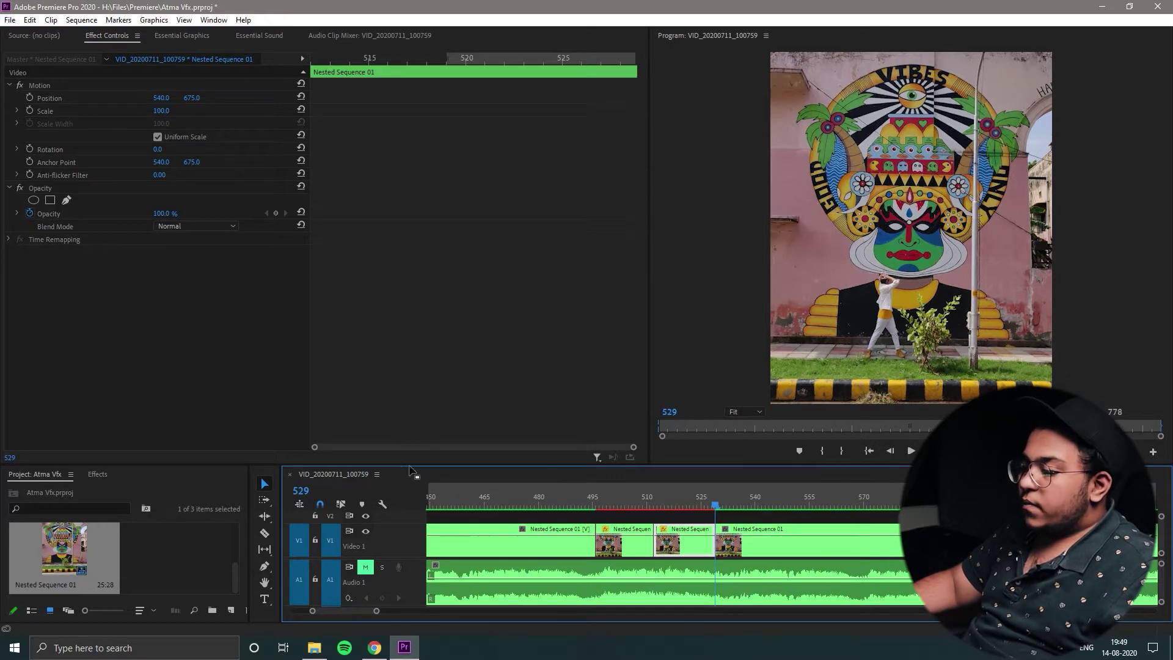
Step: Enlarge the timeline and the Video 1 track, and play from frame 469 through the slowed clips to check the transition
{"action": "left_click_drag", "start_coordinate": [419, 465], "coordinate": [419, 433]}
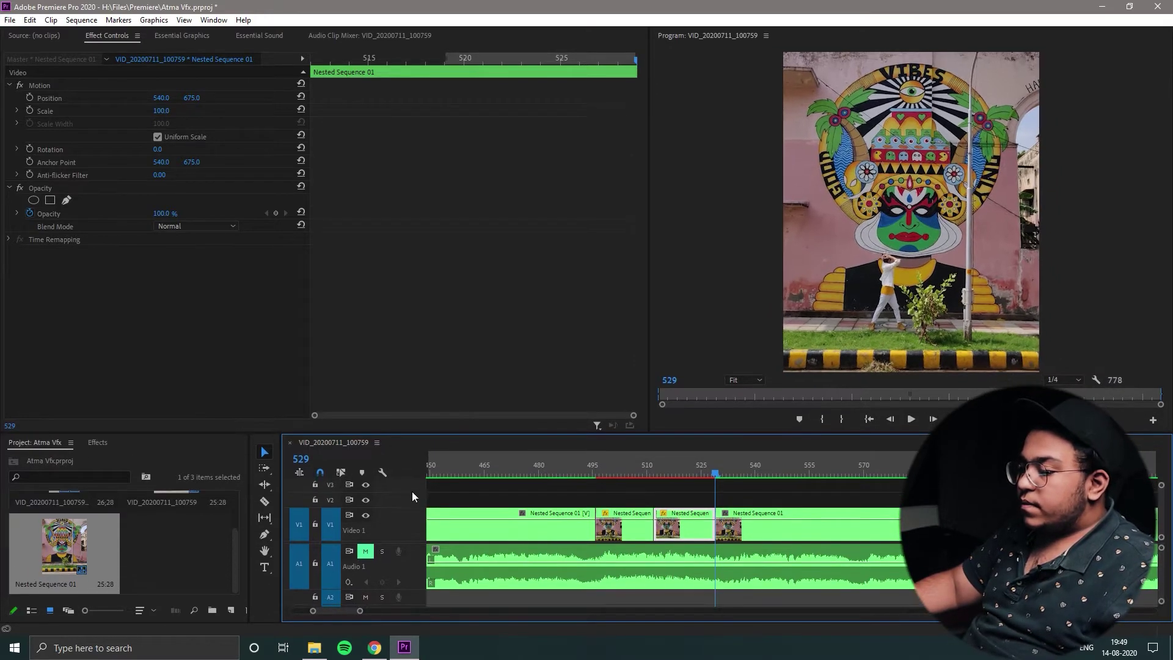
{"action": "scroll", "coordinate": [401, 519], "scroll_direction": "up", "scroll_amount": 3}
{"action": "left_click_drag", "start_coordinate": [556, 474], "coordinate": [500, 472]}
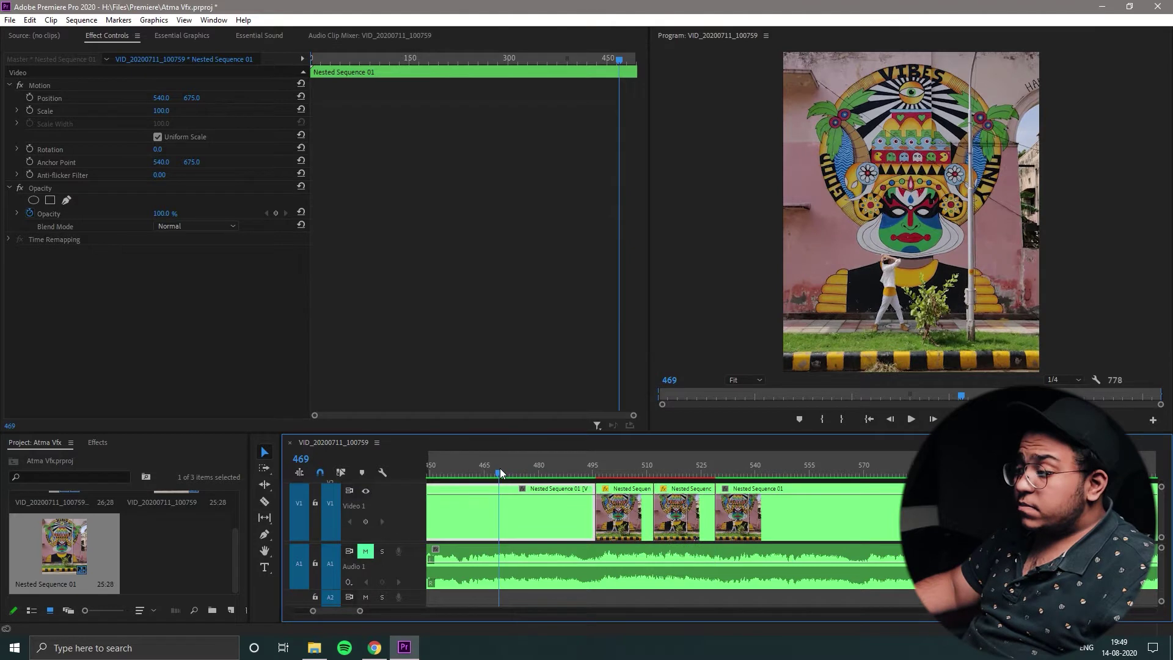
{"action": "key", "text": "space"}
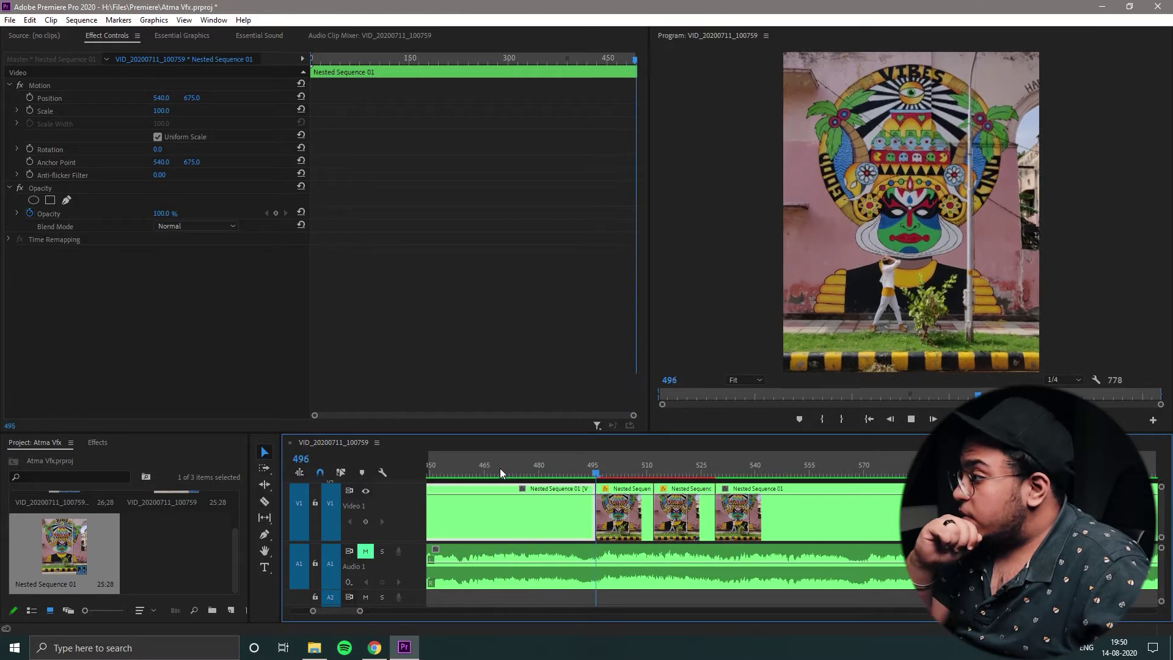
{"action": "key", "text": "space"}
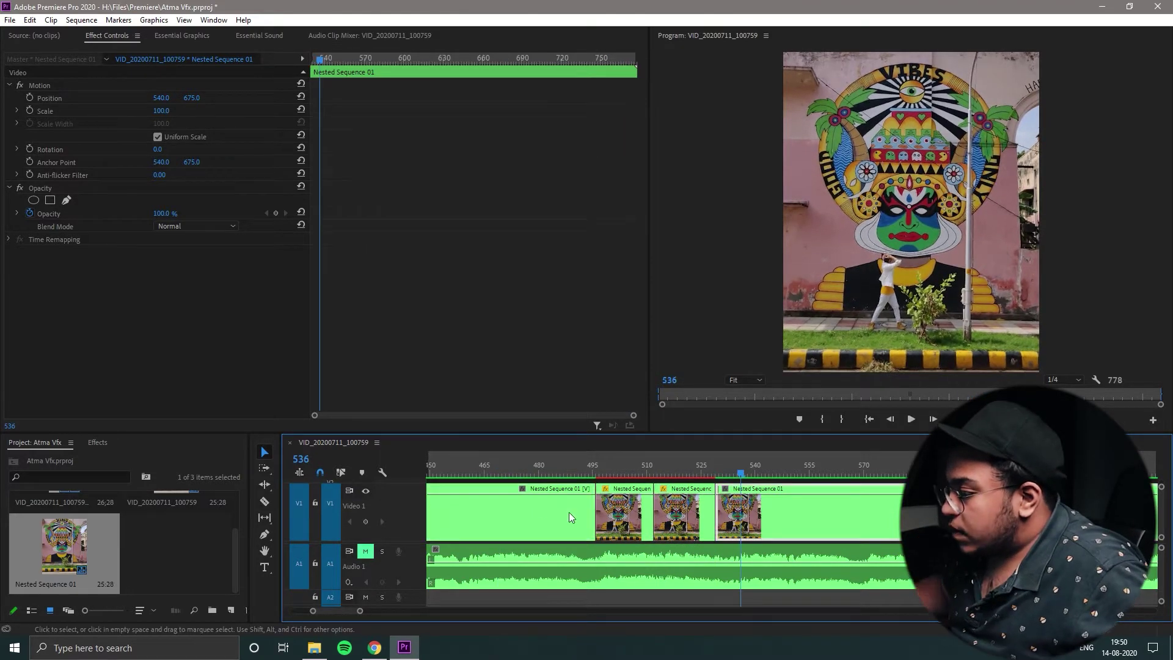
Step: Trim the second slowed clip's start to frame 513 to drop the leftover motorbike frame, and close the one-frame gap before it
{"action": "left_click_drag", "start_coordinate": [647, 468], "coordinate": [655, 467]}
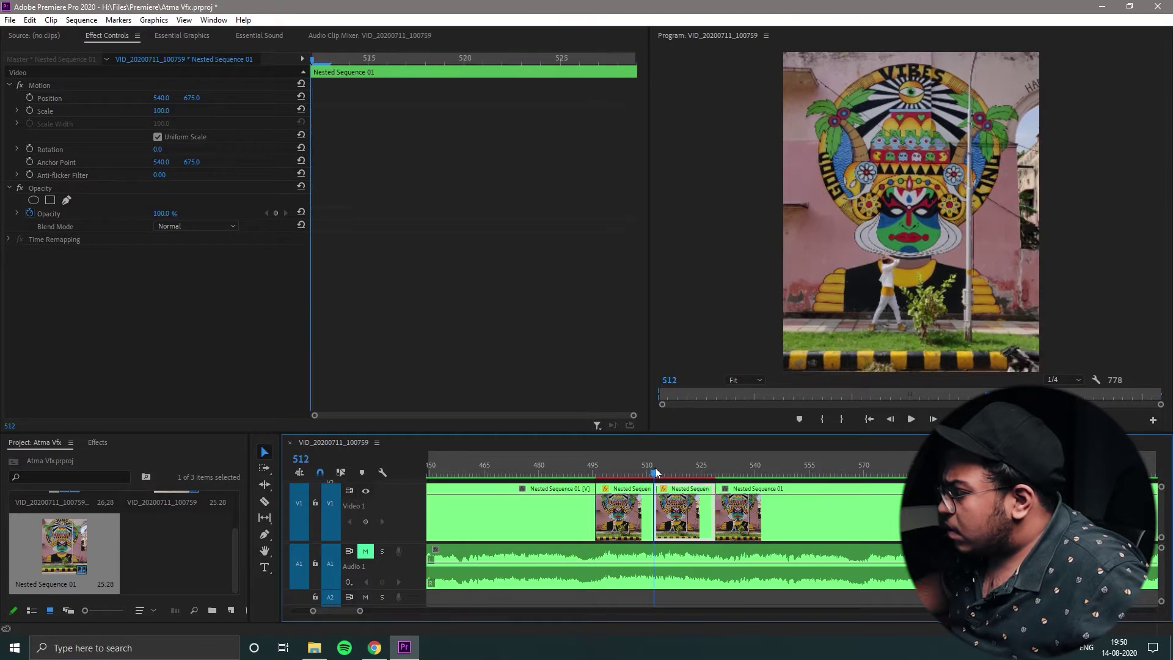
{"action": "scroll", "coordinate": [640, 525], "scroll_direction": "up", "scroll_amount": 5}
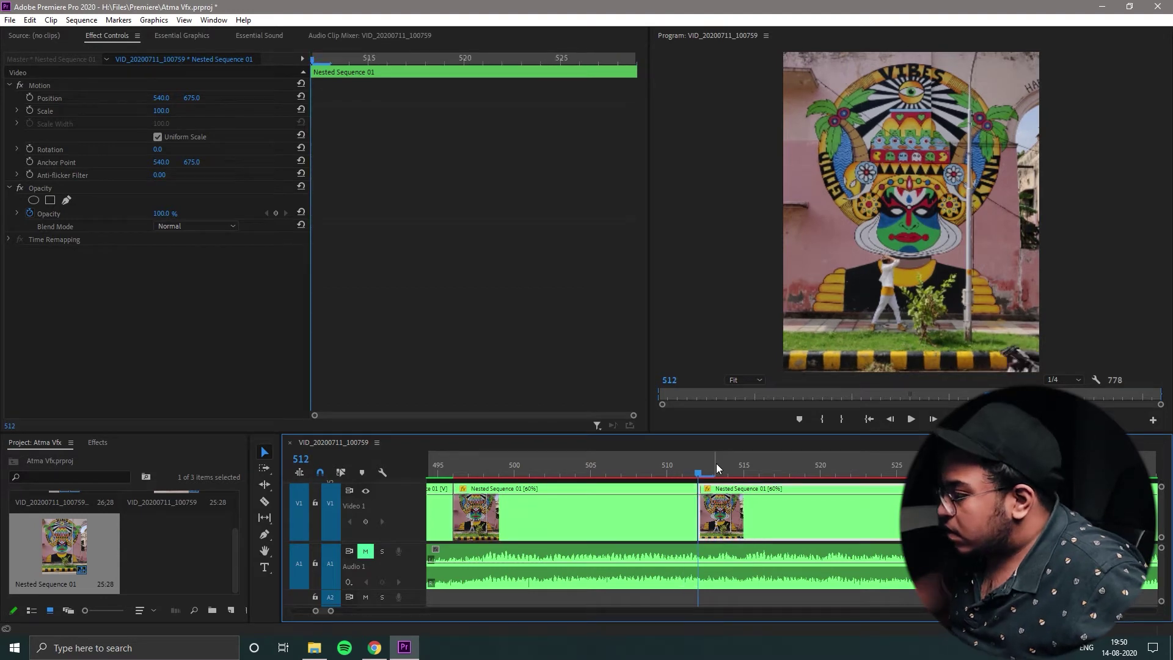
{"action": "left_click_drag", "start_coordinate": [700, 506], "coordinate": [700, 513]}
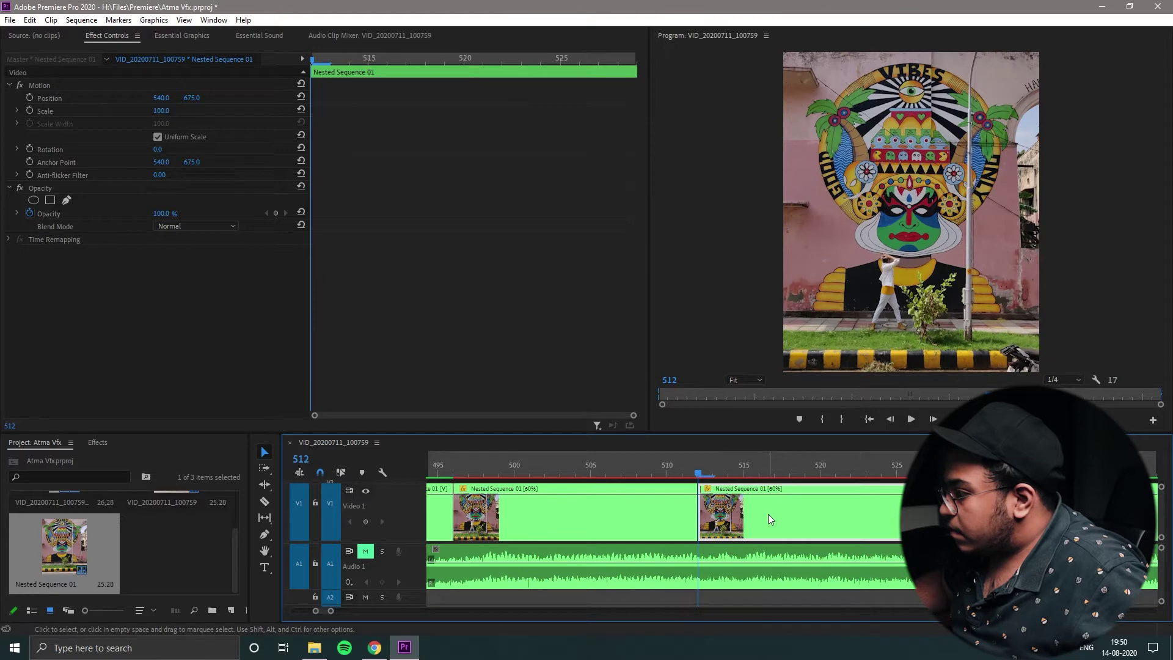
{"action": "left_click_drag", "start_coordinate": [702, 512], "coordinate": [715, 479]}
{"action": "left_click", "coordinate": [719, 475]}
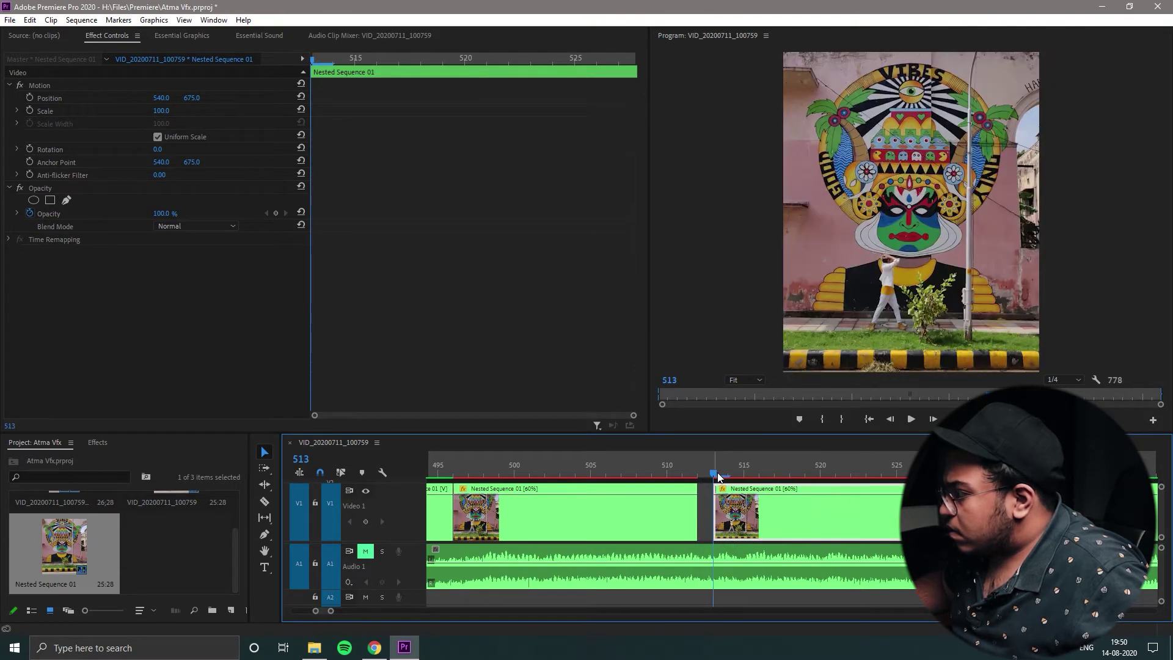
{"action": "left_click", "coordinate": [736, 515]}
{"action": "key", "text": "Delete"}
Step: Play and step frame by frame through the second slowed clip to look for remaining motorbike frames
{"action": "left_click_drag", "start_coordinate": [654, 474], "coordinate": [713, 475]}
{"action": "key", "text": "space"}
{"action": "key", "text": "space"}
{"action": "key", "text": "space"}
{"action": "key", "text": "Right"}
{"action": "key", "text": "Right"}
{"action": "key", "text": "Right"}
{"action": "key", "text": "Right"}
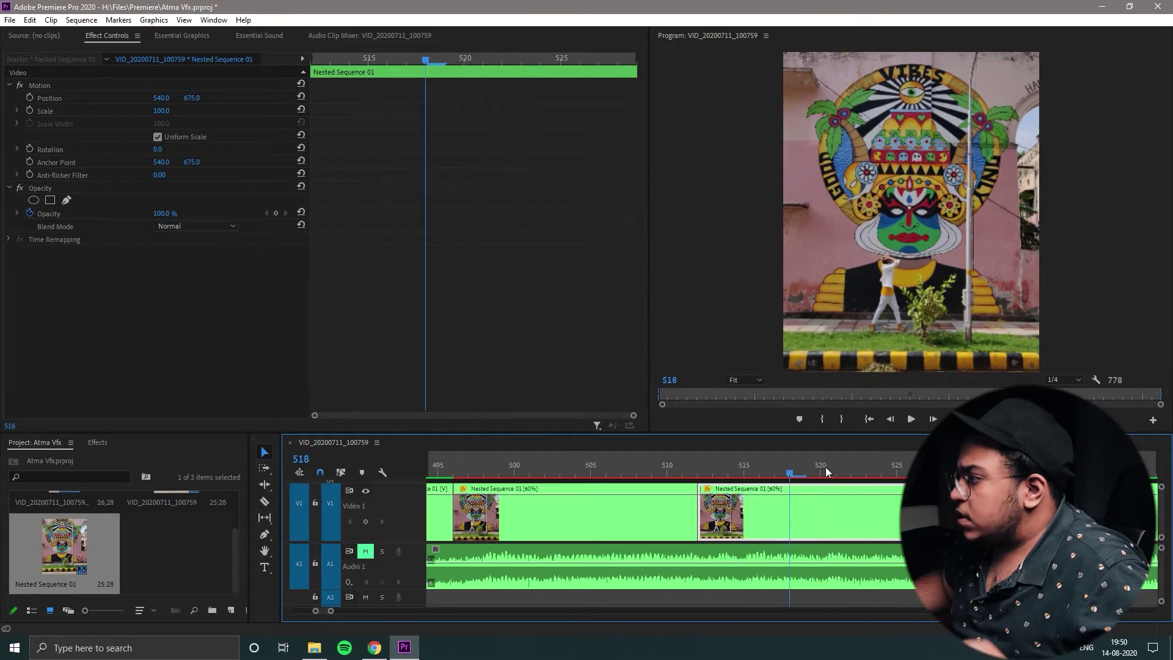
{"action": "key", "text": "Right"}
{"action": "key", "text": "Right"}
{"action": "key", "text": "Right"}
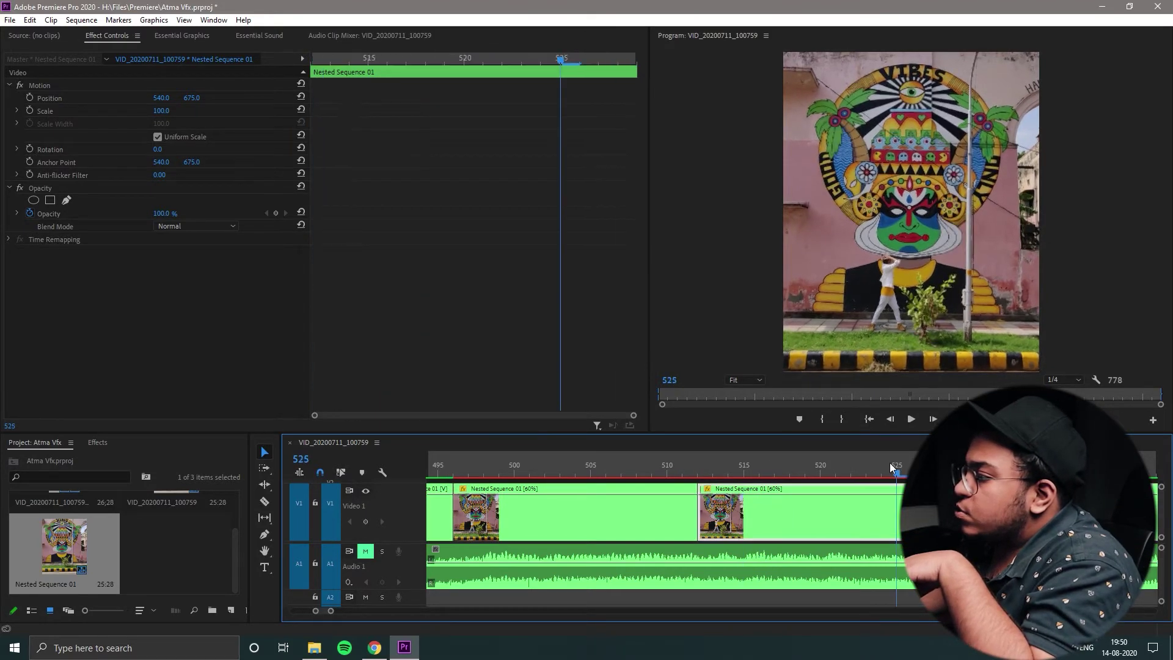
Step: Unmute the Audio 1 track and play the sequence from frame 464 across the slowed clips
{"action": "key", "text": "minus"}
{"action": "key", "text": "minus"}
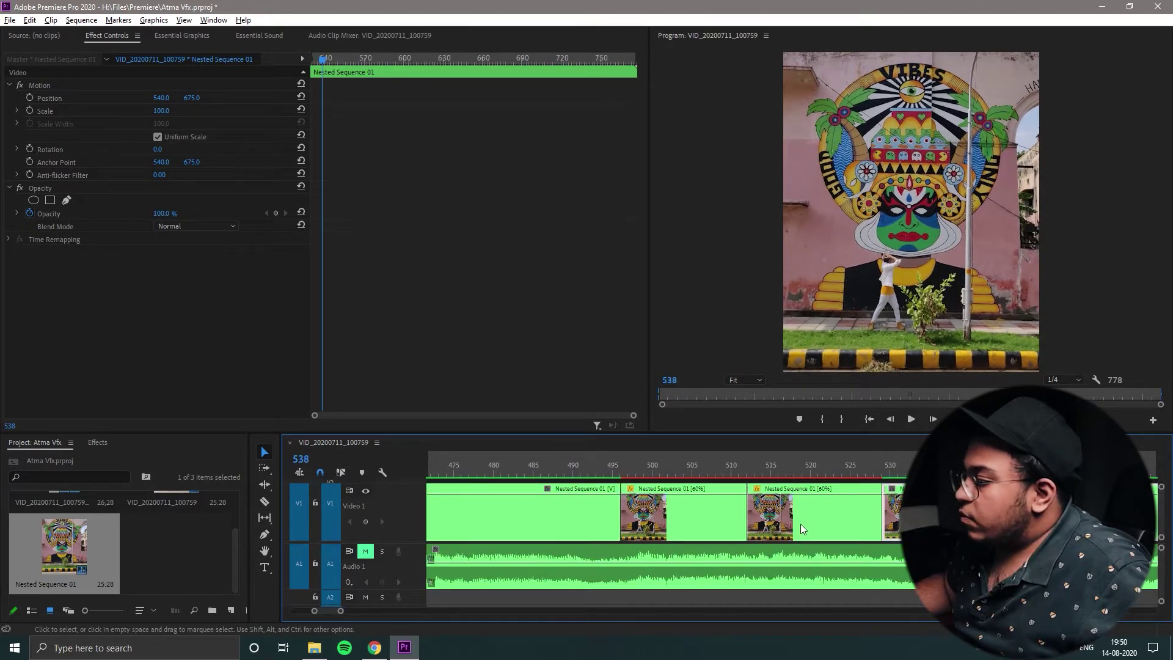
{"action": "left_click", "coordinate": [580, 474]}
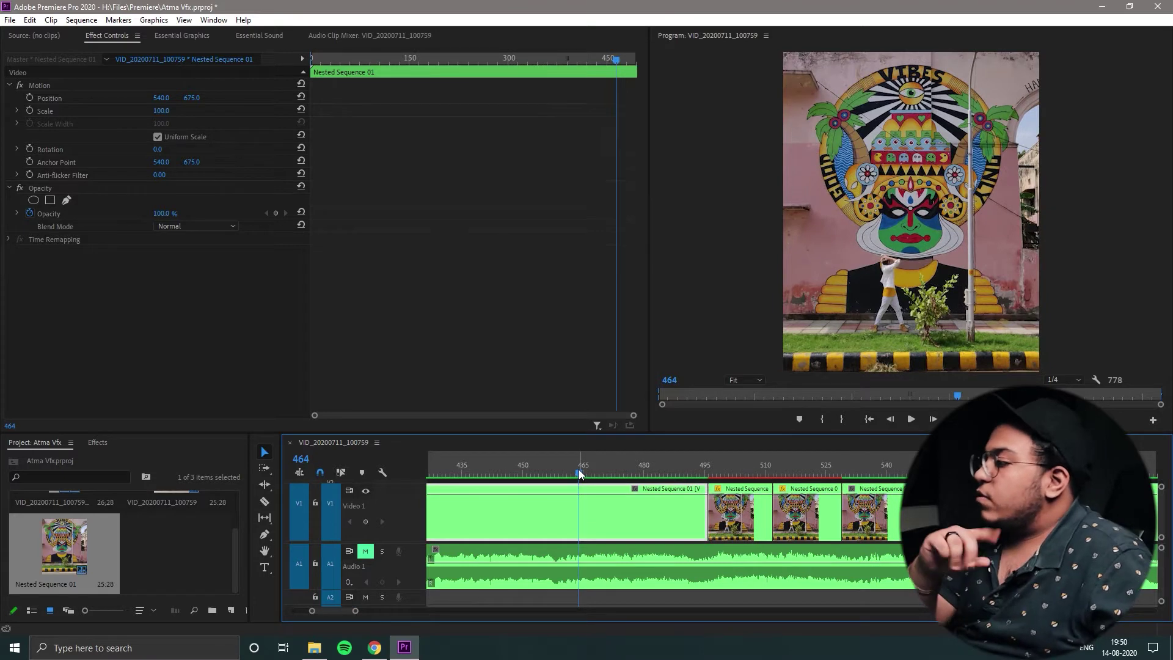
{"action": "left_click", "coordinate": [366, 552]}
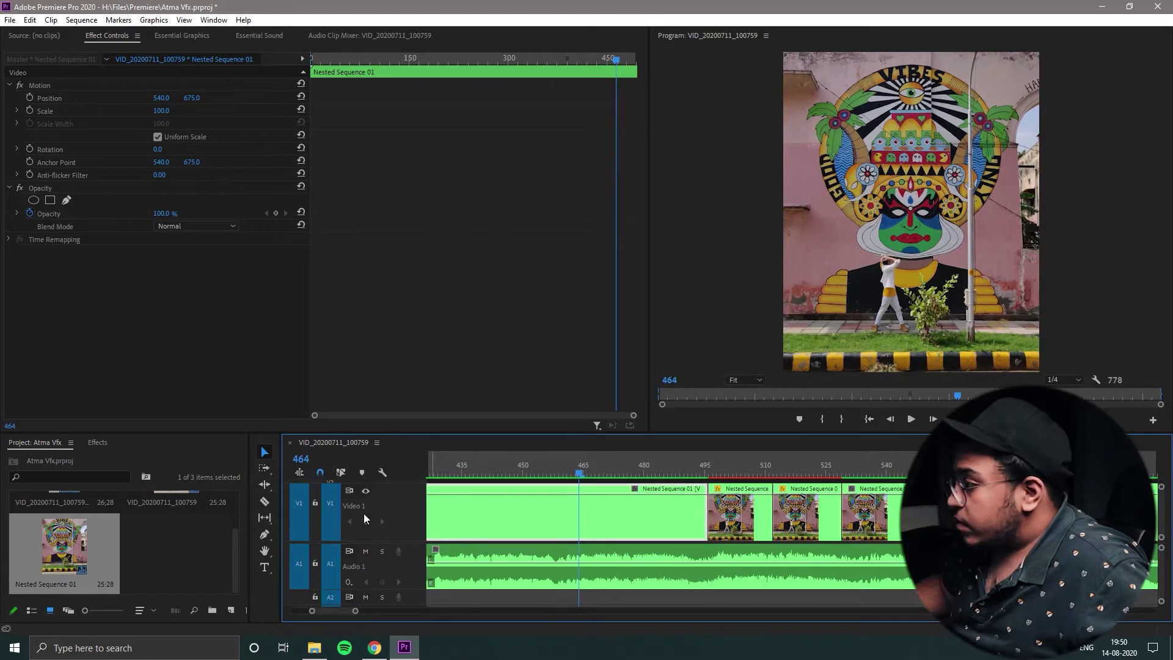
{"action": "key", "text": "space"}
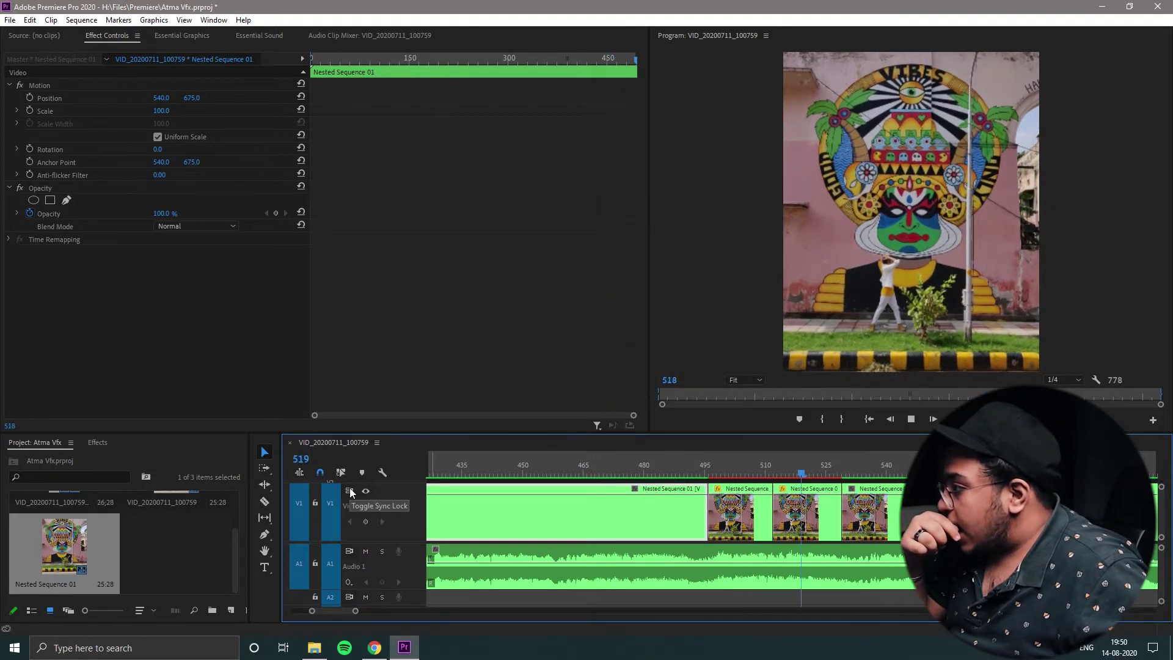
Step: Stop playback and nest all the clips on the Video 1 track into a single sequence
{"action": "key", "text": "space"}
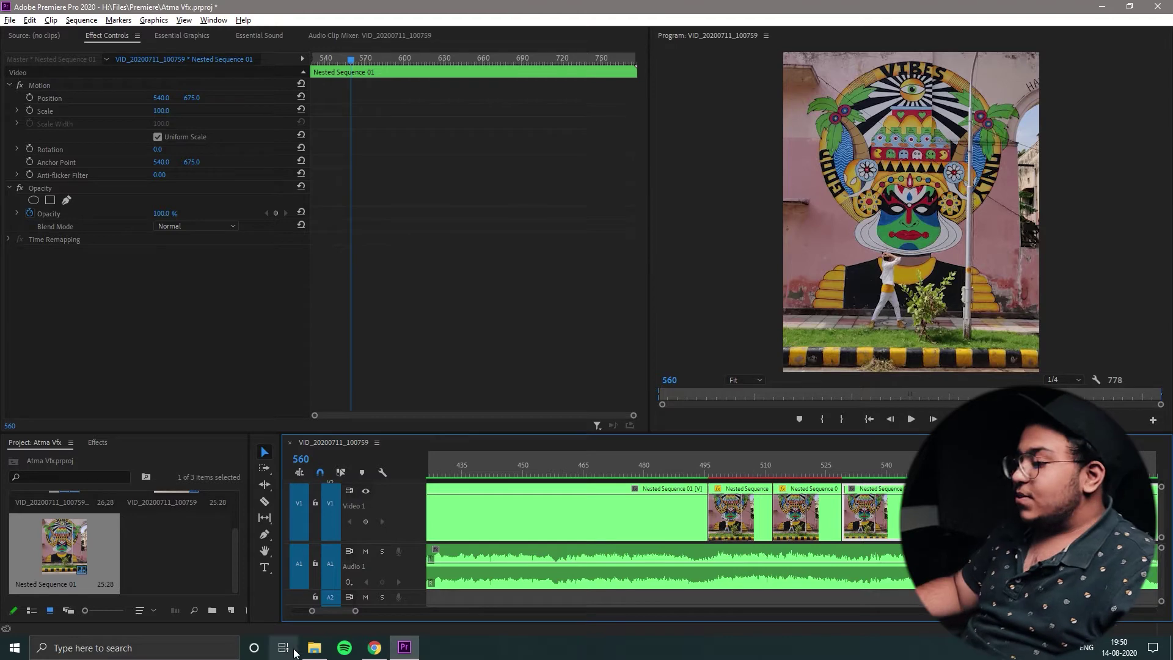
{"action": "scroll", "coordinate": [505, 572], "scroll_direction": "down", "scroll_amount": 5}
{"action": "scroll", "coordinate": [498, 571], "scroll_direction": "up", "scroll_amount": 2}
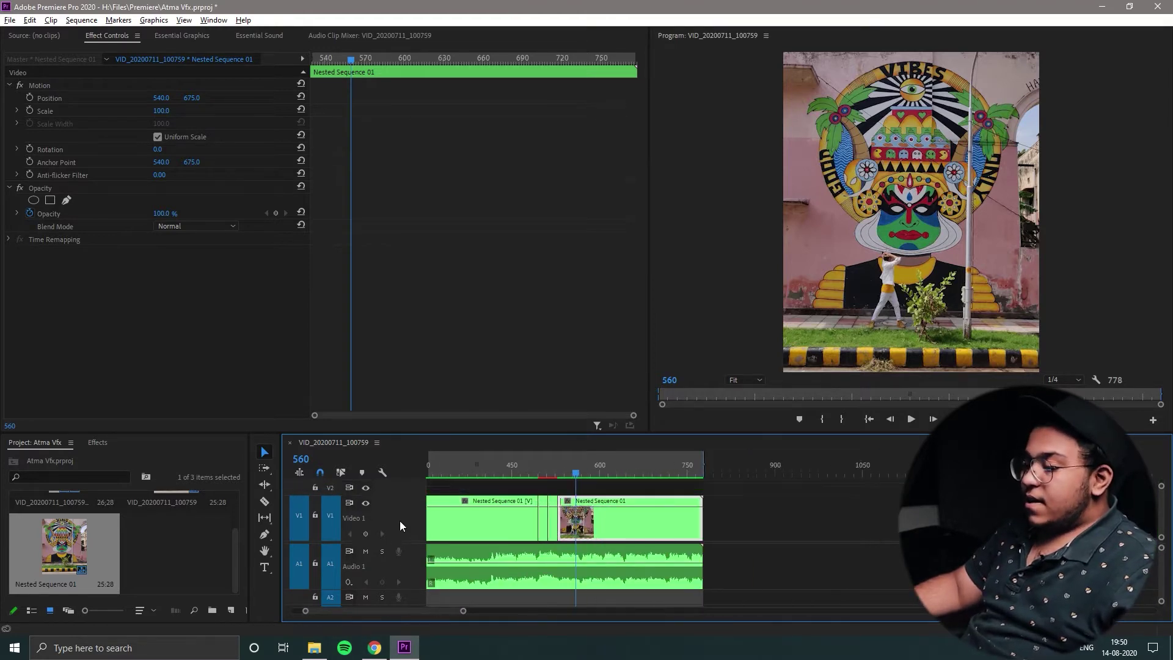
{"action": "left_click_drag", "start_coordinate": [801, 495], "coordinate": [431, 568]}
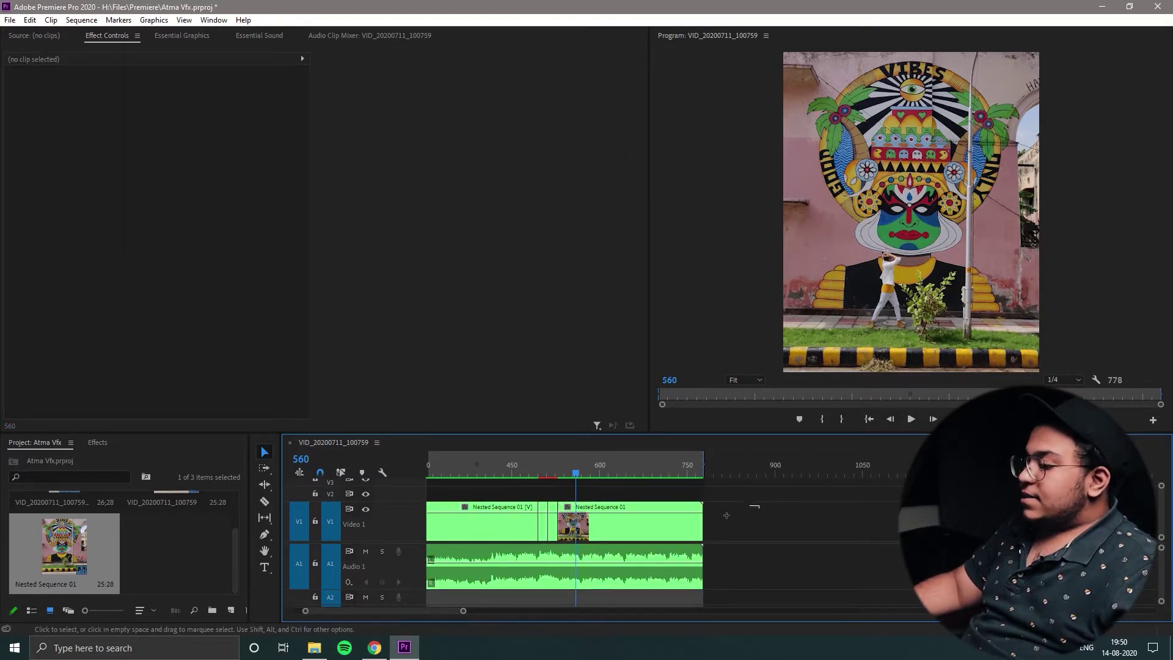
{"action": "right_click", "coordinate": [472, 520]}
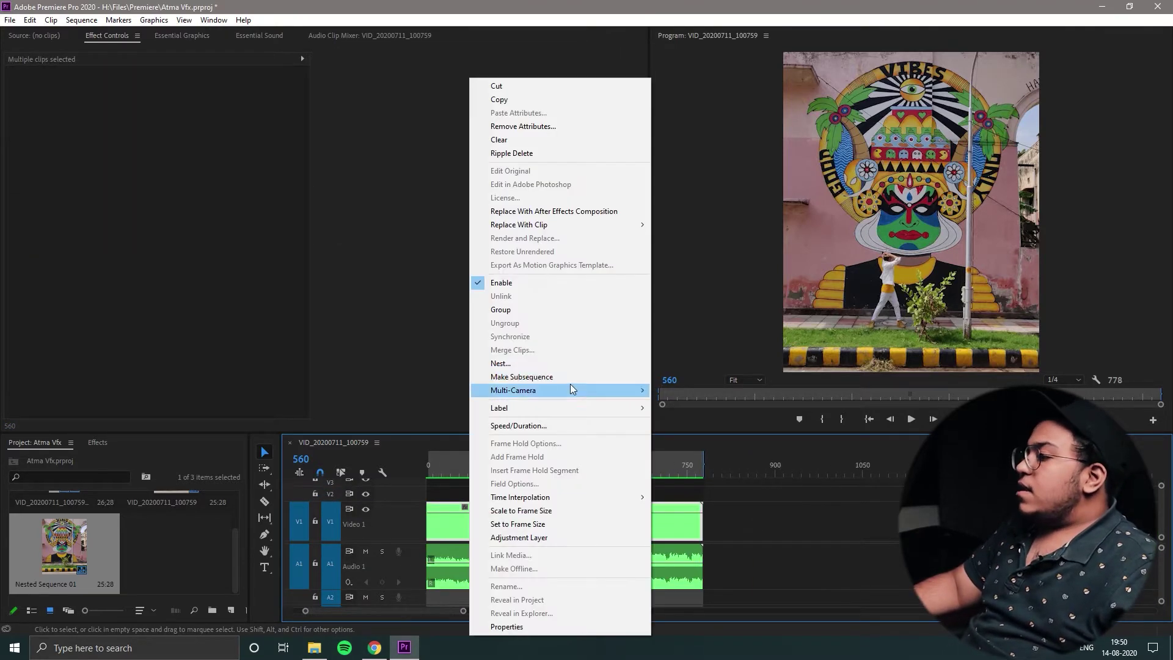
{"action": "left_click", "coordinate": [518, 364]}
{"action": "key", "text": "Return"}
Step: Find the Warp Stabilizer effect and apply it to the new nested clip on Video 1
{"action": "scroll", "coordinate": [526, 578], "scroll_direction": "up", "scroll_amount": 3}
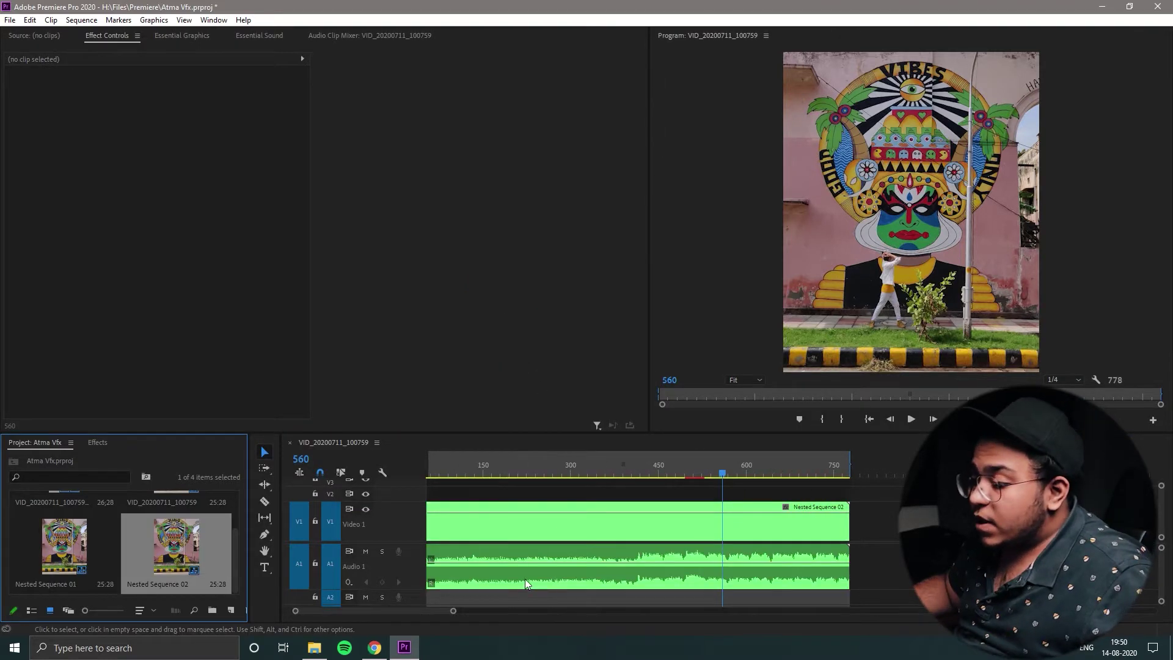
{"action": "key", "text": "minus"}
{"action": "left_click", "coordinate": [93, 441]}
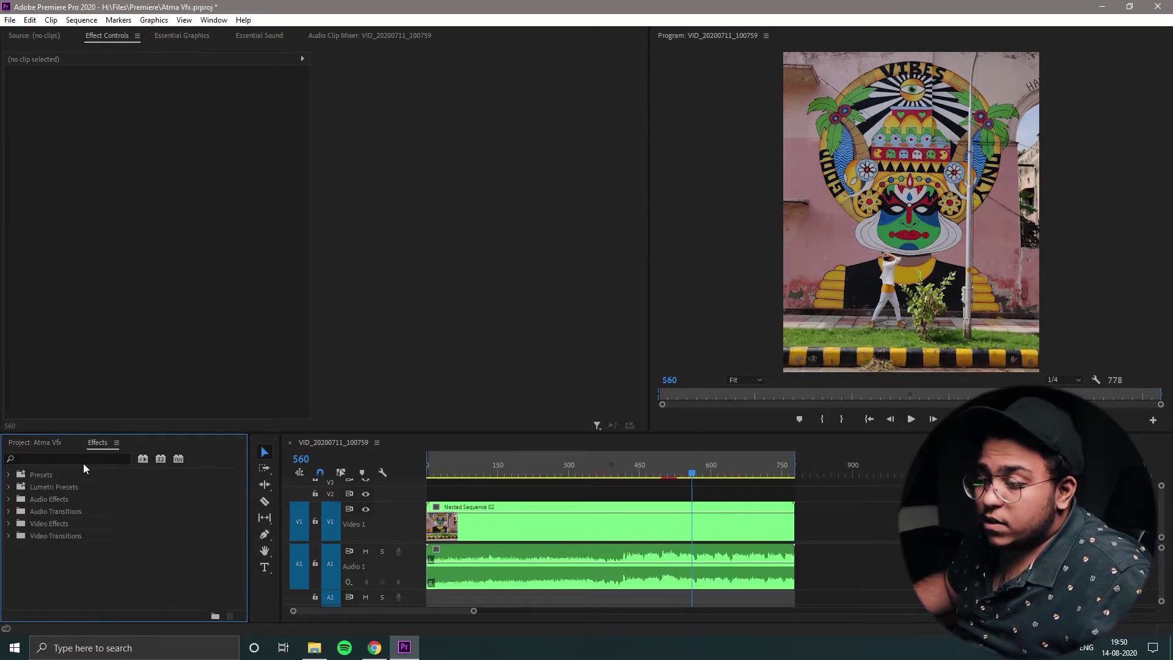
{"action": "left_click", "coordinate": [83, 459]}
{"action": "type", "text": "warp stab"}
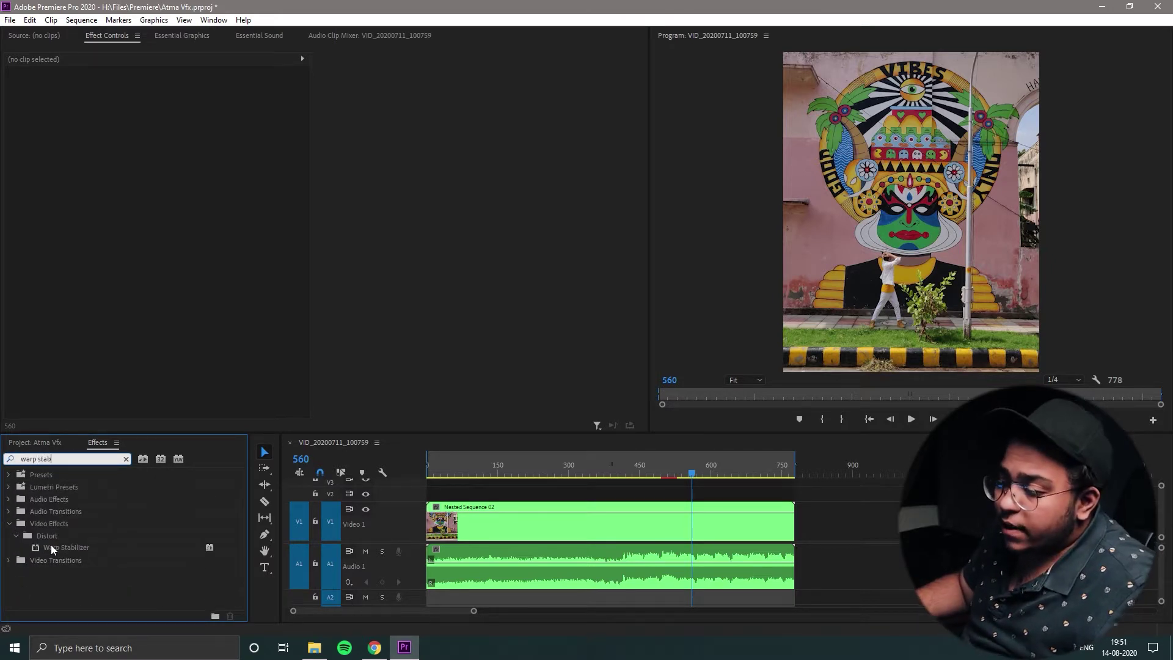
{"action": "left_click_drag", "start_coordinate": [50, 545], "coordinate": [562, 510]}
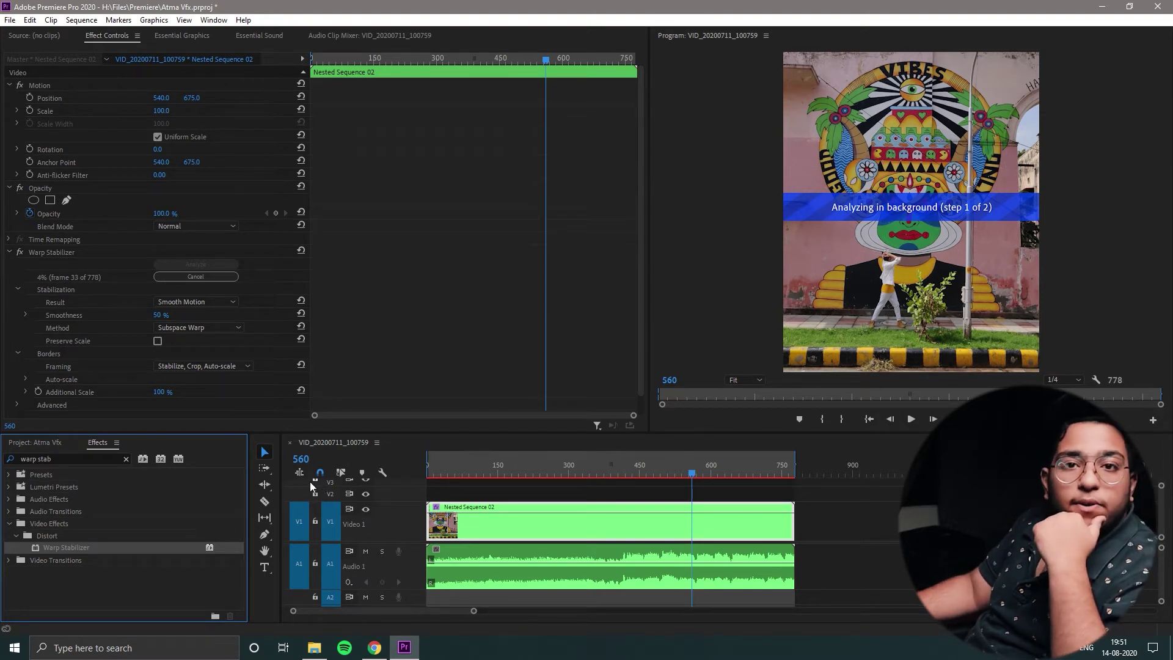
Step: Set the Warp Stabilizer's smoothness to 20%
{"action": "left_click", "coordinate": [169, 316]}
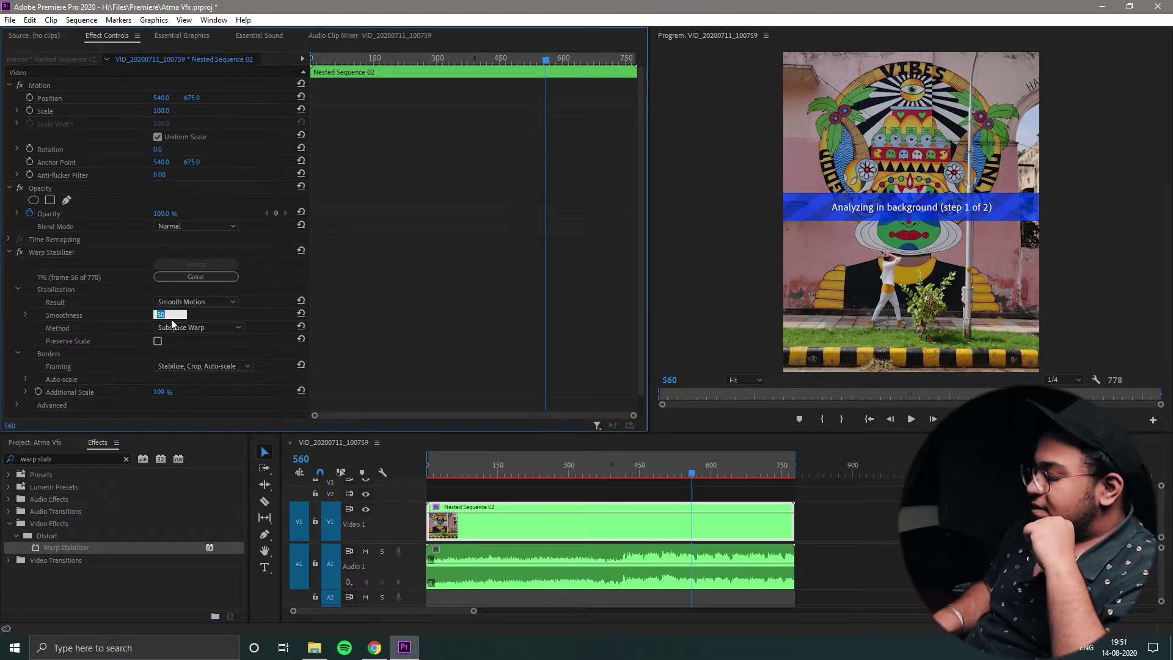
{"action": "type", "text": "20"}
{"action": "key", "text": "Return"}
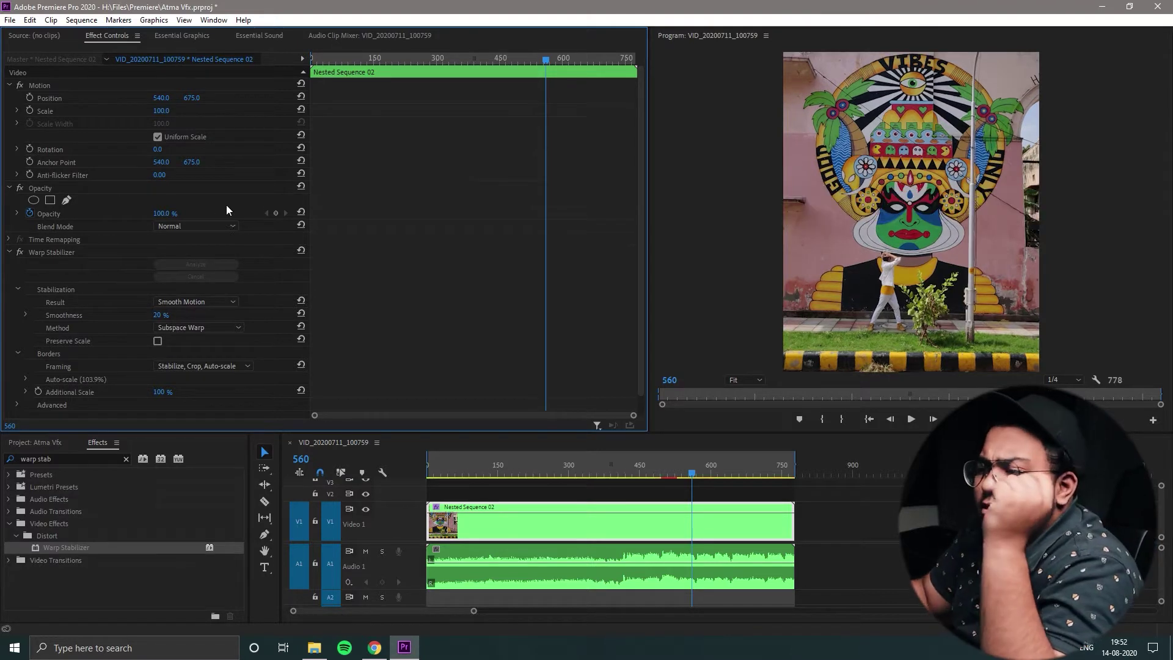
Step: Toggle the Warp Stabilizer off and on to compare, and play the stabilized sequence from the start
{"action": "left_click", "coordinate": [24, 254]}
{"action": "left_click", "coordinate": [24, 254]}
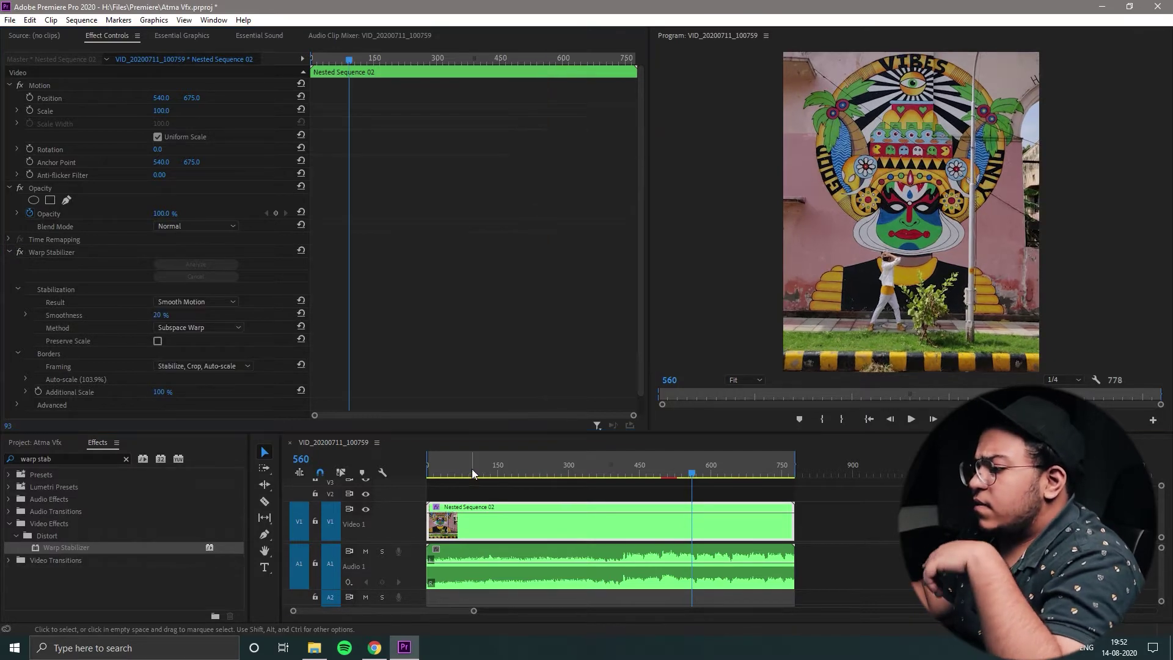
{"action": "left_click_drag", "start_coordinate": [472, 468], "coordinate": [299, 485]}
{"action": "key", "text": "space"}
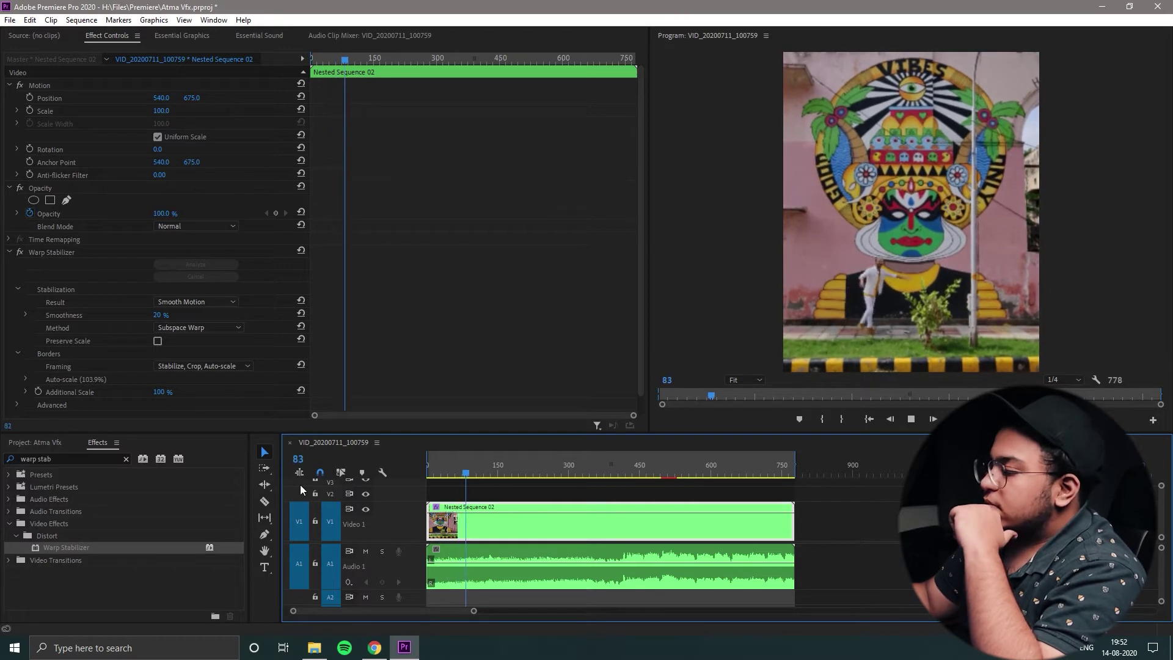
{"action": "key", "text": "b"}
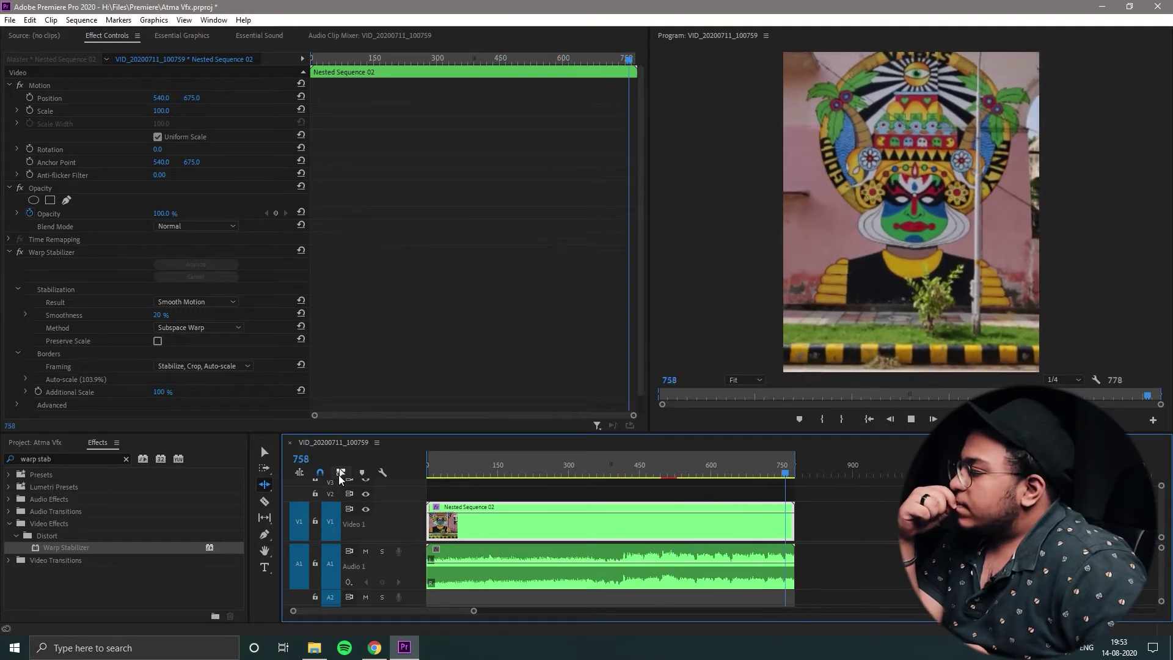
Step: Save the project and replace the stabilized nested clip with a linked After Effects composition
{"action": "key", "text": "ctrl+s"}
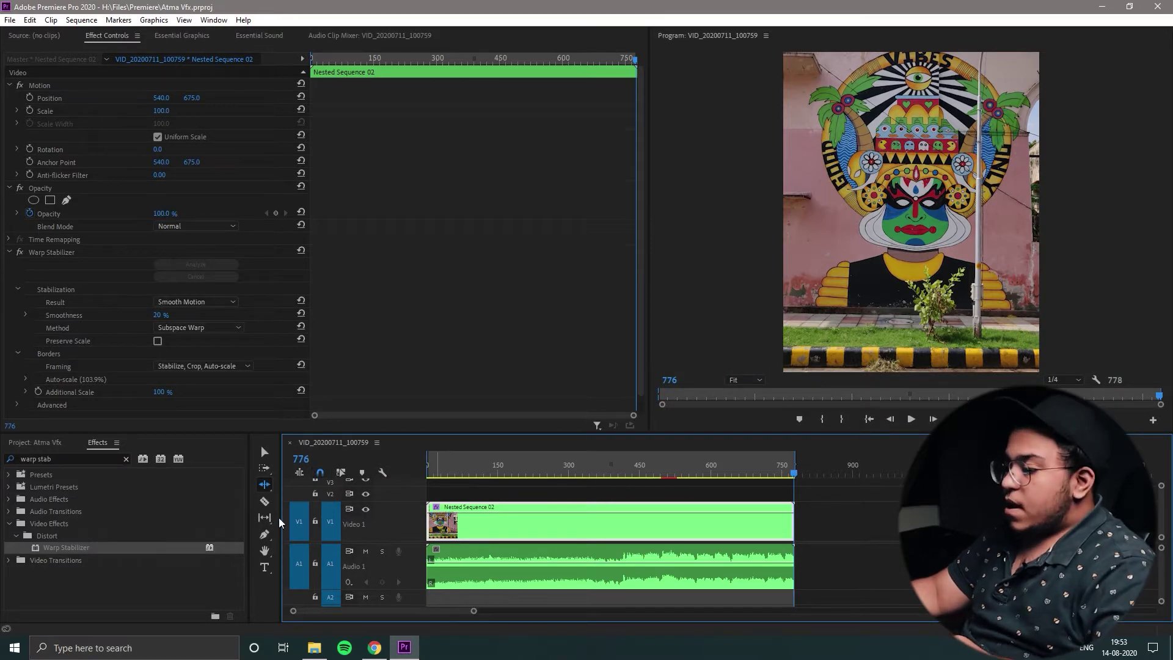
{"action": "key", "text": "v"}
{"action": "right_click", "coordinate": [474, 524]}
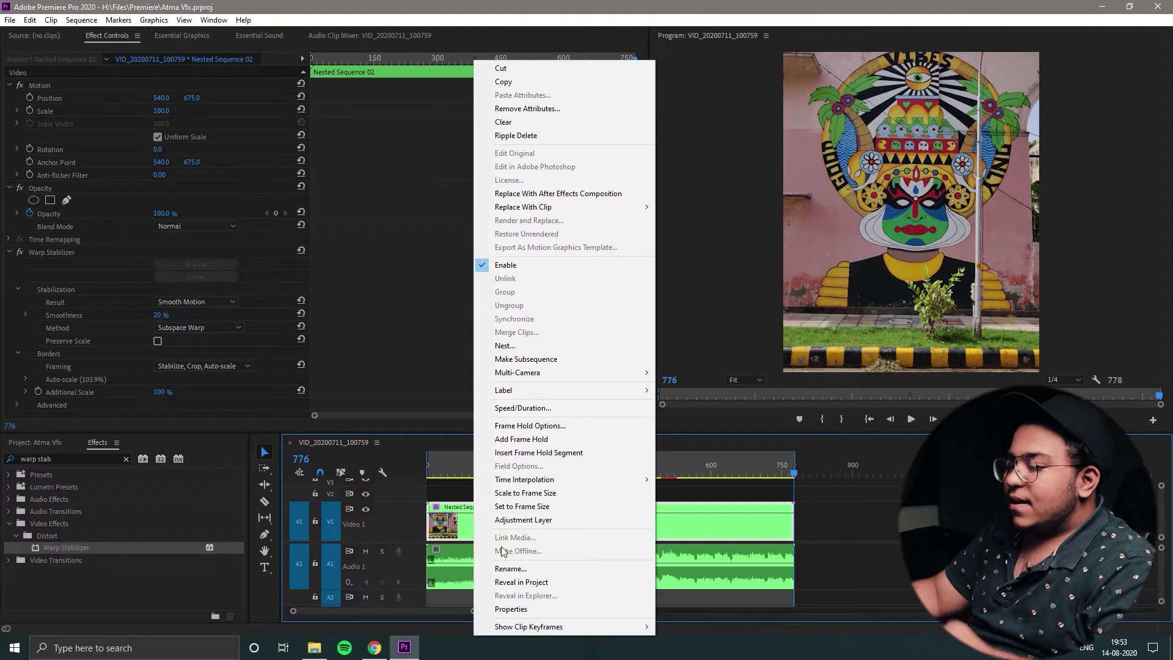
{"action": "left_click", "coordinate": [723, 550]}
{"action": "right_click", "coordinate": [522, 536]}
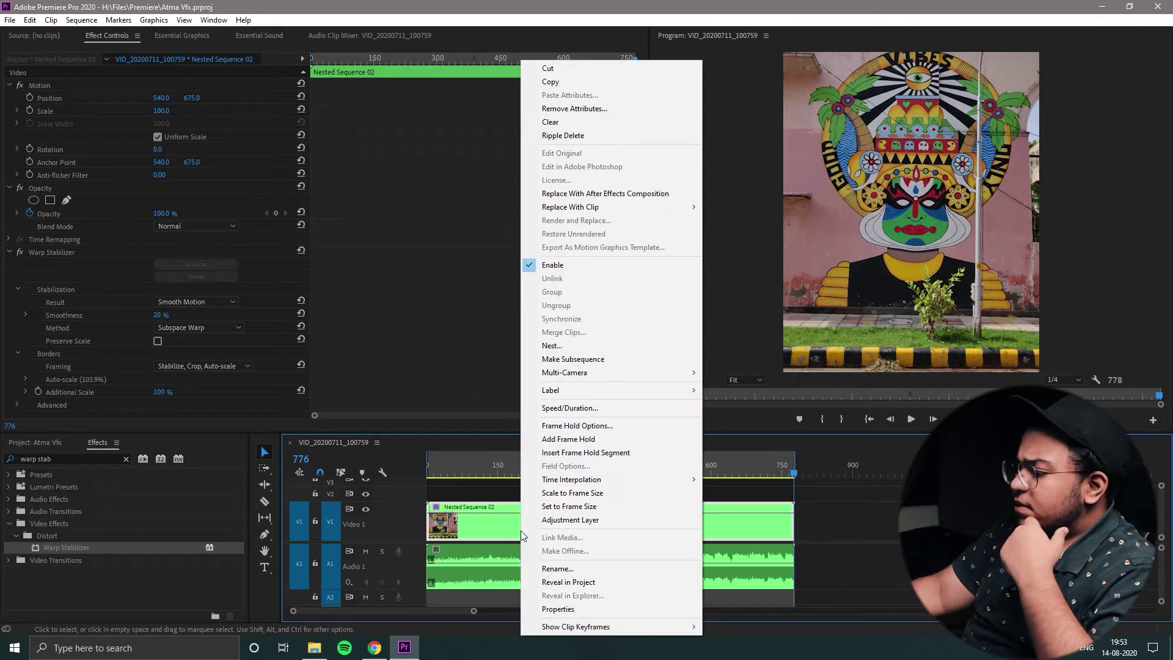
{"action": "right_click", "coordinate": [479, 511]}
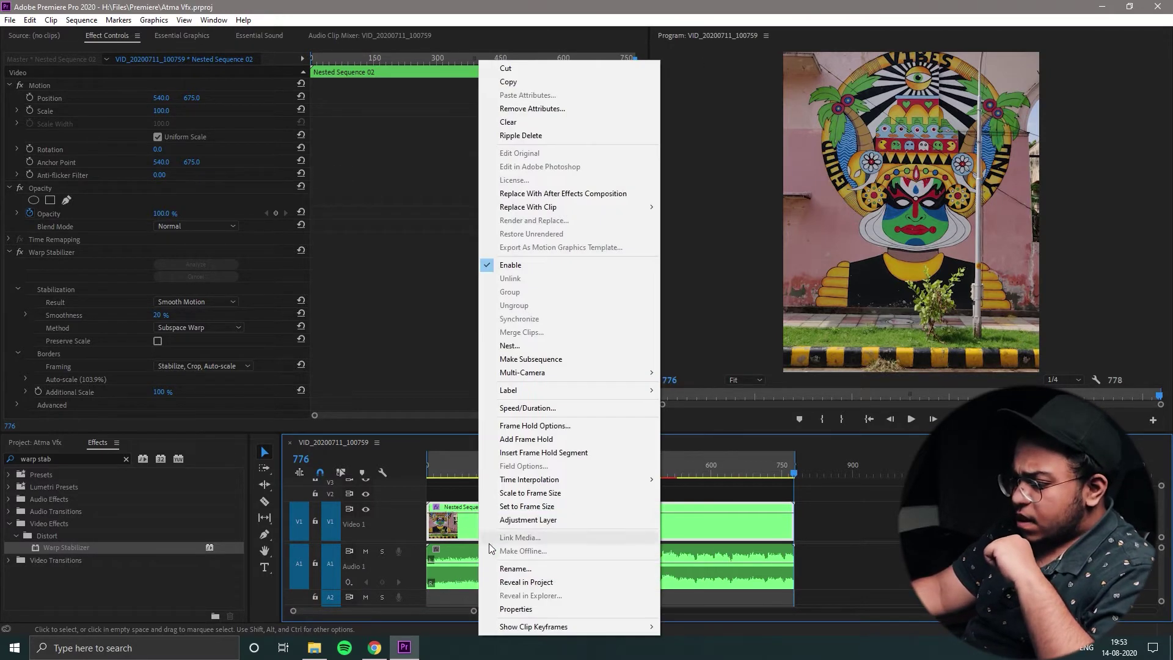
{"action": "left_click", "coordinate": [461, 531]}
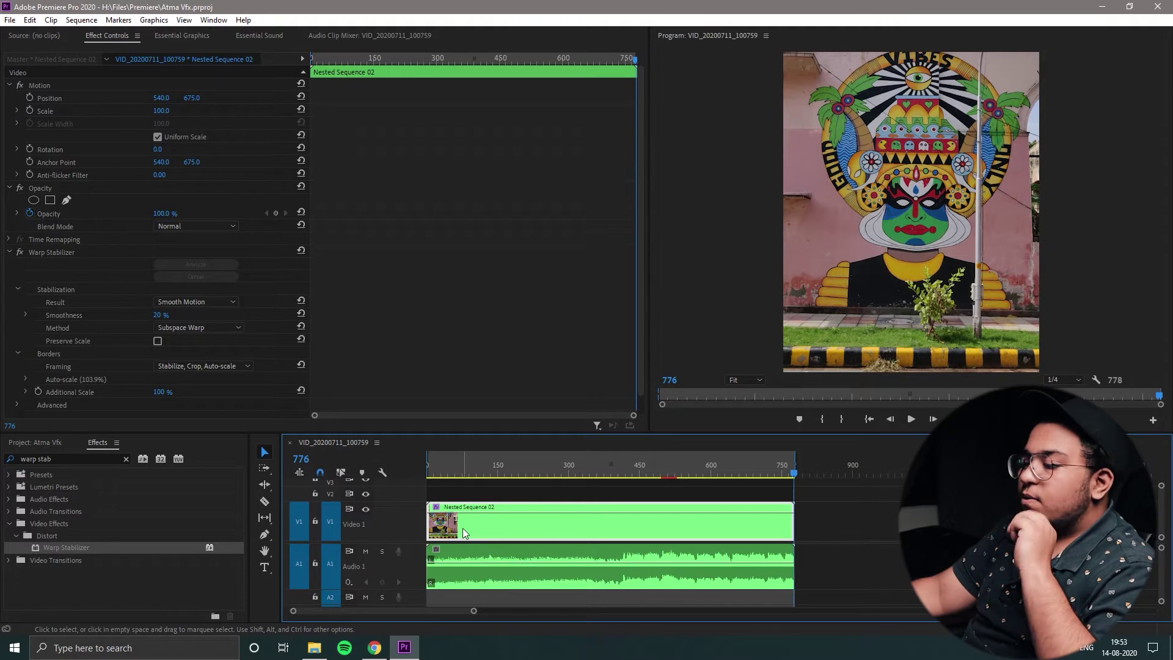
{"action": "right_click", "coordinate": [463, 528]}
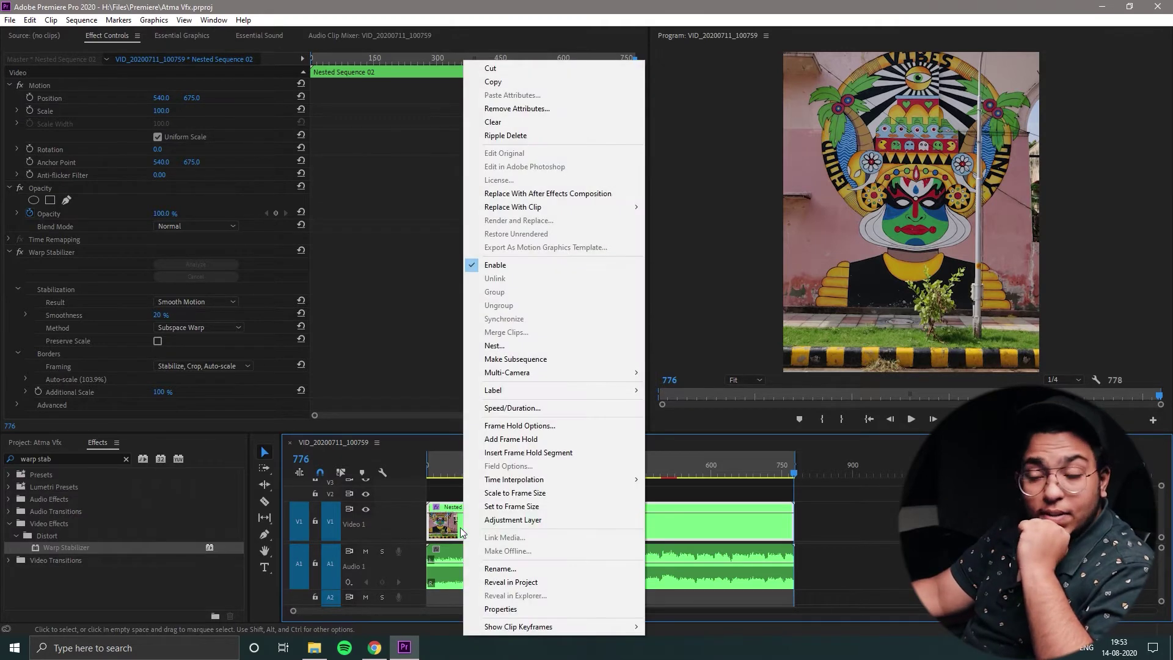
{"action": "left_click", "coordinate": [566, 194]}
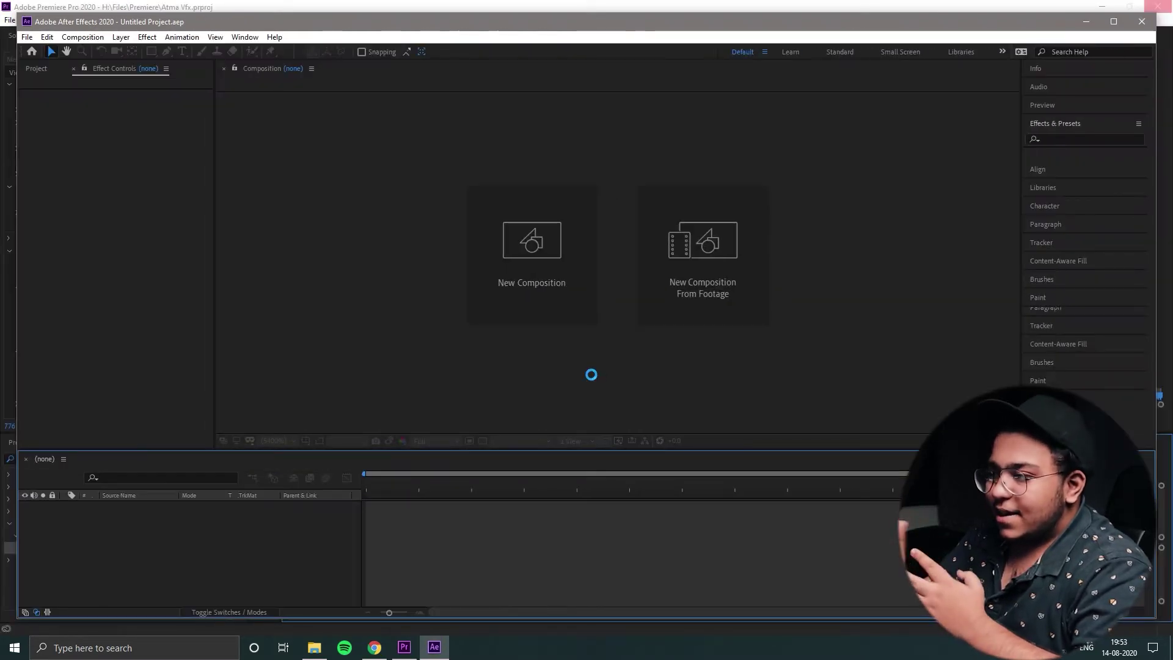
Step: Save the new After Effects project as "Atma Vfx Tutorial" in the After Effects folder
{"action": "key", "text": "ctrl+s"}
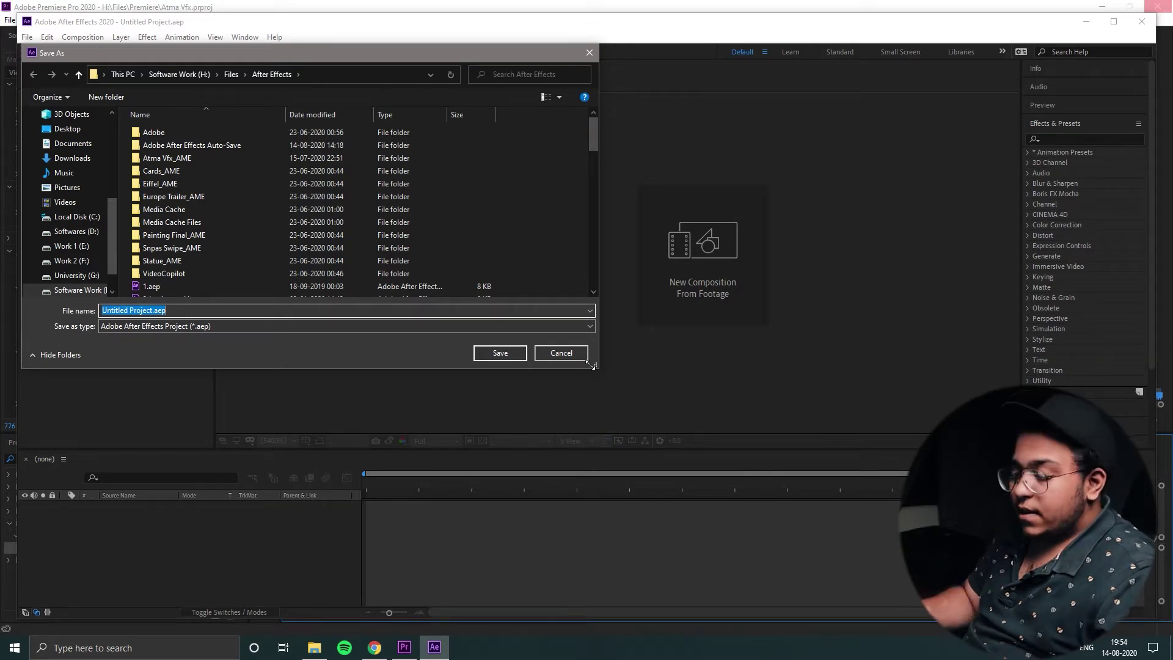
{"action": "type", "text": "Atma "}
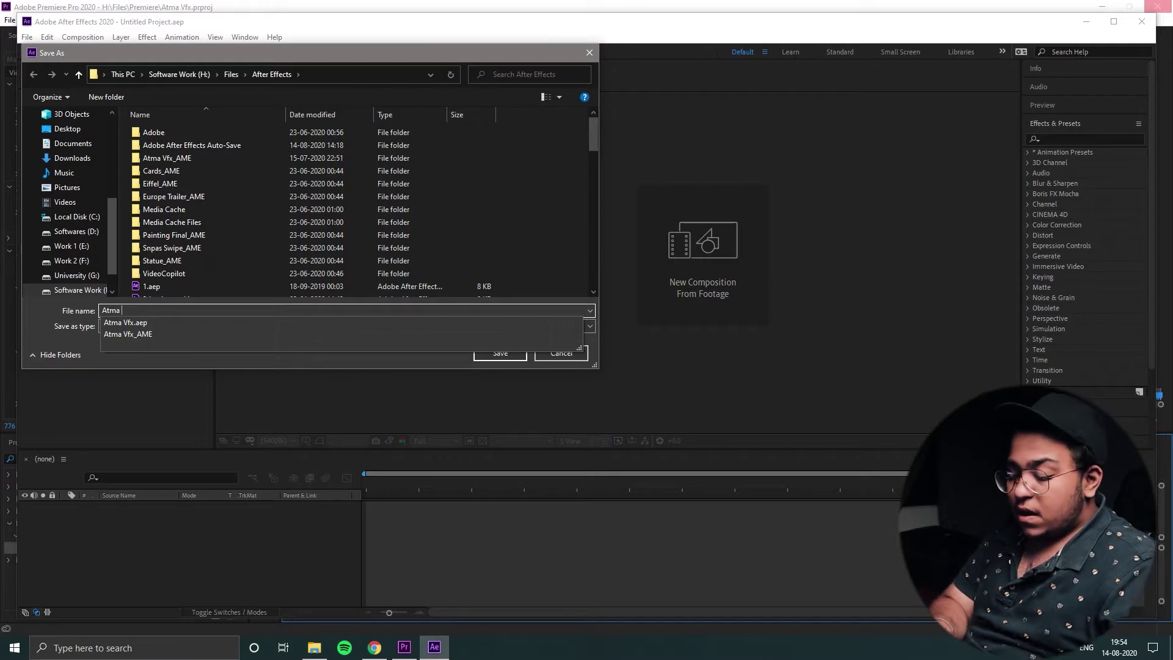
{"action": "type", "text": "Vfx Tutor"}
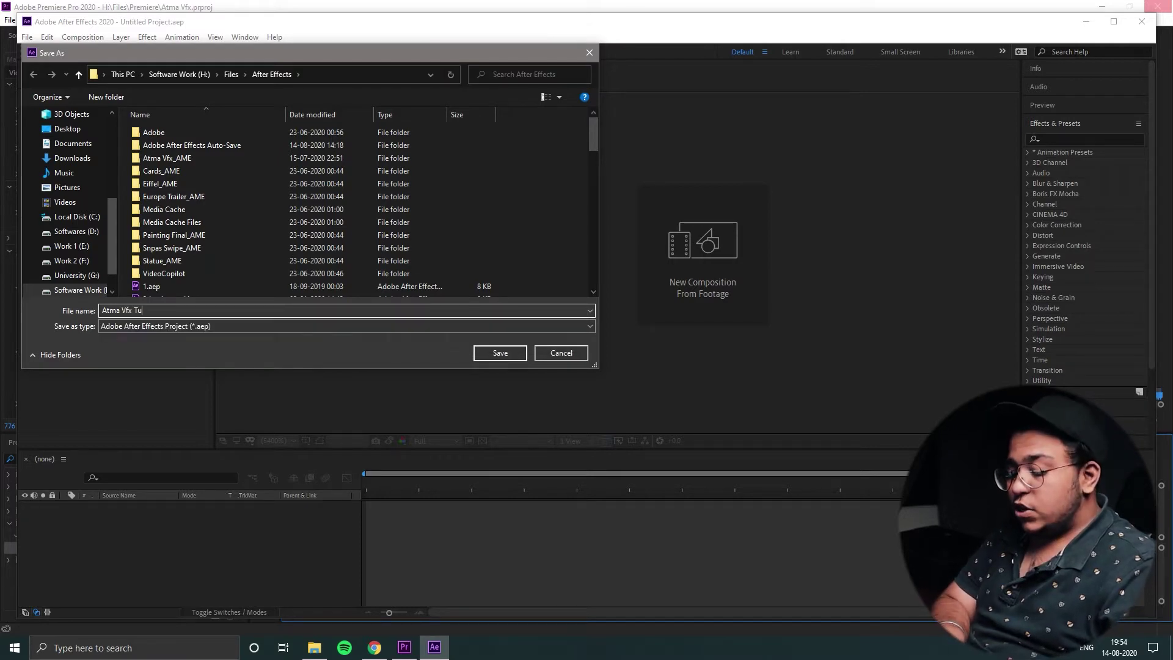
{"action": "type", "text": "ial"}
{"action": "key", "text": "Return"}
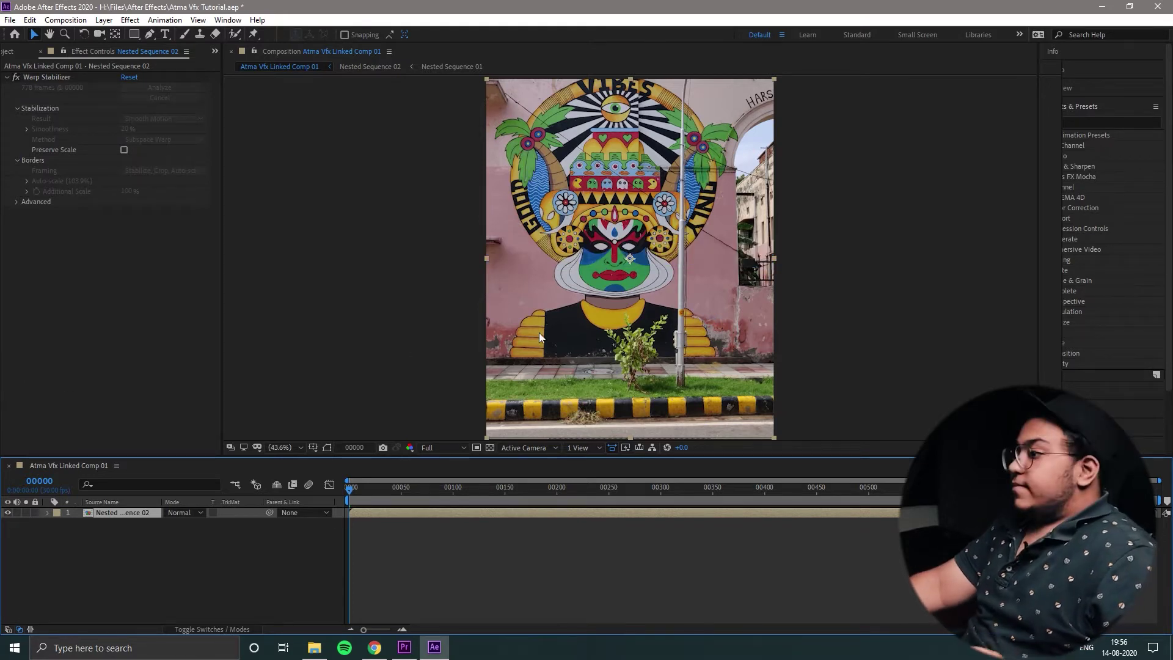
Step: Pre-compose the nested sequence layer as "Video", leaving all attributes in the linked composition
{"action": "key", "text": "ctrl+shift+c"}
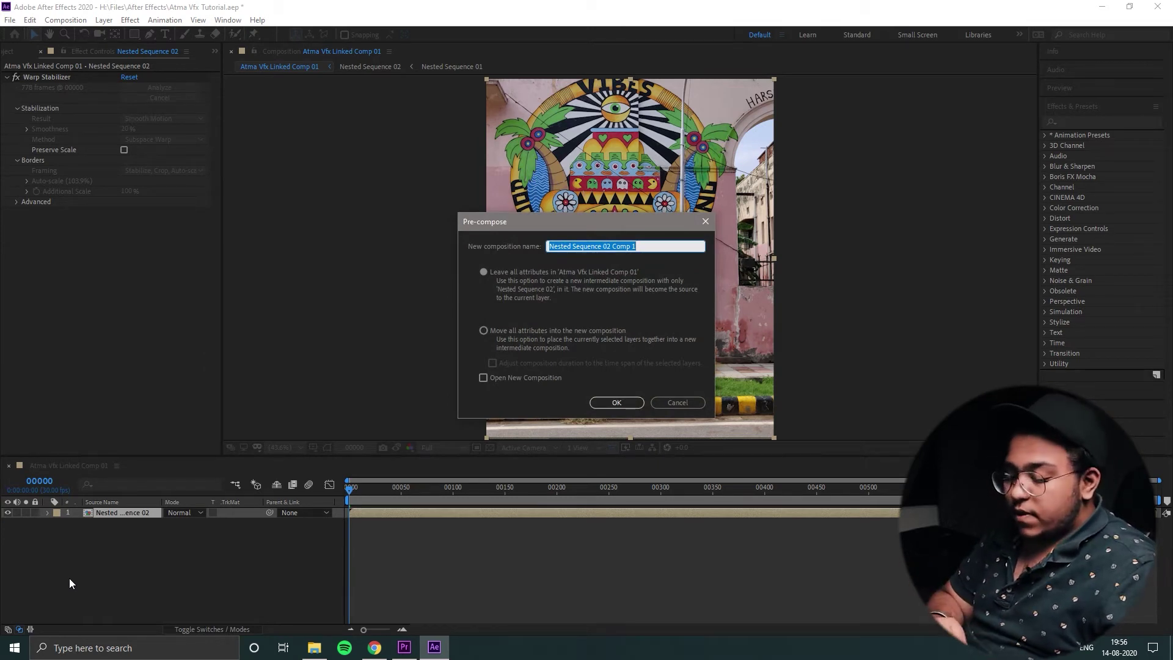
{"action": "type", "text": "Video"}
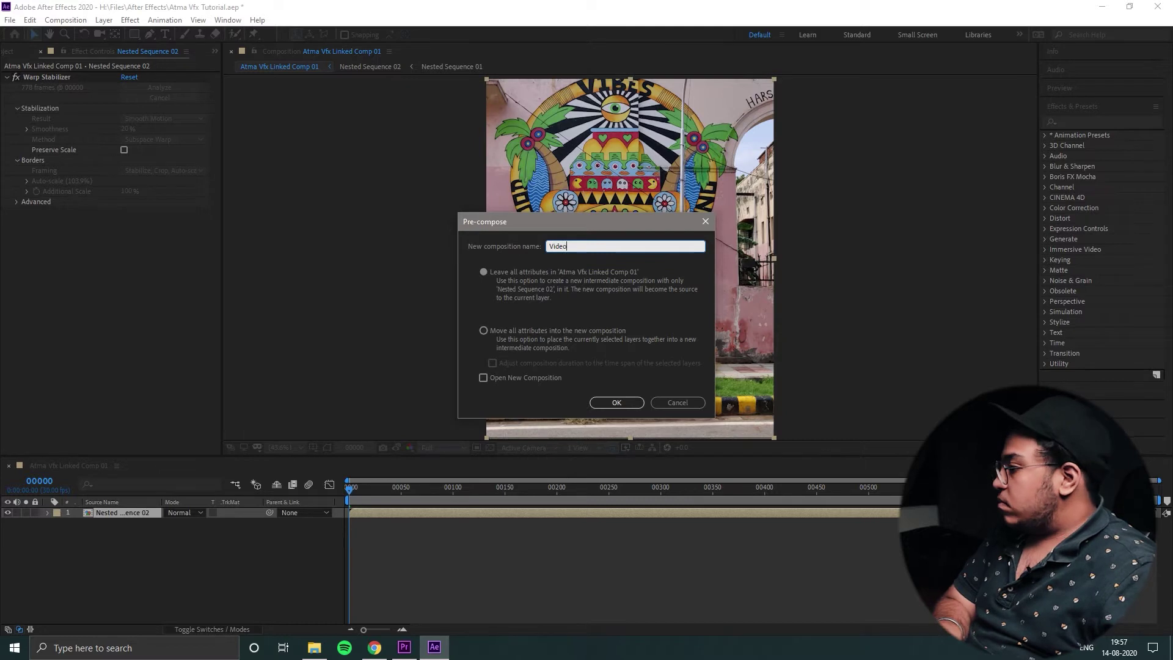
{"action": "key", "text": "Return"}
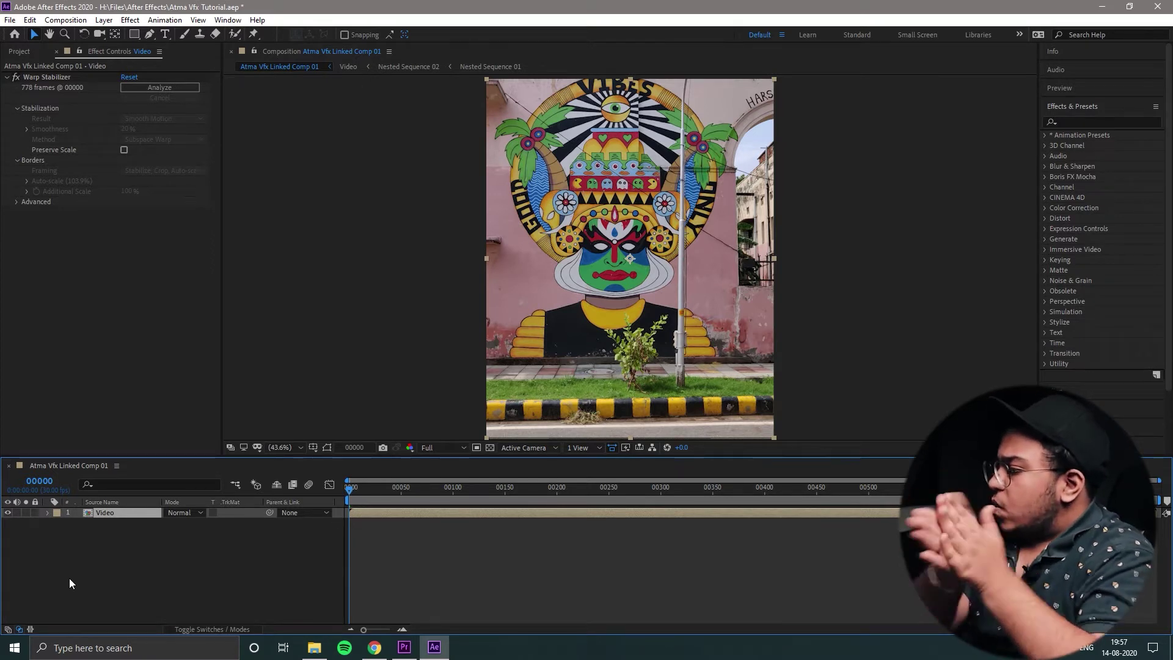
Step: Preview the linked composition and turn on the Video layer's audio
{"action": "key", "text": "space"}
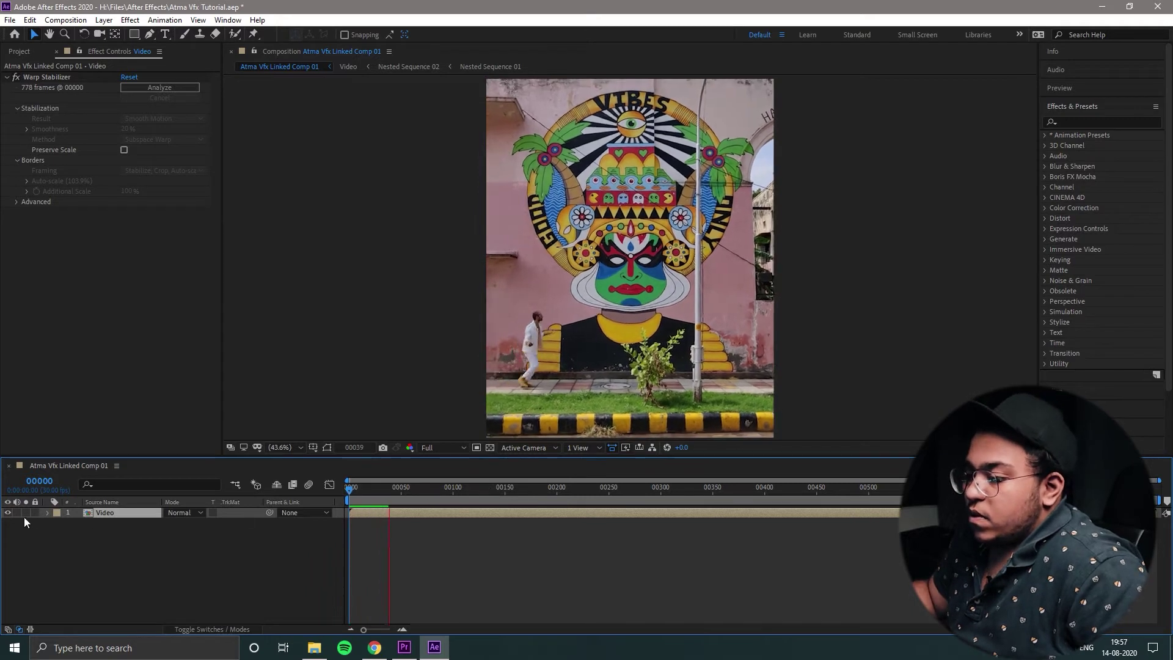
{"action": "left_click", "coordinate": [17, 513]}
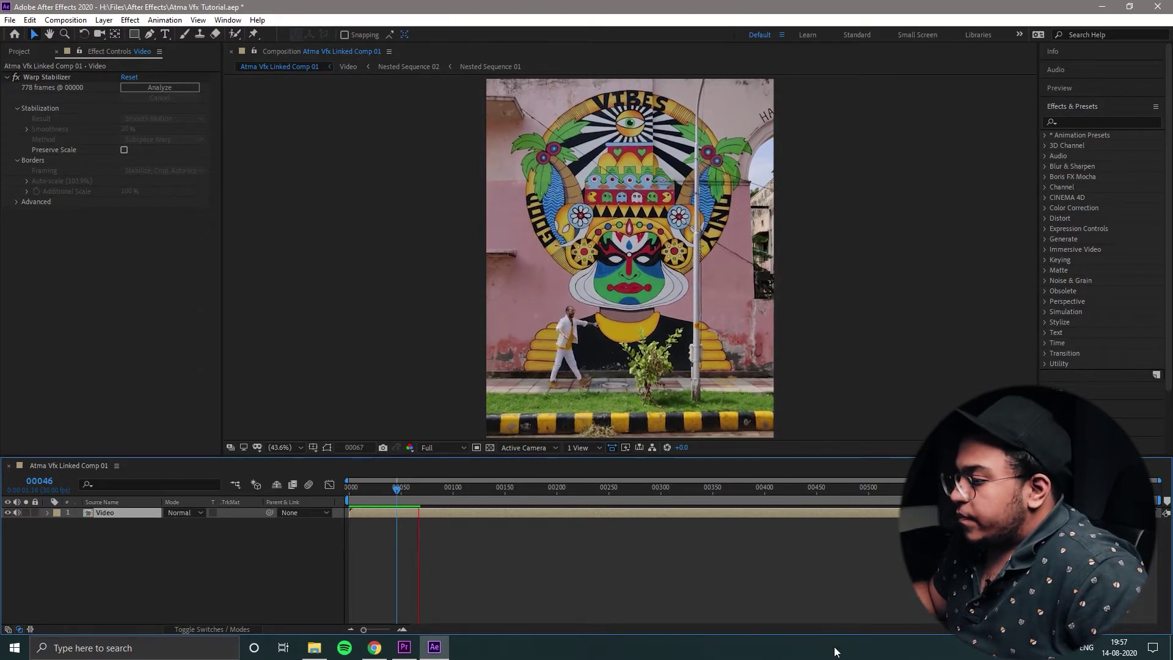
Step: Open the Video pre-comp and its nested sequence to inspect their layers, return to the linked composition, preview it and close the extra compositions
{"action": "double_click", "coordinate": [372, 512]}
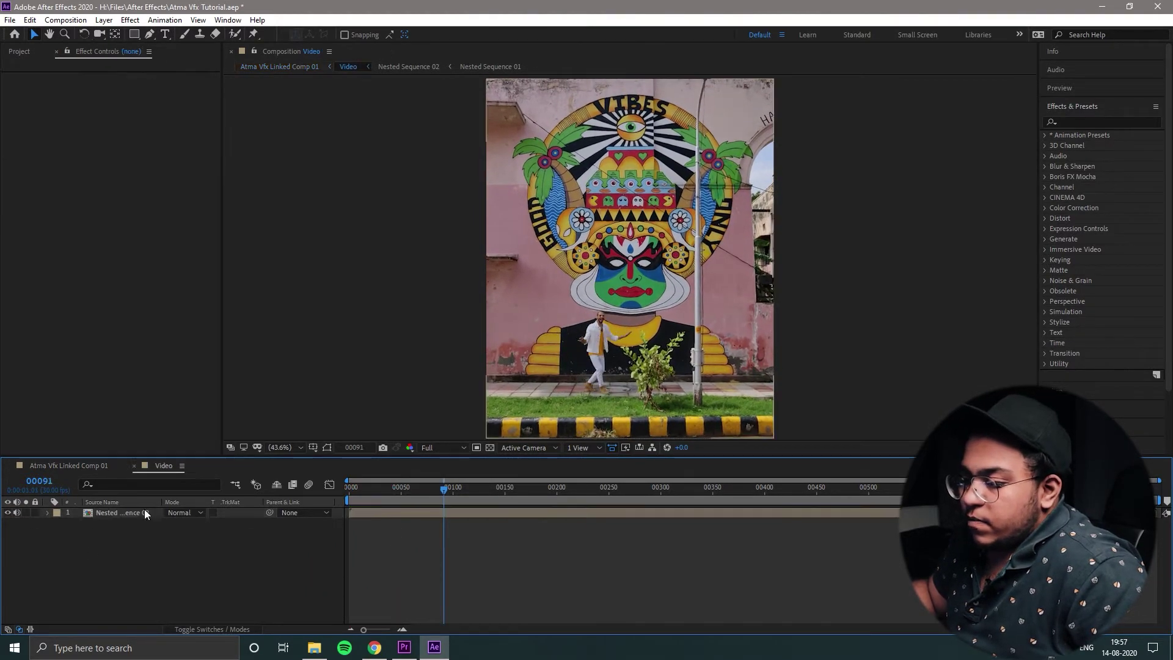
{"action": "double_click", "coordinate": [433, 510]}
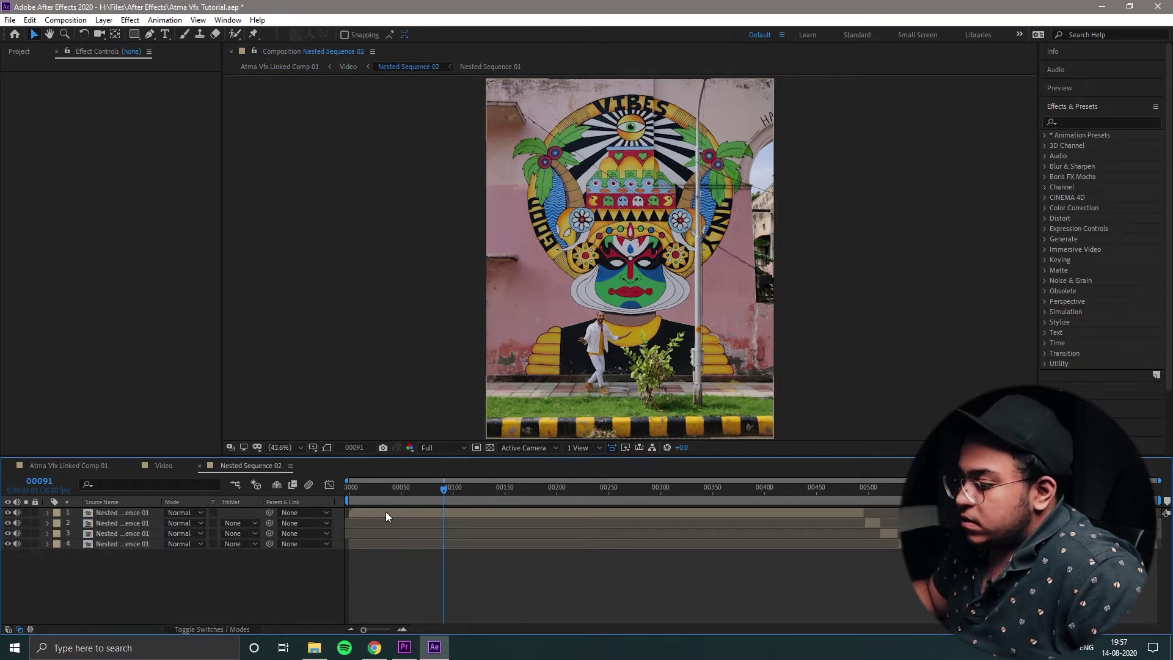
{"action": "left_click", "coordinate": [71, 465]}
{"action": "key", "text": "space"}
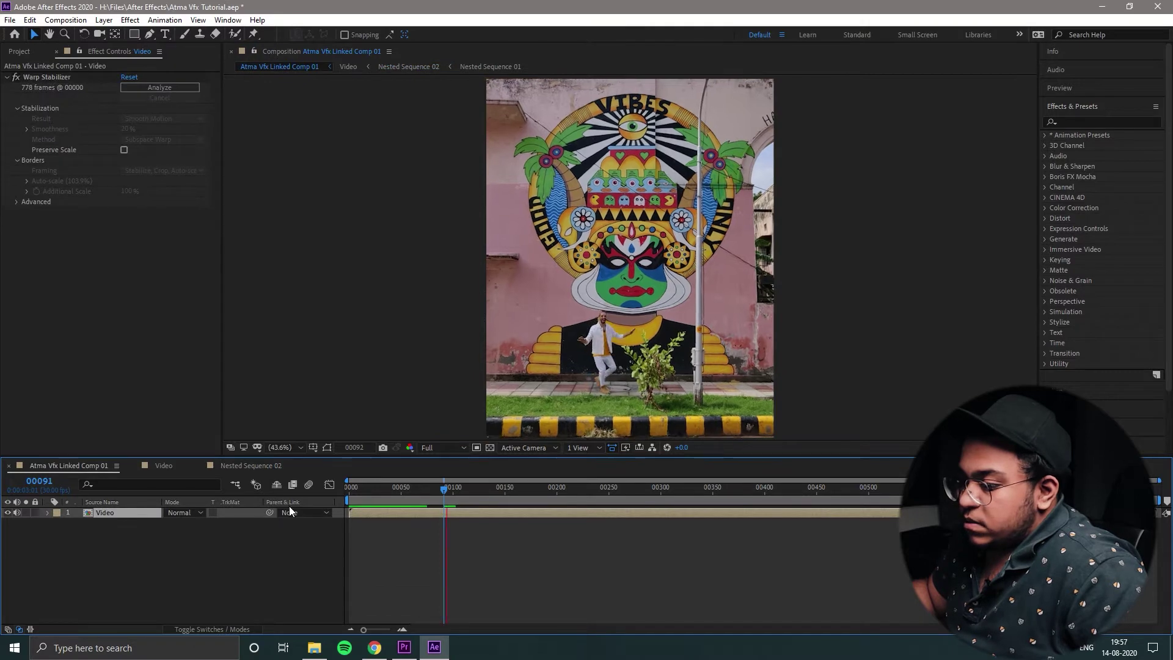
{"action": "left_click", "coordinate": [131, 465]}
{"action": "left_click", "coordinate": [131, 466]}
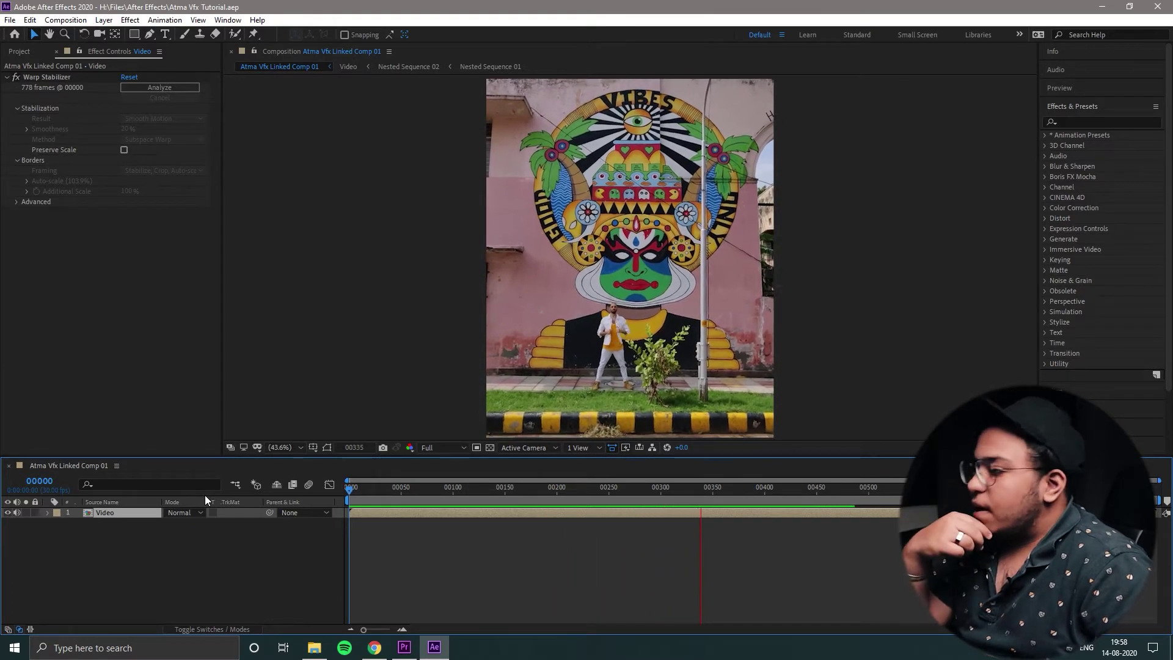
Step: Stop the preview and move the current time to frame 339
{"action": "key", "text": "space"}
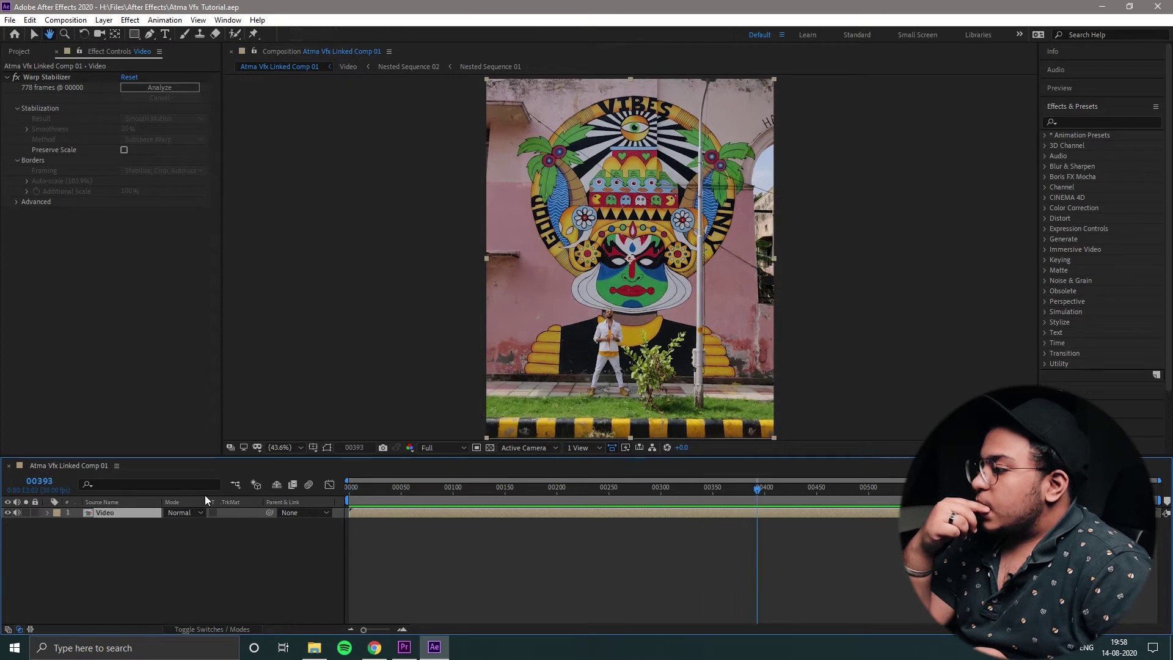
{"action": "left_click", "coordinate": [710, 488]}
{"action": "left_click", "coordinate": [701, 491]}
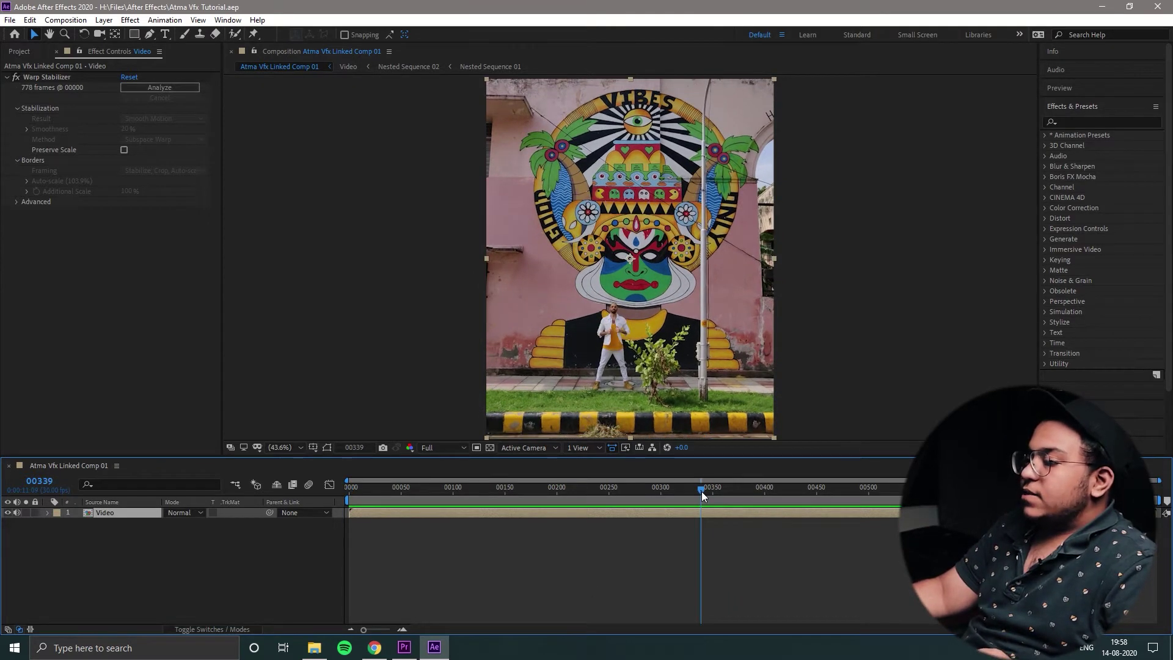
Step: Preview the footage from around frame 284 and split the Video layer at frame 348
{"action": "key", "text": "space"}
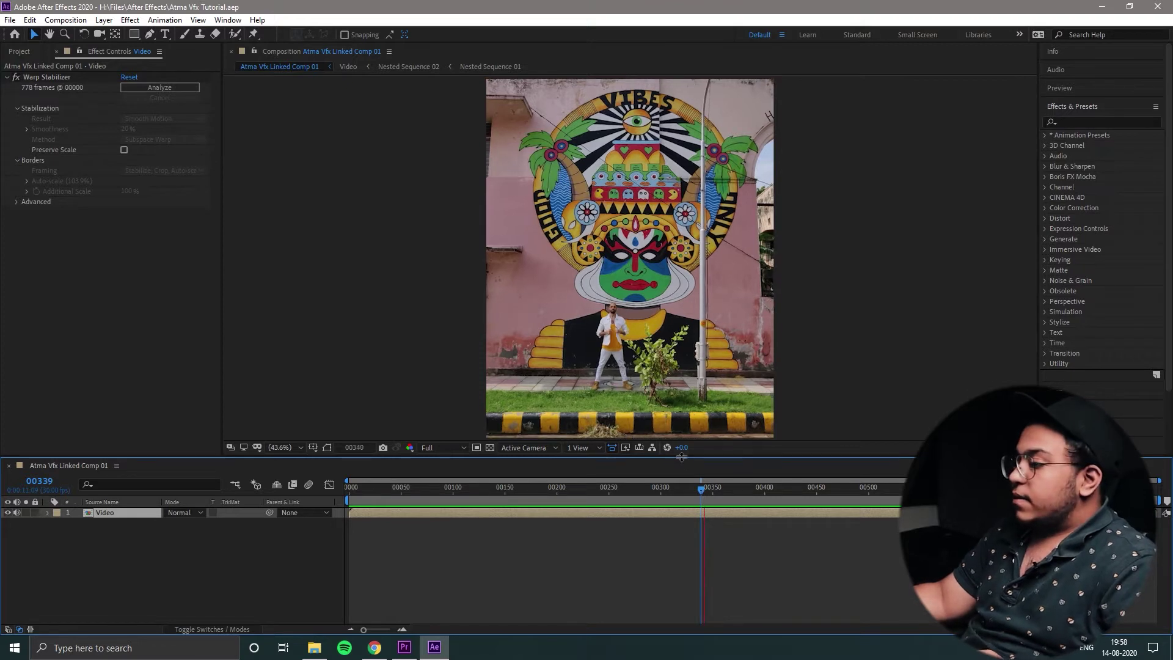
{"action": "left_click", "coordinate": [648, 496]}
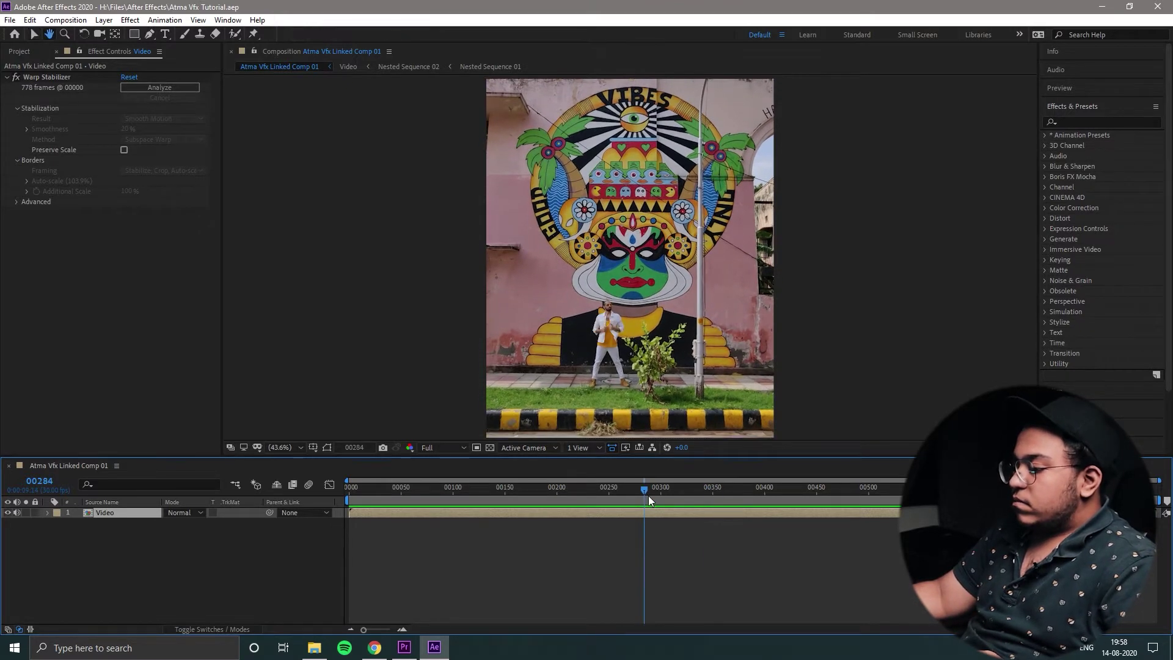
{"action": "key", "text": "space"}
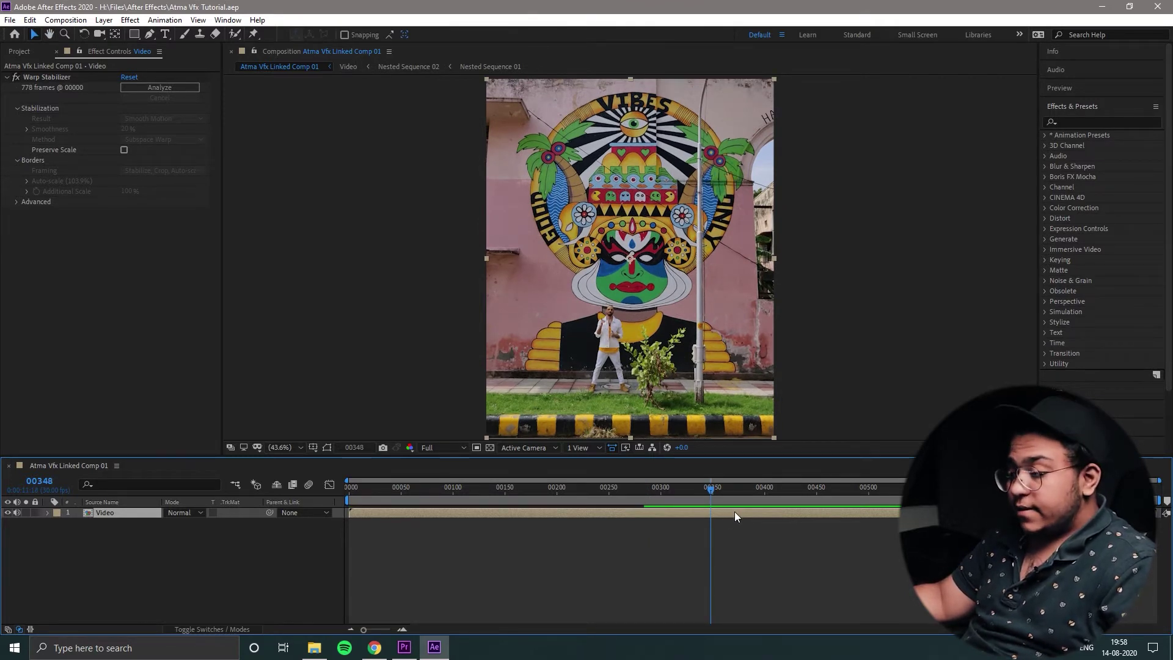
{"action": "key", "text": "ctrl+shift+d"}
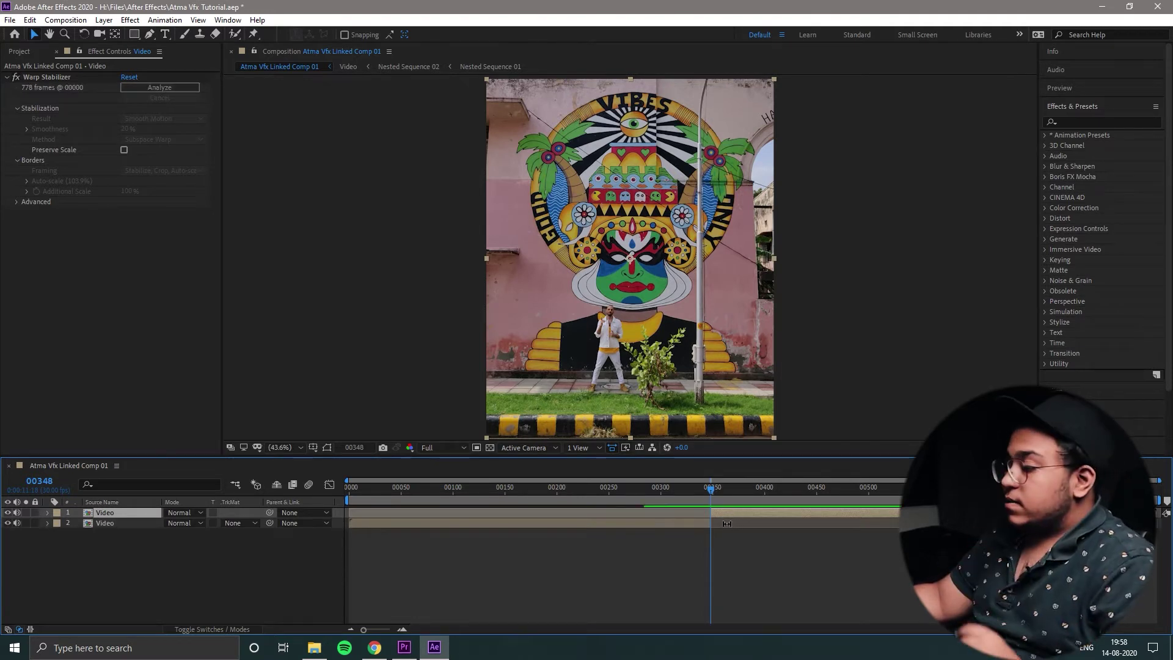
Step: Preview the footage onward from frame 348 and split the second Video segment at frame 423
{"action": "key", "text": "space"}
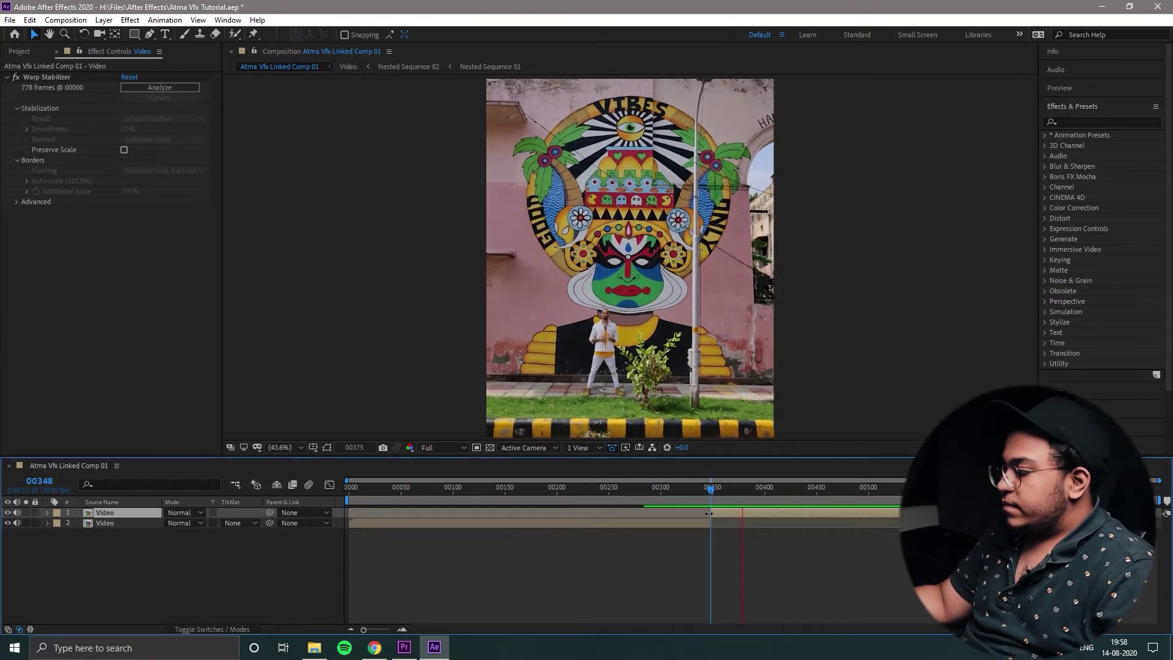
{"action": "key", "text": "space"}
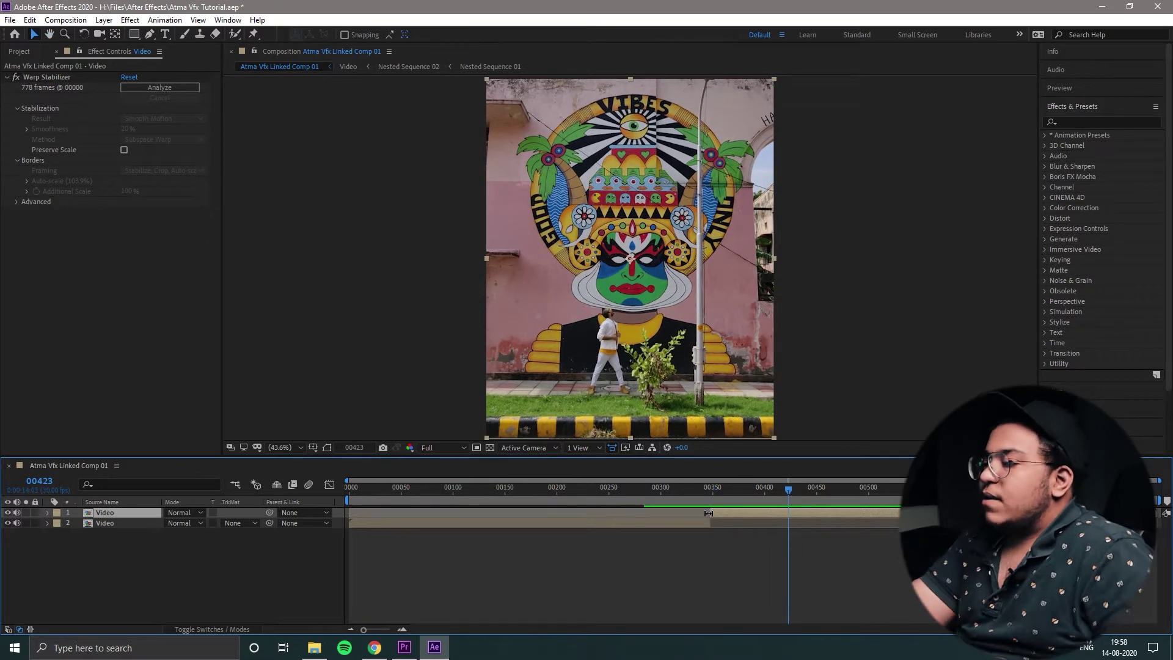
{"action": "key", "text": "ctrl+shift+d"}
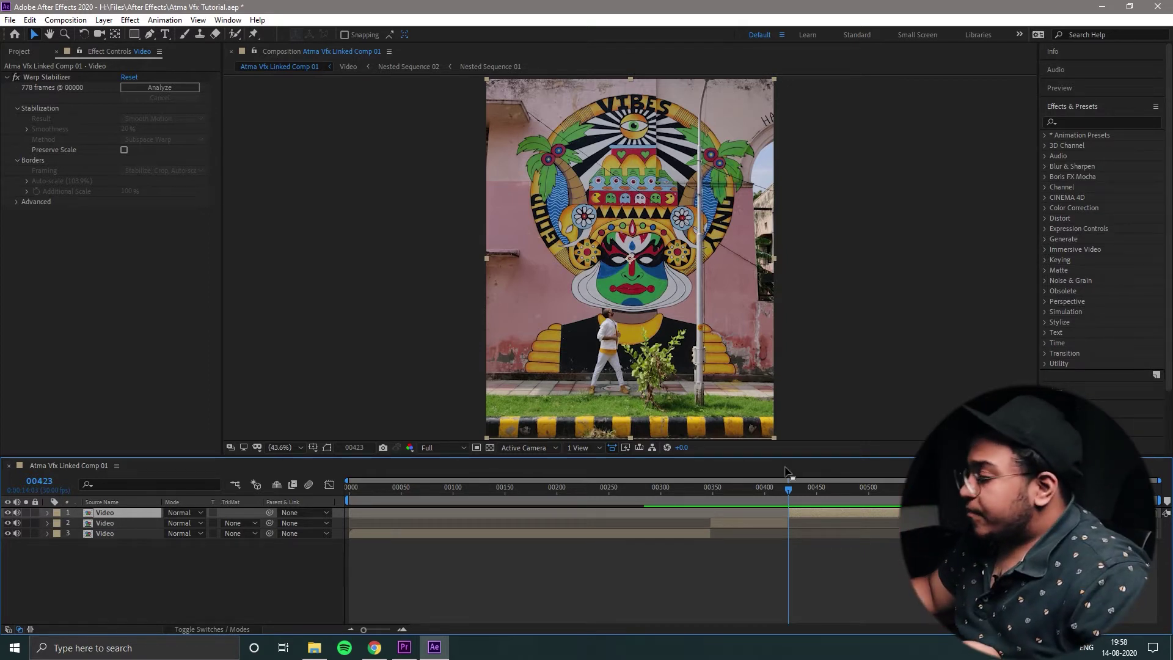
Step: Return the current time to frame 348, select the middle Video segment and save the project
{"action": "left_click", "coordinate": [711, 487]}
{"action": "left_click", "coordinate": [734, 526]}
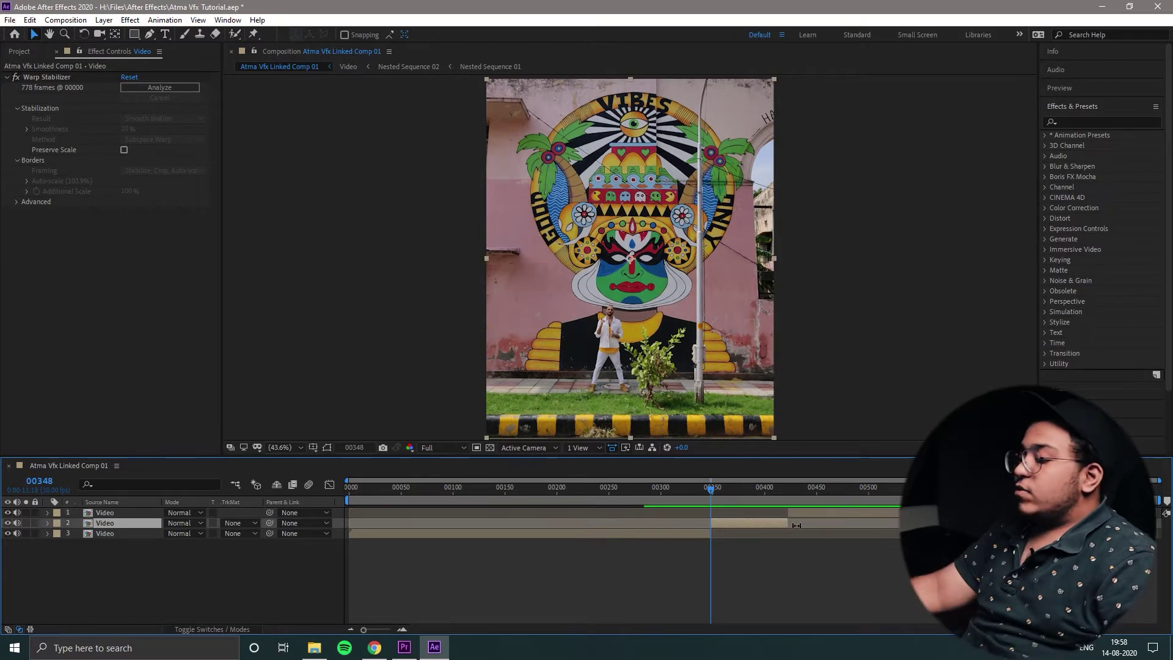
{"action": "key", "text": "ctrl+s"}
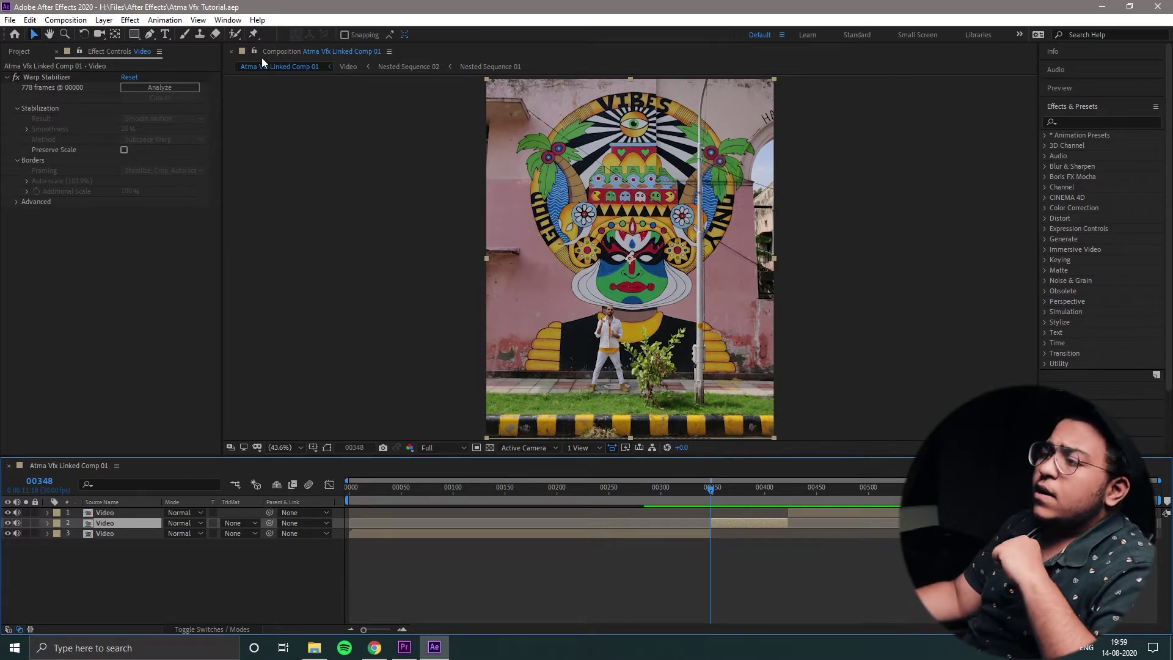
Step: Activate the Brush tool and open the middle Video segment in its own layer view for painting
{"action": "left_click", "coordinate": [184, 34]}
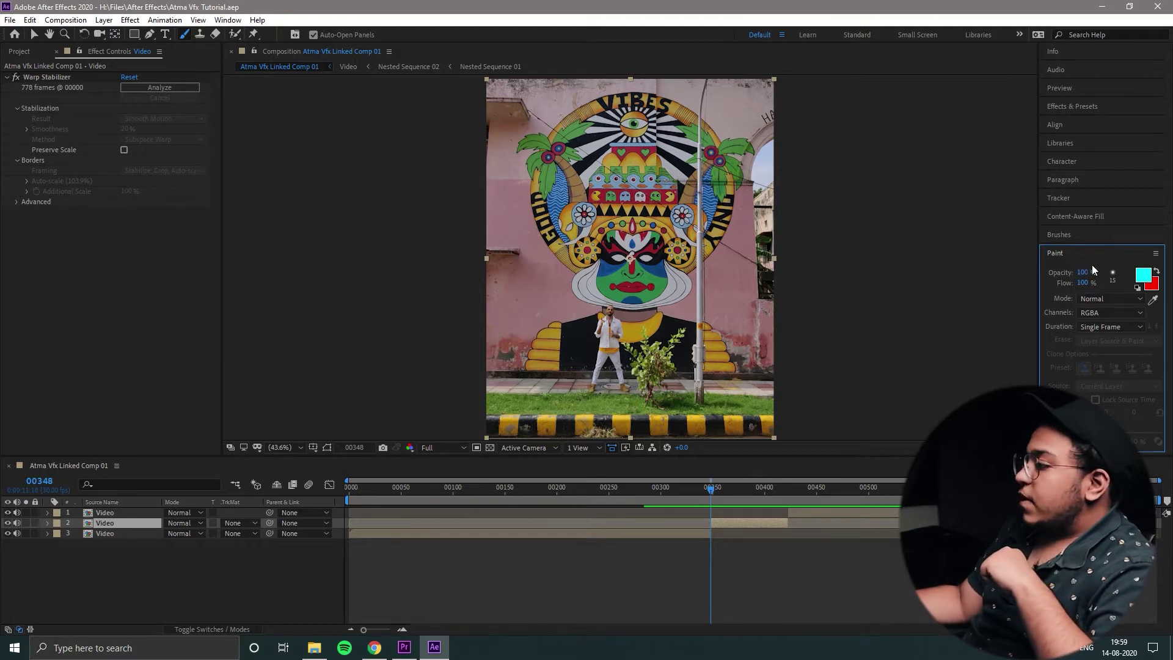
{"action": "left_click", "coordinate": [257, 19]}
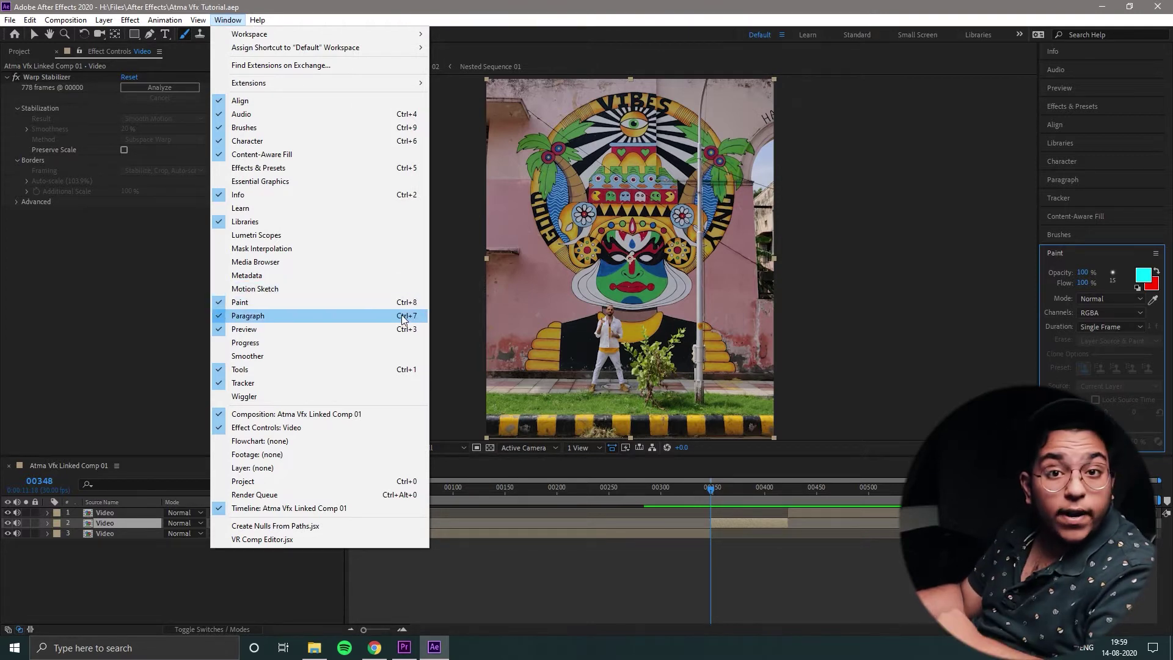
{"action": "left_click", "coordinate": [833, 294]}
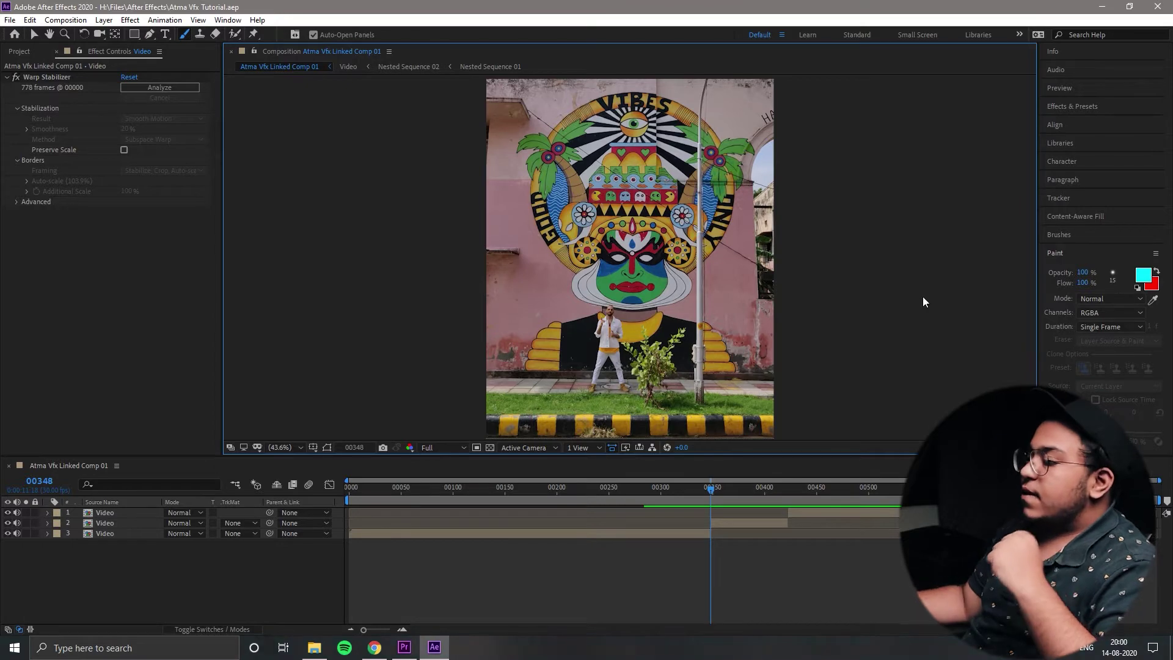
{"action": "double_click", "coordinate": [725, 522]}
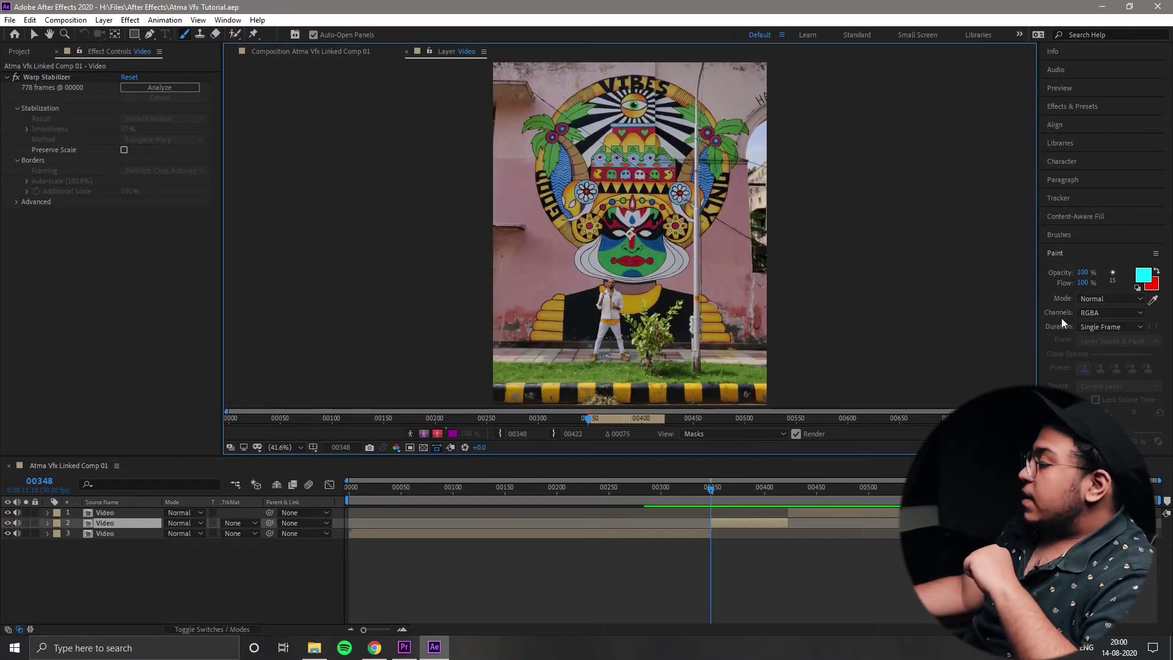
Step: Set the paint duration to Single Frame and the foreground color to cyan 26EDFF
{"action": "left_click", "coordinate": [1105, 325]}
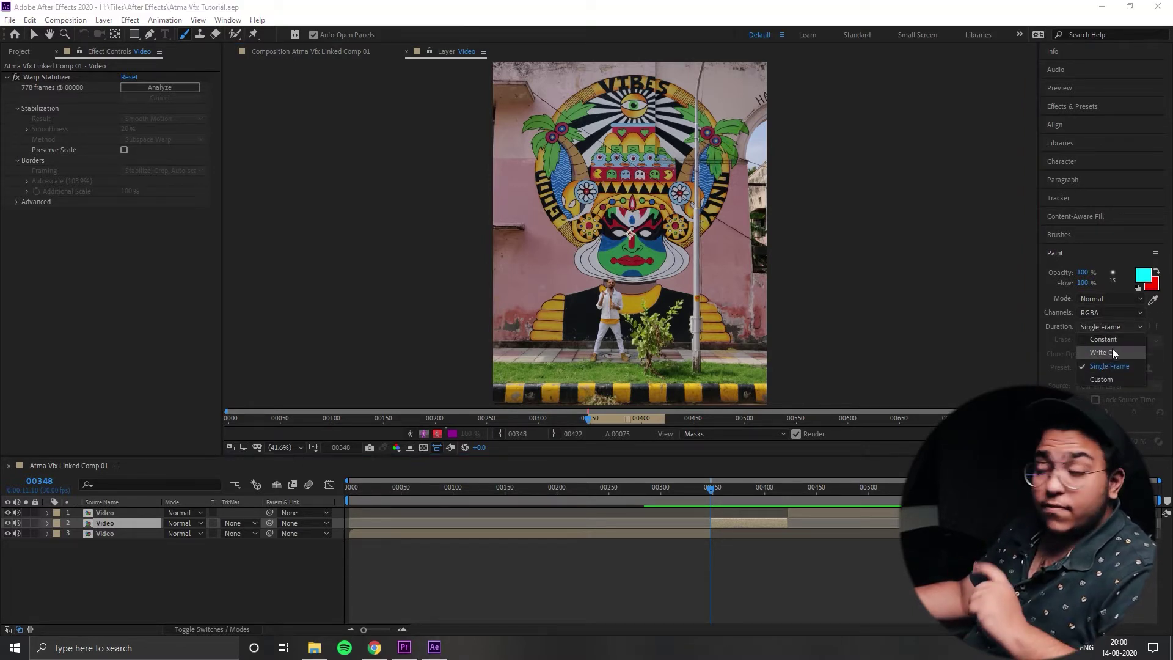
{"action": "left_click", "coordinate": [1110, 364]}
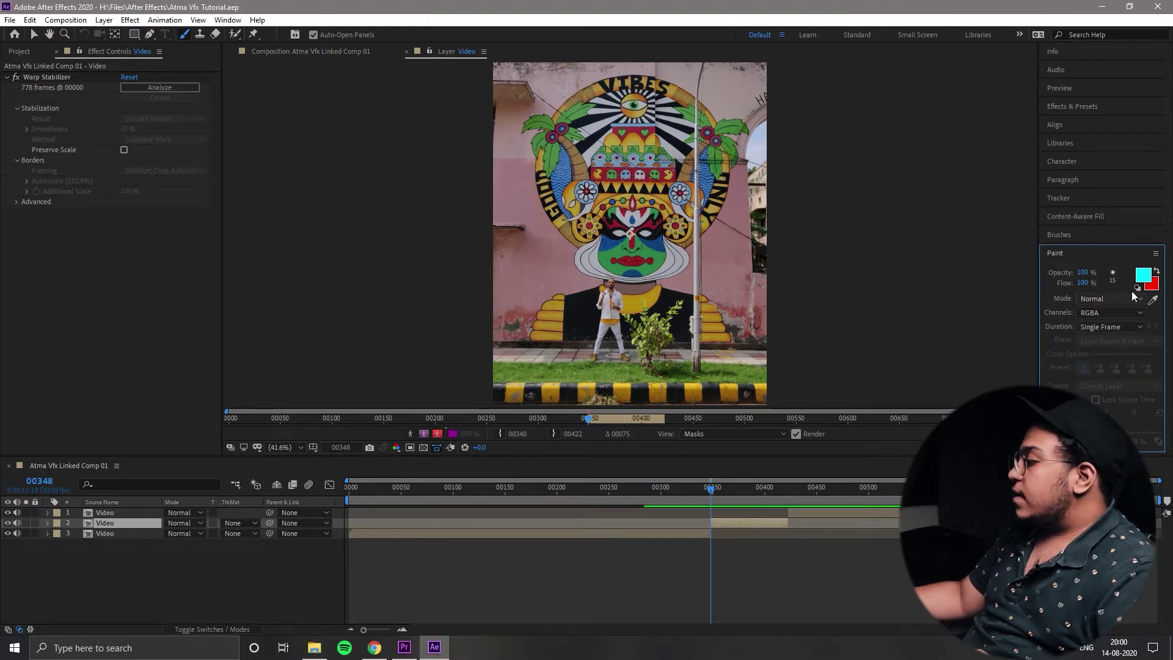
{"action": "left_click", "coordinate": [1148, 276]}
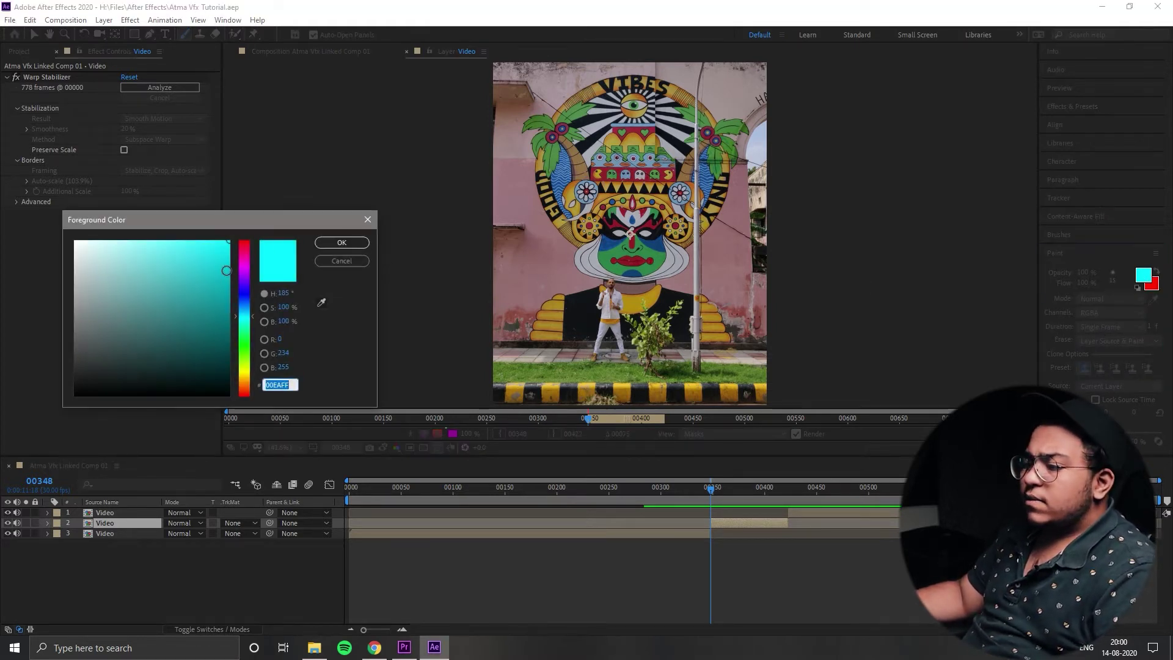
{"action": "left_click", "coordinate": [209, 239]}
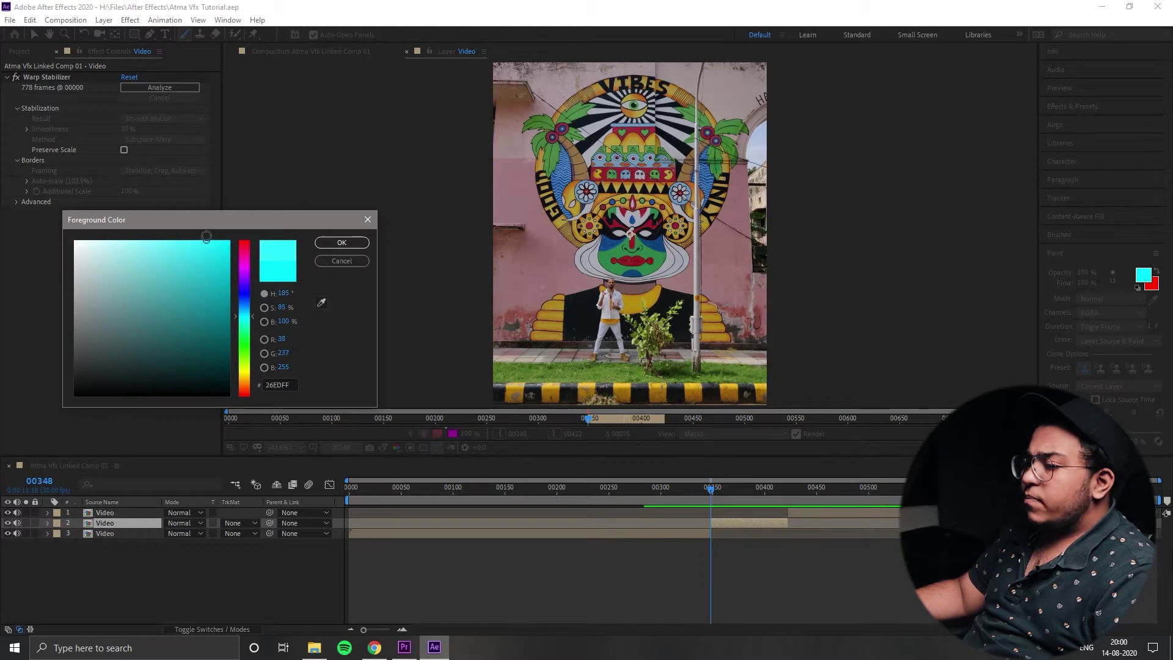
{"action": "left_click", "coordinate": [343, 242]}
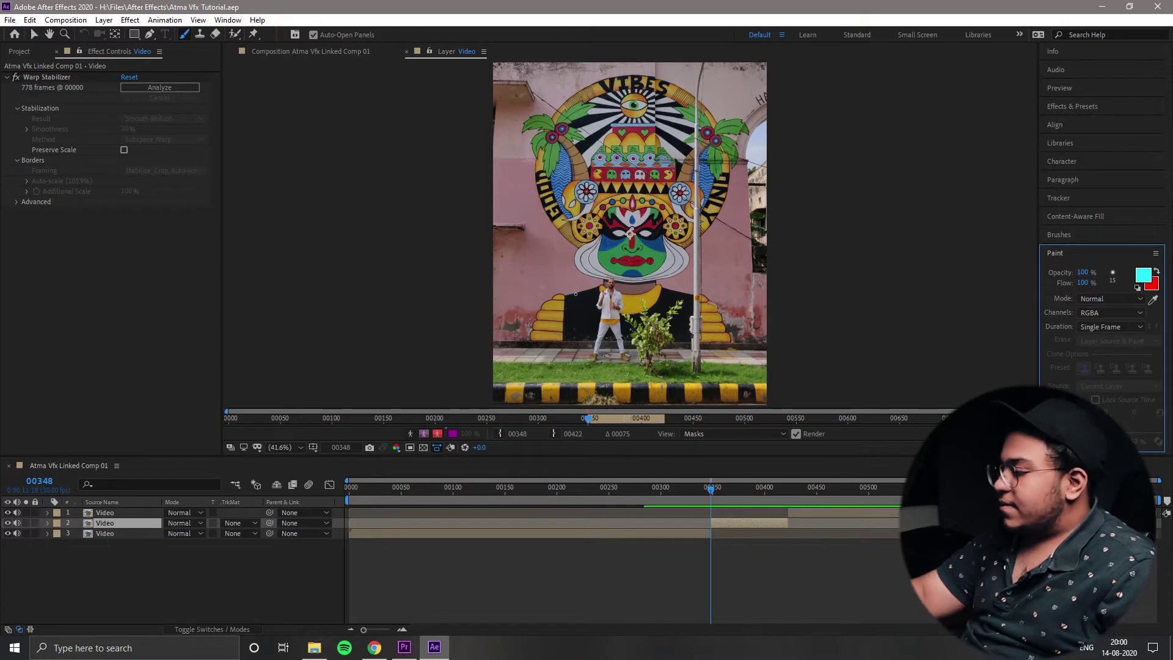
Step: Try a 15 px cyan brush stroke on the pink wall beside the mural's yellow sleeve, and undo it
{"action": "scroll", "coordinate": [562, 349], "scroll_direction": "up", "scroll_amount": 3}
{"action": "scroll", "coordinate": [562, 349], "scroll_direction": "down", "scroll_amount": 3}
{"action": "scroll", "coordinate": [607, 318], "scroll_direction": "up", "scroll_amount": 1}
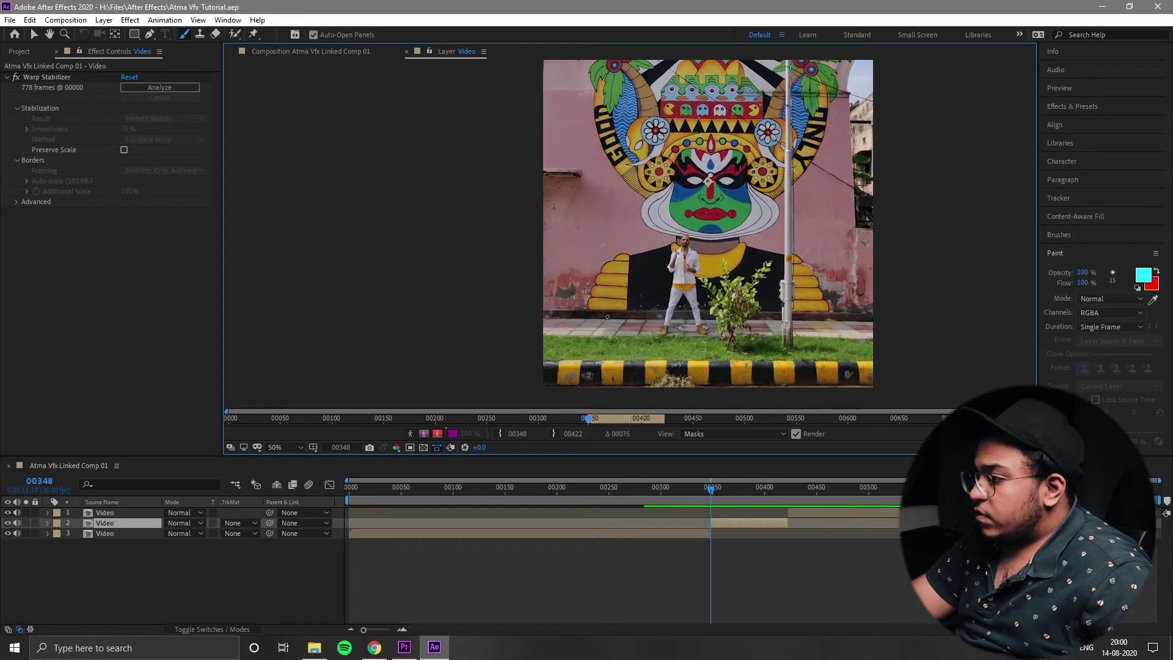
{"action": "scroll", "coordinate": [607, 316], "scroll_direction": "up", "scroll_amount": 2}
{"action": "left_click_drag", "start_coordinate": [612, 347], "coordinate": [604, 333]}
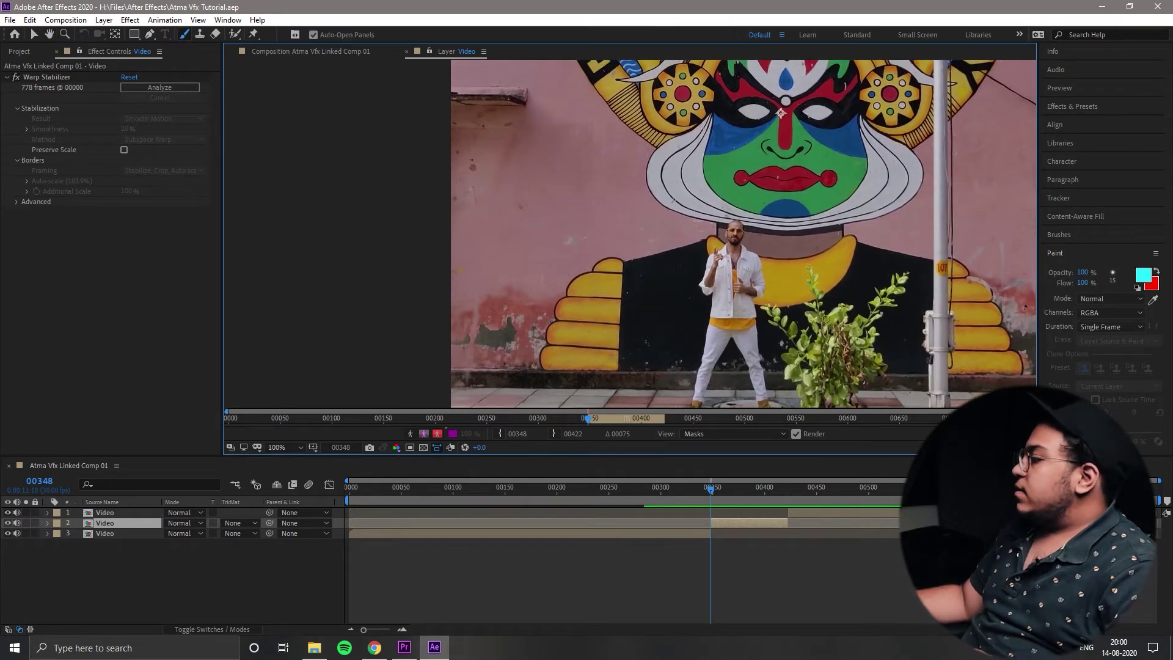
{"action": "left_click", "coordinate": [1068, 237]}
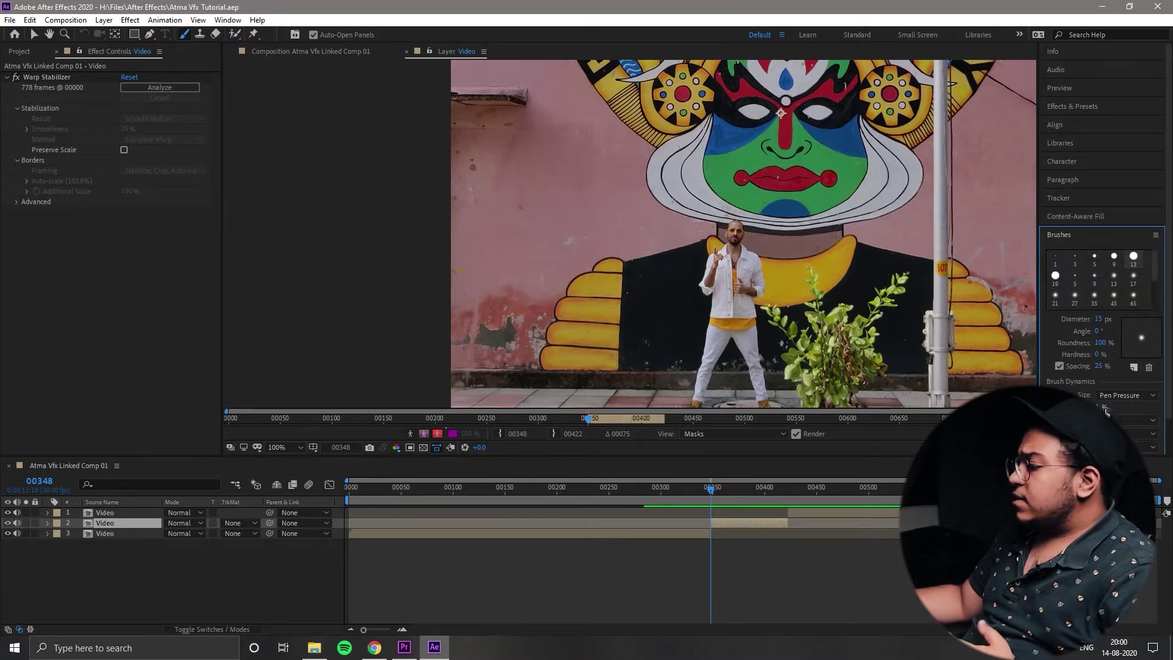
{"action": "left_click_drag", "start_coordinate": [637, 197], "coordinate": [553, 305]}
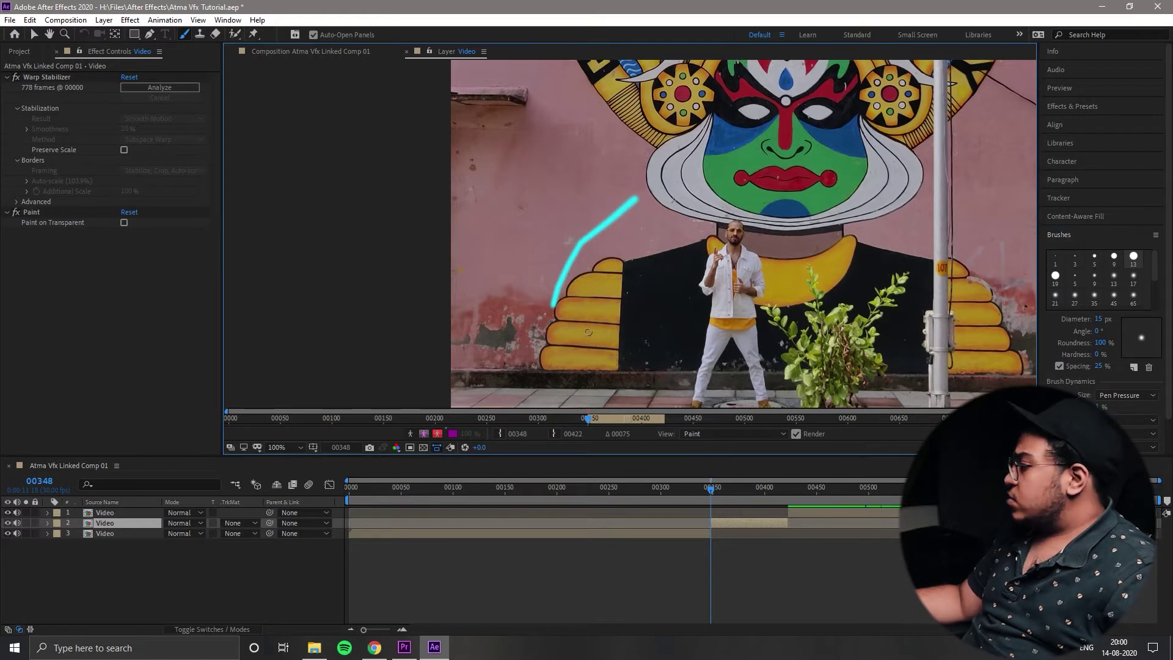
{"action": "key", "text": "ctrl+z"}
Step: Paint short cyan strokes around the lowest fold of the mural's yellow sleeve frame by frame from frame 348 to 350
{"action": "left_click", "coordinate": [1070, 238]}
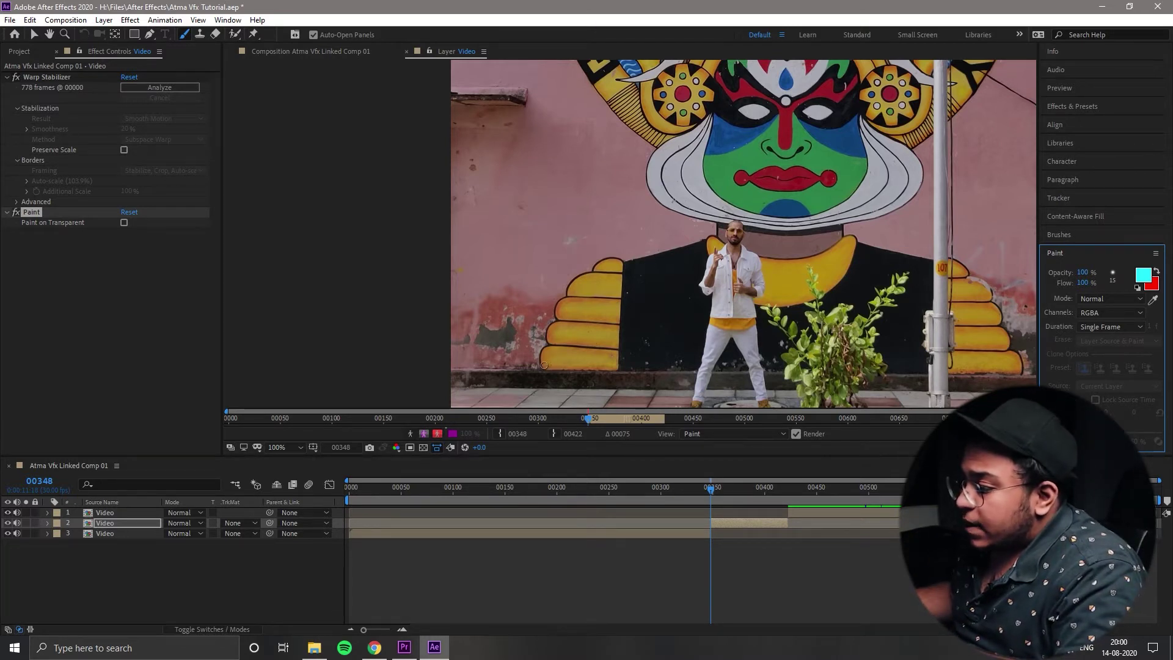
{"action": "left_click_drag", "start_coordinate": [547, 346], "coordinate": [552, 343]}
{"action": "key", "text": "Page_Down"}
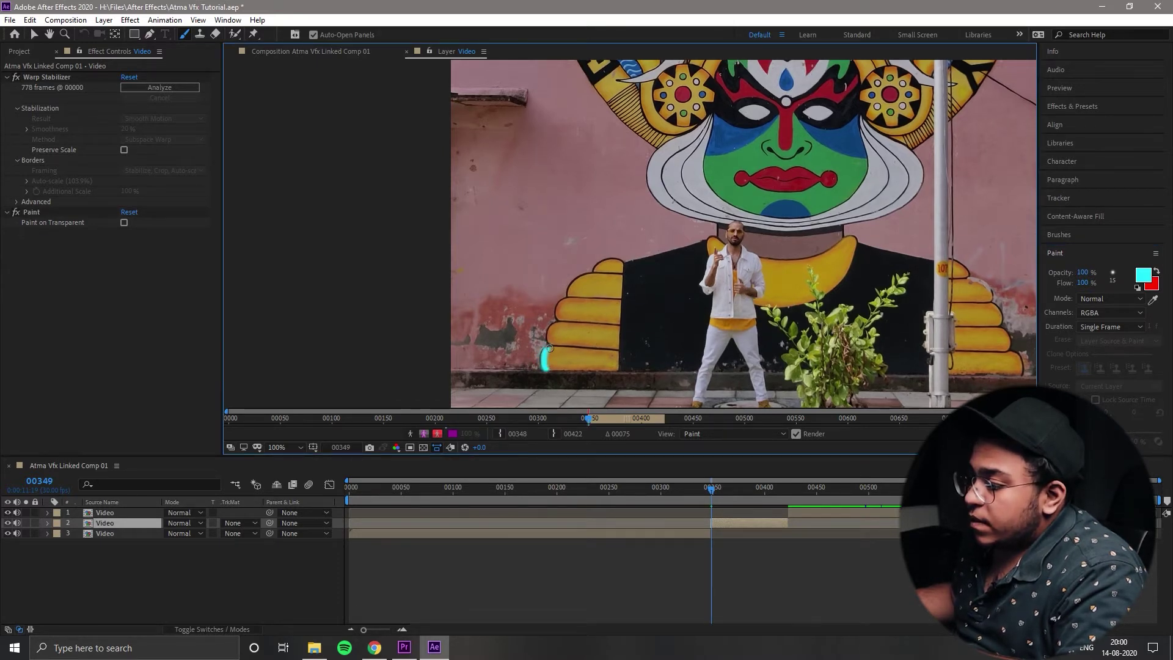
{"action": "key", "text": "Page_Down"}
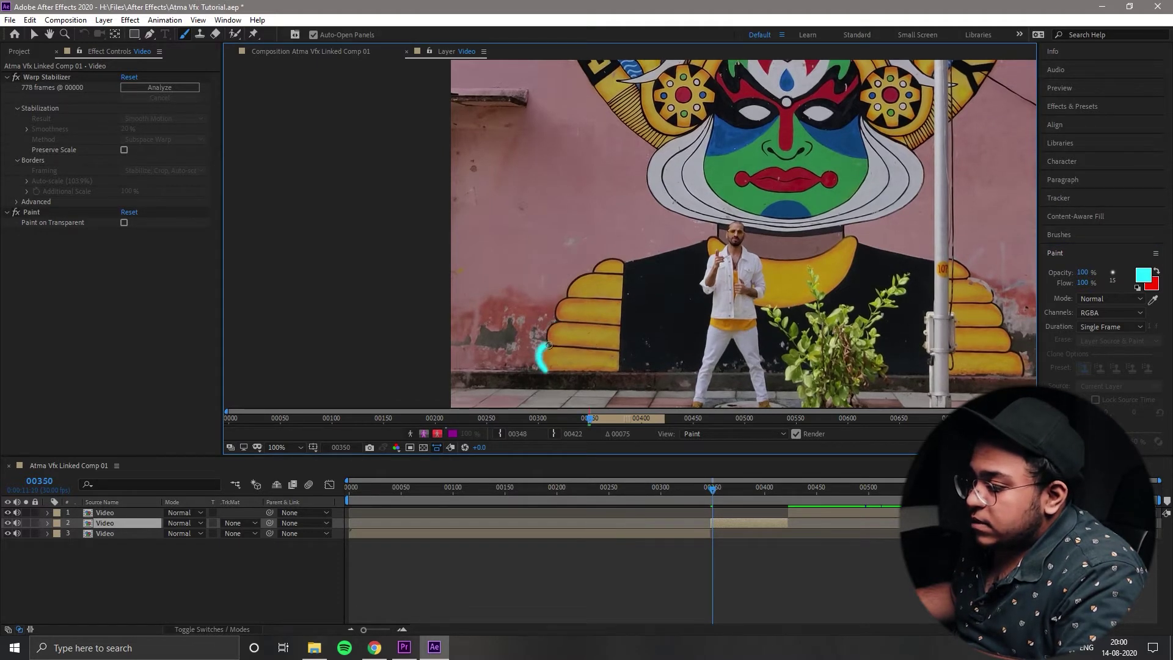
{"action": "key", "text": "Page_Down"}
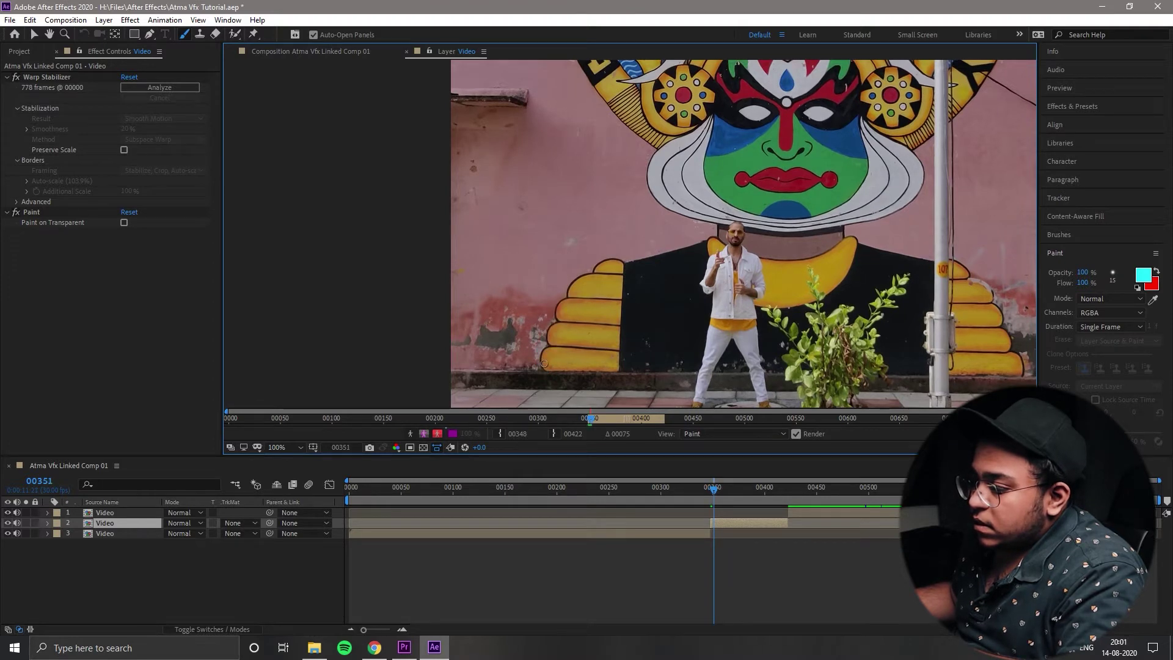
Step: Extend the cyan outline up the yellow sleeve's folds on frame 351 and to the sleeve's top on frame 352
{"action": "left_click_drag", "start_coordinate": [548, 345], "coordinate": [558, 324]}
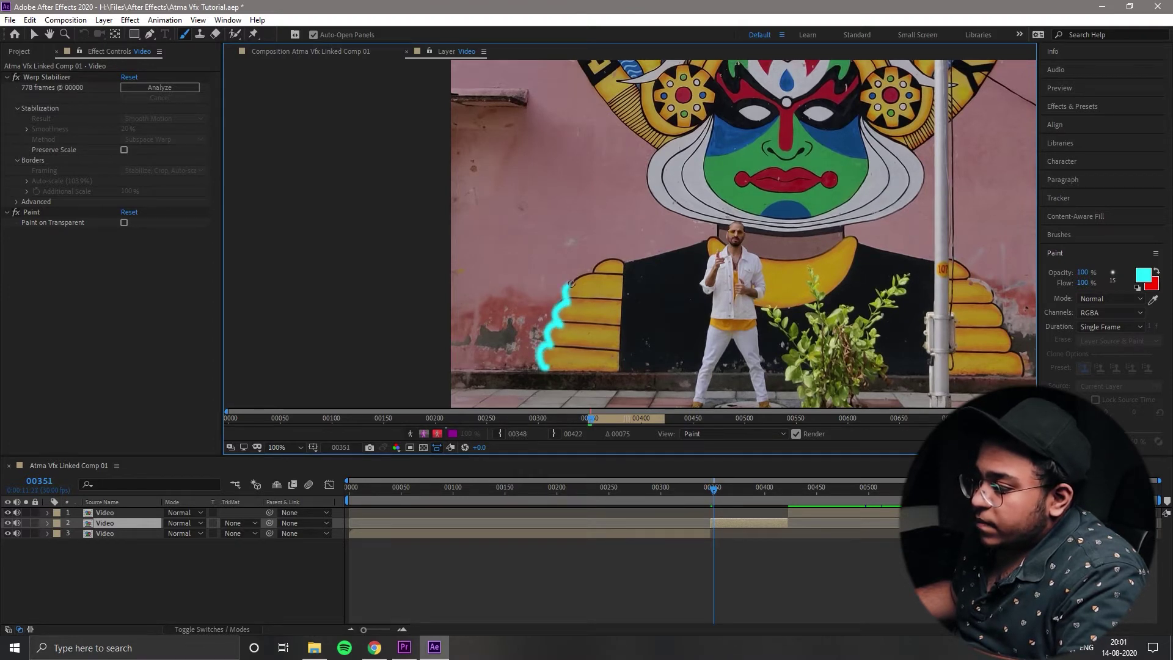
{"action": "key", "text": "Page_Down"}
{"action": "left_click_drag", "start_coordinate": [546, 371], "coordinate": [547, 341]}
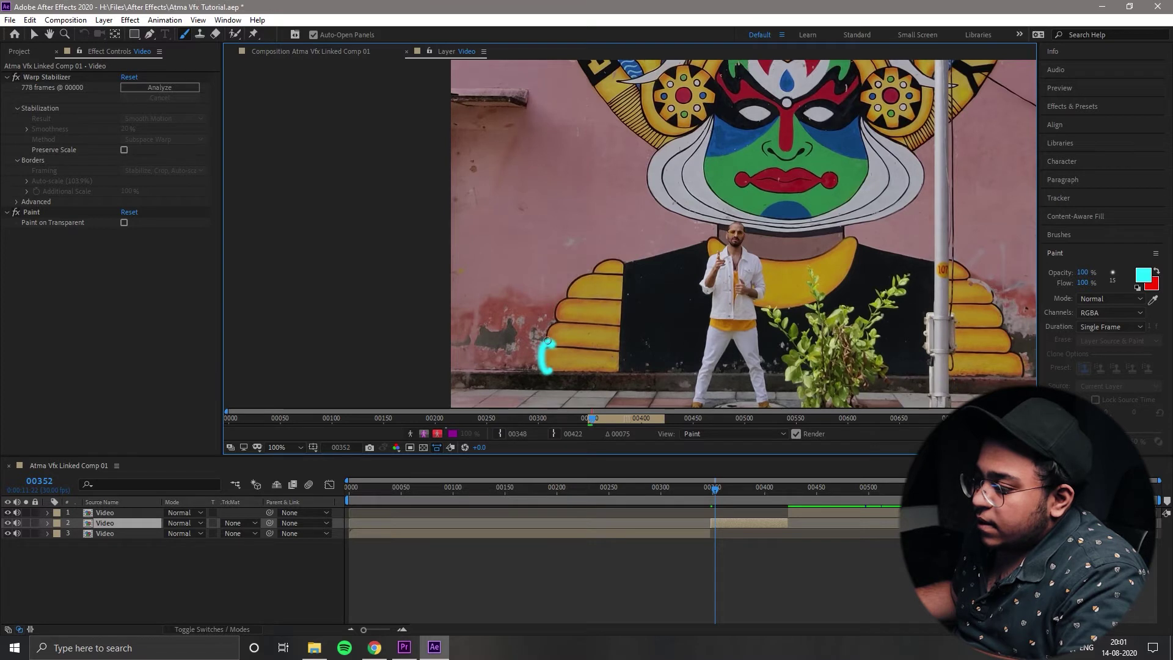
{"action": "left_click_drag", "start_coordinate": [569, 297], "coordinate": [623, 266]}
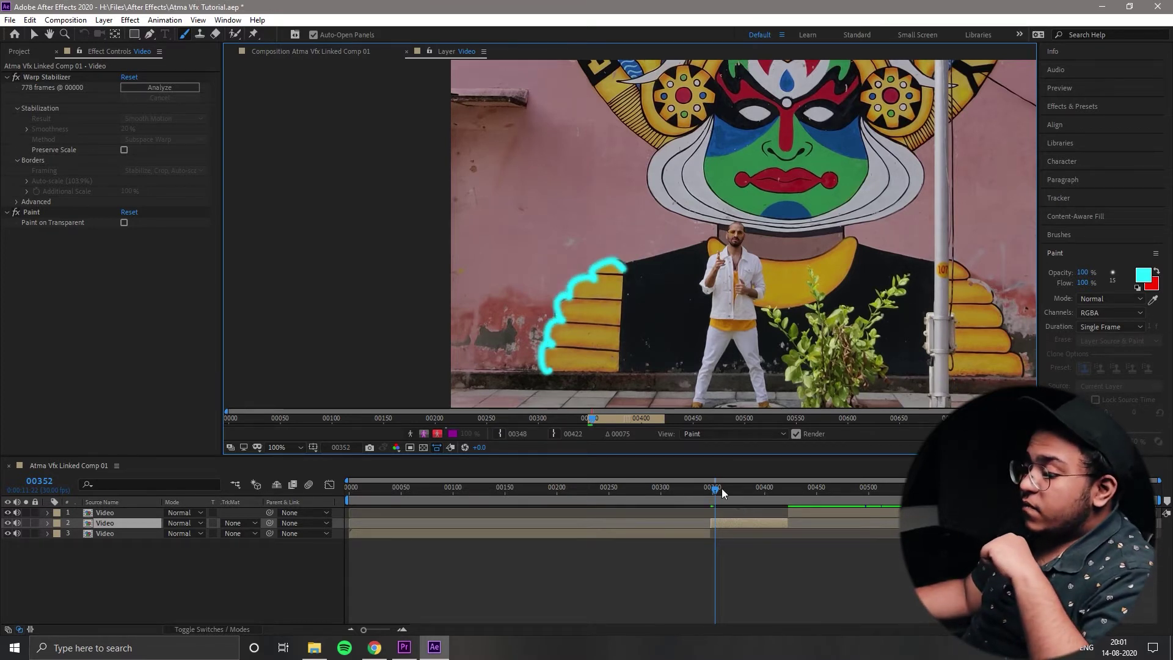
Step: Review the painted frames from 350, and outline the sleeve up onto the black shoulder in cyan on frame 353
{"action": "left_click_drag", "start_coordinate": [715, 497], "coordinate": [712, 497]}
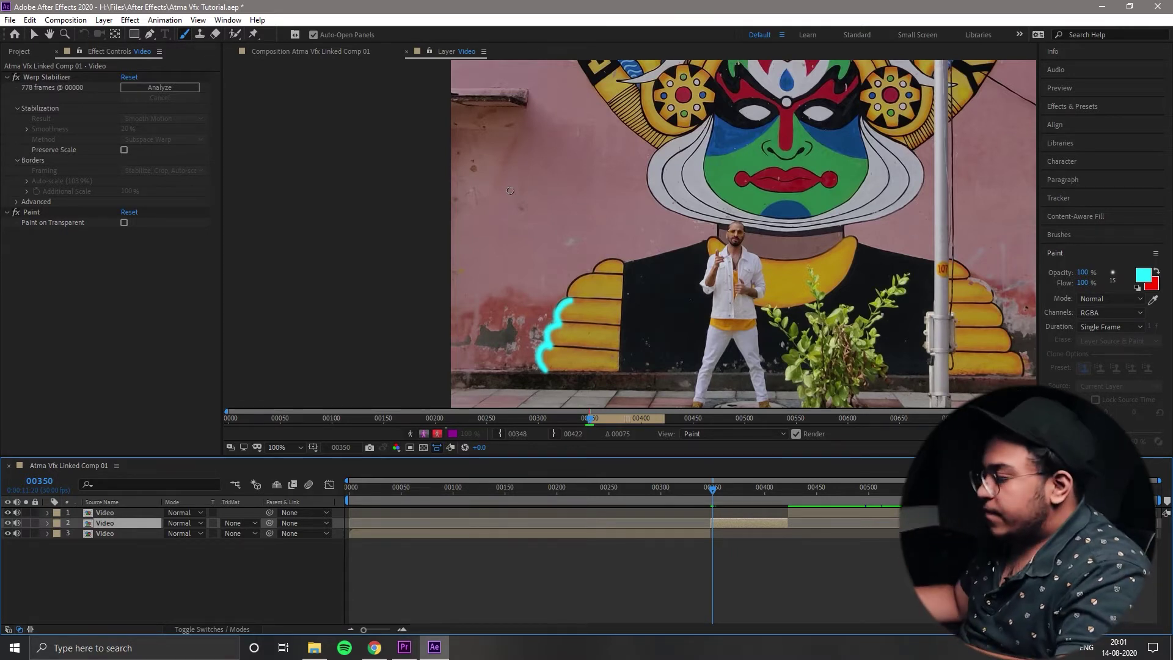
{"action": "key", "text": "Page_Down"}
{"action": "key", "text": "Page_Down"}
{"action": "key", "text": "Page_Down"}
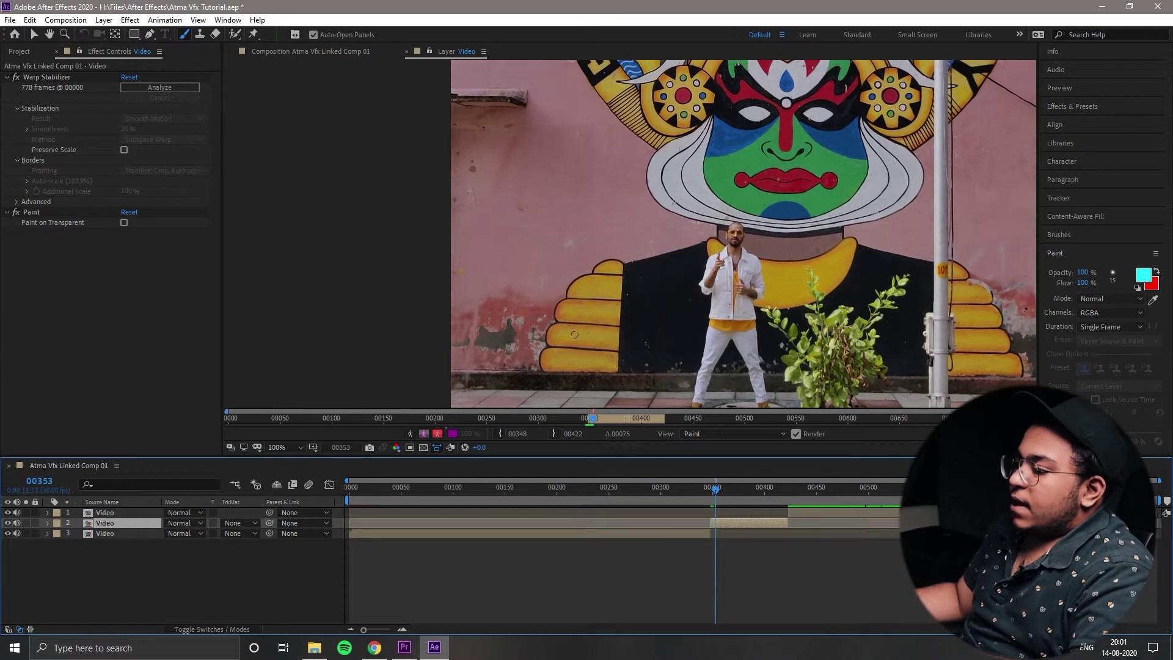
{"action": "left_click_drag", "start_coordinate": [568, 300], "coordinate": [592, 277]}
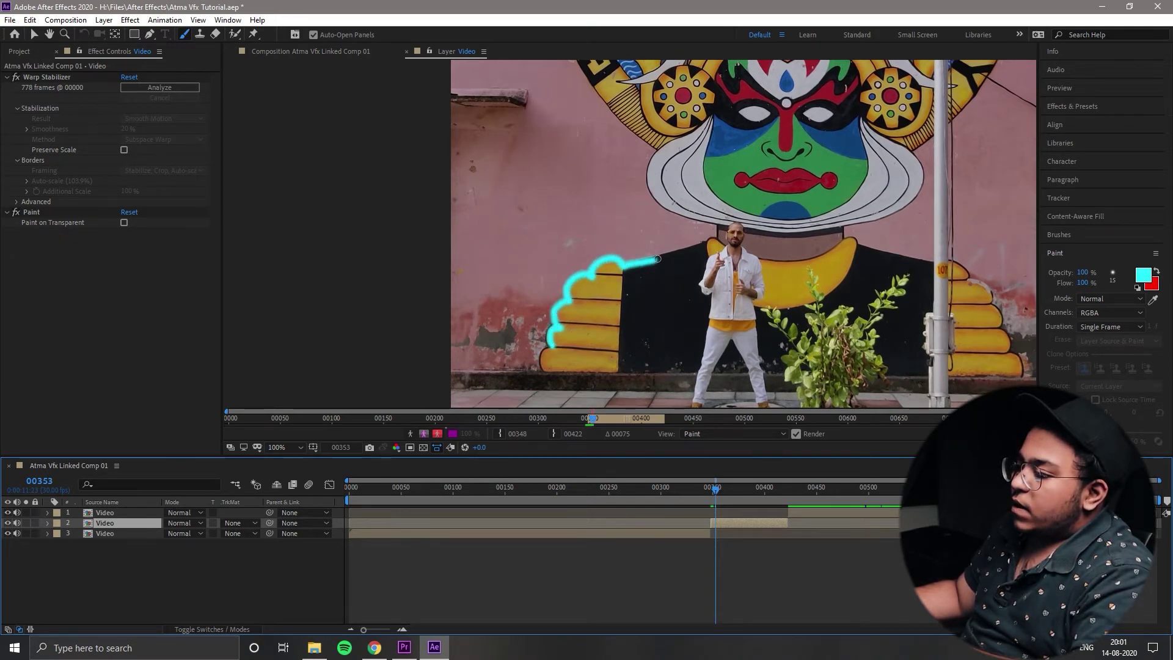
Step: On frame 354, paint the cyan outline from the upper sleeve folds along the black shoulder to the standing man
{"action": "key", "text": "Page_Up"}
{"action": "key", "text": "Page_Down"}
{"action": "key", "text": "Page_Down"}
{"action": "mouse_move", "coordinate": [557, 327]}
{"action": "left_mouse_down"}
{"action": "mouse_move", "coordinate": [563, 296]}
{"action": "mouse_move", "coordinate": [591, 277]}
{"action": "left_mouse_up"}
{"action": "left_click_drag", "start_coordinate": [654, 258], "coordinate": [695, 249]}
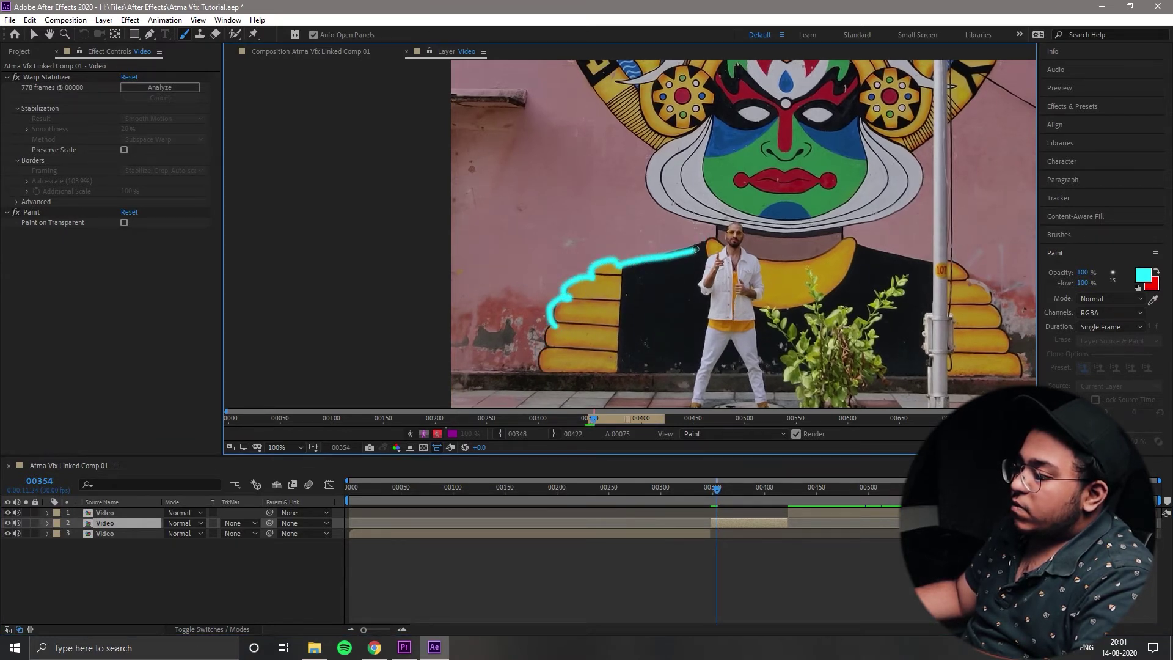
Step: On frame 355, paint the cyan outline from the upper sleeve along the black shoulder to the neck, and continue it on frame 356
{"action": "key", "text": "Page_Down"}
{"action": "mouse_move", "coordinate": [566, 285]}
{"action": "left_mouse_down"}
{"action": "mouse_move", "coordinate": [618, 259]}
{"action": "mouse_move", "coordinate": [701, 247]}
{"action": "left_mouse_up"}
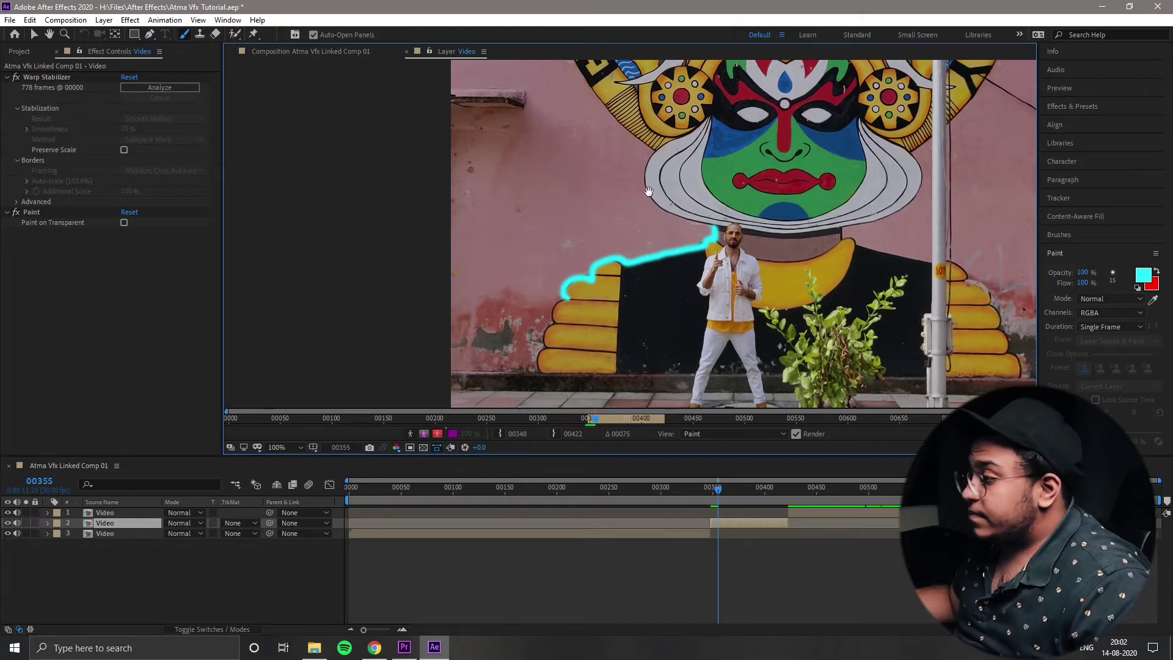
{"action": "key", "text": "Page_Down"}
{"action": "mouse_move", "coordinate": [568, 337]}
{"action": "left_mouse_down"}
{"action": "mouse_move", "coordinate": [593, 316]}
{"action": "mouse_move", "coordinate": [674, 301]}
{"action": "mouse_move", "coordinate": [693, 285]}
{"action": "mouse_move", "coordinate": [634, 265]}
{"action": "mouse_move", "coordinate": [622, 243]}
{"action": "mouse_move", "coordinate": [632, 208]}
{"action": "left_mouse_up"}
Step: On frame 357, paint the cyan outline from the black shoulder around the white beard and up the ring beside the word GOOD
{"action": "key", "text": "Page_Down"}
{"action": "left_click_drag", "start_coordinate": [604, 319], "coordinate": [684, 299]}
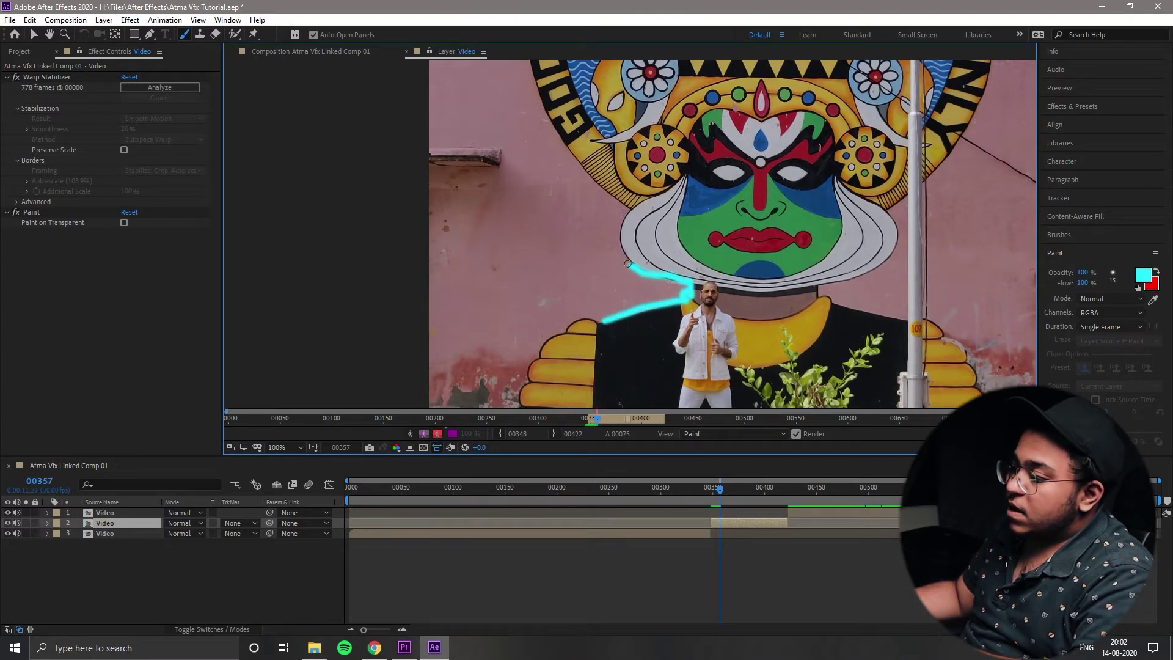
{"action": "scroll", "coordinate": [658, 214], "scroll_direction": "up", "scroll_amount": 5}
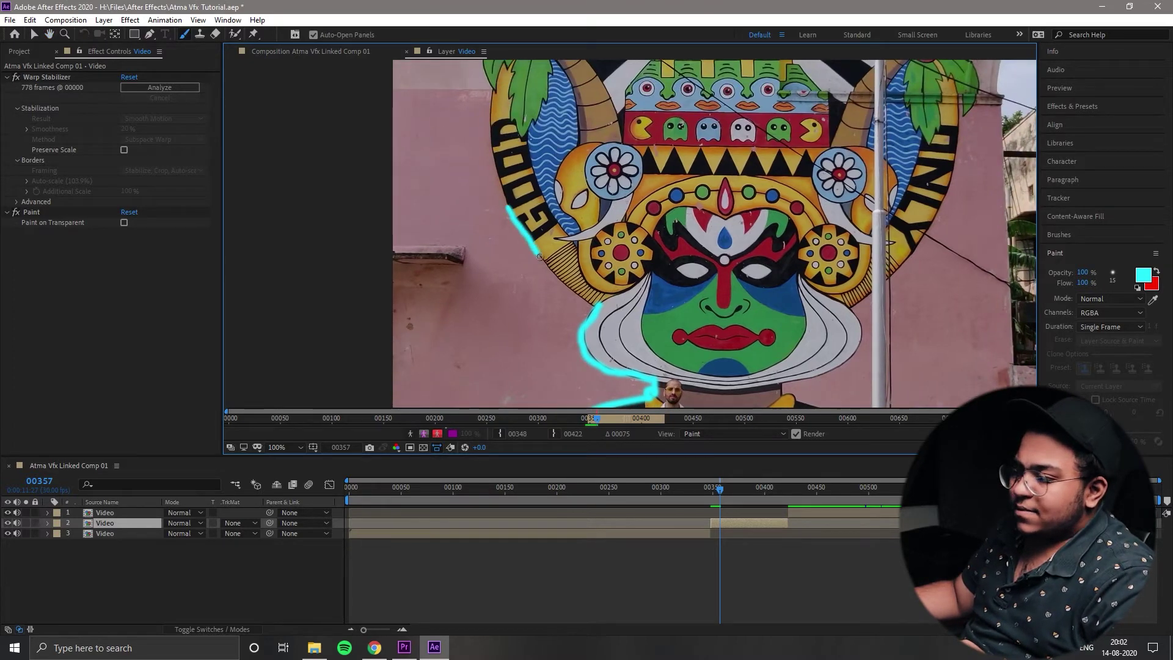
{"action": "mouse_move", "coordinate": [566, 181]}
{"action": "left_mouse_down"}
{"action": "mouse_move", "coordinate": [571, 208]}
{"action": "mouse_move", "coordinate": [619, 93]}
{"action": "left_mouse_up"}
Step: Outline the ring's outer edge beside GOOD and the adjoining beard in cyan on frame 358, and the ring's edge again on frame 359
{"action": "key", "text": "Page_Down"}
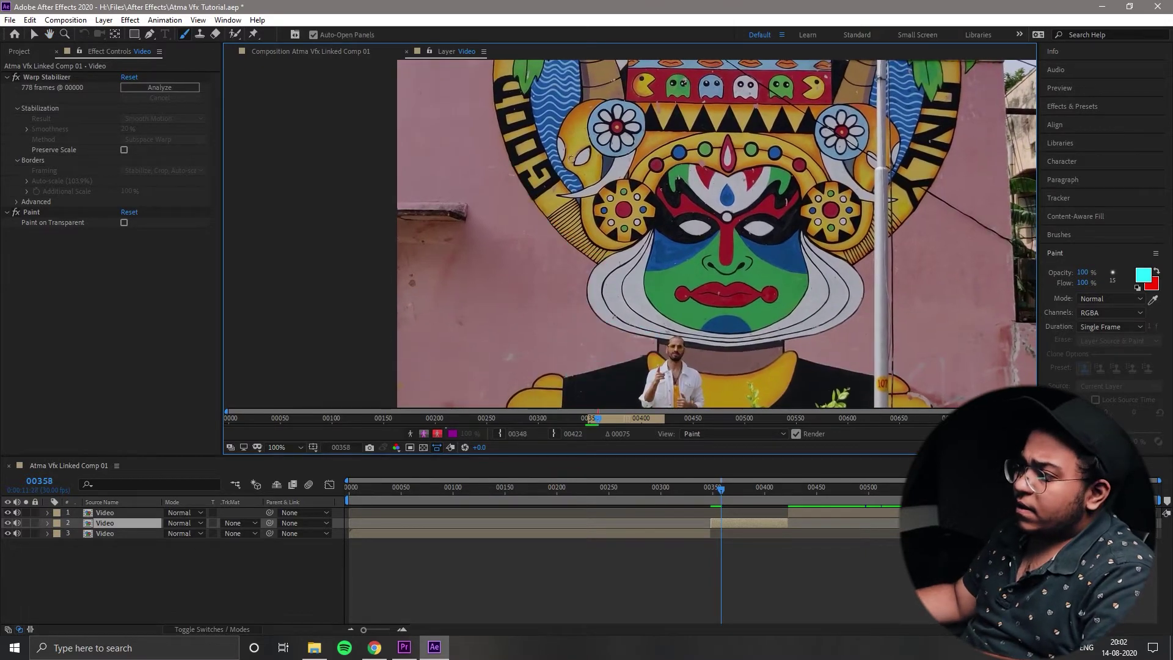
{"action": "scroll", "coordinate": [543, 158], "scroll_direction": "up", "scroll_amount": 2}
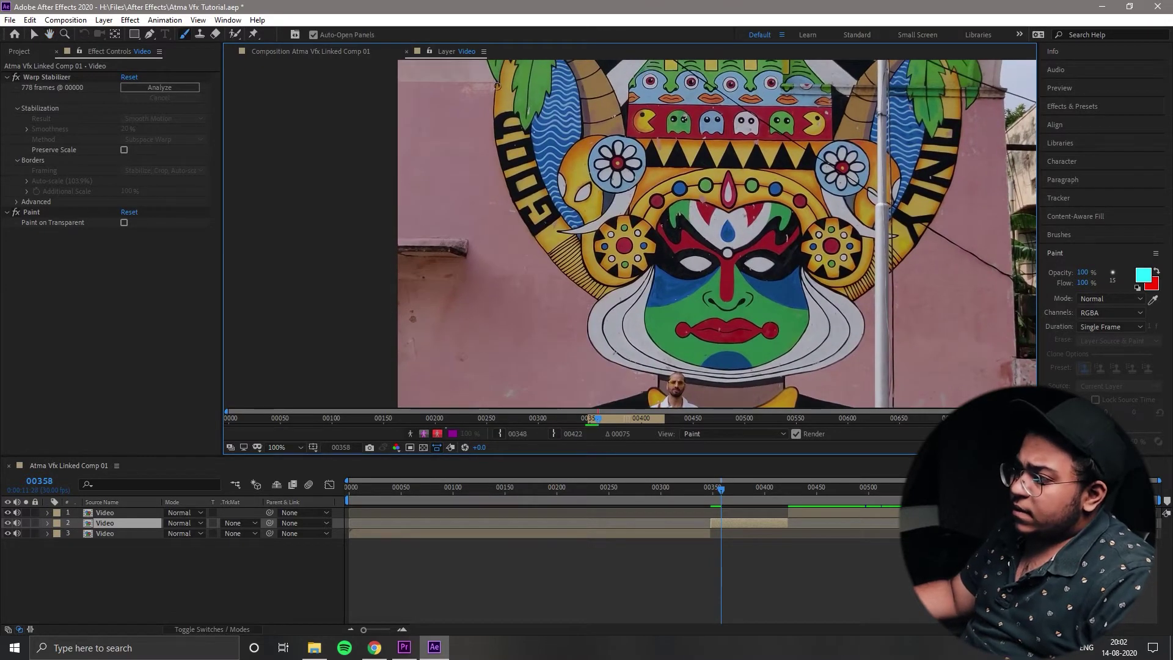
{"action": "mouse_move", "coordinate": [492, 107]}
{"action": "left_mouse_down"}
{"action": "mouse_move", "coordinate": [537, 248]}
{"action": "mouse_move", "coordinate": [565, 274]}
{"action": "mouse_move", "coordinate": [601, 269]}
{"action": "left_mouse_up"}
{"action": "scroll", "coordinate": [566, 275], "scroll_direction": "down", "scroll_amount": 2}
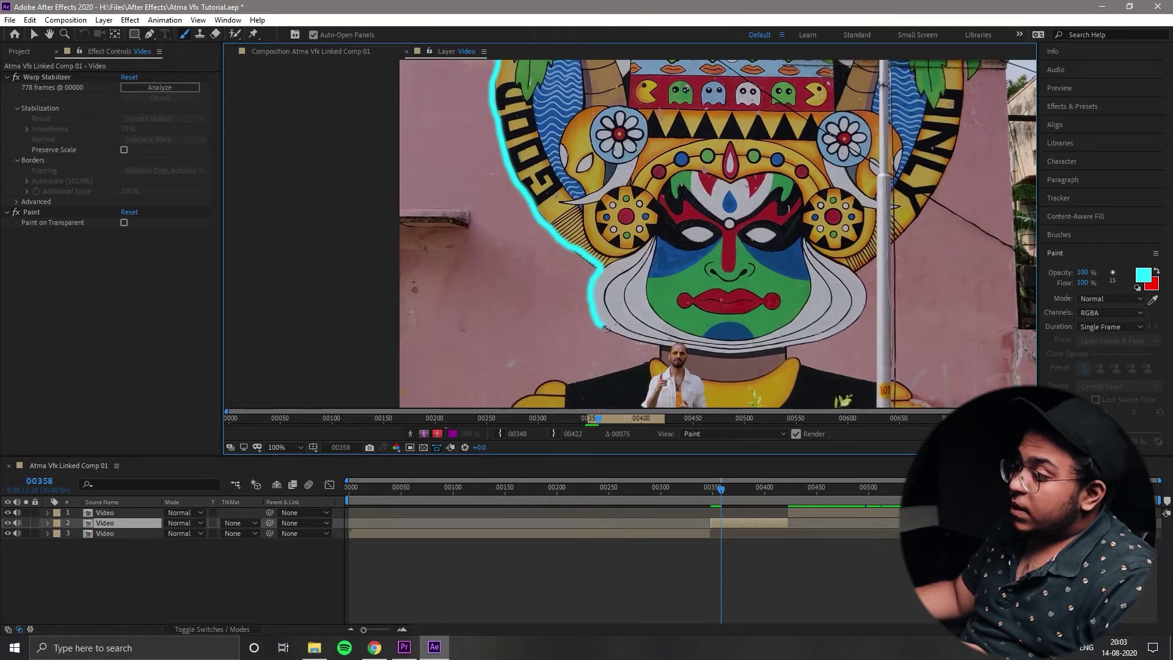
{"action": "key", "text": "Page_Down"}
{"action": "mouse_move", "coordinate": [483, 110]}
{"action": "left_mouse_down"}
{"action": "mouse_move", "coordinate": [478, 171]}
{"action": "mouse_move", "coordinate": [519, 273]}
{"action": "mouse_move", "coordinate": [607, 333]}
{"action": "left_mouse_up"}
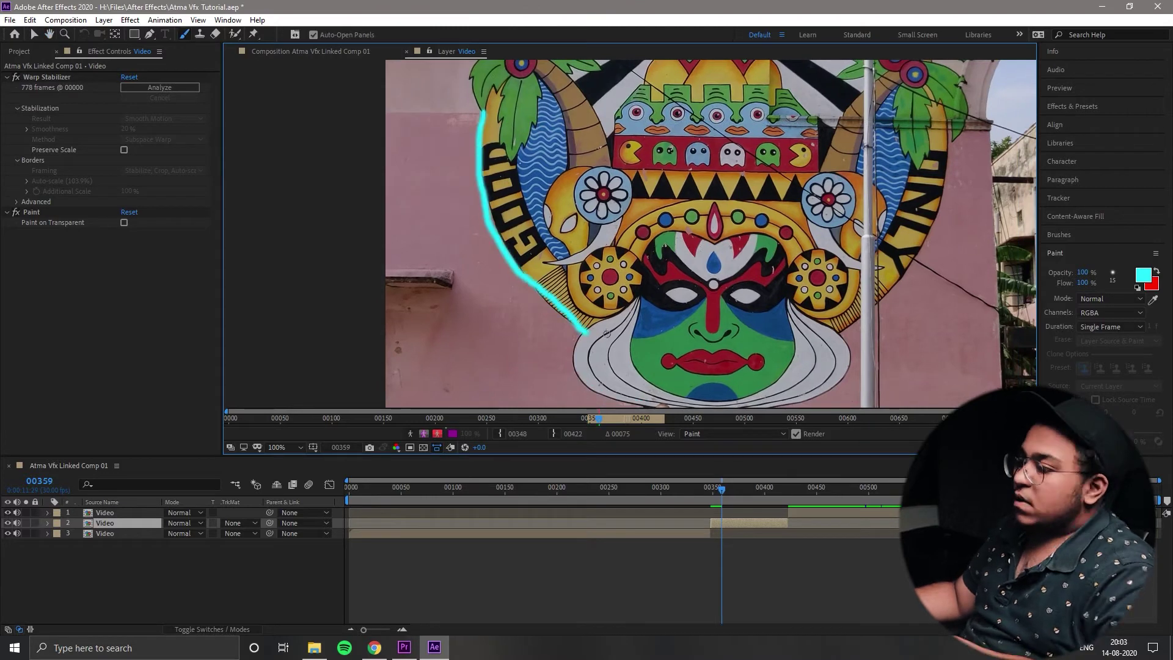
{"action": "scroll", "coordinate": [606, 333], "scroll_direction": "down", "scroll_amount": 2}
Step: Carry the cyan outline around the palm tree above GOOD and over the ring's top between frames 360 and 362
{"action": "scroll", "coordinate": [498, 255], "scroll_direction": "up", "scroll_amount": 10}
{"action": "key", "text": "Page_Down"}
{"action": "mouse_move", "coordinate": [498, 255]}
{"action": "left_mouse_down"}
{"action": "mouse_move", "coordinate": [526, 364]}
{"action": "mouse_move", "coordinate": [476, 169]}
{"action": "mouse_move", "coordinate": [493, 141]}
{"action": "mouse_move", "coordinate": [538, 139]}
{"action": "mouse_move", "coordinate": [482, 200]}
{"action": "mouse_move", "coordinate": [472, 173]}
{"action": "mouse_move", "coordinate": [493, 141]}
{"action": "mouse_move", "coordinate": [510, 173]}
{"action": "mouse_move", "coordinate": [538, 126]}
{"action": "left_mouse_up"}
{"action": "key", "text": "Page_Down"}
{"action": "key", "text": "Page_Down"}
{"action": "scroll", "coordinate": [538, 125], "scroll_direction": "up", "scroll_amount": 3}
{"action": "mouse_move", "coordinate": [486, 279]}
{"action": "left_mouse_down"}
{"action": "mouse_move", "coordinate": [513, 160]}
{"action": "mouse_move", "coordinate": [678, 78]}
{"action": "mouse_move", "coordinate": [471, 208]}
{"action": "mouse_move", "coordinate": [508, 167]}
{"action": "mouse_move", "coordinate": [687, 77]}
{"action": "mouse_move", "coordinate": [846, 116]}
{"action": "left_mouse_up"}
Step: Paint the cyan outline over the VIBES arch to the palm leaves above ONLY, frame by frame up to frame 366
{"action": "key", "text": "Page_Down"}
{"action": "key", "text": "Page_Down"}
{"action": "mouse_move", "coordinate": [447, 197]}
{"action": "left_mouse_down"}
{"action": "mouse_move", "coordinate": [672, 85]}
{"action": "mouse_move", "coordinate": [822, 94]}
{"action": "mouse_move", "coordinate": [914, 192]}
{"action": "left_mouse_up"}
{"action": "key", "text": "Page_Down"}
{"action": "mouse_move", "coordinate": [463, 178]}
{"action": "left_mouse_down"}
{"action": "mouse_move", "coordinate": [516, 174]}
{"action": "mouse_move", "coordinate": [788, 82]}
{"action": "mouse_move", "coordinate": [920, 196]}
{"action": "left_mouse_up"}
{"action": "key", "text": "Page_Down"}
{"action": "mouse_move", "coordinate": [523, 181]}
{"action": "left_mouse_down"}
{"action": "mouse_move", "coordinate": [637, 96]}
{"action": "mouse_move", "coordinate": [775, 85]}
{"action": "mouse_move", "coordinate": [880, 146]}
{"action": "mouse_move", "coordinate": [910, 205]}
{"action": "mouse_move", "coordinate": [933, 186]}
{"action": "mouse_move", "coordinate": [972, 218]}
{"action": "left_mouse_up"}
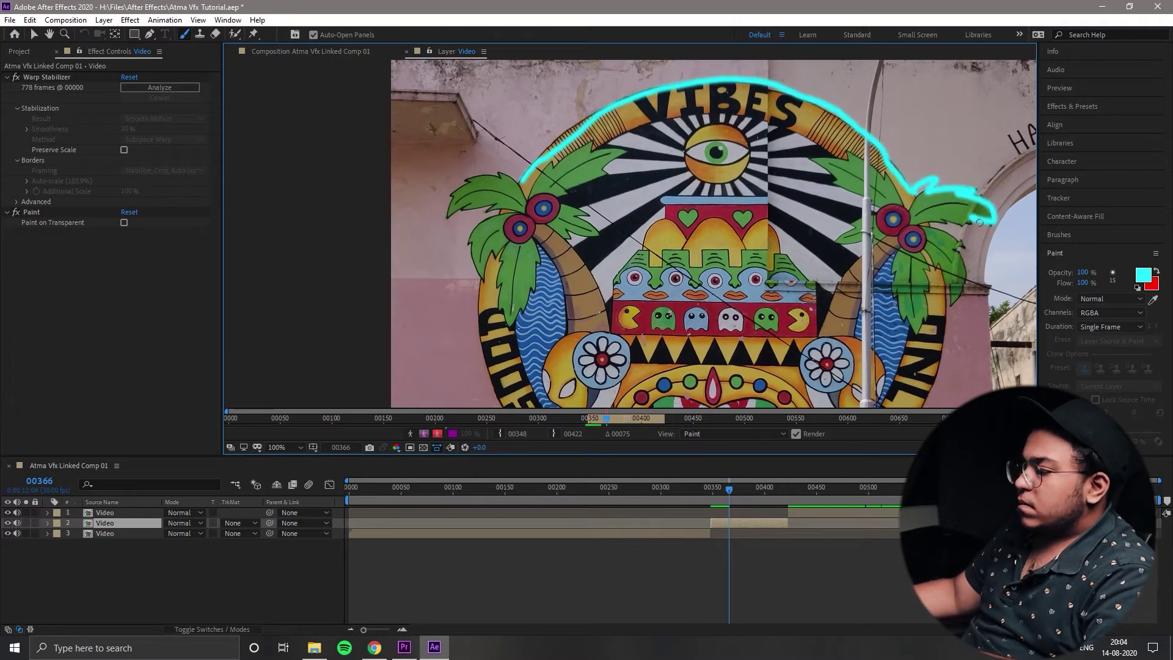
Step: On frames 367 and 368, paint the cyan outline around the palm tree above ONLY and down the ring's outer edge
{"action": "key", "text": "Page_Down"}
{"action": "mouse_move", "coordinate": [788, 92]}
{"action": "left_mouse_down"}
{"action": "mouse_move", "coordinate": [904, 170]}
{"action": "mouse_move", "coordinate": [969, 192]}
{"action": "mouse_move", "coordinate": [977, 227]}
{"action": "mouse_move", "coordinate": [946, 290]}
{"action": "mouse_move", "coordinate": [776, 216]}
{"action": "left_mouse_up"}
{"action": "key", "text": "Page_Down"}
{"action": "mouse_move", "coordinate": [800, 133]}
{"action": "left_mouse_down"}
{"action": "mouse_move", "coordinate": [871, 160]}
{"action": "mouse_move", "coordinate": [827, 232]}
{"action": "mouse_move", "coordinate": [786, 116]}
{"action": "left_mouse_up"}
{"action": "mouse_move", "coordinate": [788, 119]}
{"action": "left_mouse_down"}
{"action": "mouse_move", "coordinate": [785, 160]}
{"action": "mouse_move", "coordinate": [715, 295]}
{"action": "left_mouse_up"}
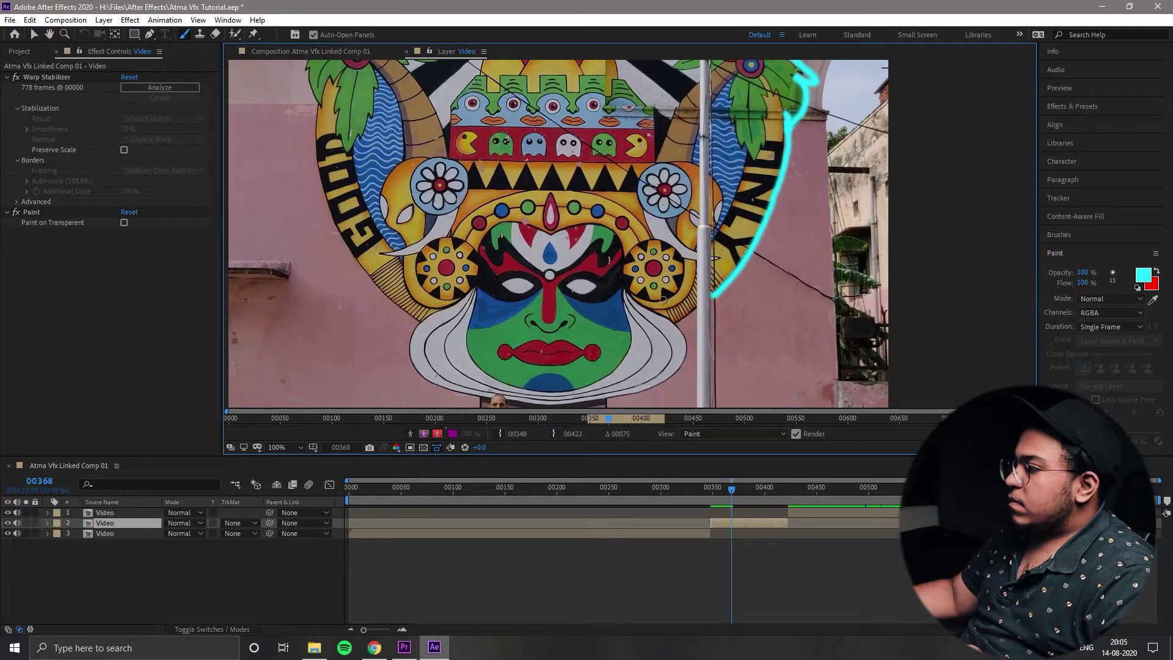
Step: Paint the cyan outline on the ONLY side of the ring on frame 369 and along the palm leaf tips on frame 370
{"action": "key", "text": "Page_Down"}
{"action": "mouse_move", "coordinate": [742, 103]}
{"action": "left_mouse_down"}
{"action": "mouse_move", "coordinate": [802, 143]}
{"action": "mouse_move", "coordinate": [747, 132]}
{"action": "mouse_move", "coordinate": [777, 163]}
{"action": "mouse_move", "coordinate": [722, 343]}
{"action": "mouse_move", "coordinate": [683, 391]}
{"action": "left_mouse_up"}
{"action": "mouse_move", "coordinate": [755, 301]}
{"action": "left_mouse_down"}
{"action": "mouse_move", "coordinate": [773, 198]}
{"action": "mouse_move", "coordinate": [715, 214]}
{"action": "left_mouse_up"}
{"action": "key", "text": "Page_Down"}
{"action": "key", "text": "Page_Down"}
{"action": "left_click_drag", "start_coordinate": [718, 113], "coordinate": [718, 148]}
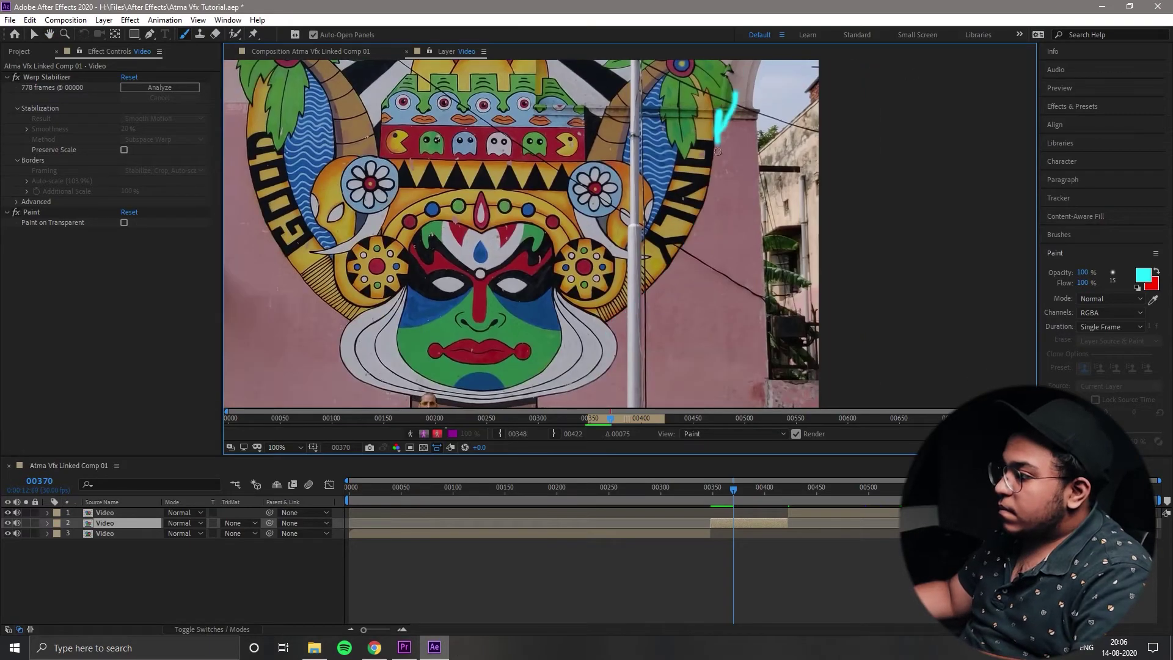
Step: Continue the cyan outline frame by frame from frame 371 down the ring's lower edge and around the white beard to the neck
{"action": "key", "text": "Page_Down"}
{"action": "mouse_move", "coordinate": [708, 197]}
{"action": "left_mouse_down"}
{"action": "mouse_move", "coordinate": [552, 397]}
{"action": "mouse_move", "coordinate": [533, 403]}
{"action": "left_mouse_up"}
{"action": "left_click_drag", "start_coordinate": [532, 403], "coordinate": [522, 291]}
{"action": "key", "text": "Page_Down"}
{"action": "mouse_move", "coordinate": [617, 197]}
{"action": "left_mouse_down"}
{"action": "mouse_move", "coordinate": [580, 272]}
{"action": "mouse_move", "coordinate": [601, 316]}
{"action": "left_mouse_up"}
{"action": "key", "text": "Page_Down"}
{"action": "key", "text": "Page_Down"}
{"action": "left_click_drag", "start_coordinate": [524, 283], "coordinate": [599, 315]}
Step: Paint the cyan outline frame by frame along the black shoulder behind the pole and down the yellow sleeve folds, undoing misplaced strokes
{"action": "key", "text": "Page_Down"}
{"action": "key", "text": "Page_Down"}
{"action": "key", "text": "Page_Down"}
{"action": "left_click_drag", "start_coordinate": [523, 248], "coordinate": [650, 357]}
{"action": "key", "text": "Page_Down"}
{"action": "mouse_move", "coordinate": [559, 189]}
{"action": "left_mouse_down"}
{"action": "mouse_move", "coordinate": [611, 199]}
{"action": "mouse_move", "coordinate": [684, 353]}
{"action": "left_mouse_up"}
{"action": "key", "text": "ctrl+z"}
{"action": "key", "text": "Page_Down"}
{"action": "left_click_drag", "start_coordinate": [611, 195], "coordinate": [685, 353]}
{"action": "key", "text": "Page_Down"}
{"action": "left_click_drag", "start_coordinate": [660, 242], "coordinate": [690, 296]}
{"action": "key", "text": "ctrl+z"}
Step: Fit the whole frame in the viewer and play back the painted outline from frame 348, replaying its final part
{"action": "key", "text": "Page_Down"}
{"action": "key", "text": "Page_Down"}
{"action": "key", "text": "Page_Down"}
{"action": "key", "text": "Page_Down"}
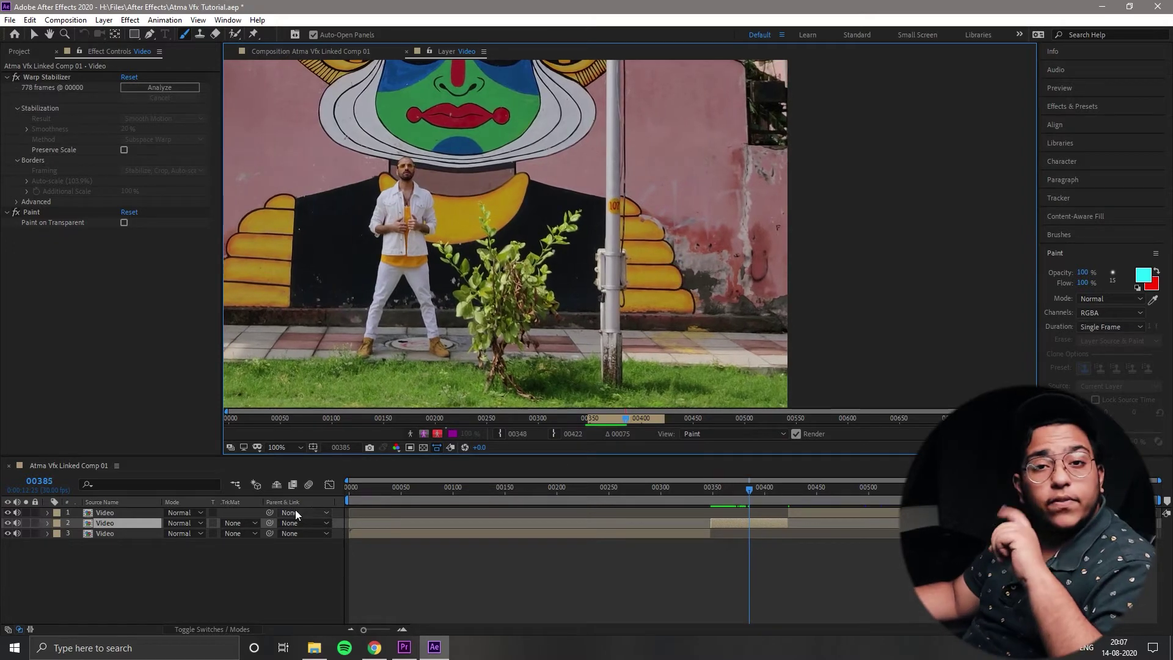
{"action": "left_click", "coordinate": [284, 450]}
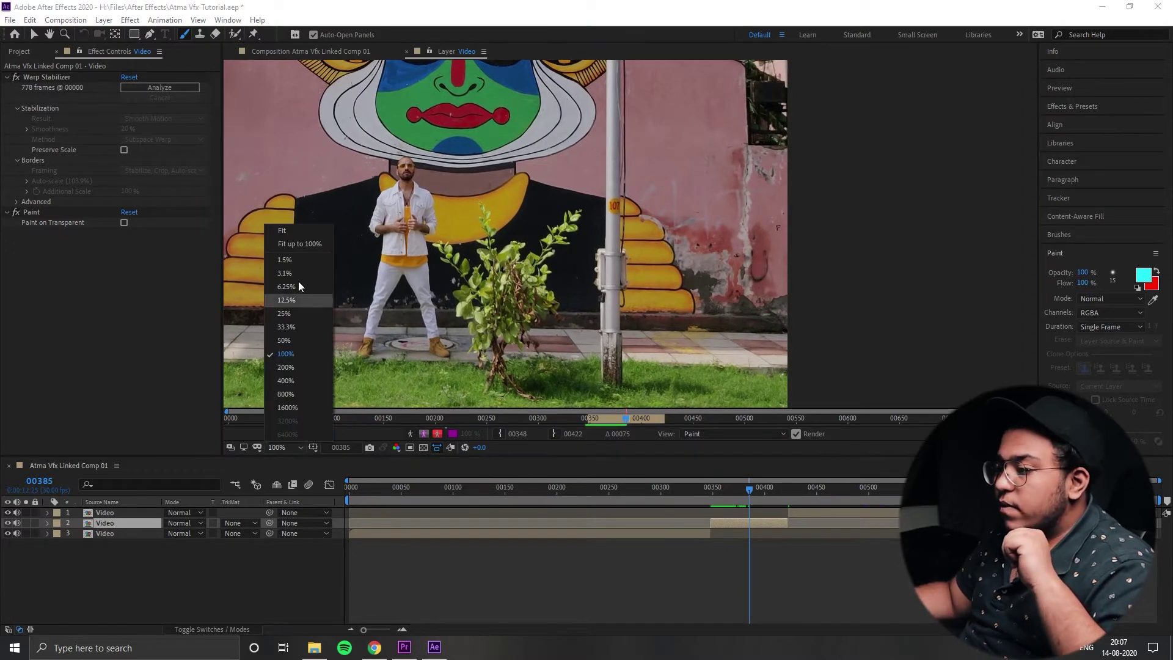
{"action": "left_click", "coordinate": [302, 236]}
{"action": "left_click", "coordinate": [711, 487]}
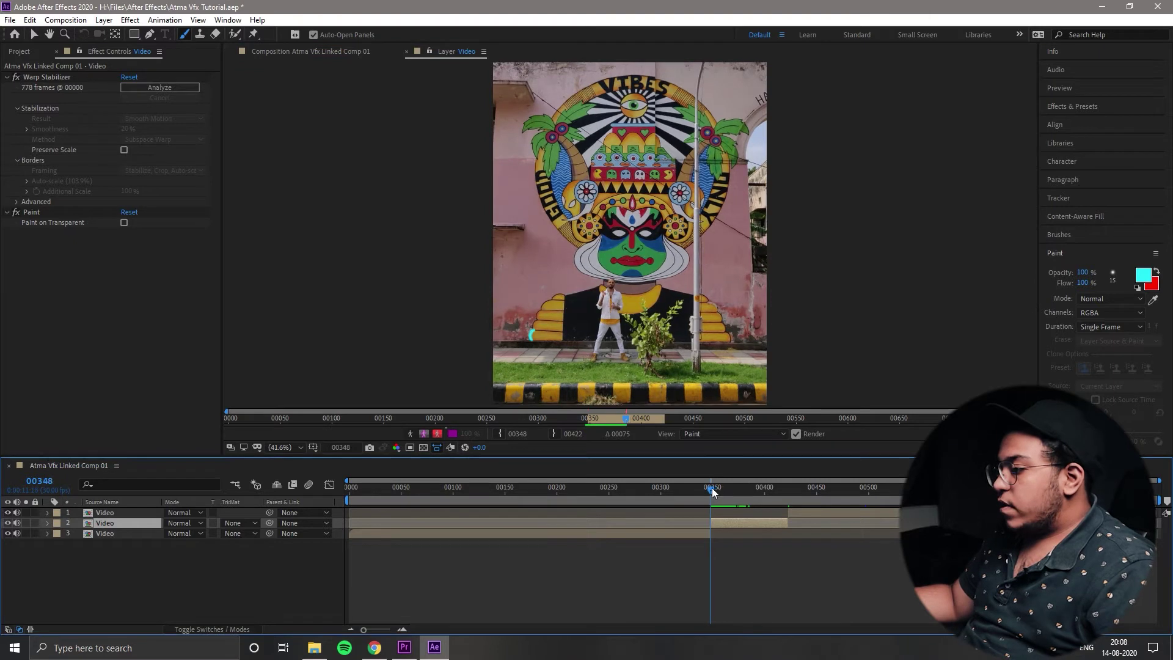
{"action": "key", "text": "space"}
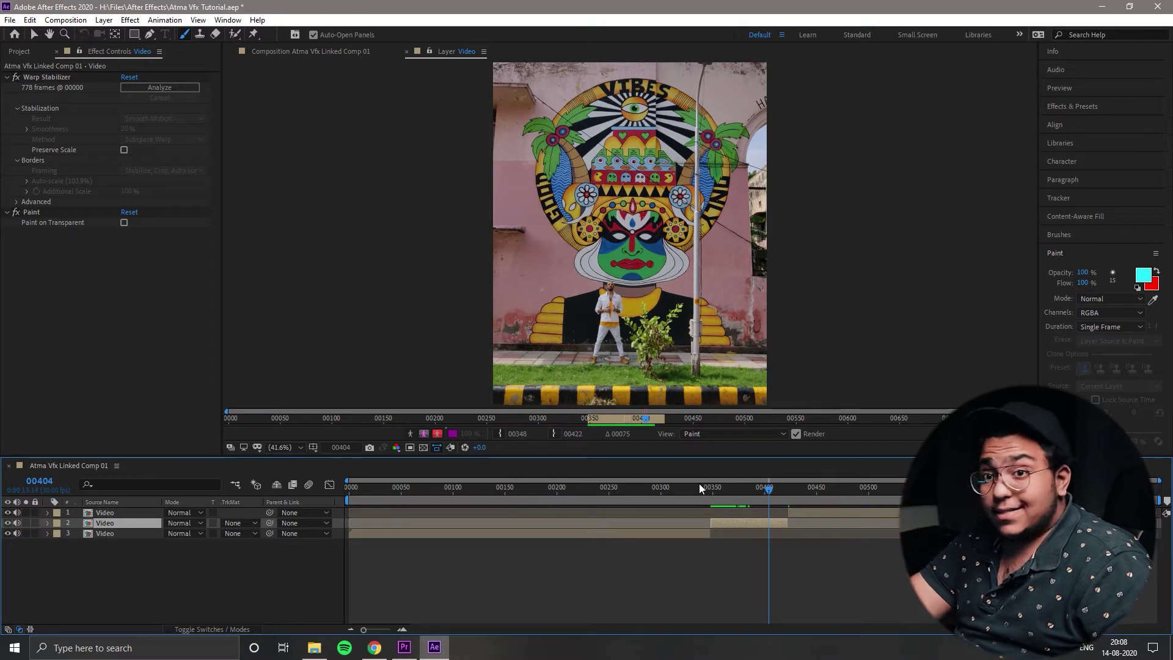
{"action": "left_click_drag", "start_coordinate": [736, 482], "coordinate": [728, 505]}
{"action": "key", "text": "space"}
{"action": "key", "text": "space"}
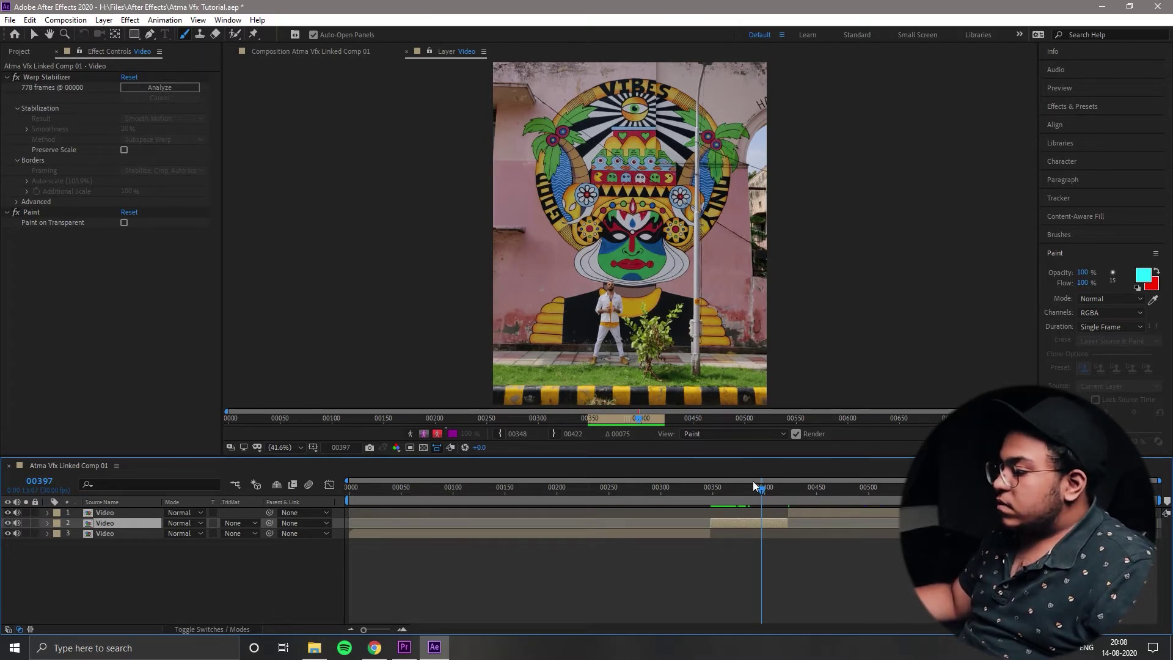
{"action": "left_click", "coordinate": [735, 487]}
{"action": "key", "text": "space"}
{"action": "key", "text": "space"}
Step: Go to frame 377, swap the two paint colors and set the foreground color to 000000
{"action": "left_click_drag", "start_coordinate": [733, 493], "coordinate": [737, 493]}
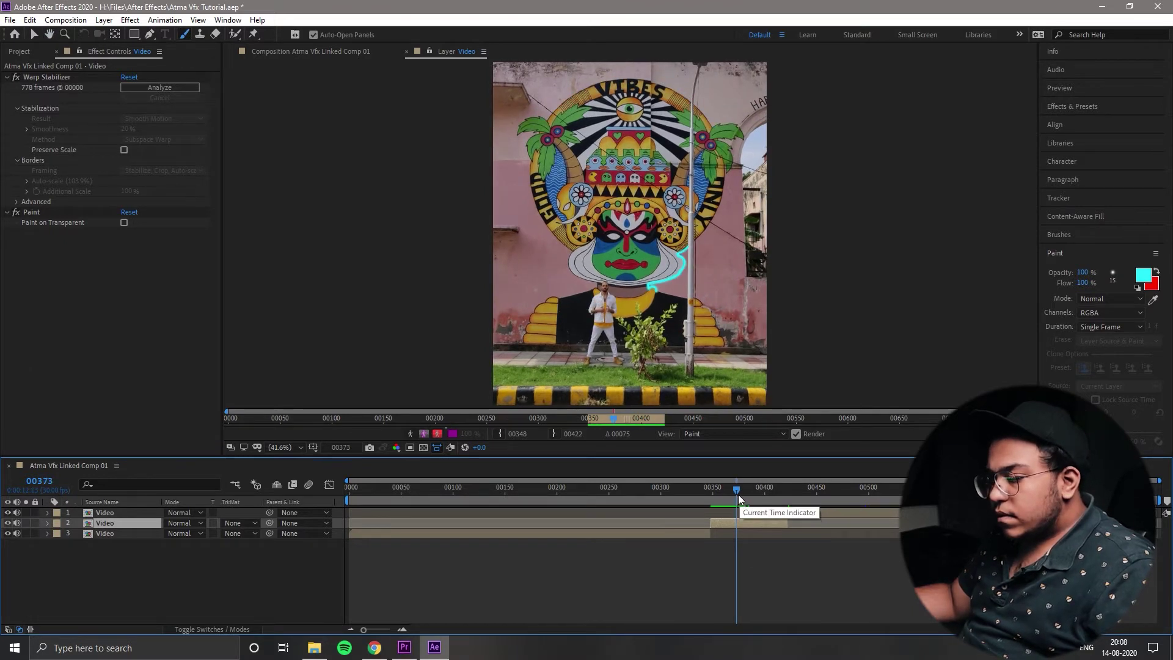
{"action": "left_click", "coordinate": [741, 500]}
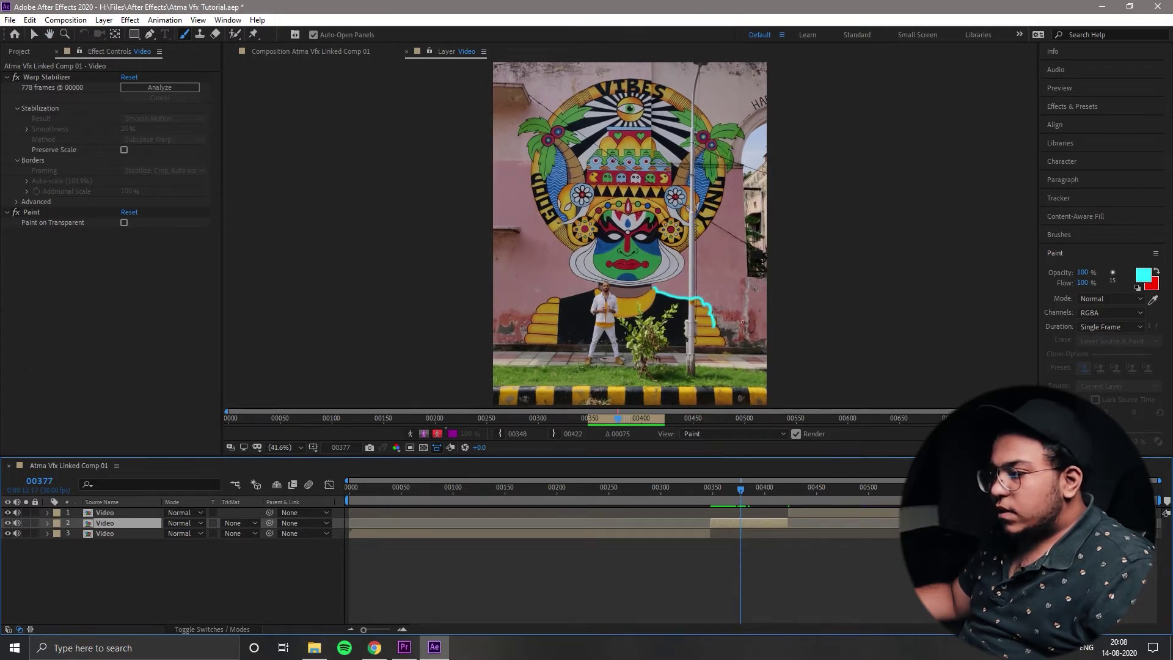
{"action": "left_click", "coordinate": [1157, 271]}
{"action": "left_click", "coordinate": [1143, 274]}
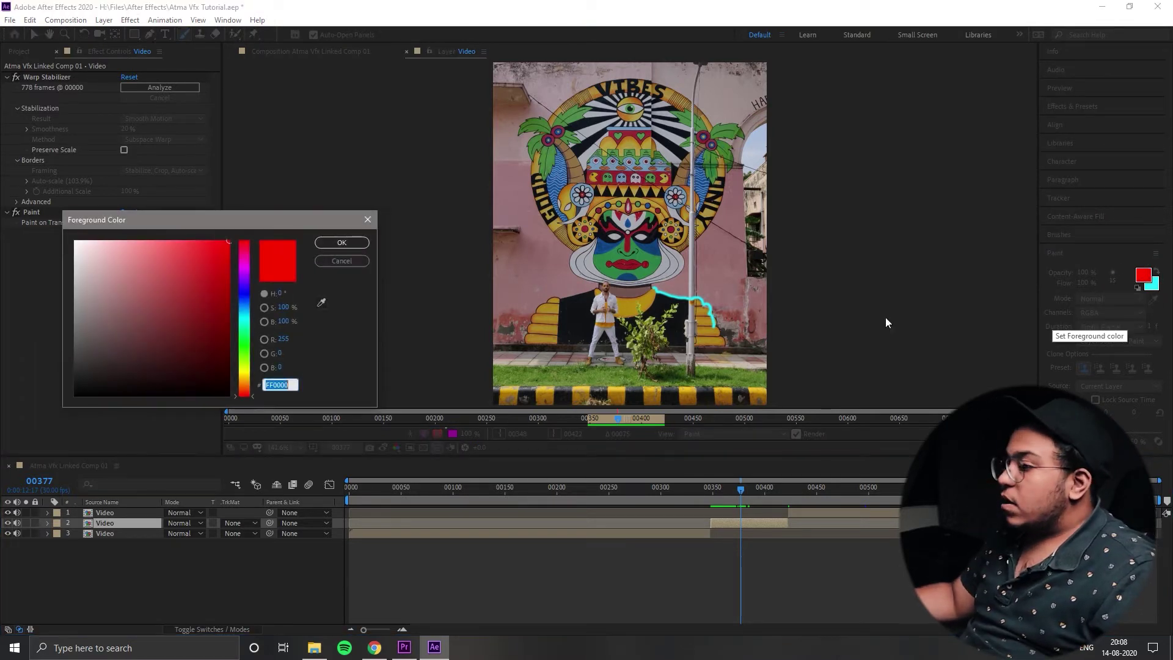
{"action": "type", "text": "000000"}
{"action": "left_click", "coordinate": [342, 243]}
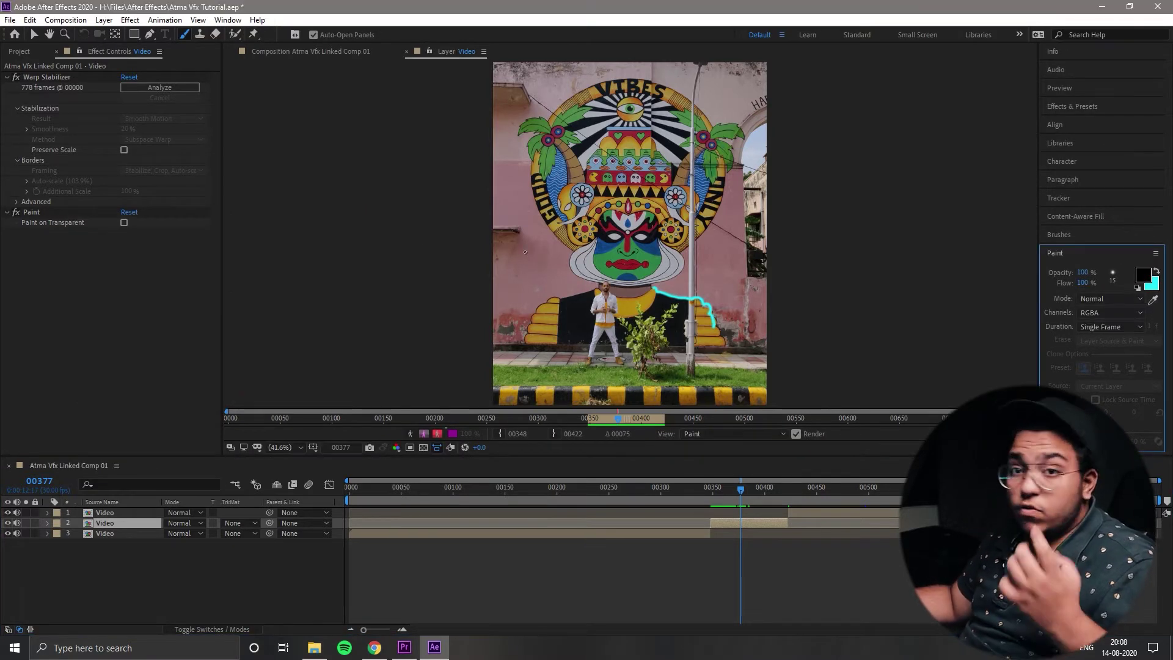
Step: Reactivate the Brush tool for the mural's eyes and set the brush diameter to 7 px
{"action": "left_click", "coordinate": [344, 447]}
{"action": "key", "text": "Escape"}
{"action": "left_click", "coordinate": [281, 447]}
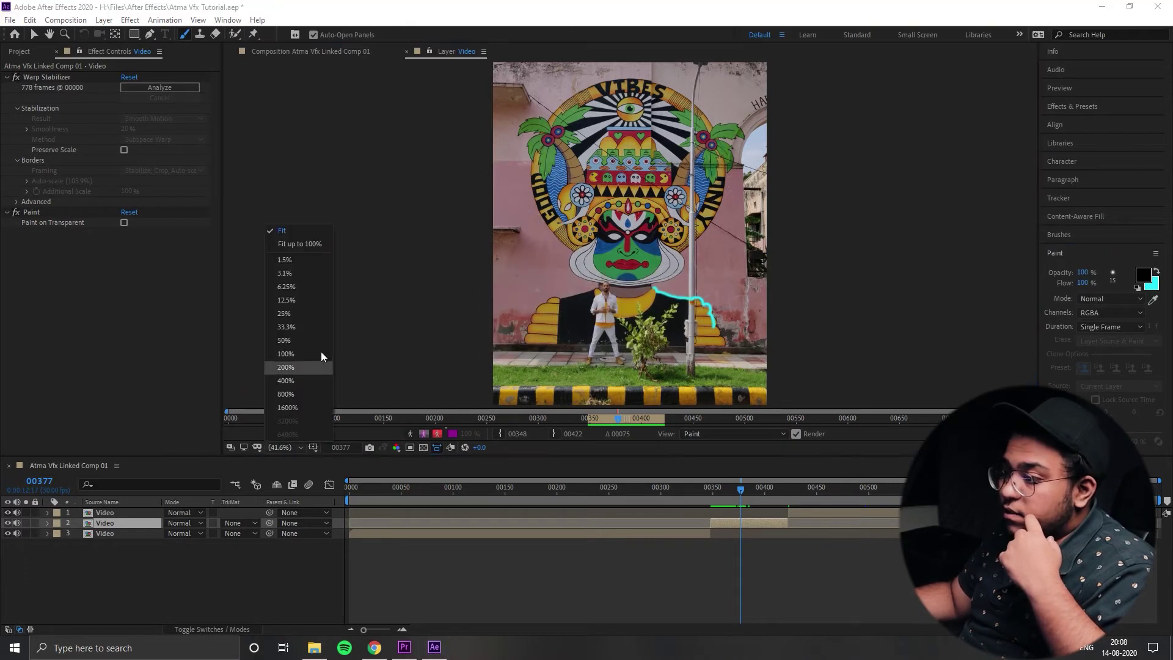
{"action": "left_click", "coordinate": [292, 380]}
{"action": "left_click_drag", "start_coordinate": [549, 292], "coordinate": [571, 261]}
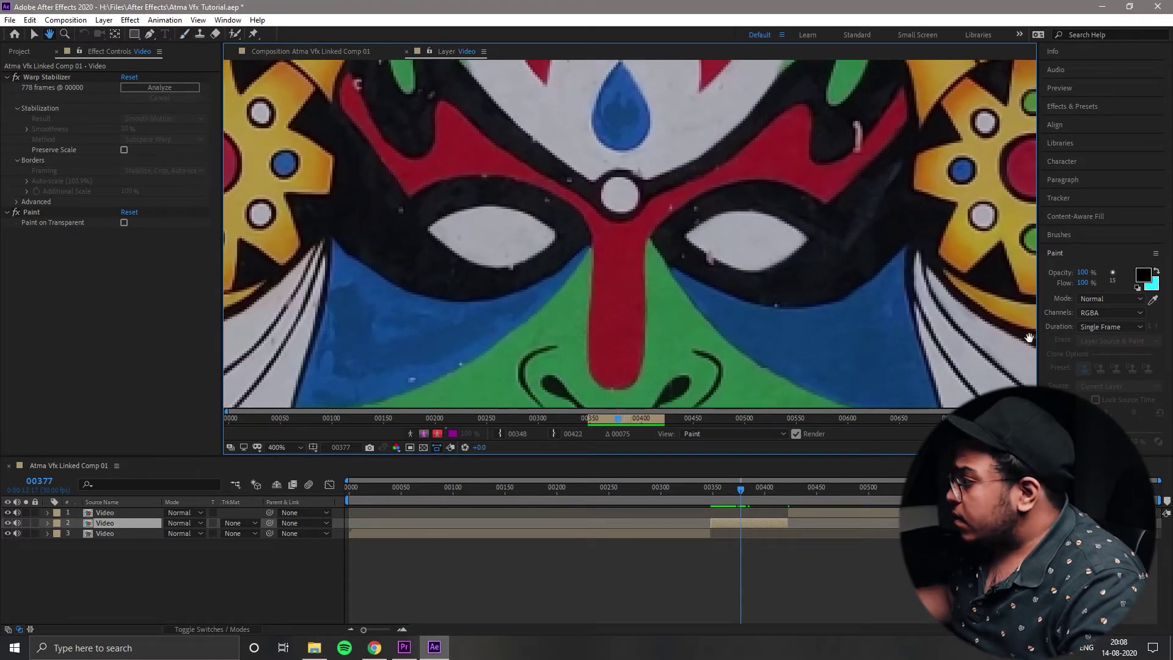
{"action": "left_click", "coordinate": [184, 34]}
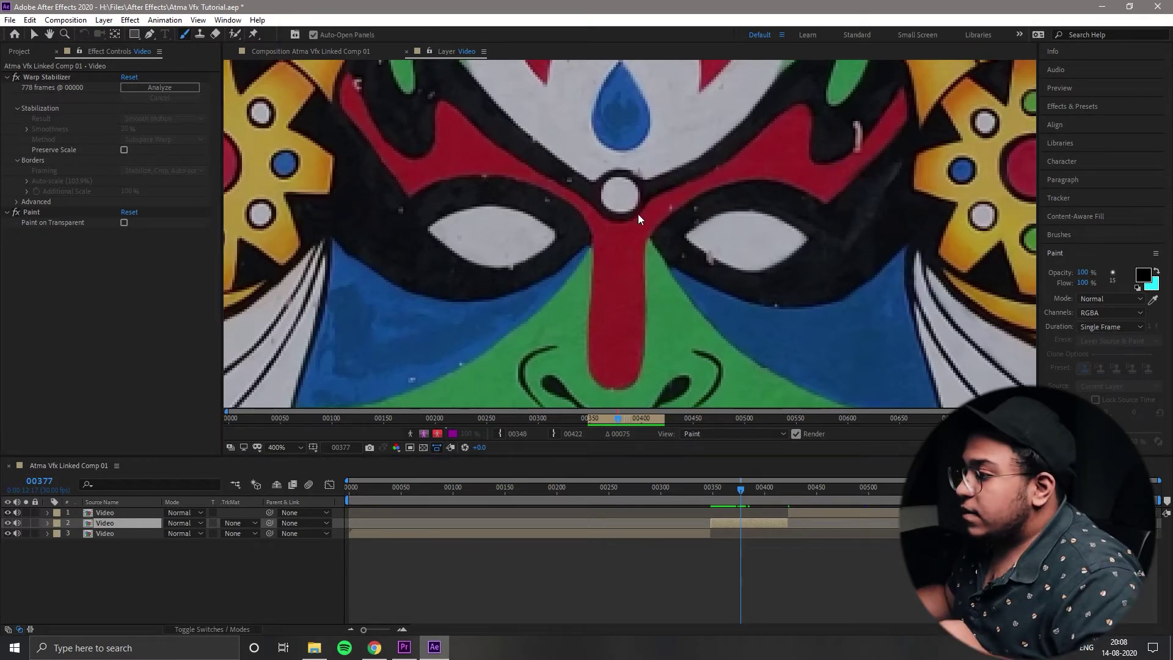
{"action": "left_click", "coordinate": [1068, 236]}
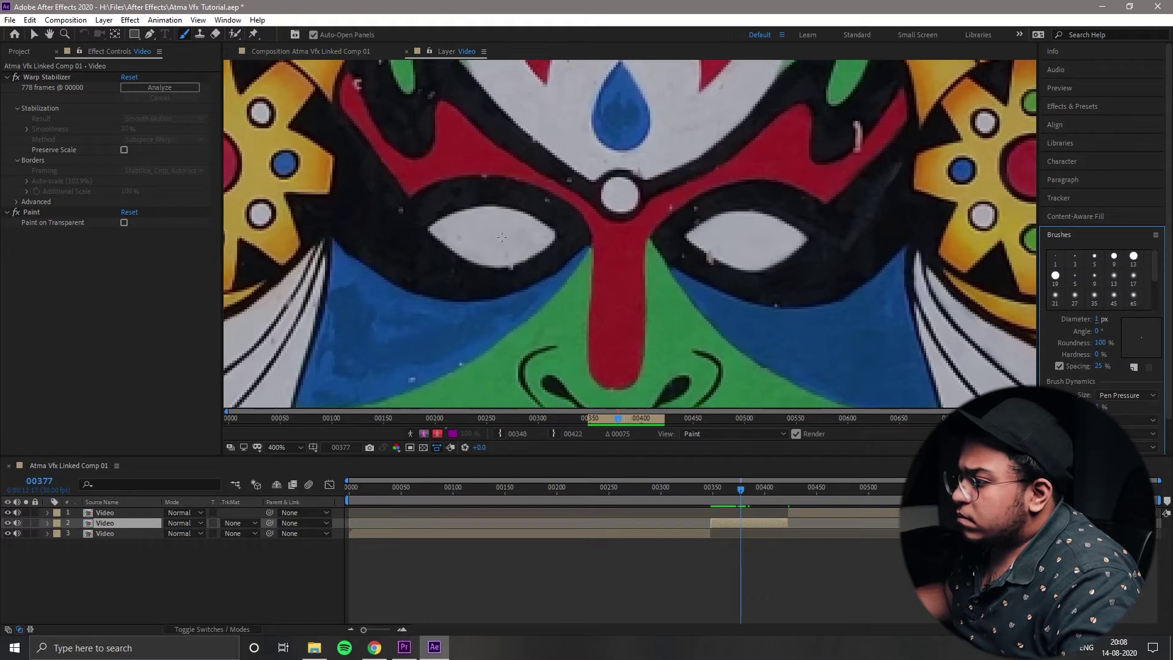
{"action": "left_click_drag", "start_coordinate": [499, 252], "coordinate": [486, 245]}
{"action": "key", "text": "ctrl+z"}
{"action": "left_click_drag", "start_coordinate": [1097, 319], "coordinate": [1118, 319]}
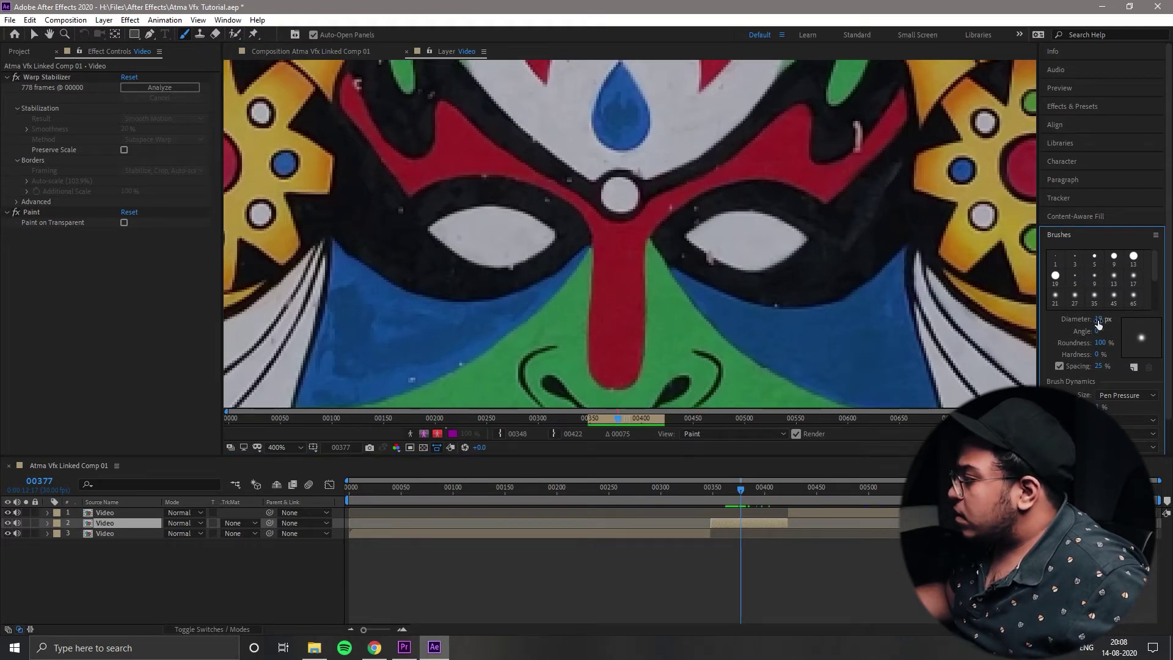
{"action": "left_click", "coordinate": [1097, 319]}
{"action": "type", "text": "7"}
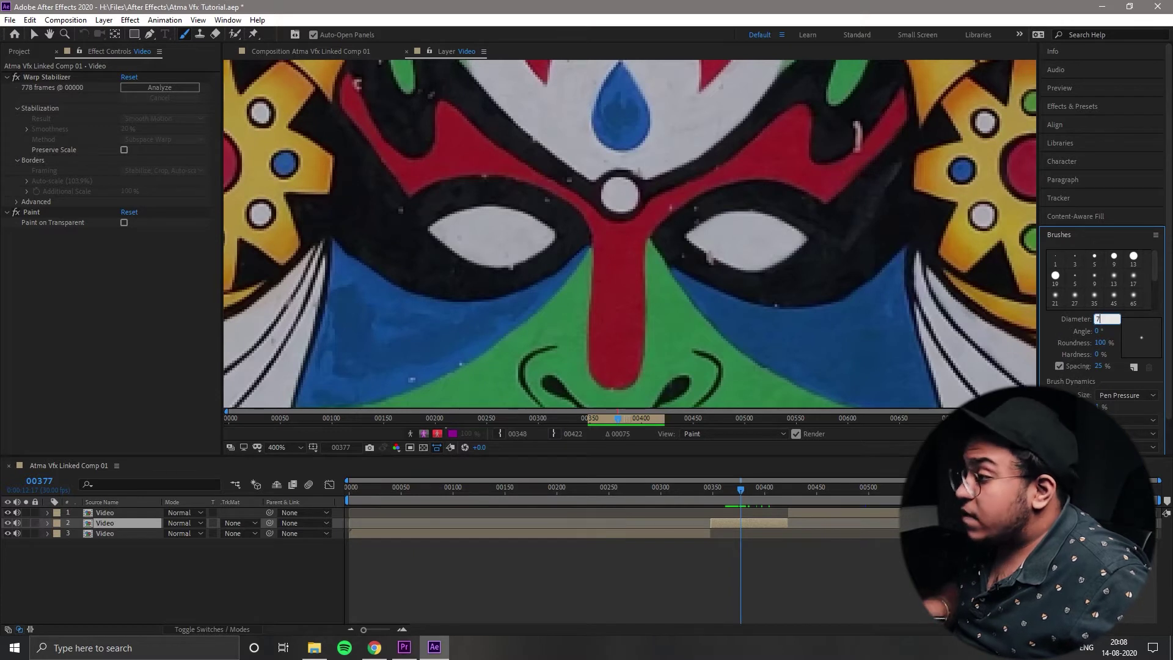
{"action": "key", "text": "Return"}
Step: Paint black pupils at the lower edge of both of the mural's eyes on frames 377 and 378
{"action": "left_click", "coordinate": [493, 243]}
{"action": "key", "text": "ctrl+z"}
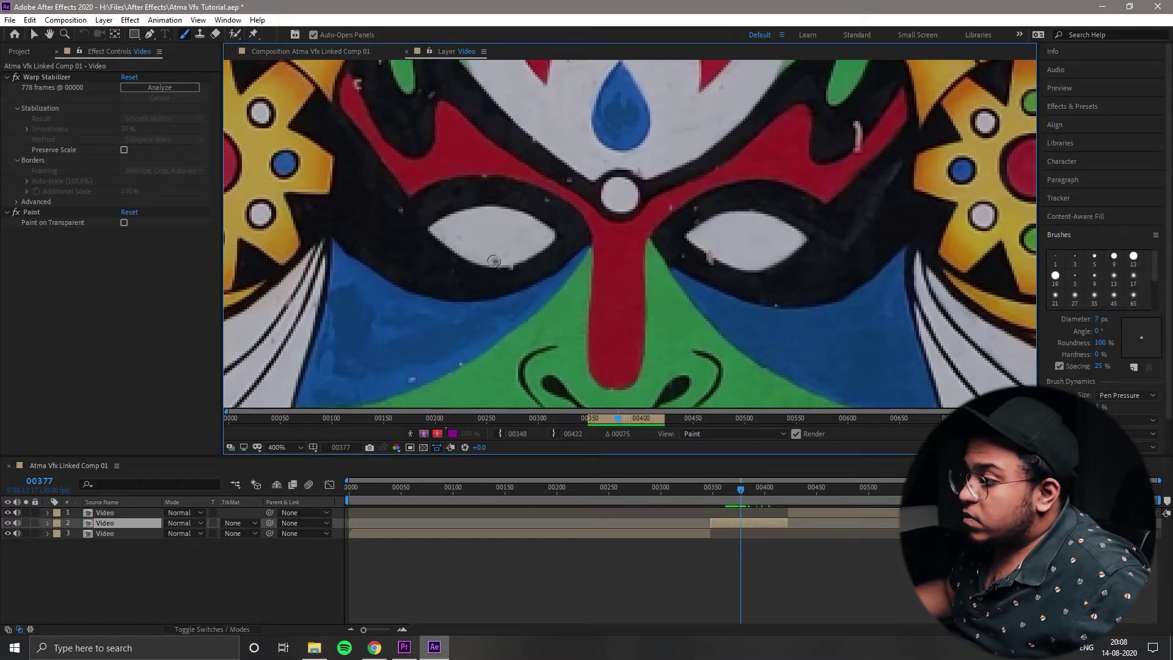
{"action": "left_click", "coordinate": [494, 261]}
{"action": "left_click", "coordinate": [752, 264]}
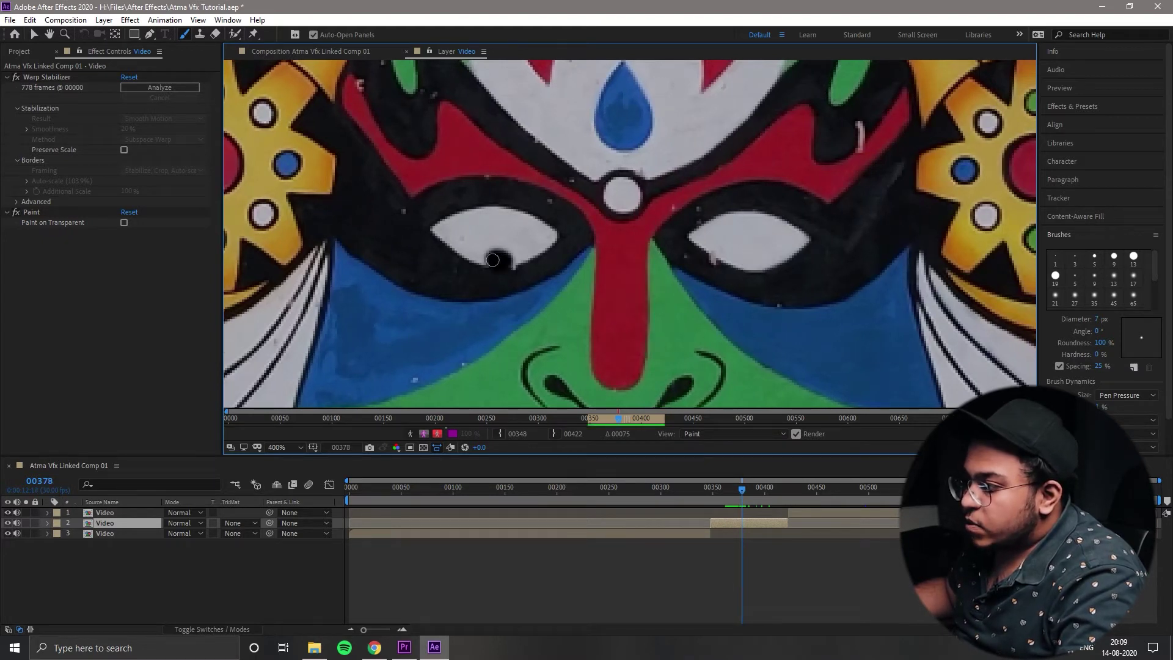
{"action": "left_click_drag", "start_coordinate": [756, 262], "coordinate": [756, 271]}
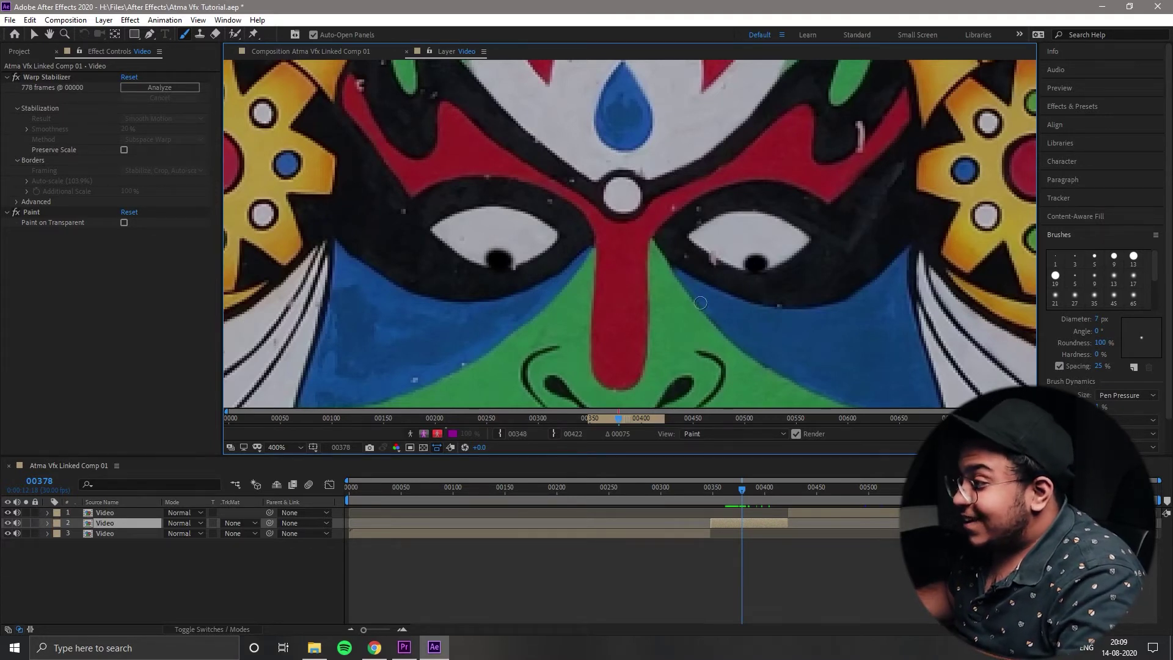
Step: Paint the black pupils on frames 379 to 381, shifting them gradually from the lower edge toward the eyes' centers
{"action": "key", "text": "Page_Down"}
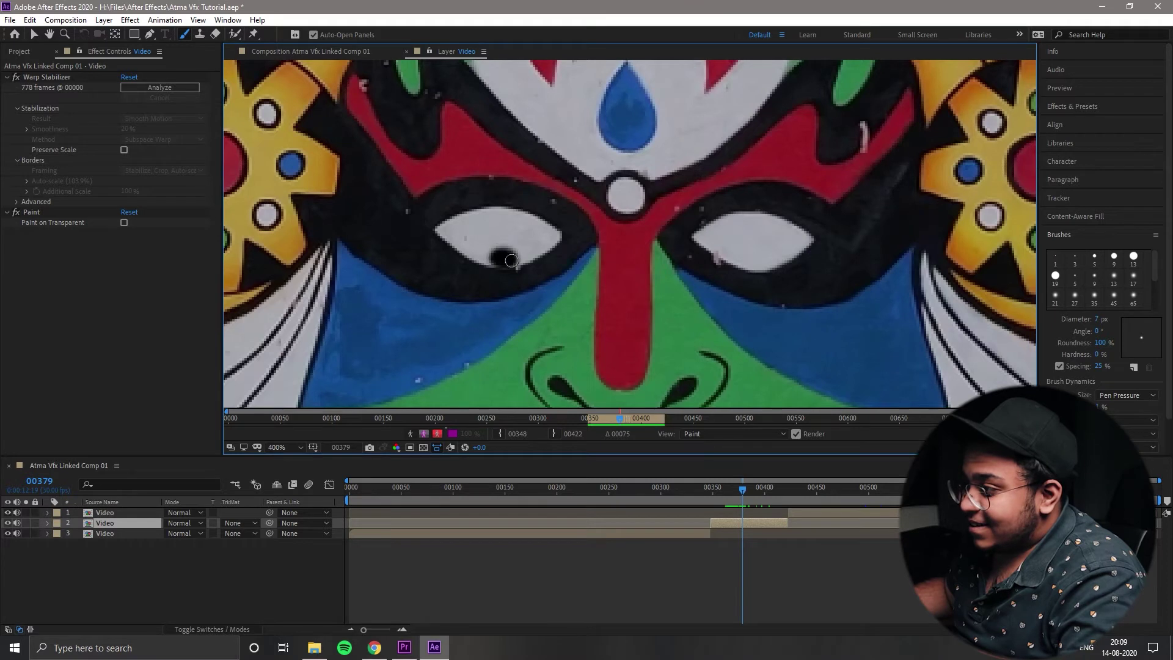
{"action": "left_click_drag", "start_coordinate": [757, 257], "coordinate": [759, 260]}
{"action": "key", "text": "Page_Down"}
{"action": "left_click_drag", "start_coordinate": [500, 251], "coordinate": [495, 253]}
{"action": "left_click_drag", "start_coordinate": [764, 255], "coordinate": [766, 257]}
{"action": "key", "text": "Page_Down"}
{"action": "left_click_drag", "start_coordinate": [506, 246], "coordinate": [520, 247]}
{"action": "left_click_drag", "start_coordinate": [768, 240], "coordinate": [768, 241]}
Step: Paint black pupils in the middle of both eyes on frames 382, 383 and 384
{"action": "key", "text": "Page_Down"}
{"action": "left_click_drag", "start_coordinate": [514, 239], "coordinate": [516, 239]}
{"action": "left_click_drag", "start_coordinate": [764, 241], "coordinate": [764, 242]}
{"action": "key", "text": "Page_Down"}
{"action": "left_click_drag", "start_coordinate": [510, 238], "coordinate": [510, 238]}
{"action": "left_click_drag", "start_coordinate": [771, 241], "coordinate": [773, 244]}
{"action": "key", "text": "Page_Down"}
{"action": "left_click_drag", "start_coordinate": [515, 239], "coordinate": [517, 240]}
{"action": "left_click_drag", "start_coordinate": [776, 242], "coordinate": [778, 243]}
Step: Paint centered black pupils in both of the mural's eyes on each frame from 385 to 387
{"action": "key", "text": "Page_Down"}
{"action": "left_click_drag", "start_coordinate": [518, 238], "coordinate": [519, 239]}
{"action": "left_click_drag", "start_coordinate": [777, 243], "coordinate": [785, 246]}
{"action": "key", "text": "Page_Down"}
{"action": "left_click_drag", "start_coordinate": [519, 238], "coordinate": [521, 239]}
{"action": "left_click_drag", "start_coordinate": [778, 243], "coordinate": [780, 244]}
{"action": "key", "text": "Page_Down"}
{"action": "left_click_drag", "start_coordinate": [524, 241], "coordinate": [525, 243]}
{"action": "left_click_drag", "start_coordinate": [779, 243], "coordinate": [781, 244]}
Step: Continue the centered black pupils in the mural's eyes frame by frame from frame 388 to 391
{"action": "key", "text": "Page_Down"}
{"action": "left_click_drag", "start_coordinate": [530, 239], "coordinate": [527, 240]}
{"action": "key", "text": "Page_Down"}
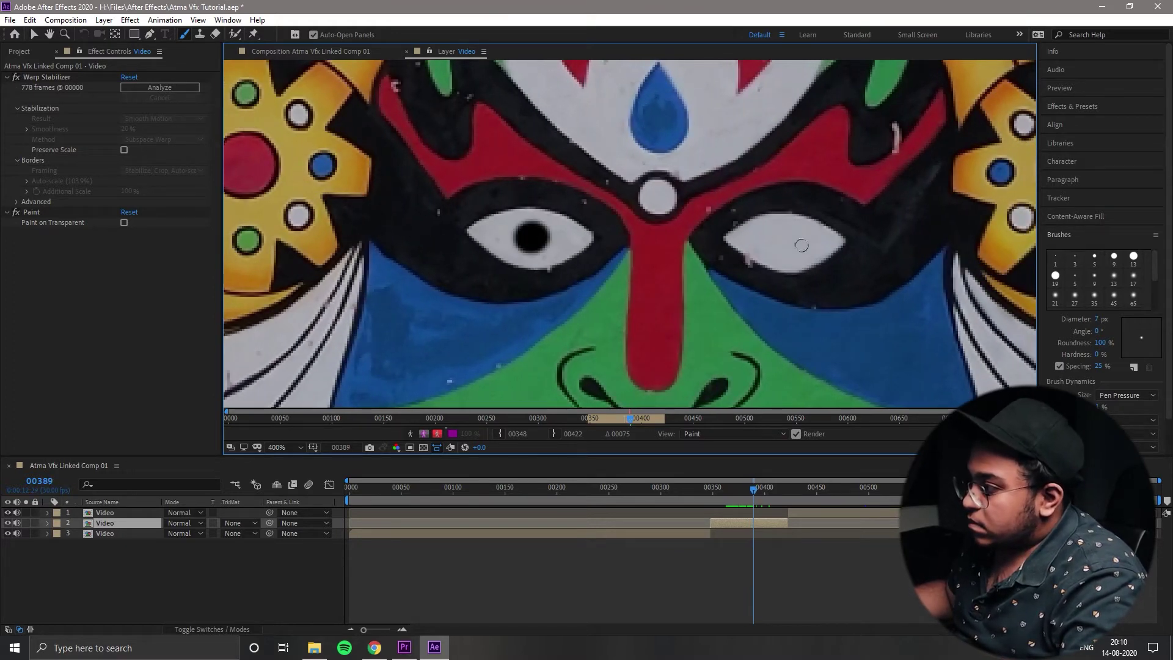
{"action": "left_click_drag", "start_coordinate": [782, 243], "coordinate": [784, 244]}
{"action": "key", "text": "Page_Down"}
{"action": "left_click_drag", "start_coordinate": [531, 239], "coordinate": [533, 240]}
{"action": "left_click_drag", "start_coordinate": [785, 246], "coordinate": [786, 248]}
{"action": "key", "text": "Page_Down"}
{"action": "left_click_drag", "start_coordinate": [530, 238], "coordinate": [532, 240]}
{"action": "left_click_drag", "start_coordinate": [784, 244], "coordinate": [786, 246]}
Step: Paint the black pupils in the mural's eyes frame by frame from frame 392 to 396
{"action": "key", "text": "Page_Down"}
{"action": "left_click_drag", "start_coordinate": [540, 232], "coordinate": [538, 237]}
{"action": "key", "text": "Page_Down"}
{"action": "left_click_drag", "start_coordinate": [797, 227], "coordinate": [799, 228]}
{"action": "key", "text": "Page_Down"}
{"action": "left_click_drag", "start_coordinate": [534, 235], "coordinate": [537, 239]}
{"action": "key", "text": "Page_Down"}
{"action": "left_click_drag", "start_coordinate": [794, 239], "coordinate": [796, 241]}
{"action": "key", "text": "Page_Down"}
{"action": "left_click_drag", "start_coordinate": [536, 237], "coordinate": [538, 238]}
{"action": "left_click_drag", "start_coordinate": [795, 238], "coordinate": [796, 239]}
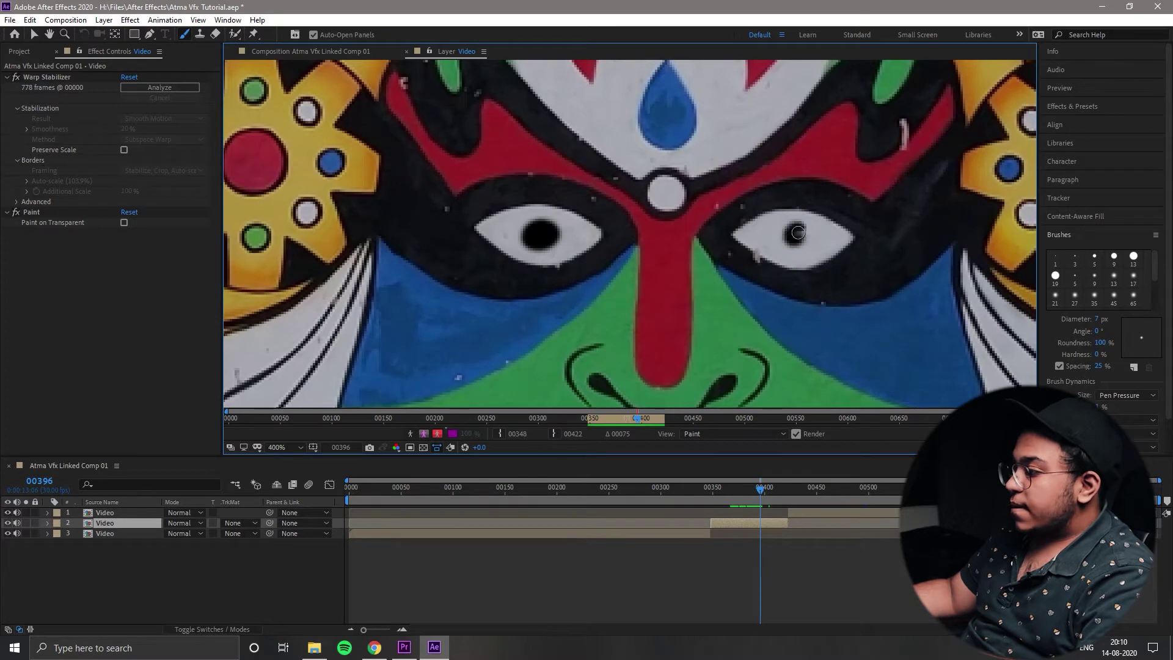
Step: Fit the full frame in the viewer and play back the footage beyond frame 397
{"action": "key", "text": "Page_Down"}
{"action": "key", "text": "shift+slash"}
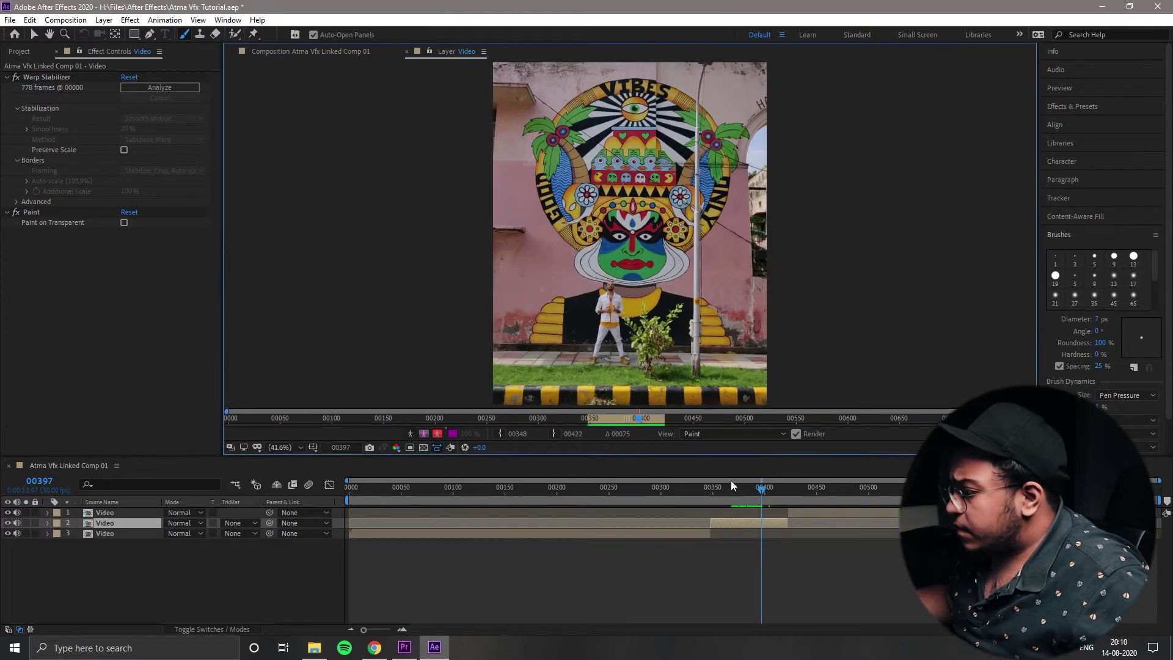
{"action": "left_click", "coordinate": [778, 487]}
{"action": "key", "text": "space"}
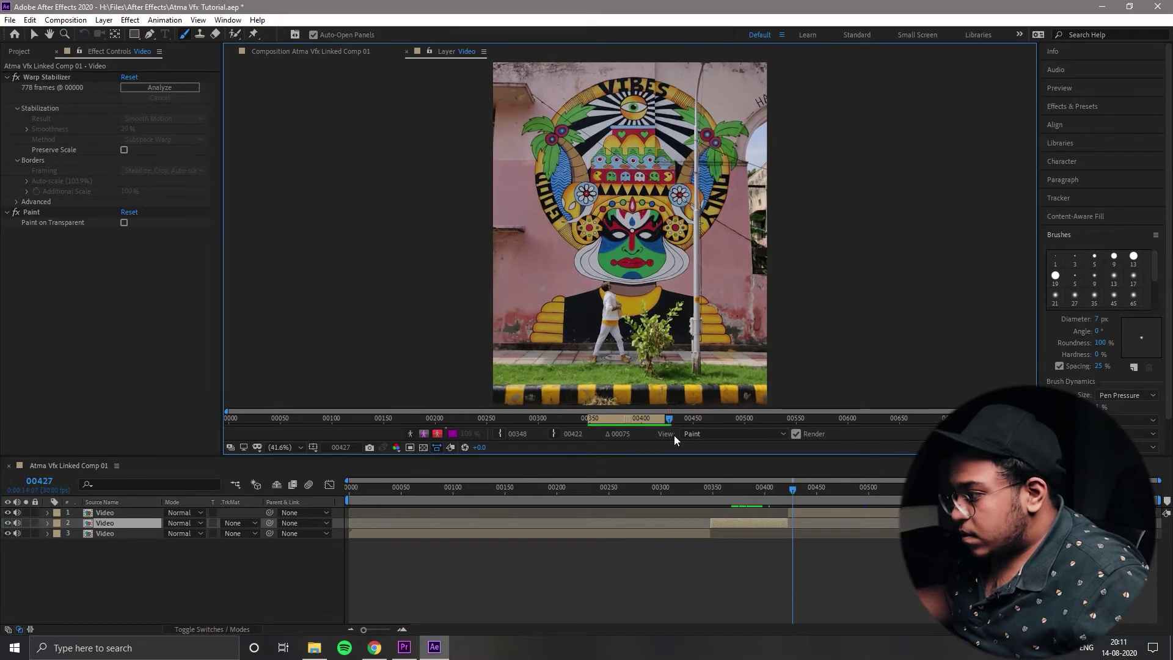
{"action": "key", "text": "space"}
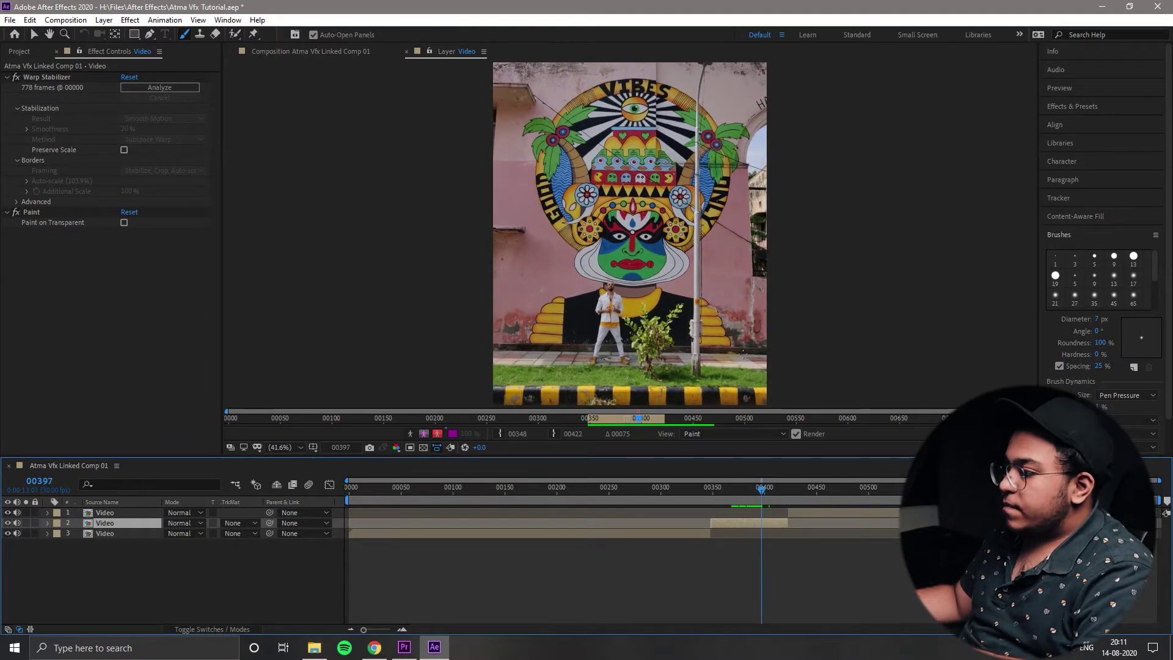
Step: Paint black pupils in the mural's eyes frame by frame from frame 398 to 402
{"action": "left_click", "coordinate": [281, 447]}
{"action": "left_click", "coordinate": [301, 386]}
{"action": "key", "text": "Page_Down"}
{"action": "key", "text": "Page_Down"}
{"action": "key", "text": "Page_Down"}
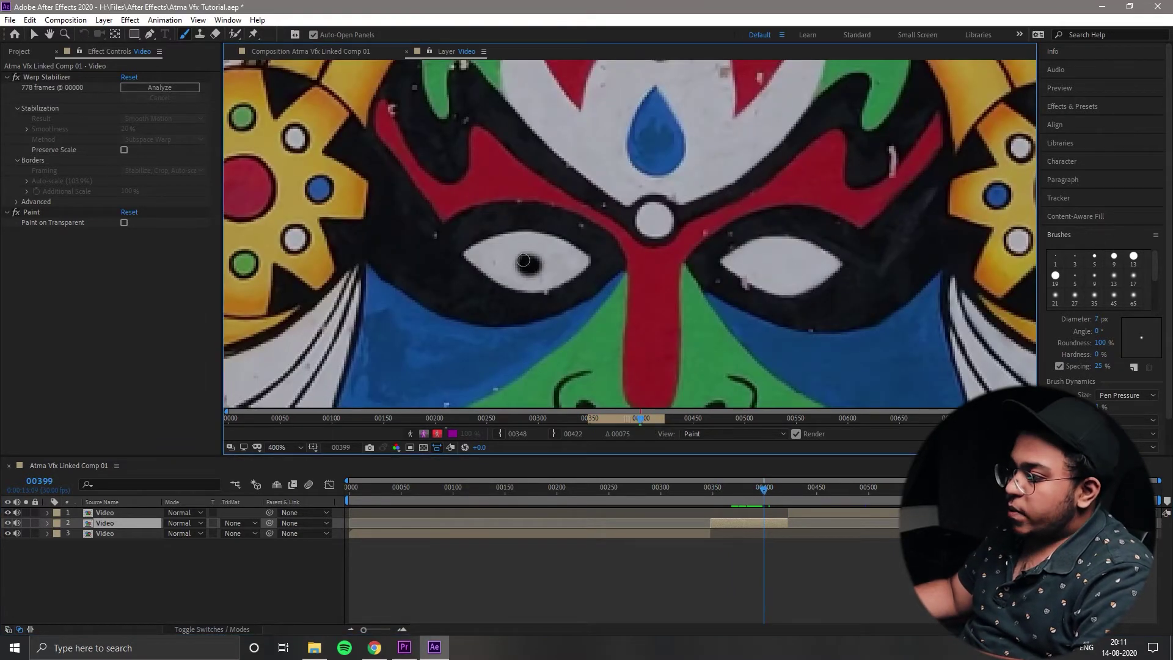
{"action": "key", "text": "Page_Down"}
{"action": "key", "text": "Page_Down"}
{"action": "key", "text": "Page_Down"}
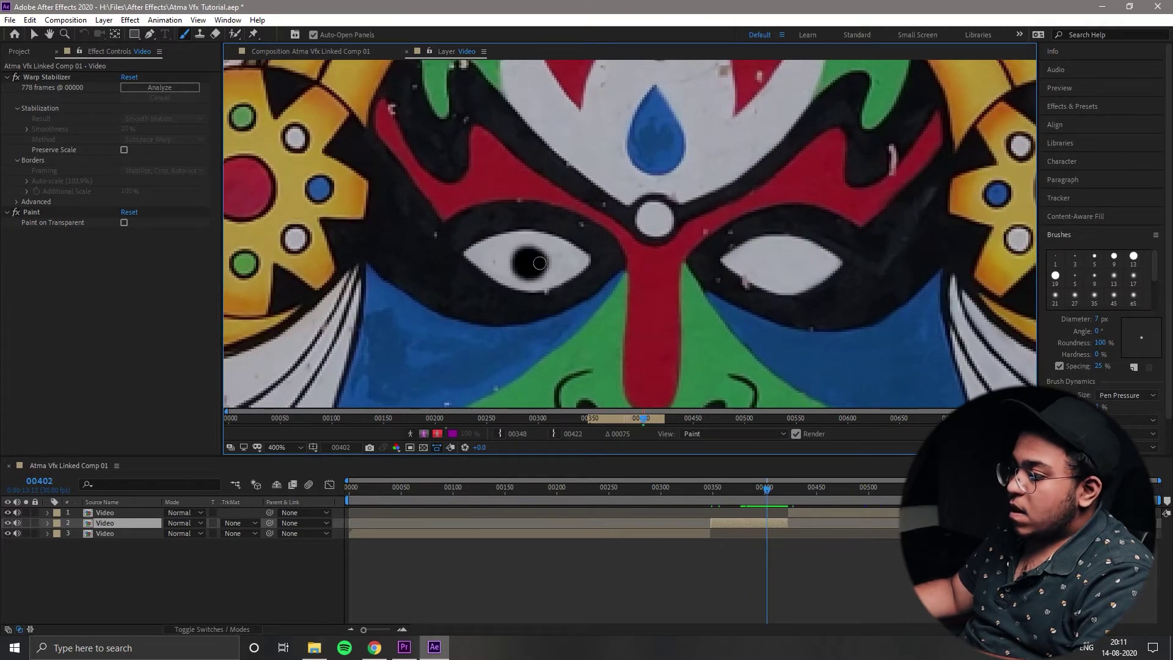
Step: Continue the black pupils in both of the mural's eyes frame by frame from frame 403 to 409
{"action": "key", "text": "Page_Down"}
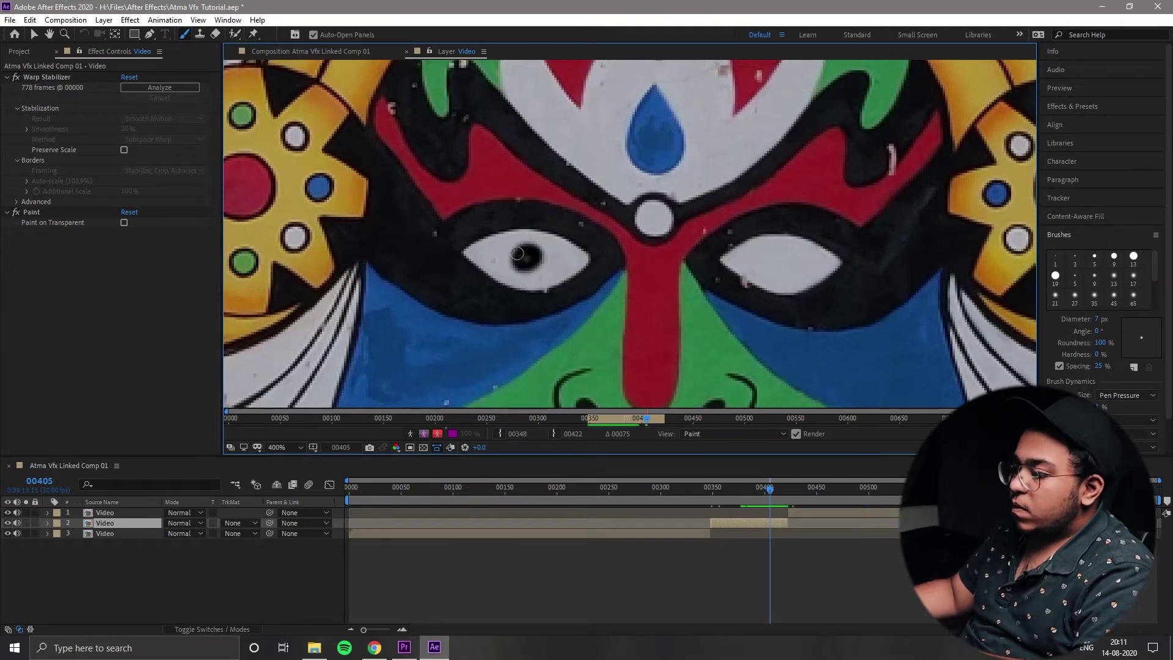
{"action": "key", "text": "Page_Down"}
{"action": "key", "text": "Page_Down"}
{"action": "key", "text": "Page_Down"}
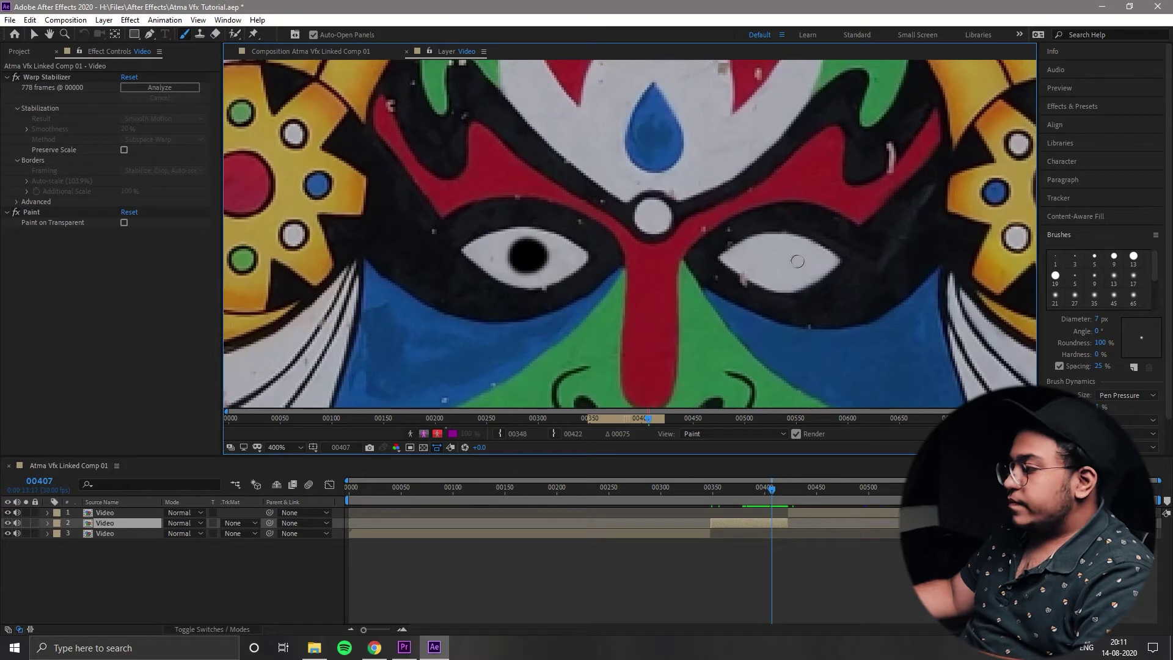
{"action": "key", "text": "Page_Down"}
{"action": "key", "text": "Page_Down"}
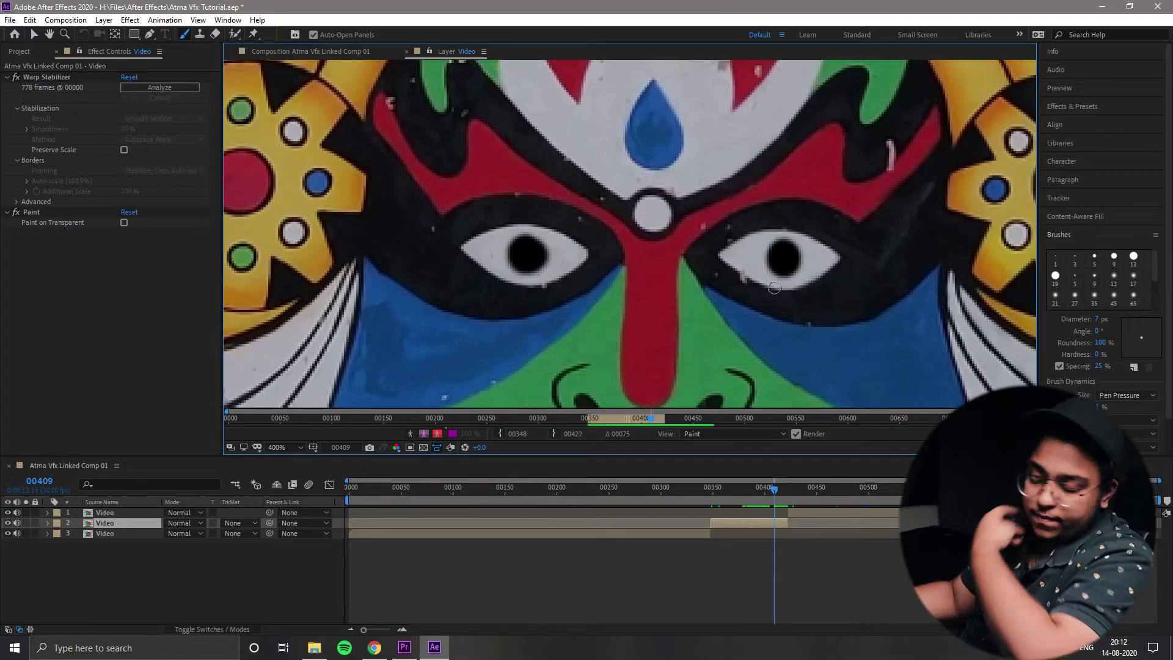
Step: Paint the black pupils in both mural eyes on each frame from 410 to 415
{"action": "key", "text": "Page_Down"}
{"action": "key", "text": "Page_Down"}
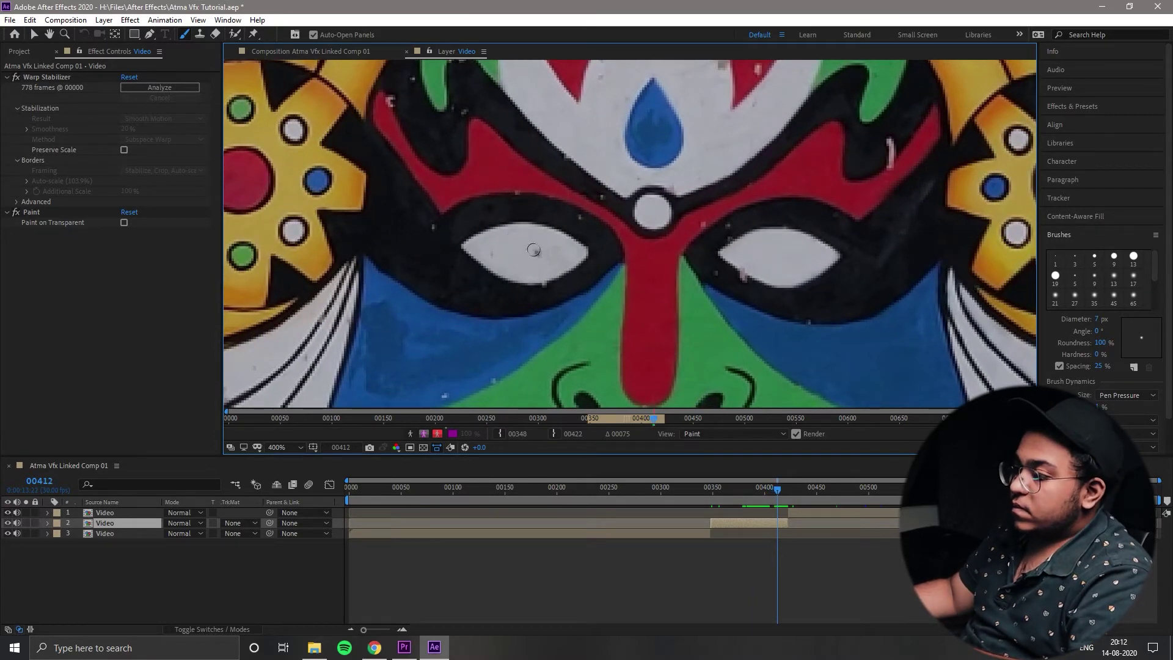
{"action": "key", "text": "Page_Down"}
{"action": "key", "text": "Page_Down"}
{"action": "key", "text": "Page_Down"}
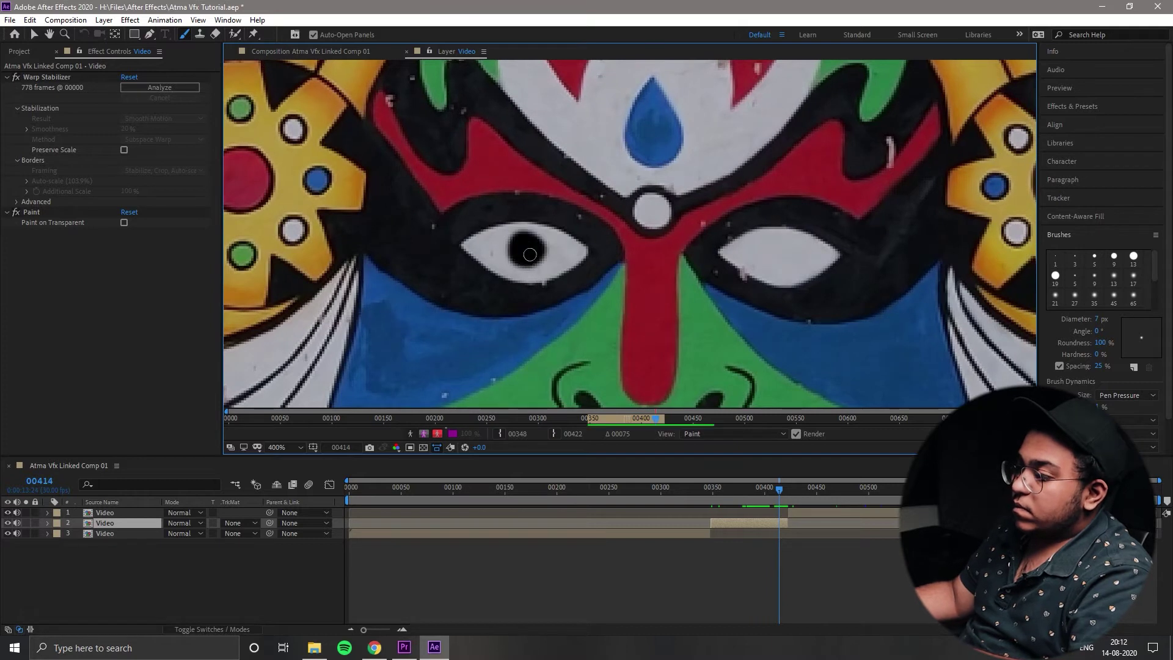
{"action": "left_click_drag", "start_coordinate": [783, 261], "coordinate": [773, 250]}
{"action": "left_click_drag", "start_coordinate": [523, 256], "coordinate": [520, 233]}
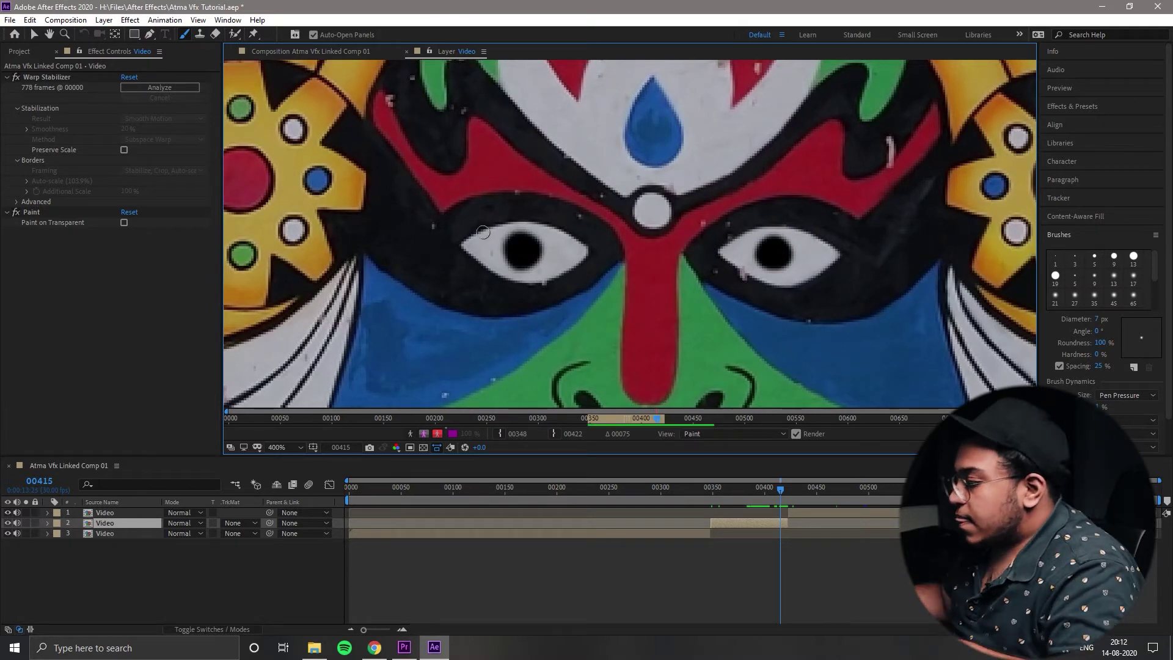
Step: Paint the remaining black pupils in the mural's eyes frame by frame from frame 416 to the layer's end at frame 422
{"action": "key", "text": "Page_Down"}
{"action": "key", "text": "Page_Down"}
{"action": "key", "text": "Page_Down"}
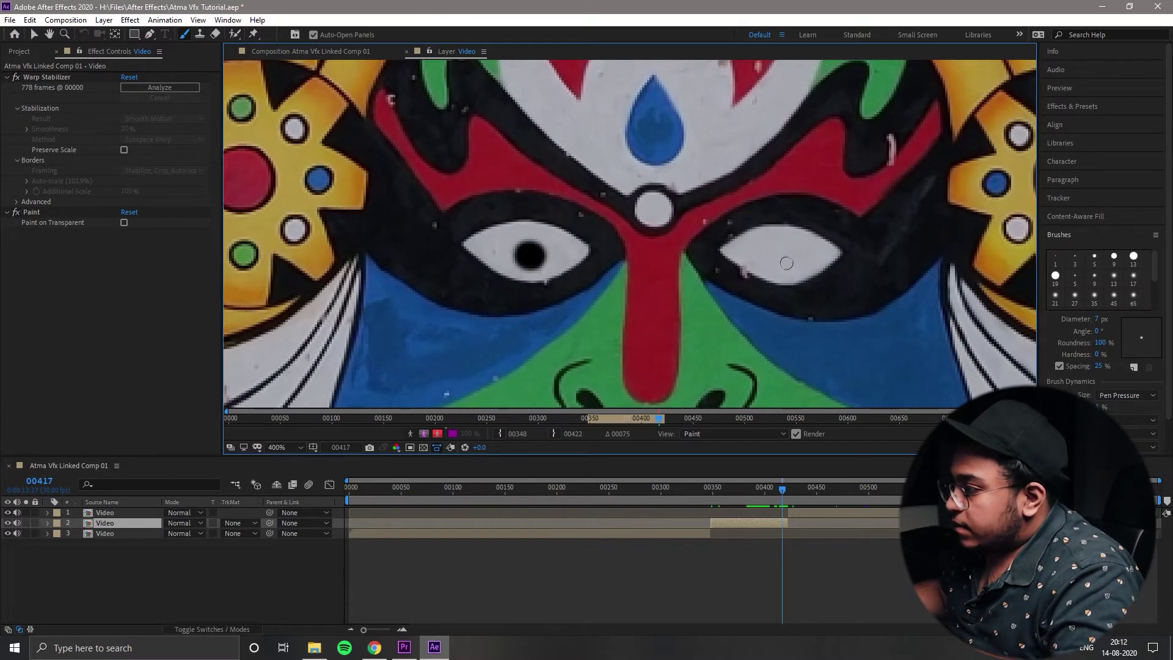
{"action": "key", "text": "Page_Down"}
{"action": "key", "text": "Page_Down"}
{"action": "key", "text": "Page_Down"}
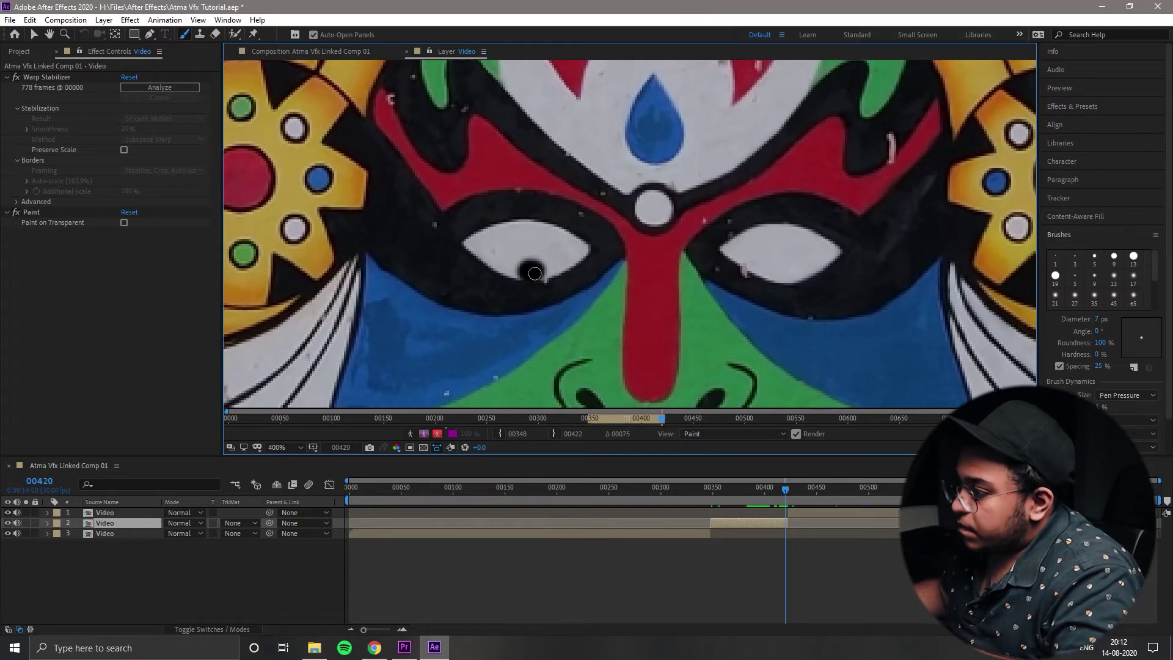
{"action": "key", "text": "Page_Down"}
{"action": "key", "text": "Page_Down"}
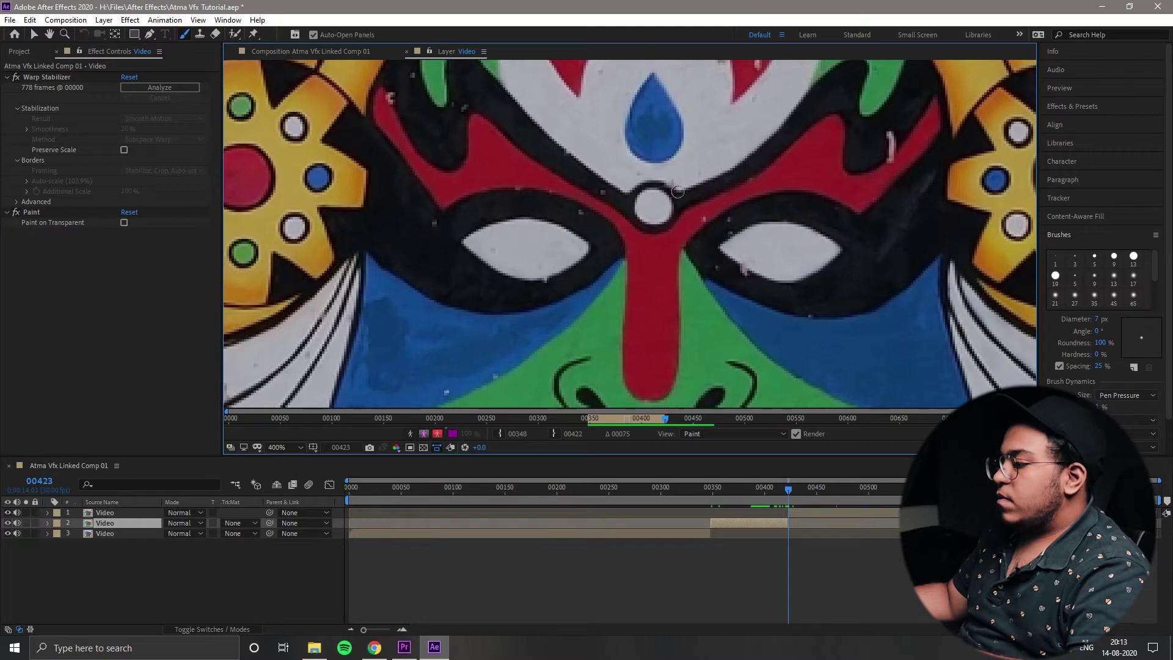
Step: Play back the pupil animation from frame 329 with the full frame fitted in the viewer, and save the project
{"action": "left_click_drag", "start_coordinate": [707, 495], "coordinate": [690, 492]}
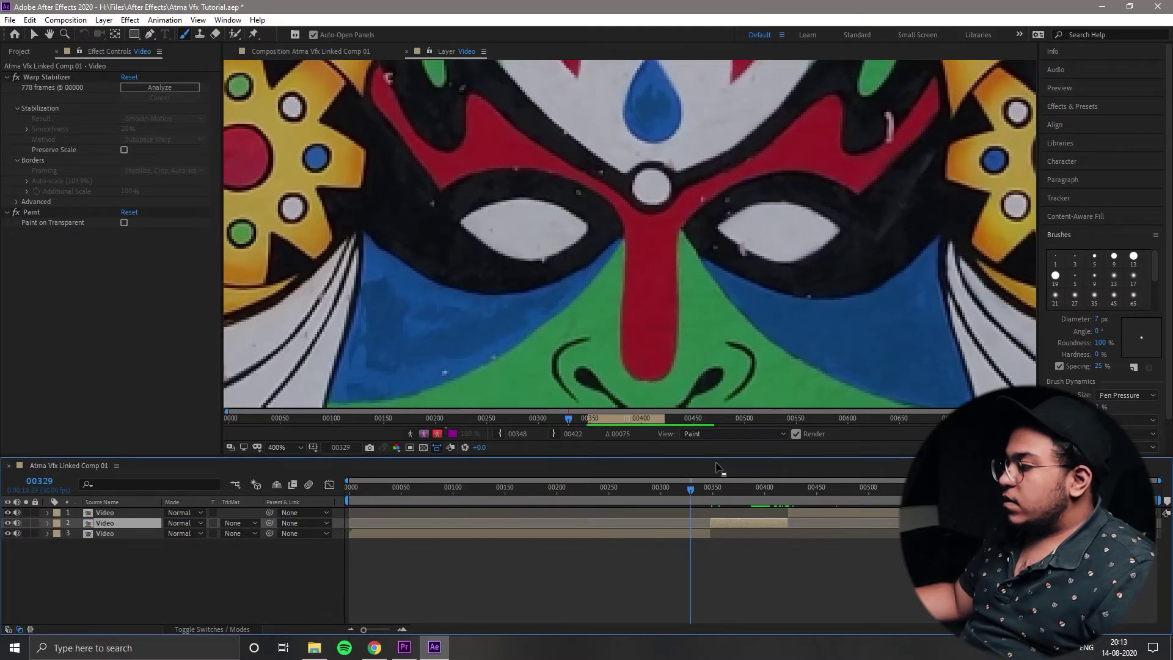
{"action": "left_click", "coordinate": [285, 447]}
{"action": "left_click", "coordinate": [305, 237]}
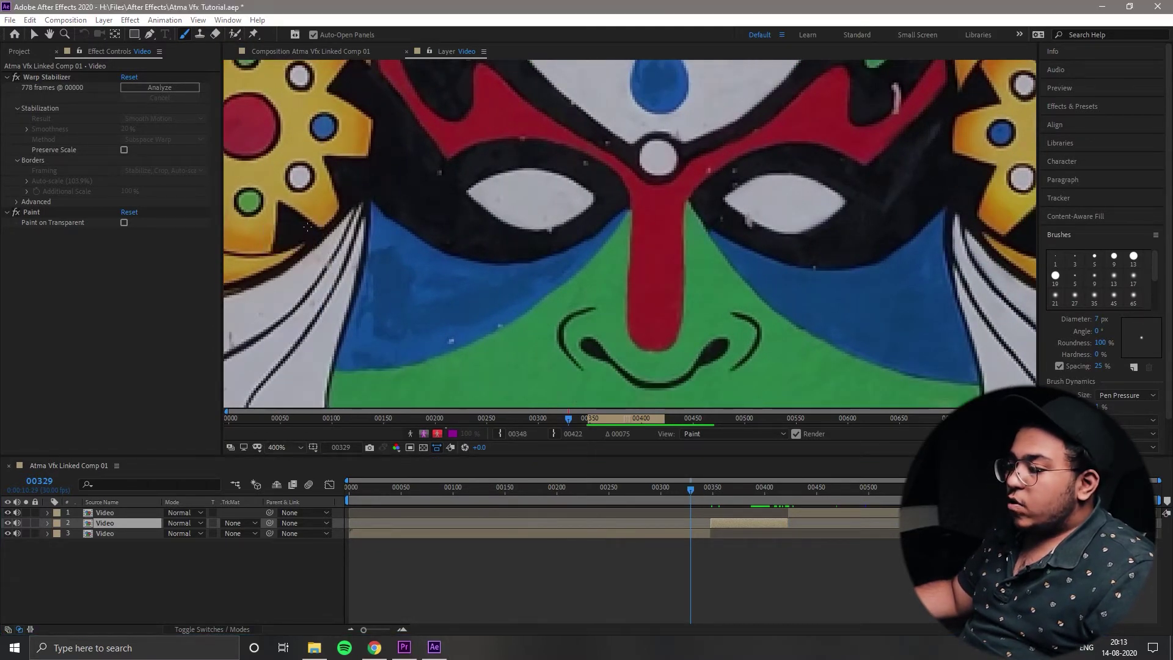
{"action": "key", "text": "space"}
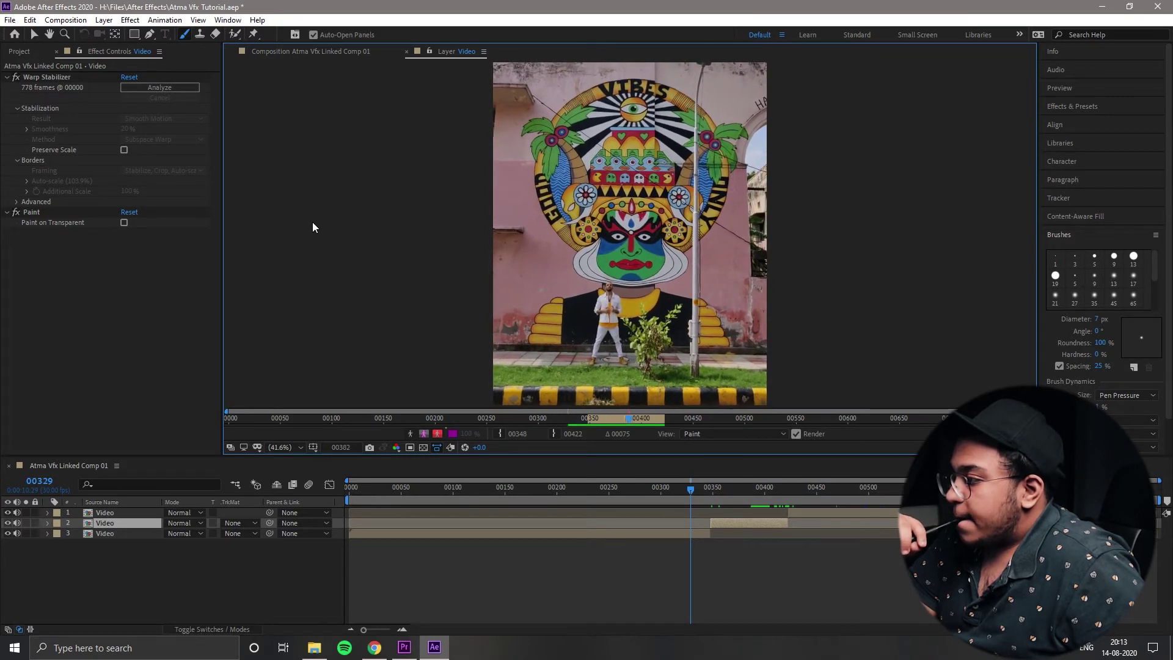
{"action": "key", "text": "ctrl+b"}
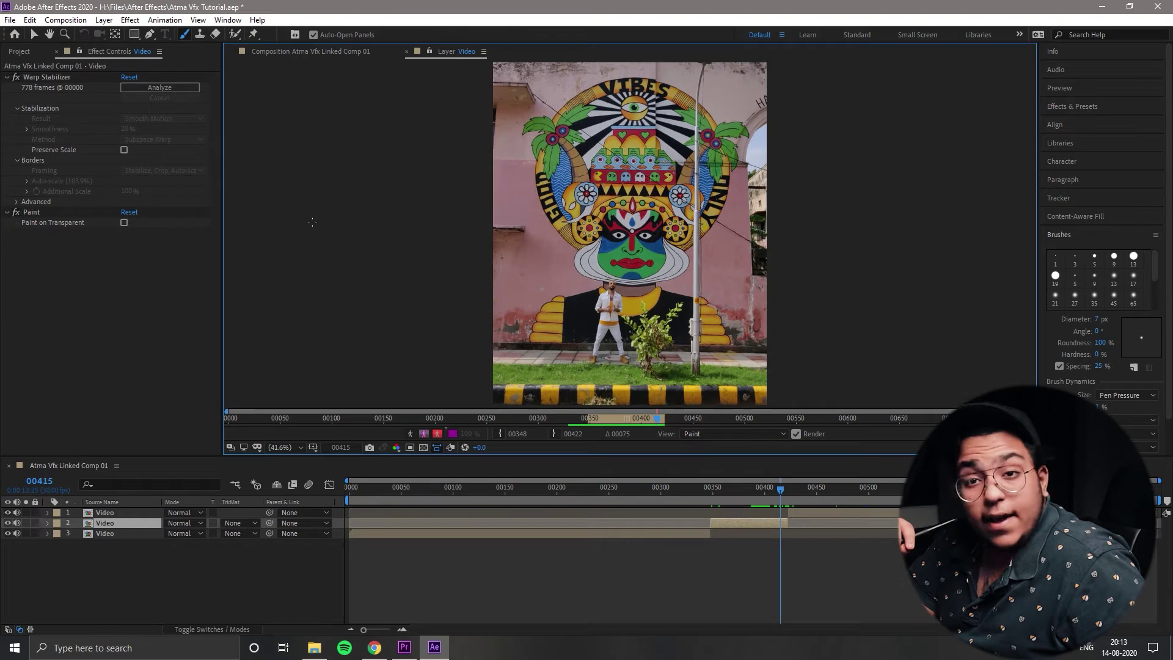
{"action": "key", "text": "ctrl+s"}
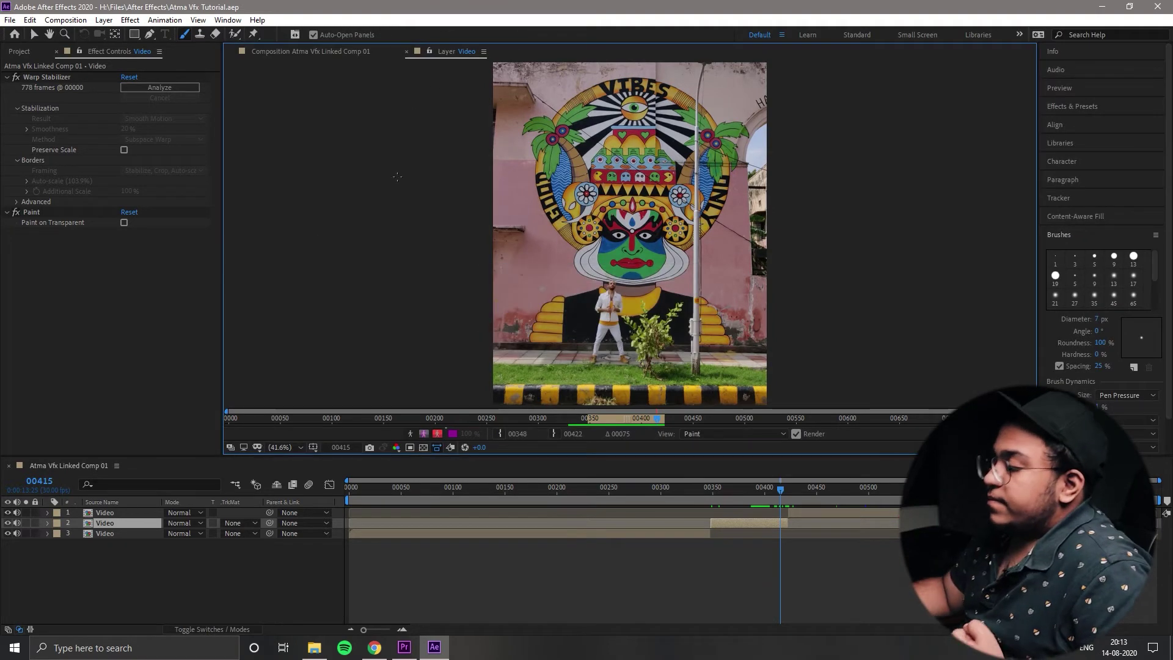
Step: Close the layer view and play back the composition from frame 315 to review the pupil animation
{"action": "left_click", "coordinate": [408, 52]}
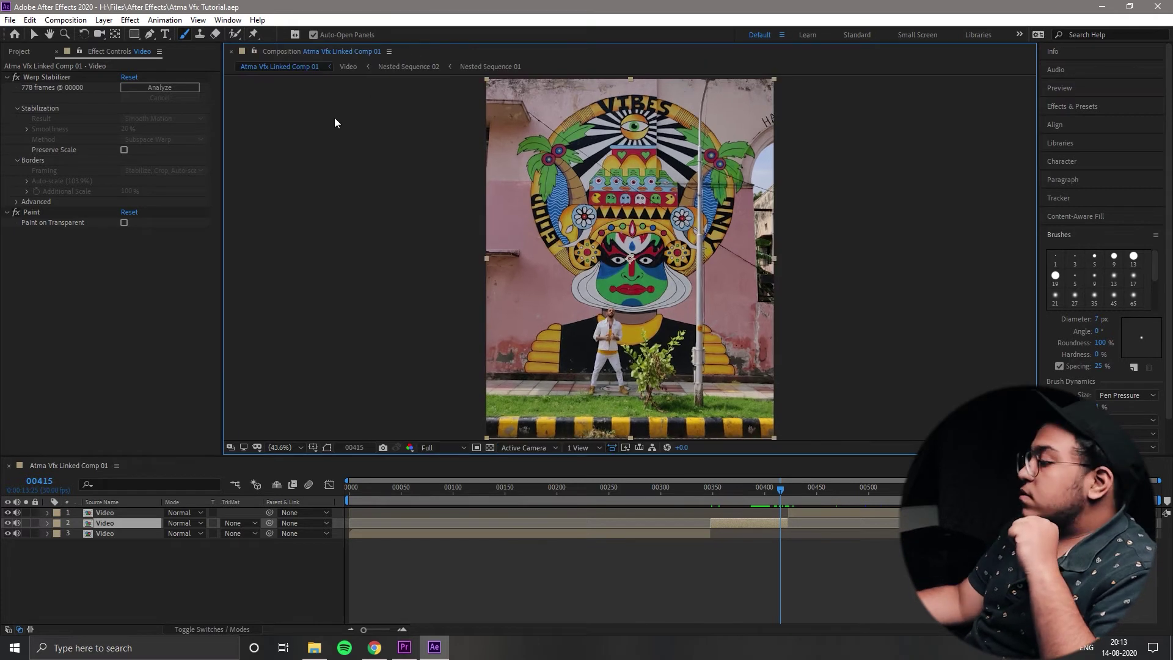
{"action": "left_click", "coordinate": [675, 490]}
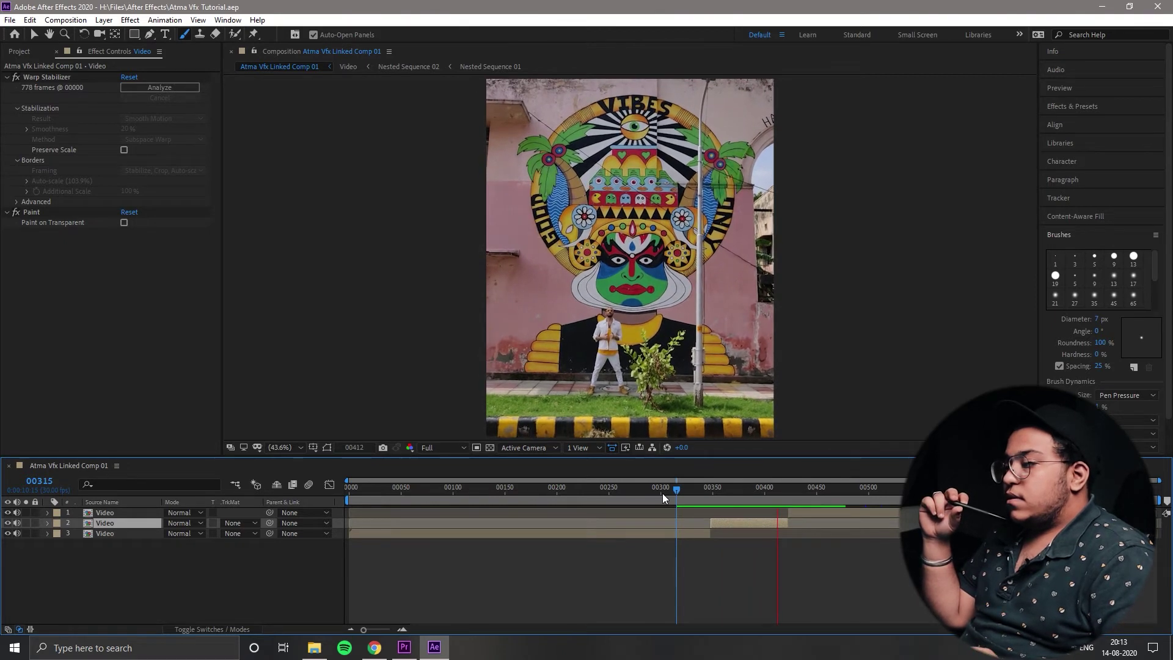
{"action": "key", "text": "space"}
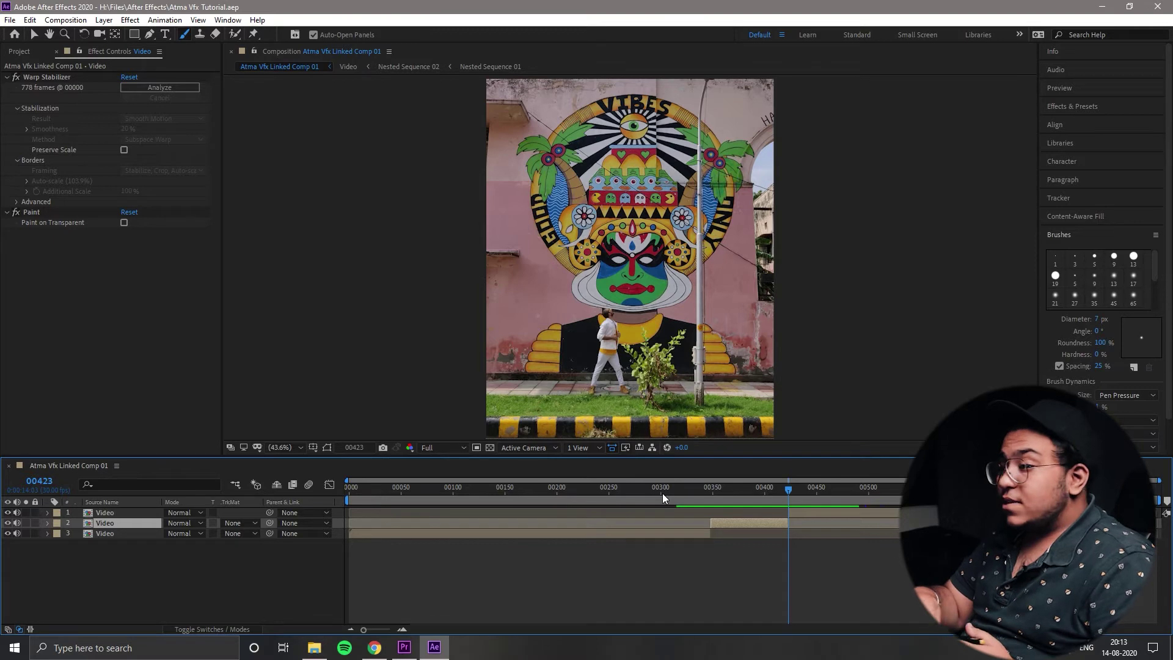
Step: Open the uppermost Video layer for painting at frame 423 and set the paint colours to cyan foreground and red background
{"action": "double_click", "coordinate": [802, 512]}
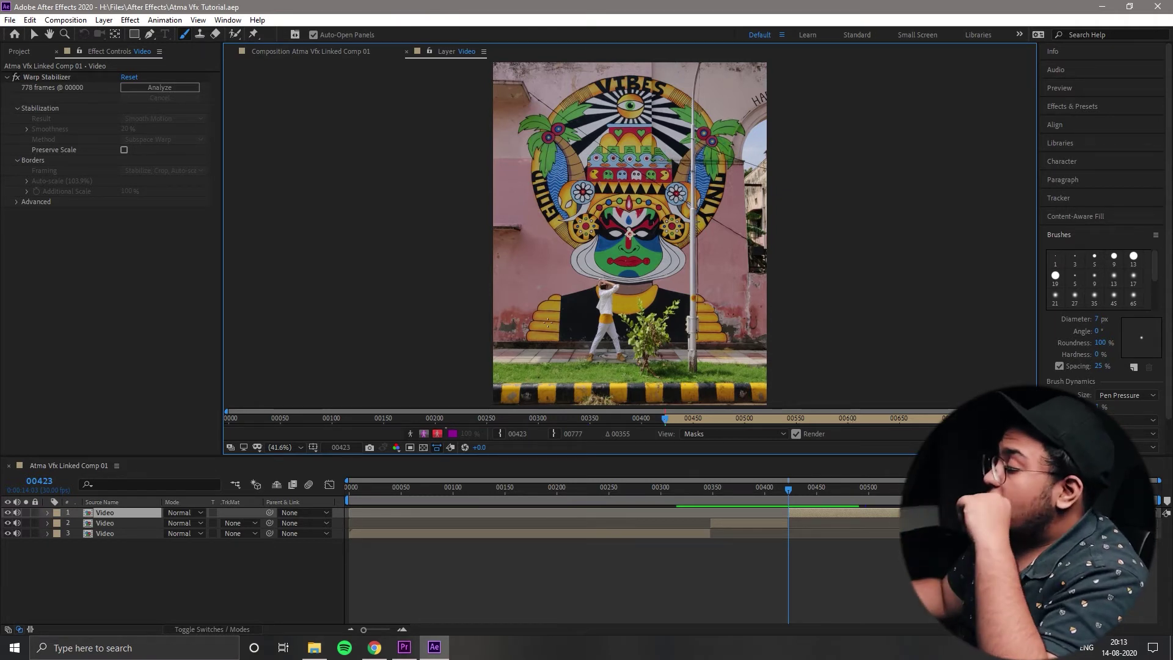
{"action": "left_click", "coordinate": [1062, 236]}
{"action": "left_click", "coordinate": [1069, 254]}
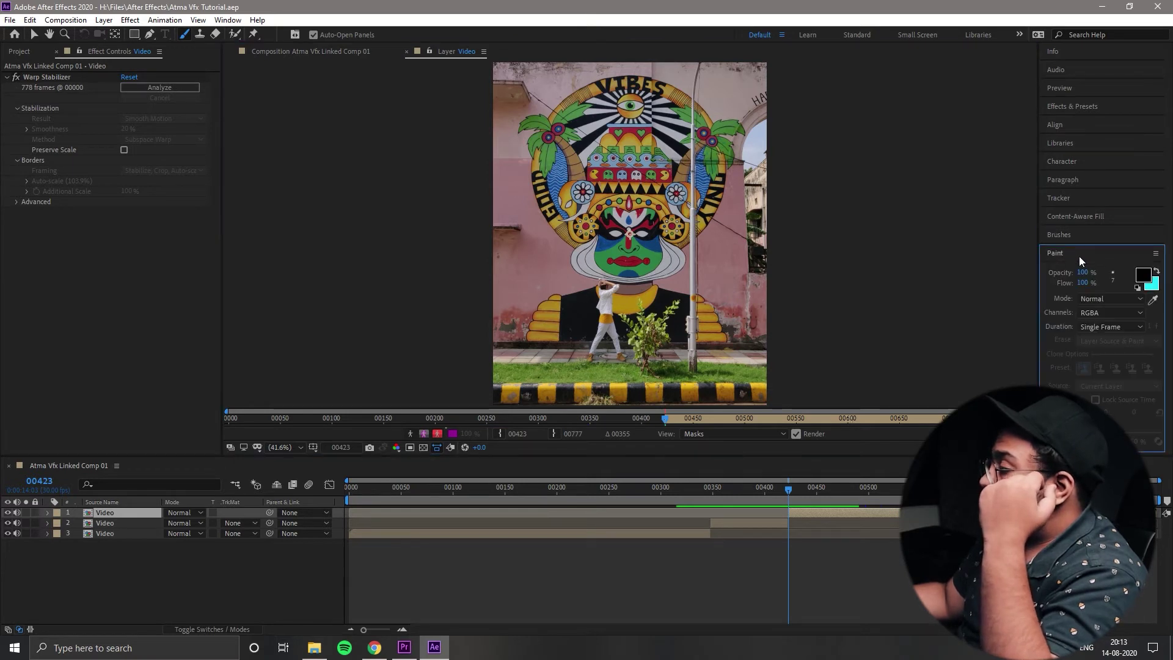
{"action": "left_click", "coordinate": [1142, 276]}
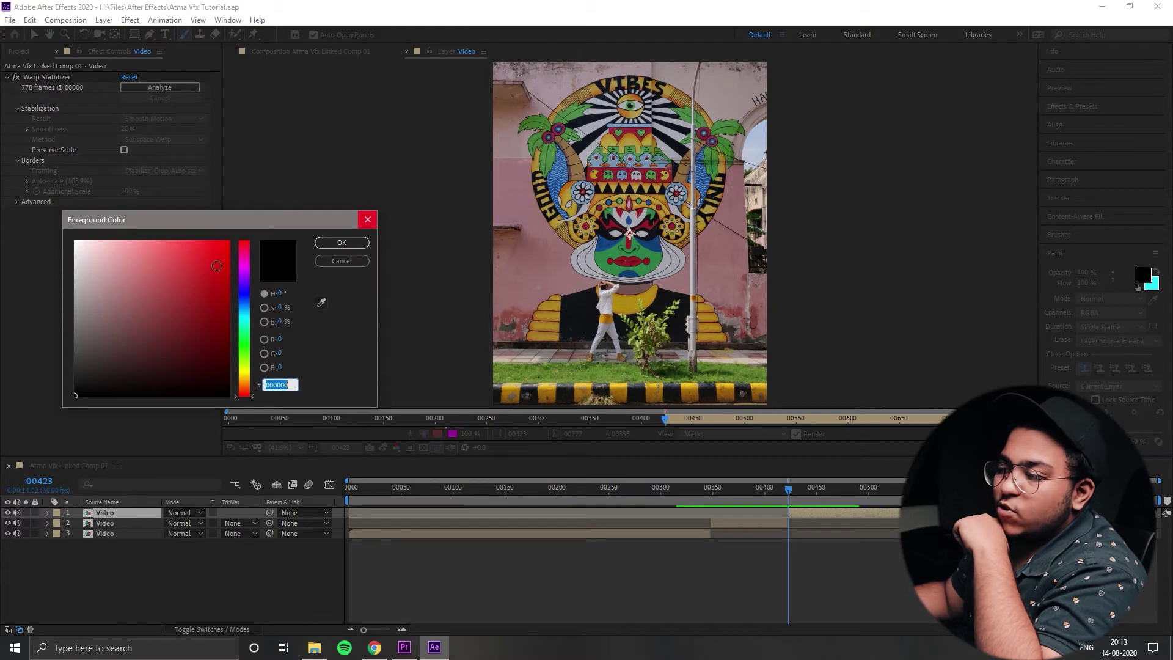
{"action": "type", "text": "FF0000"}
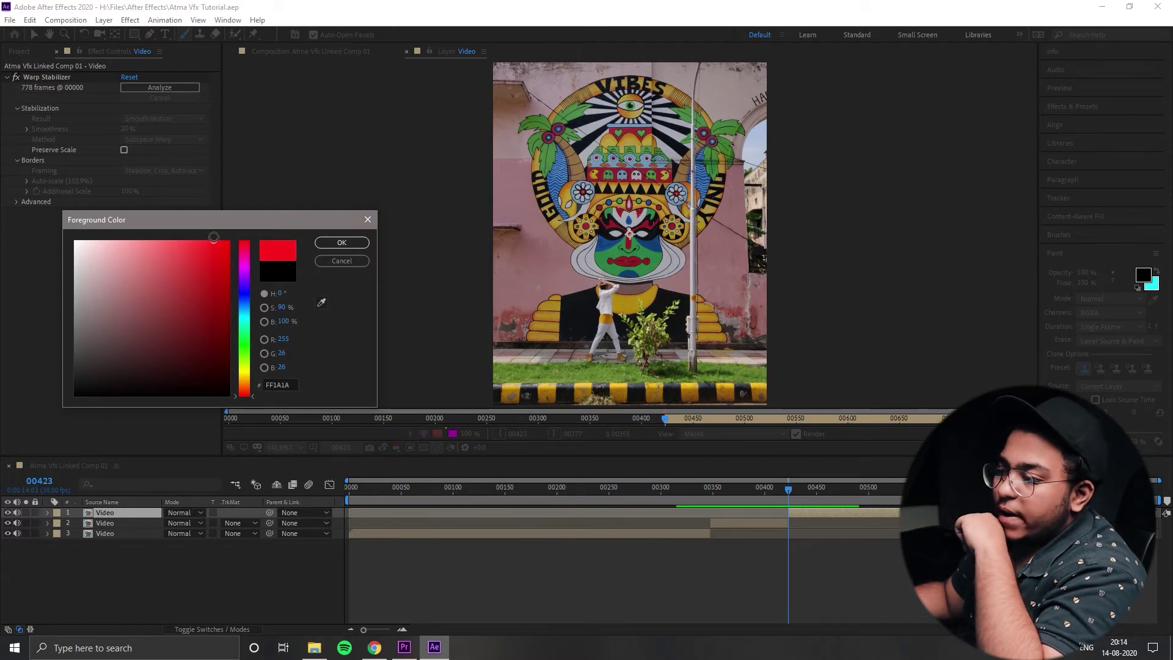
{"action": "left_click", "coordinate": [341, 243]}
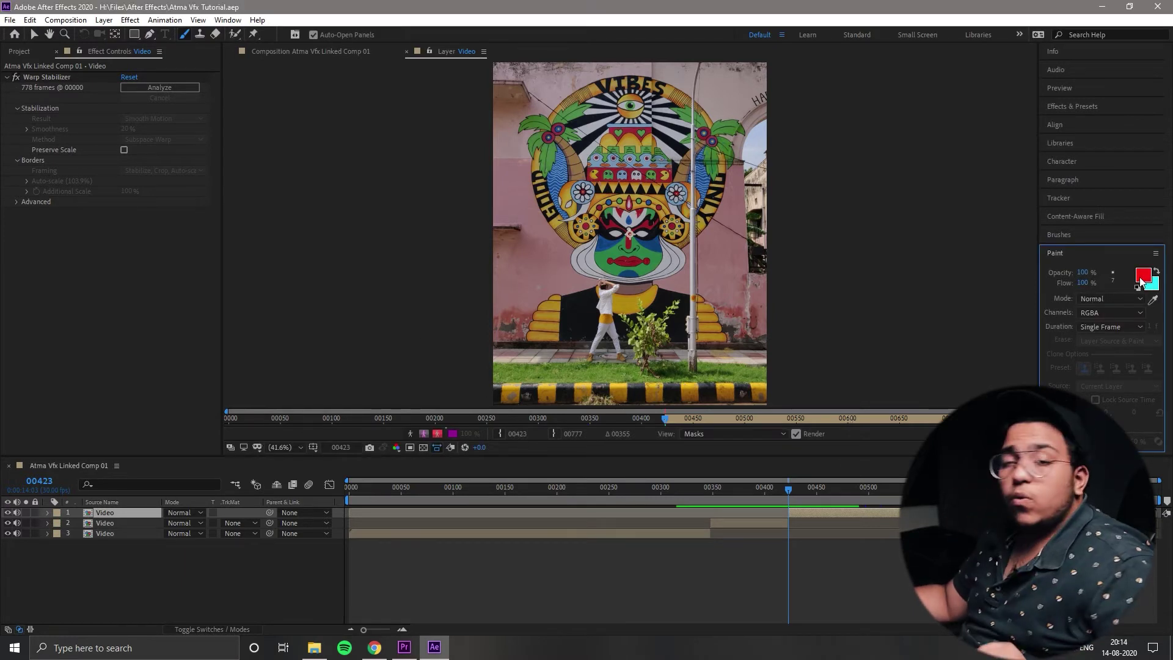
{"action": "key", "text": "x"}
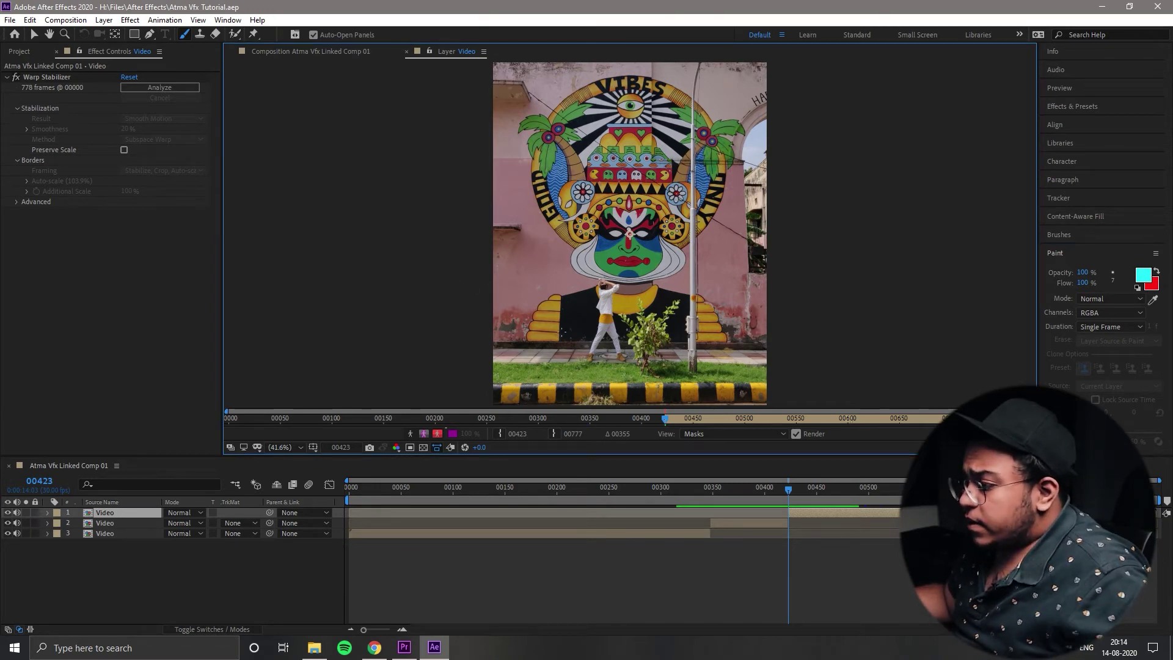
{"action": "scroll", "coordinate": [568, 329], "scroll_direction": "up", "scroll_amount": 3}
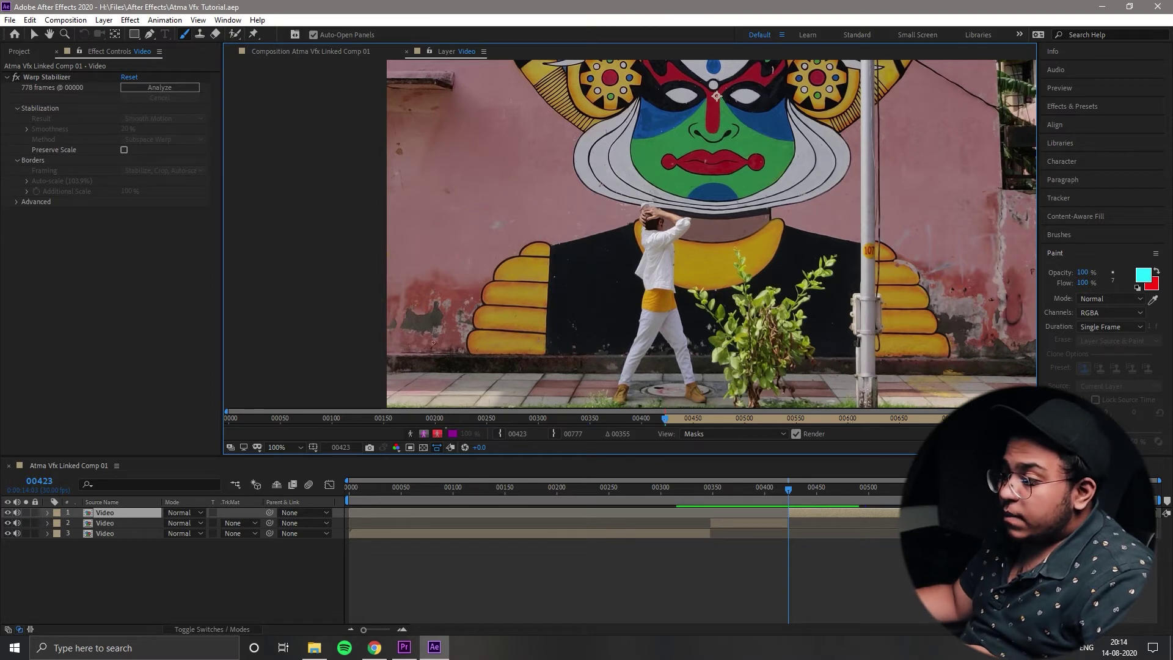
{"action": "left_click", "coordinate": [466, 348]}
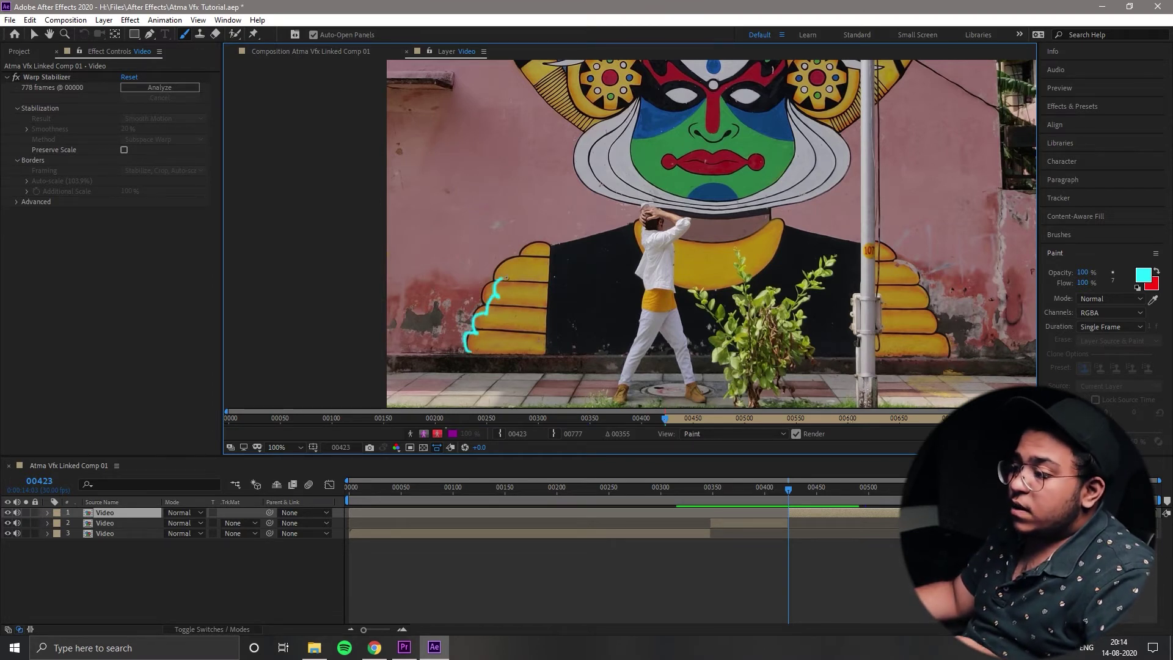
{"action": "left_click_drag", "start_coordinate": [506, 278], "coordinate": [507, 279]}
{"action": "key", "text": "ctrl+z"}
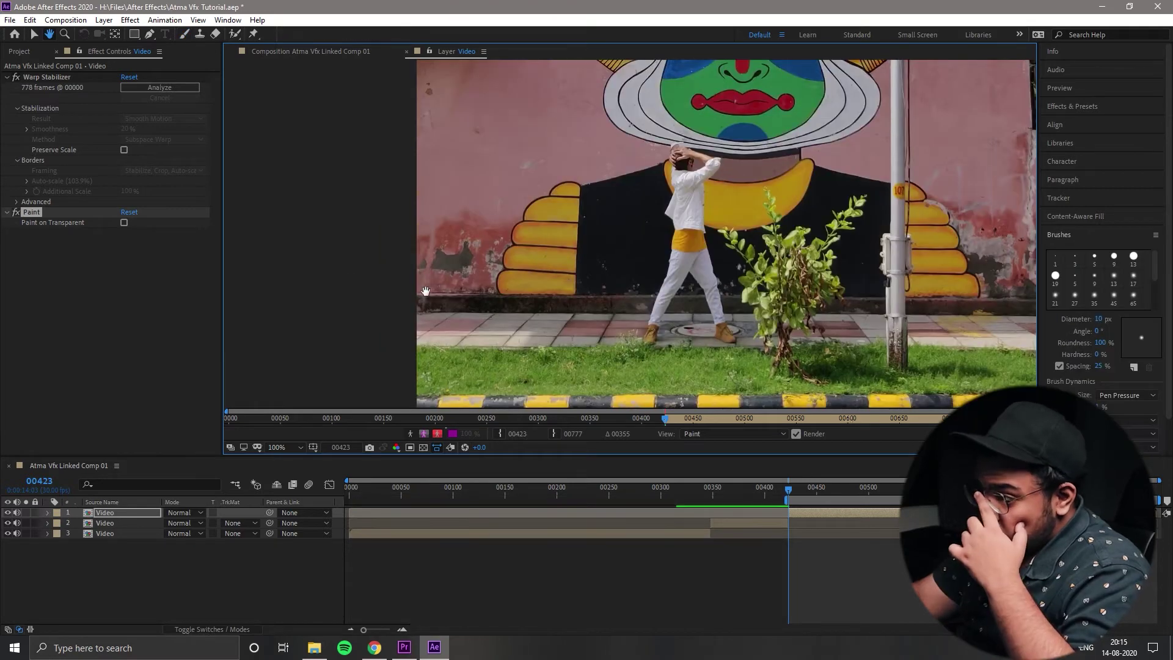
Step: Paint a cyan outline with the 10 px brush along the outer edge of the mural's left yellow shoulder on frame 423
{"action": "left_click_drag", "start_coordinate": [430, 291], "coordinate": [379, 335]}
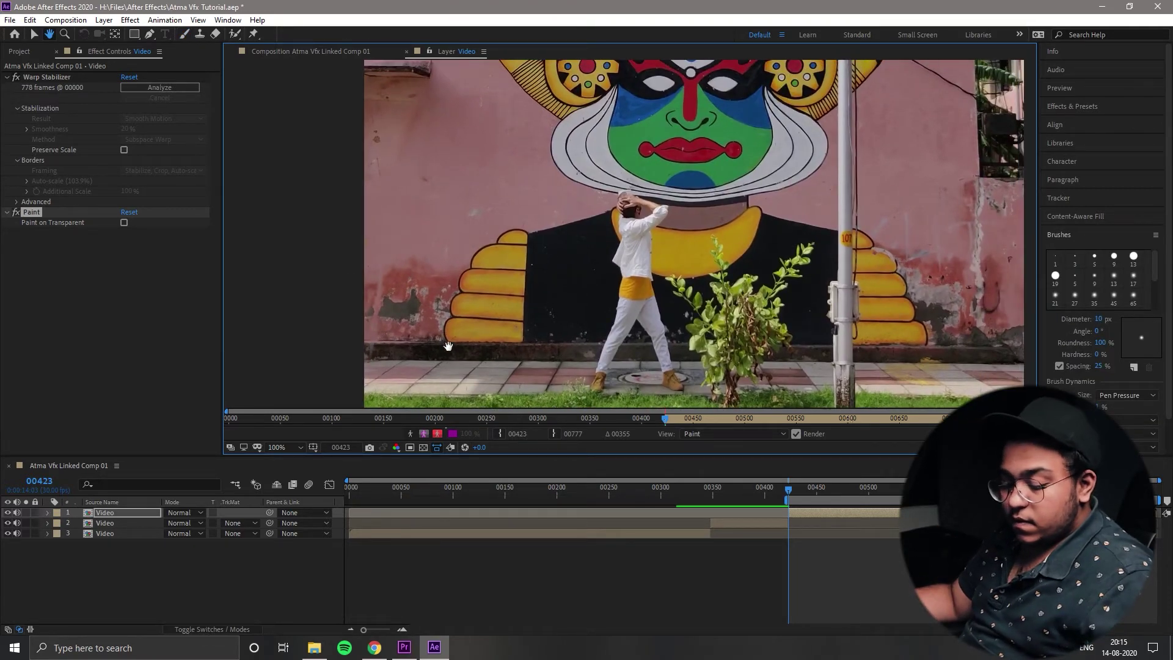
{"action": "left_click", "coordinate": [185, 34]}
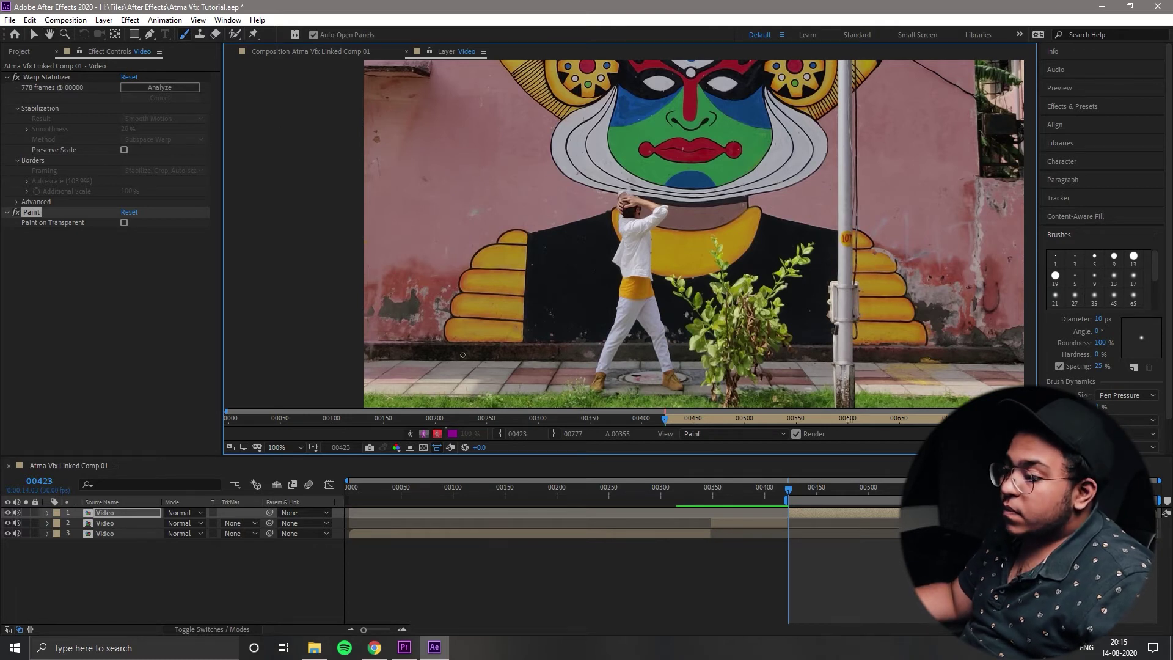
{"action": "mouse_move", "coordinate": [447, 319]}
{"action": "left_mouse_down"}
{"action": "mouse_move", "coordinate": [463, 274]}
{"action": "mouse_move", "coordinate": [524, 234]}
{"action": "left_mouse_up"}
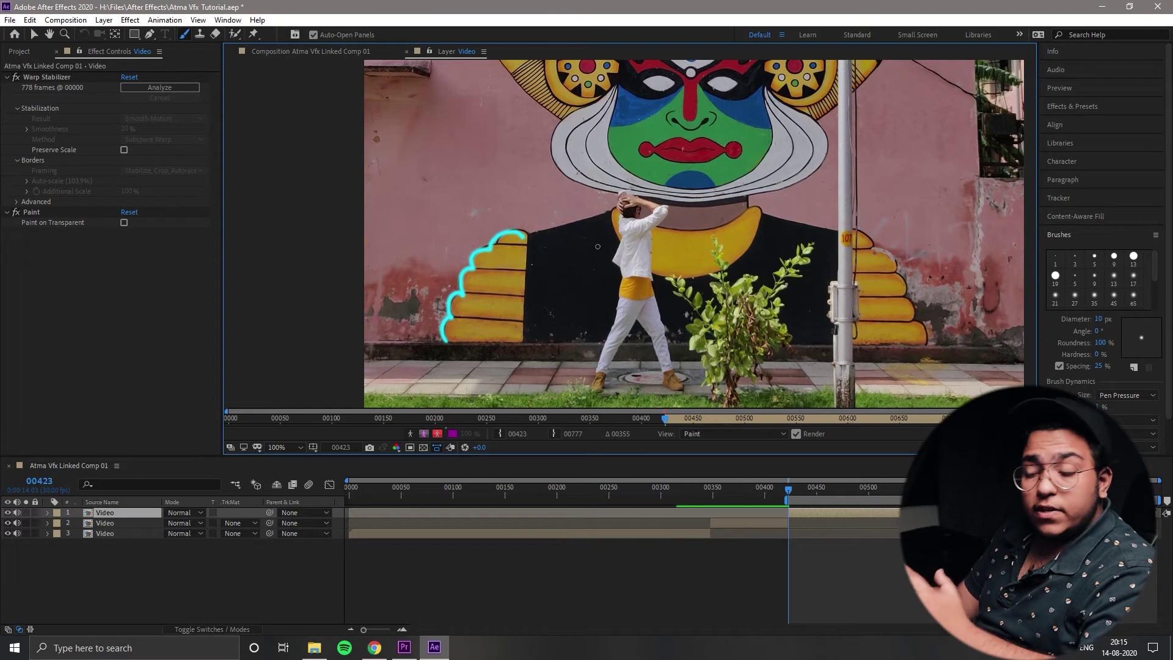
Step: Advance to frame 424 and swap the foreground and background paint colours to paint with red
{"action": "key", "text": "Page_Down"}
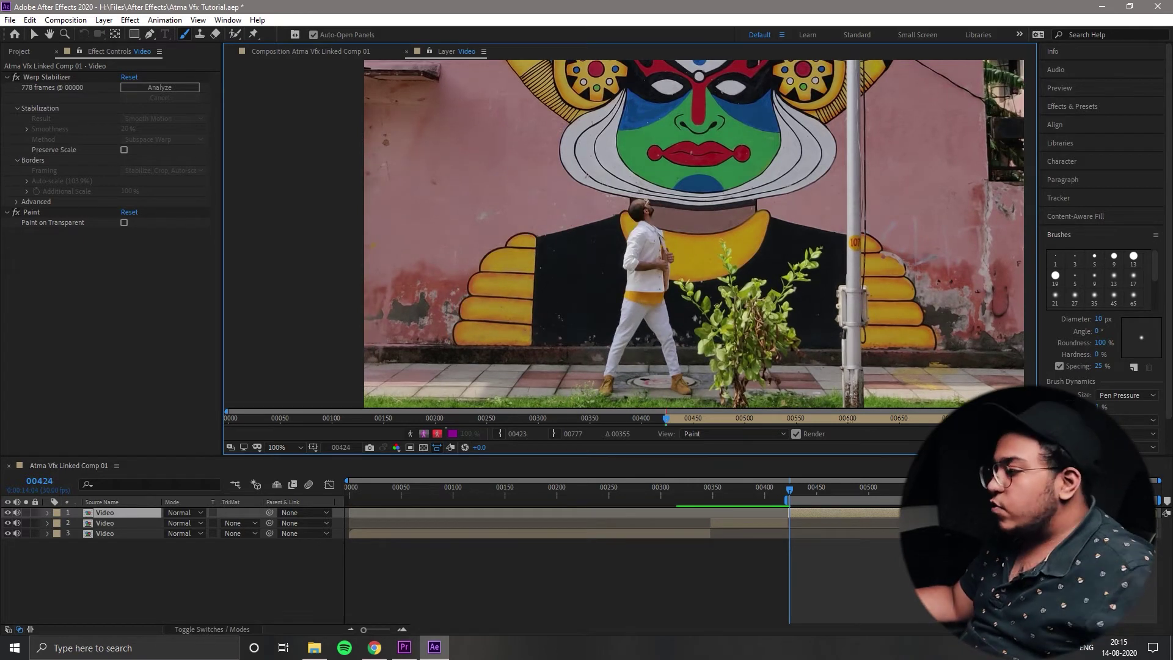
{"action": "left_click", "coordinate": [1063, 239]}
{"action": "left_click", "coordinate": [1066, 254]}
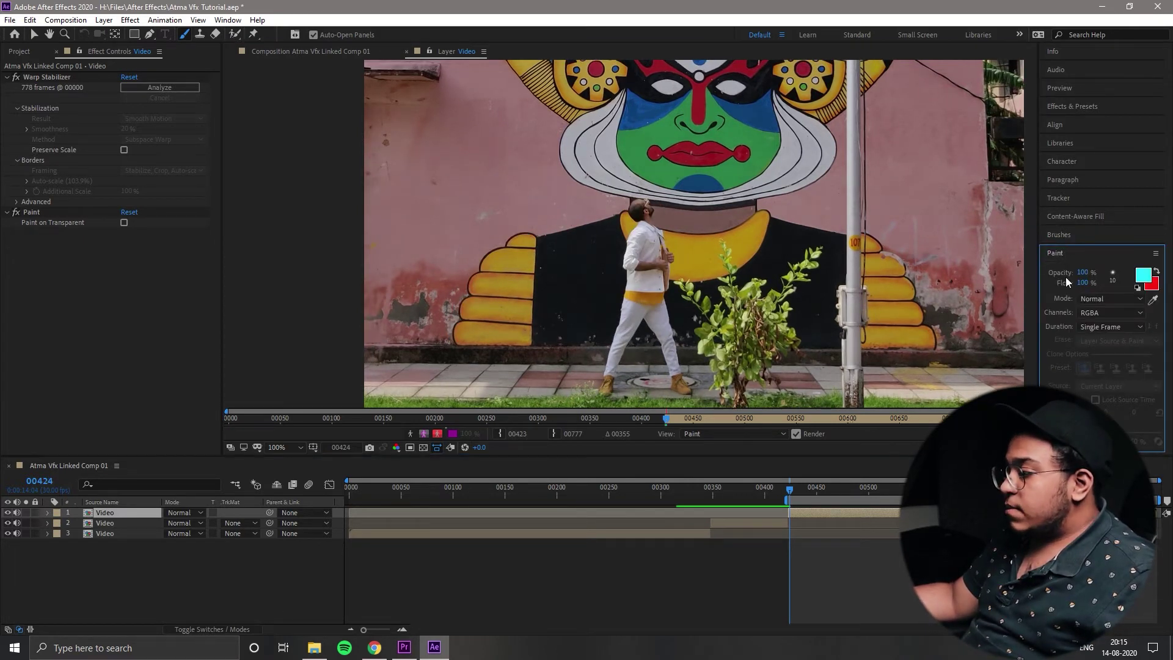
{"action": "key", "text": "x"}
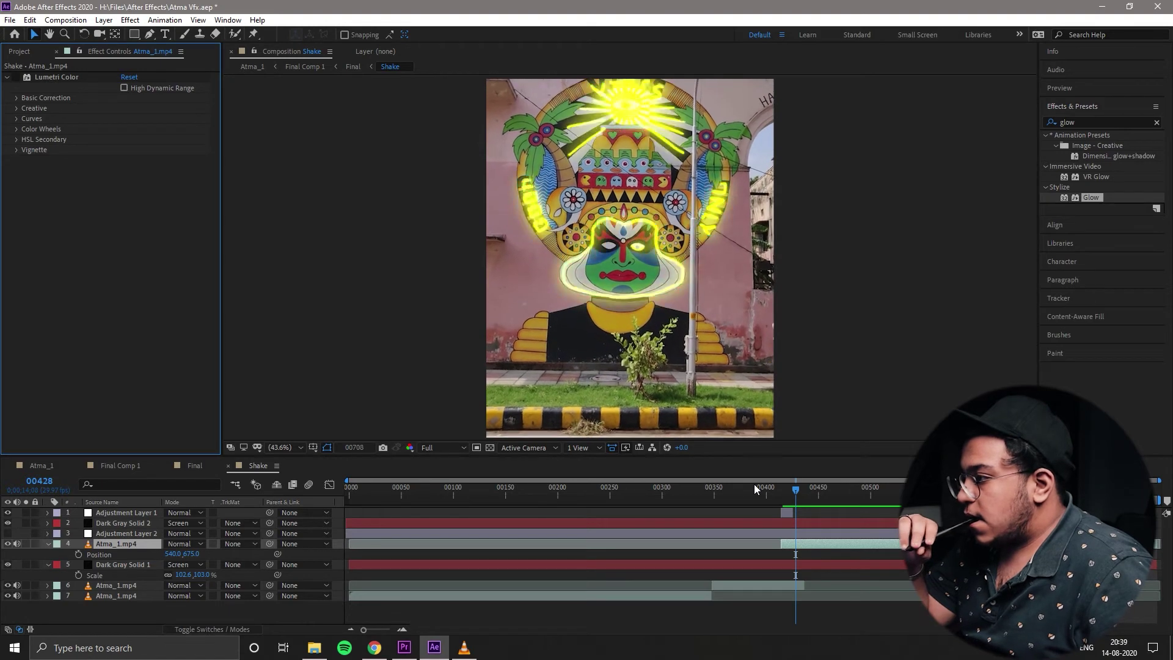
Step: Move to frame 389 in the Shake composition of the Atma Vfx project and save the project
{"action": "left_click", "coordinate": [754, 484]}
{"action": "key", "text": "ctrl+s"}
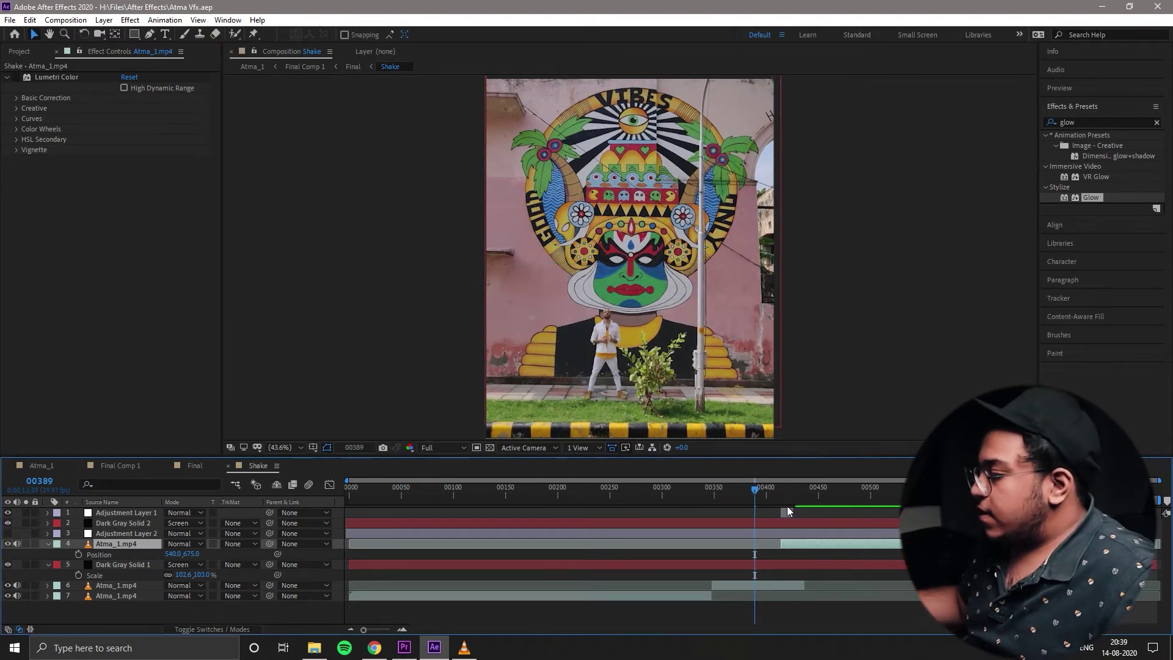
Step: Preview the Shake composition from frame 433 and open the effect settings of Dark Gray Solid 2
{"action": "left_click", "coordinate": [798, 507]}
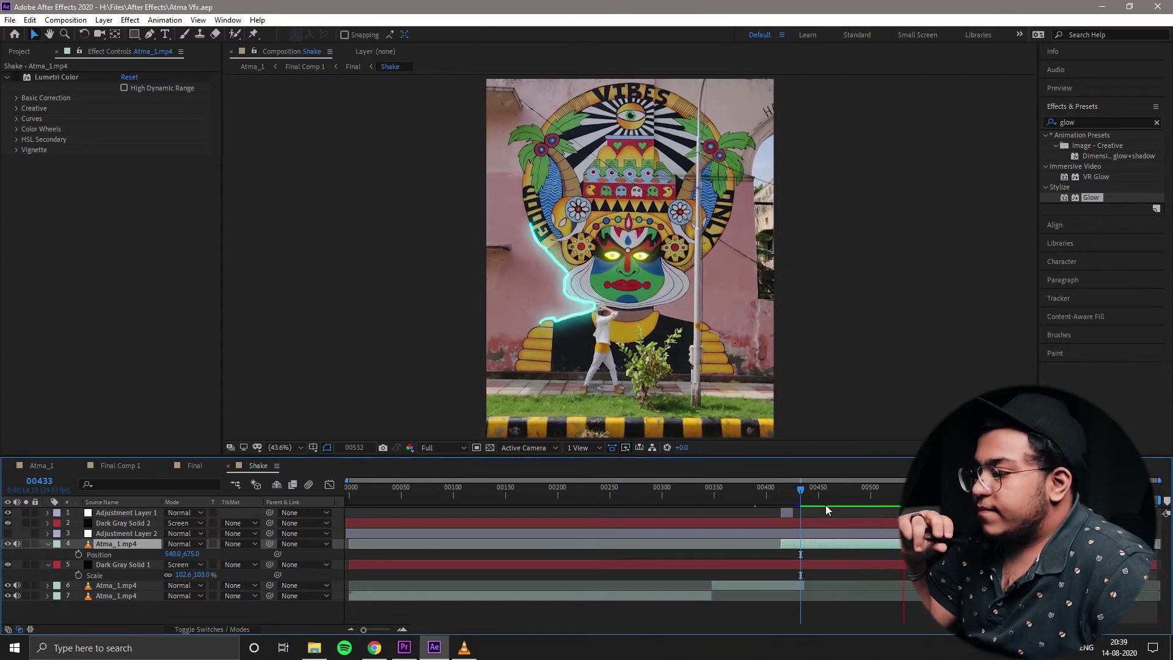
{"action": "key", "text": "space"}
{"action": "left_click", "coordinate": [117, 522]}
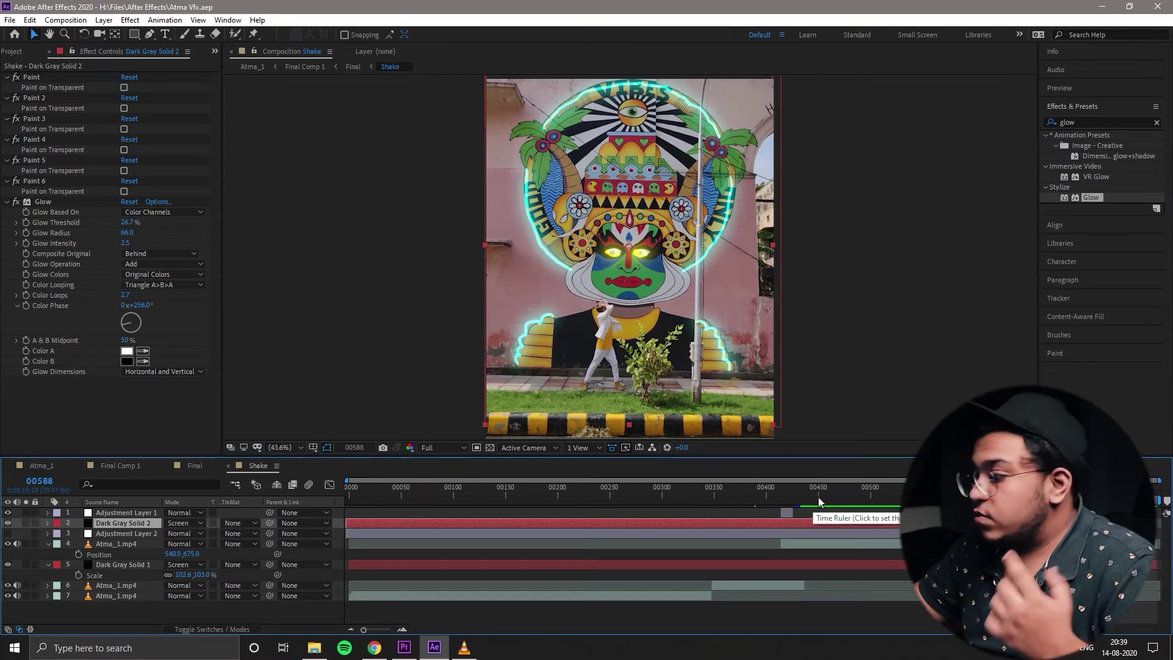
Step: Examine the Opacity Flash - random and Solid Composite effects on Adjustment Layer 1 and preview the flash from frame 414
{"action": "left_click_drag", "start_coordinate": [819, 496], "coordinate": [783, 502]}
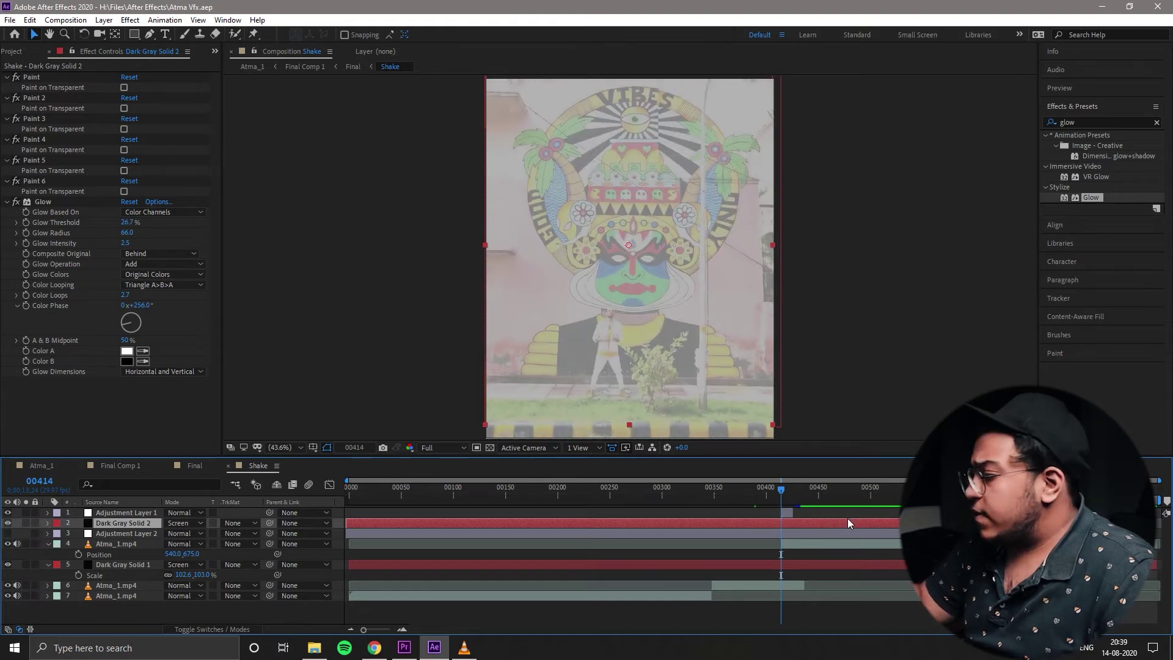
{"action": "left_click", "coordinate": [787, 514]}
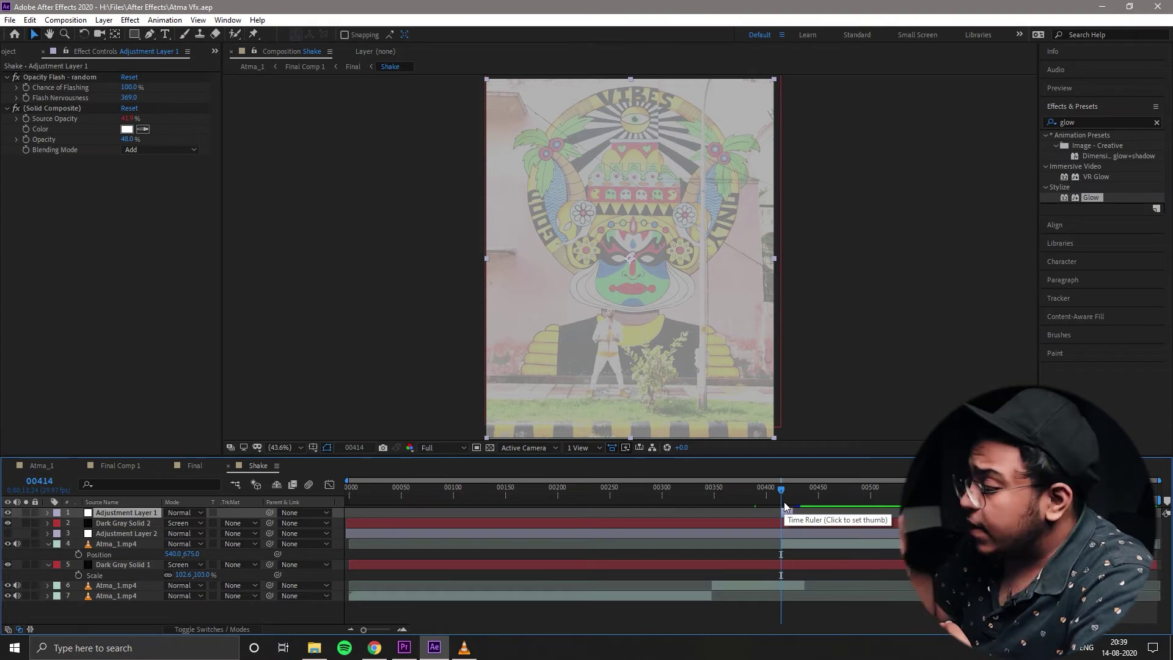
{"action": "left_click", "coordinate": [61, 80]}
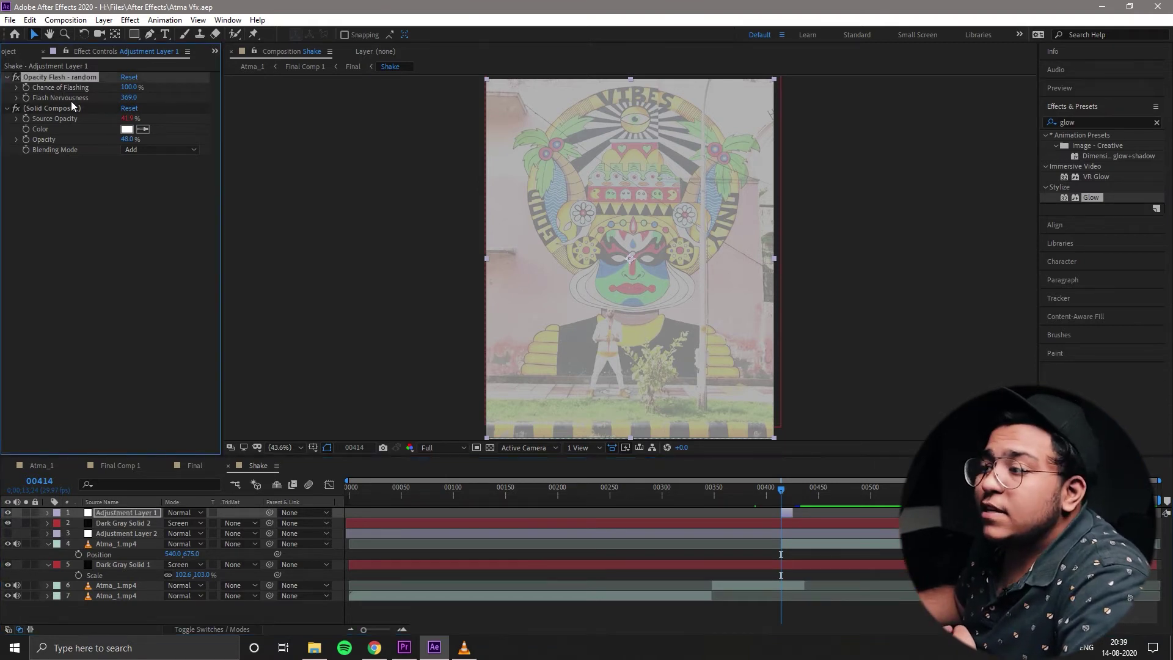
{"action": "left_click", "coordinate": [72, 109]}
{"action": "left_click", "coordinate": [72, 80]}
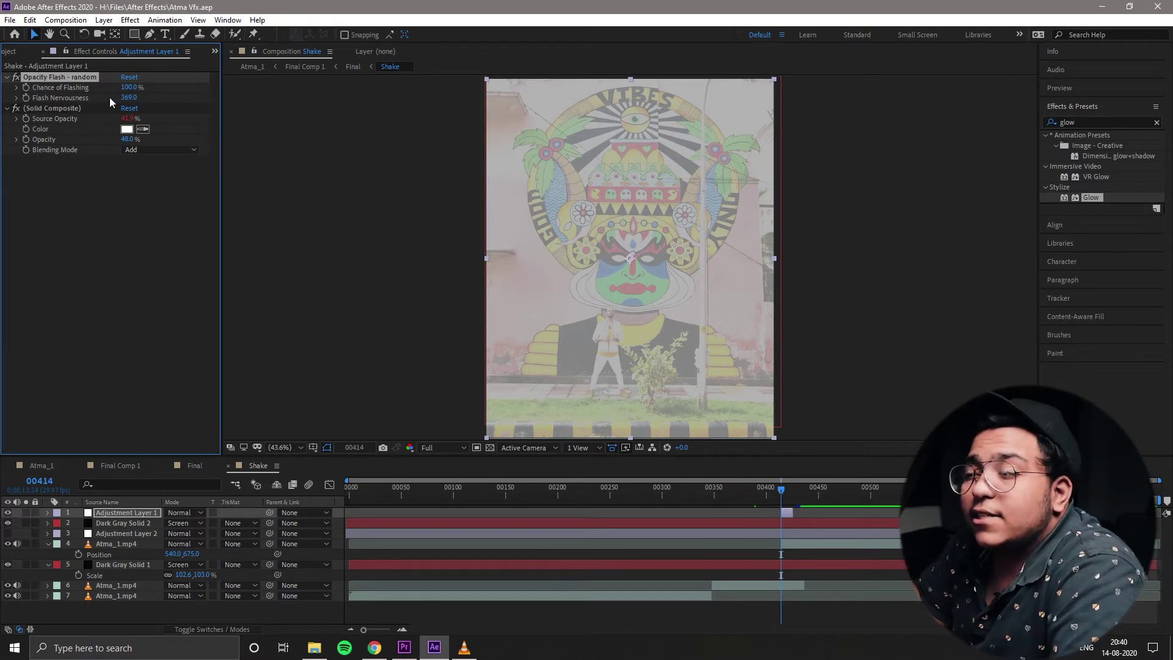
{"action": "key", "text": "space"}
{"action": "key", "text": "space"}
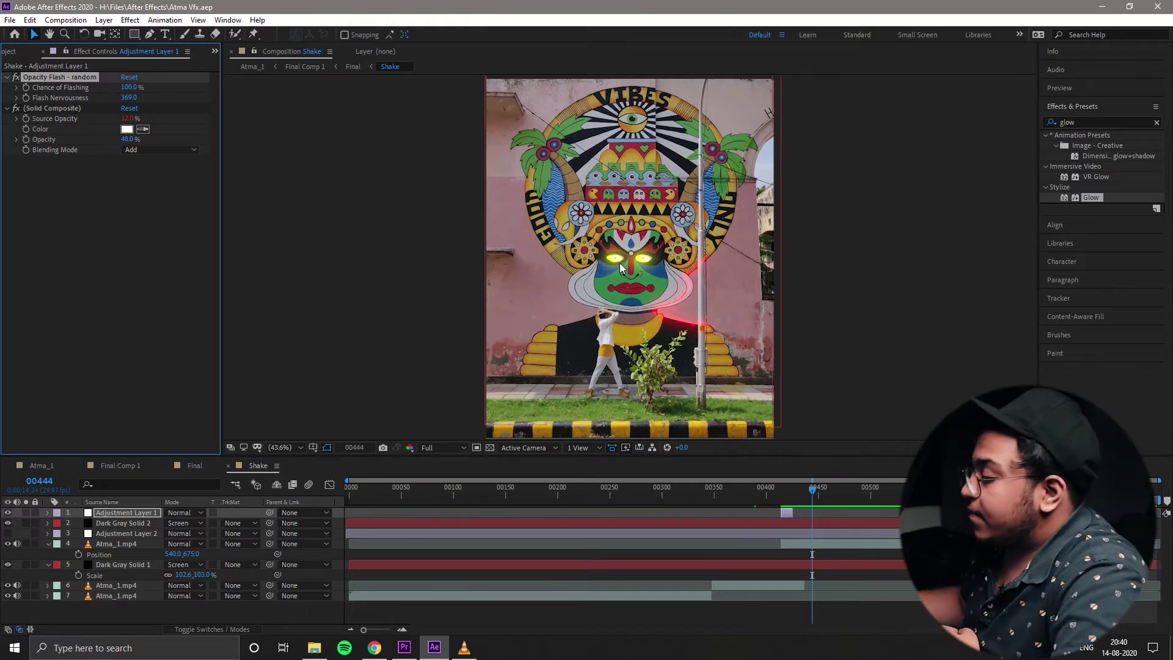
Step: Remove all effects from the Atma_1.mp4 clip on layer 4 and apply a fresh Lumetri Color effect to it
{"action": "left_click", "coordinate": [792, 547]}
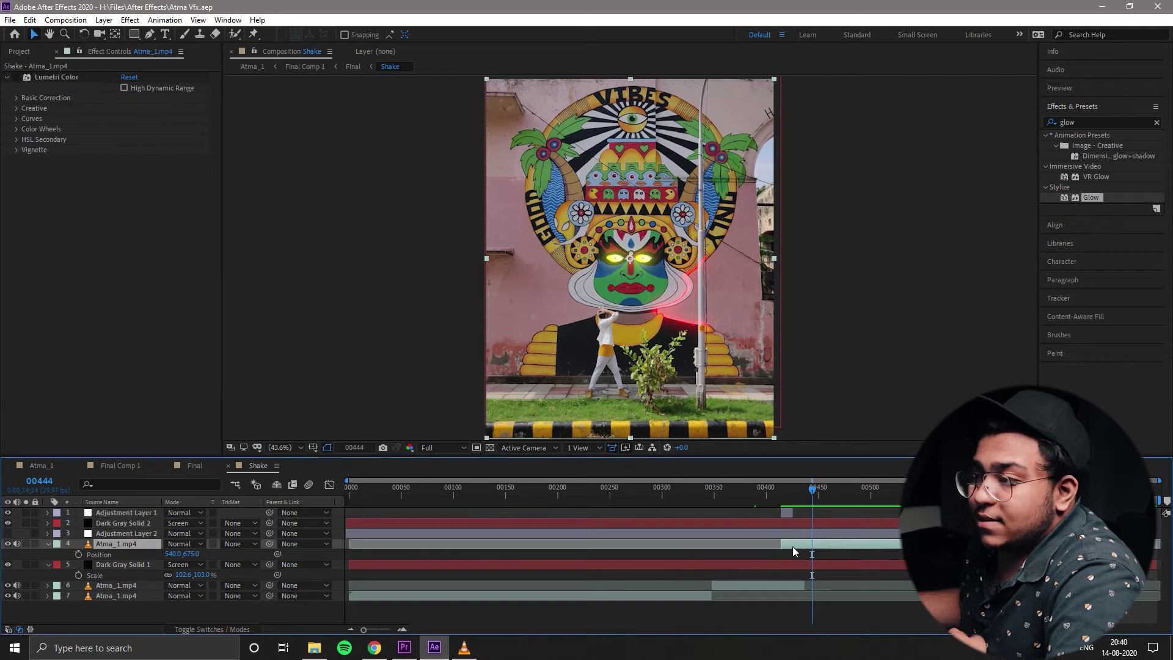
{"action": "key", "text": "ctrl+shift+e"}
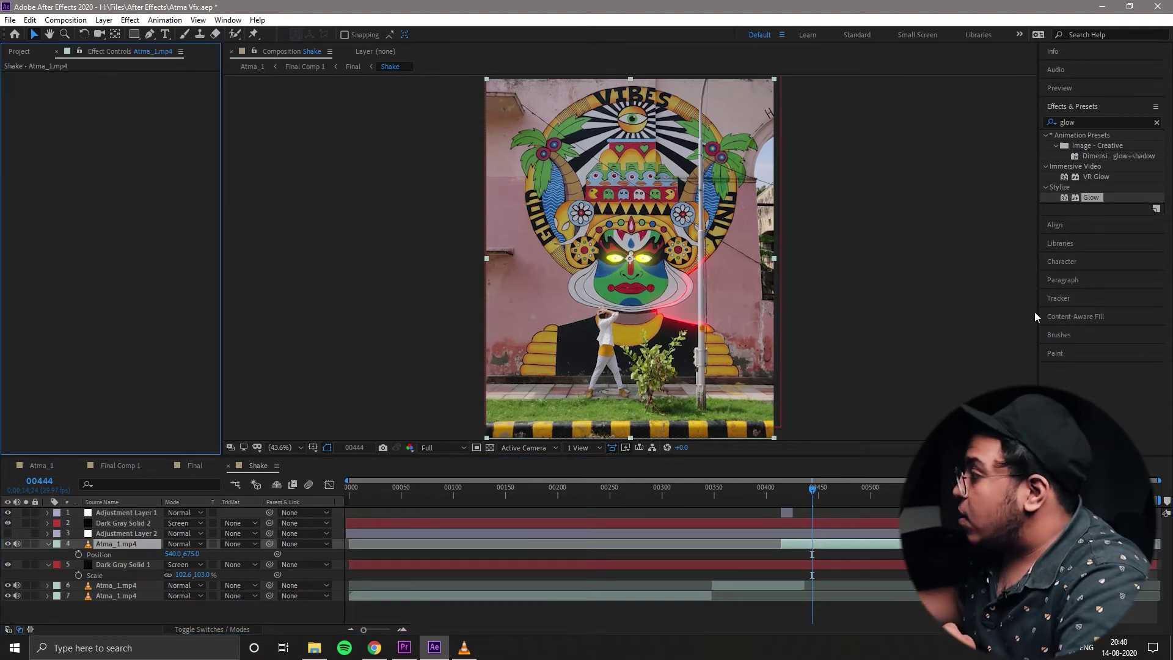
{"action": "key", "text": "BackSpace"}
{"action": "key", "text": "BackSpace"}
{"action": "key", "text": "BackSpace"}
{"action": "key", "text": "BackSpace"}
{"action": "type", "text": "lumetri"}
{"action": "left_click_drag", "start_coordinate": [1104, 145], "coordinate": [114, 266]}
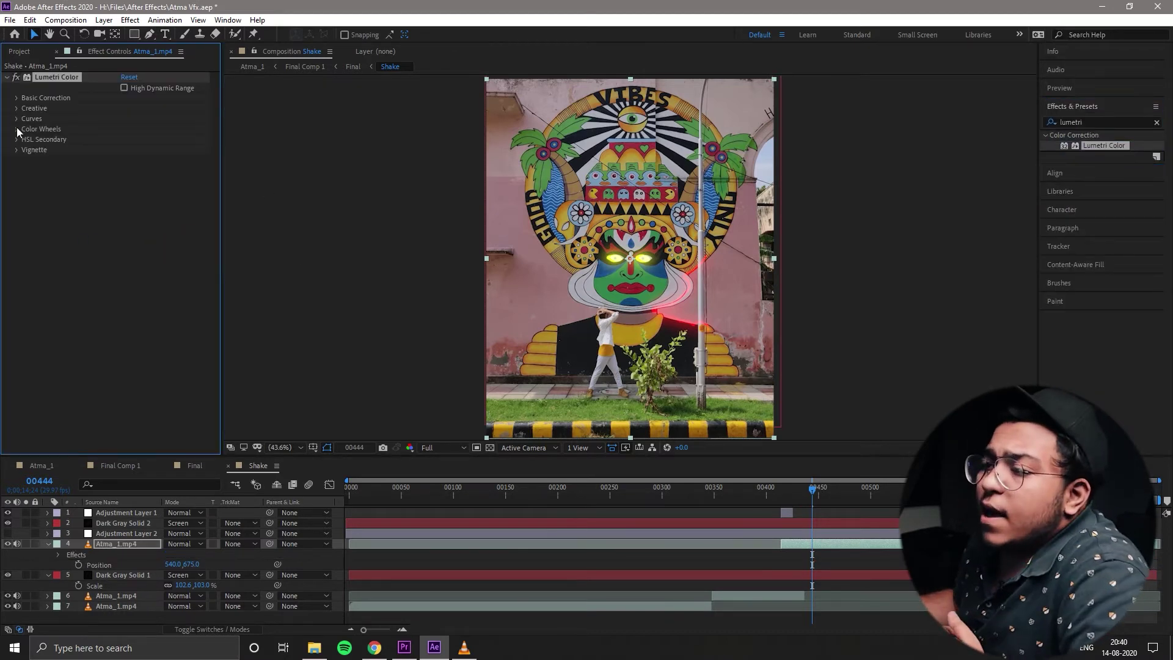
Step: Set Lumetri's Basic Correction to temperature -151, tint -5, contrast 8, highlights -38, shadows -67, whites -37 and blacks -38
{"action": "left_click", "coordinate": [19, 99]}
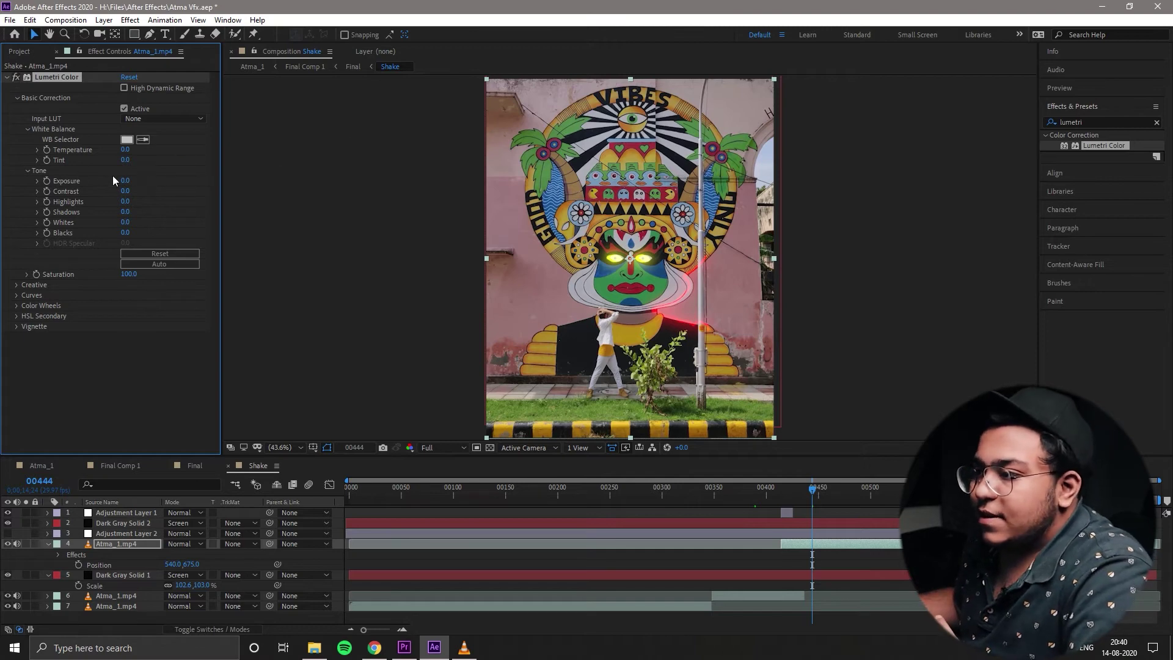
{"action": "left_click_drag", "start_coordinate": [125, 153], "coordinate": [103, 159]}
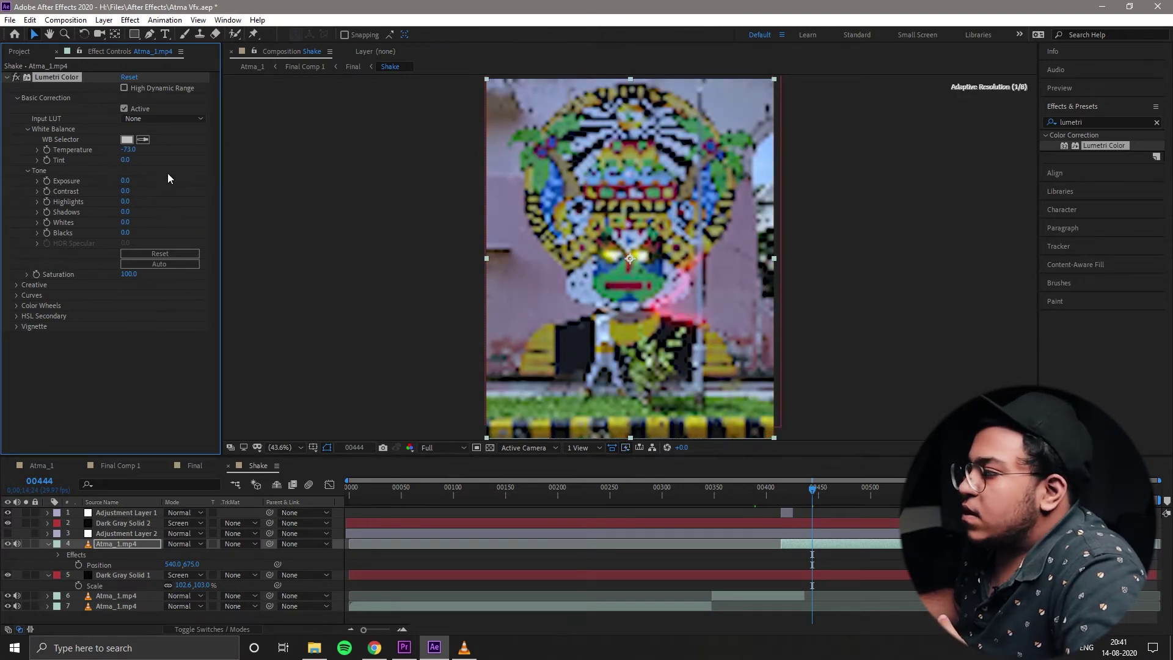
{"action": "left_click_drag", "start_coordinate": [113, 153], "coordinate": [116, 153]}
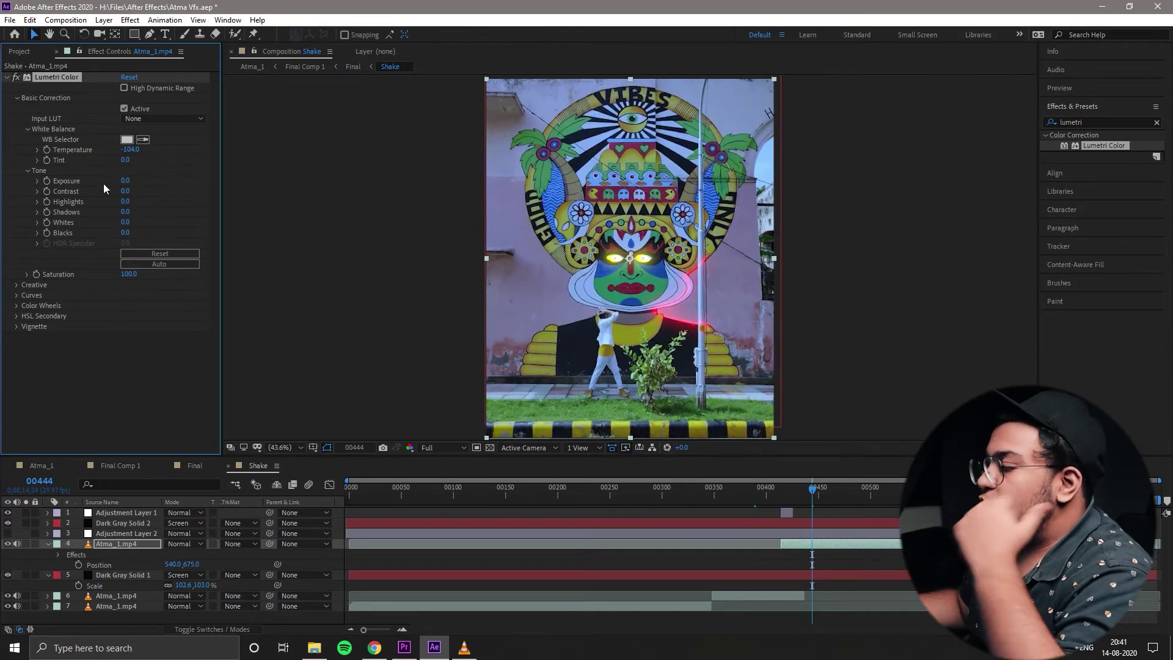
{"action": "left_click_drag", "start_coordinate": [141, 188], "coordinate": [105, 158]}
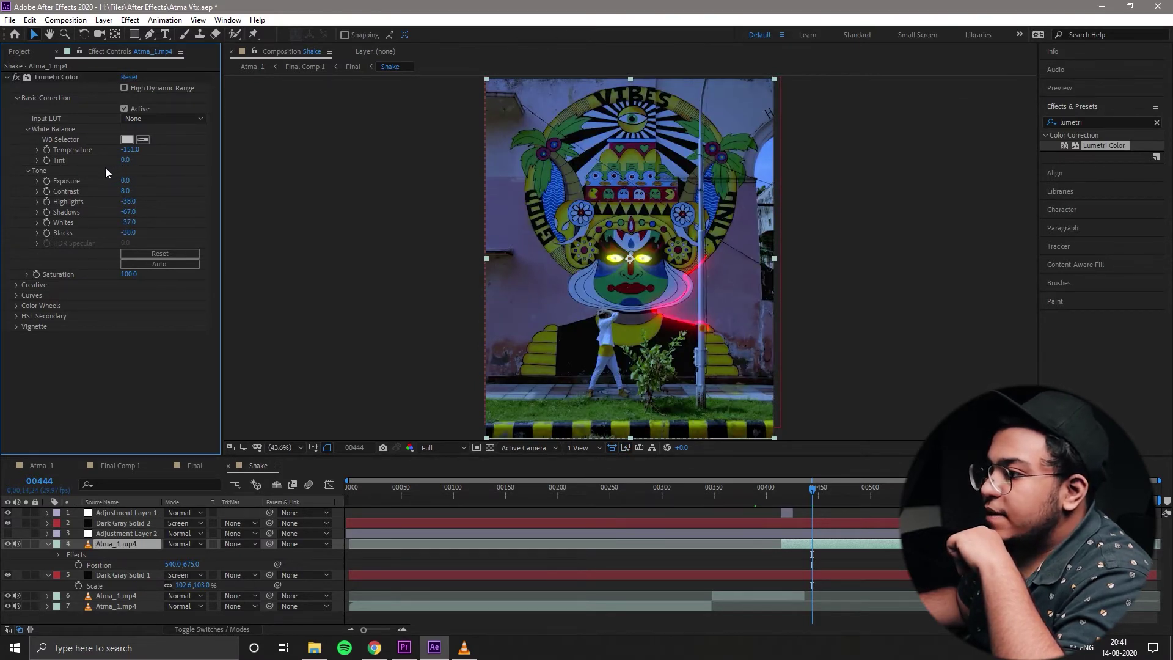
{"action": "left_click_drag", "start_coordinate": [125, 159], "coordinate": [112, 164]}
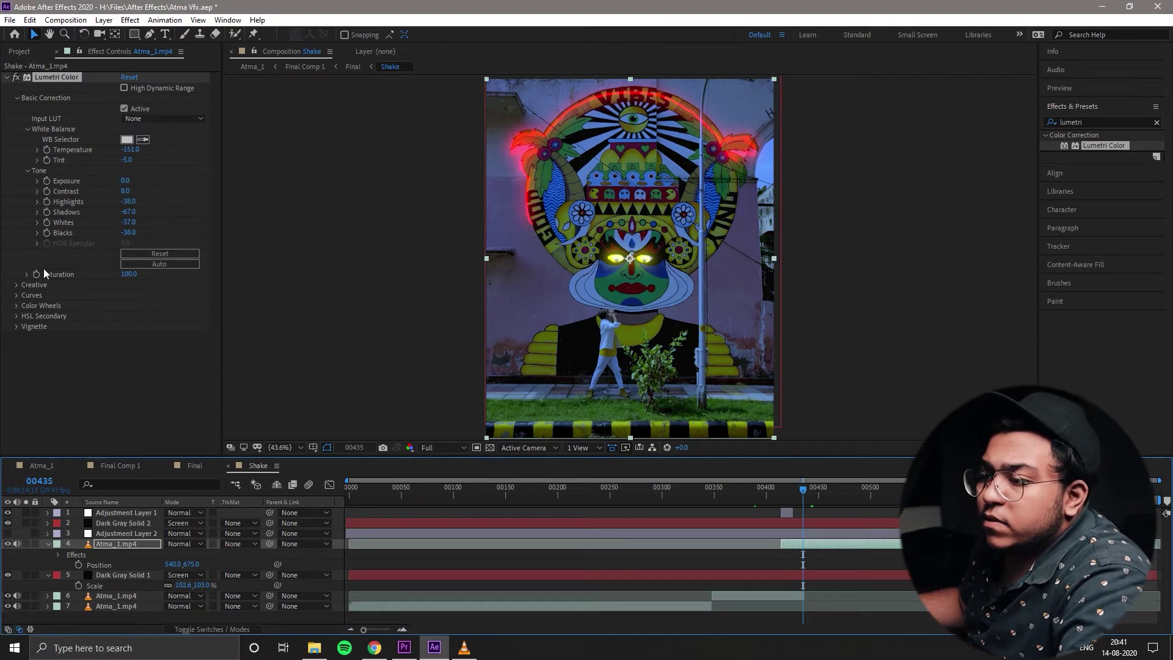
Step: Shift Lumetri's shadow tint towards blue and highlight tint towards green-cyan, with tint balance 45 and exposure -0.5
{"action": "left_click", "coordinate": [17, 285]}
{"action": "scroll", "coordinate": [75, 288], "scroll_direction": "down", "scroll_amount": 1}
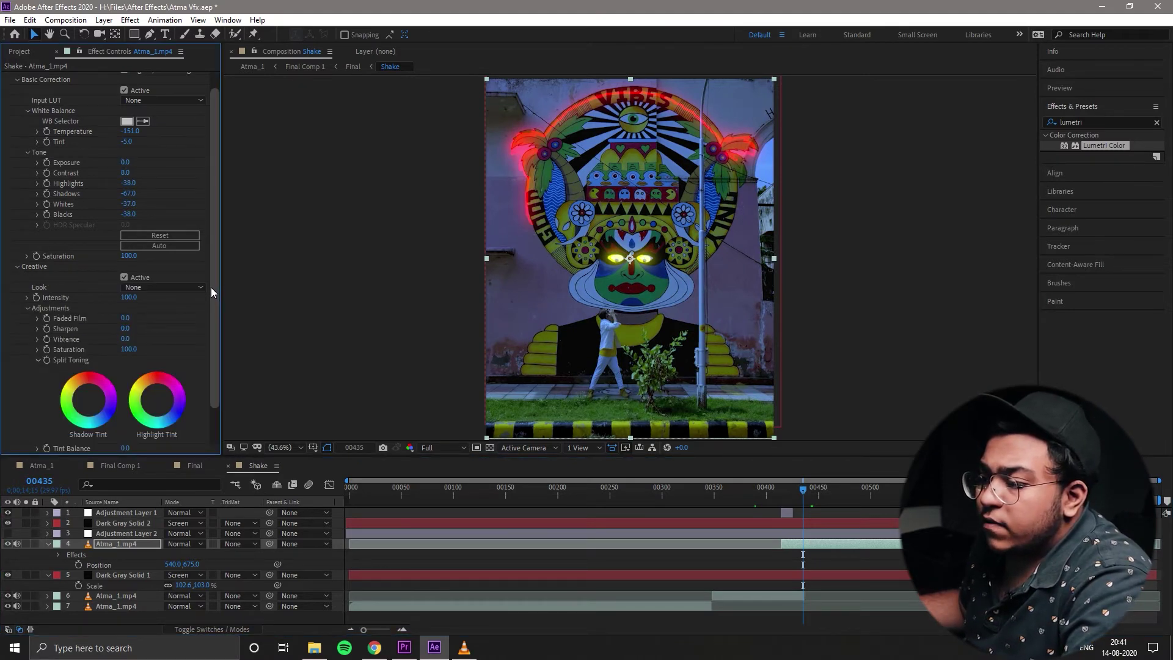
{"action": "scroll", "coordinate": [211, 287], "scroll_direction": "down", "scroll_amount": 2}
{"action": "left_click_drag", "start_coordinate": [89, 367], "coordinate": [87, 355]}
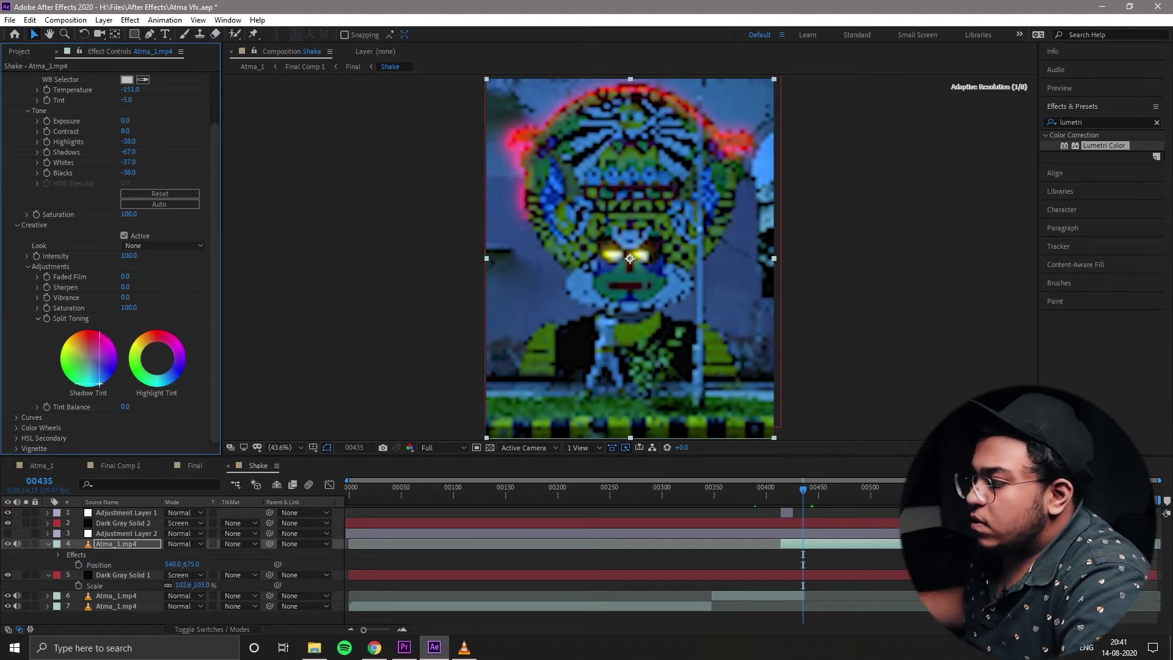
{"action": "left_click_drag", "start_coordinate": [98, 383], "coordinate": [367, 390]}
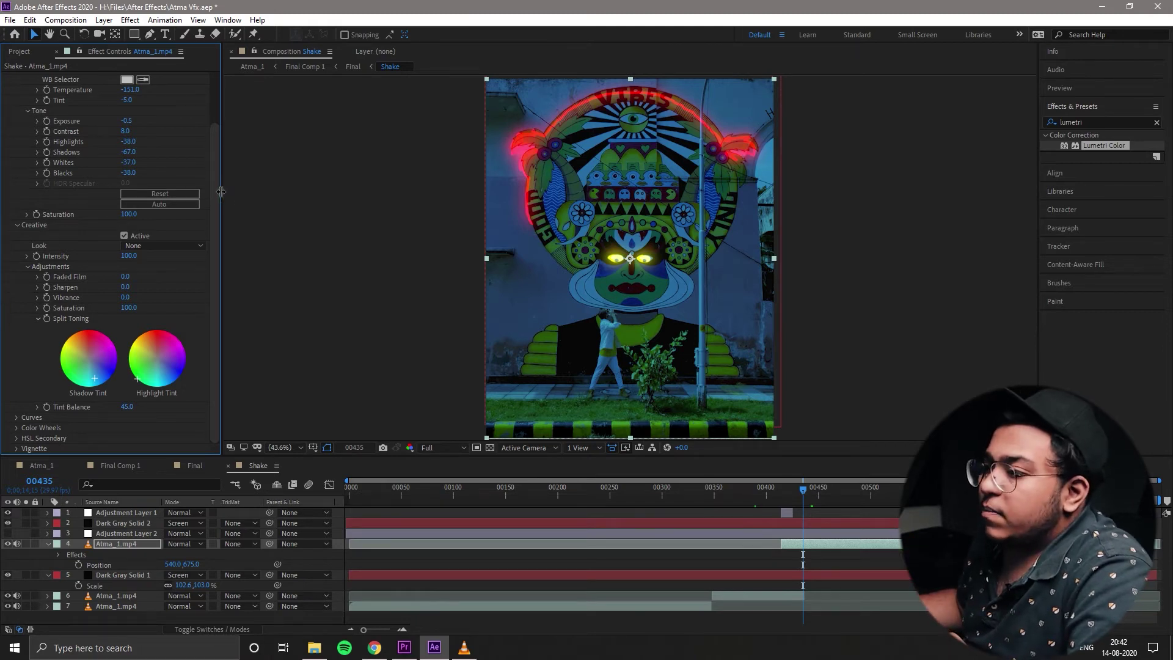
Step: Compare the clip with the Lumetri Color effect disabled and enabled, and review its settings
{"action": "scroll", "coordinate": [216, 181], "scroll_direction": "up", "scroll_amount": 2}
{"action": "left_click", "coordinate": [18, 77]}
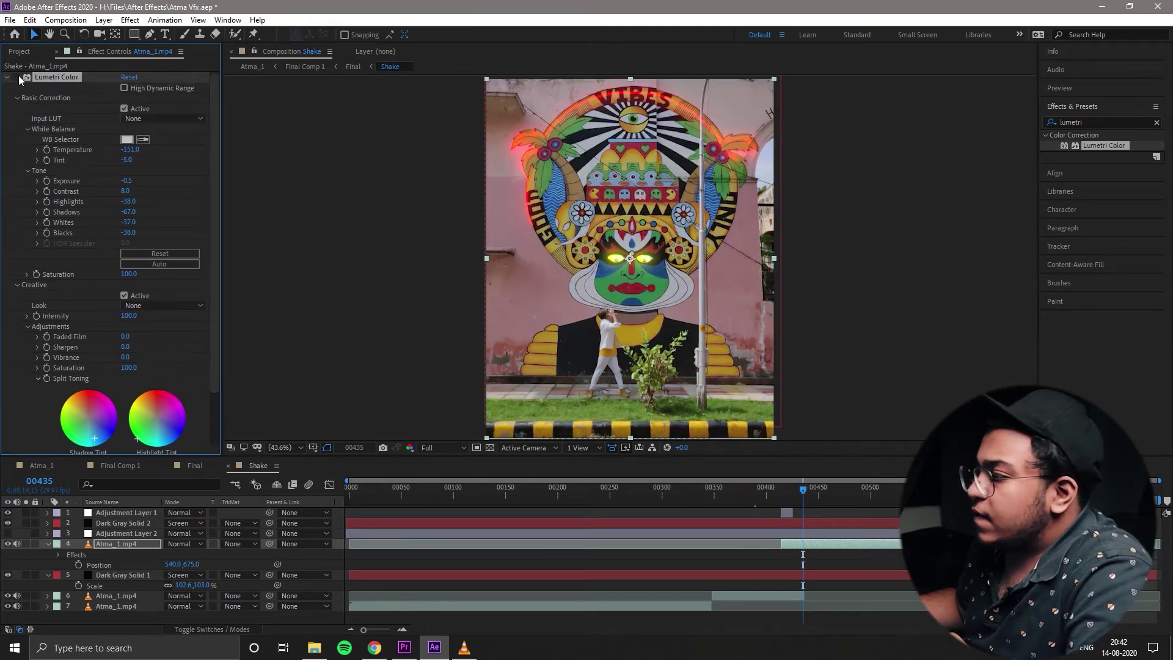
{"action": "left_click", "coordinate": [16, 77]}
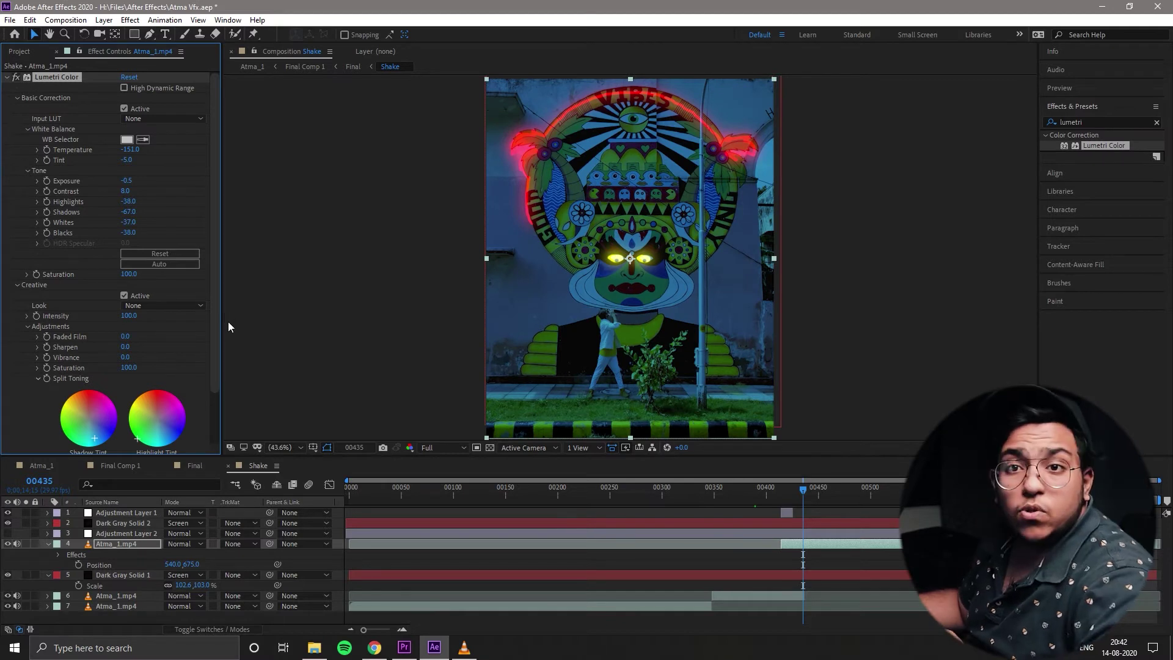
{"action": "scroll", "coordinate": [212, 272], "scroll_direction": "down", "scroll_amount": 2}
{"action": "scroll", "coordinate": [214, 375], "scroll_direction": "up", "scroll_amount": 2}
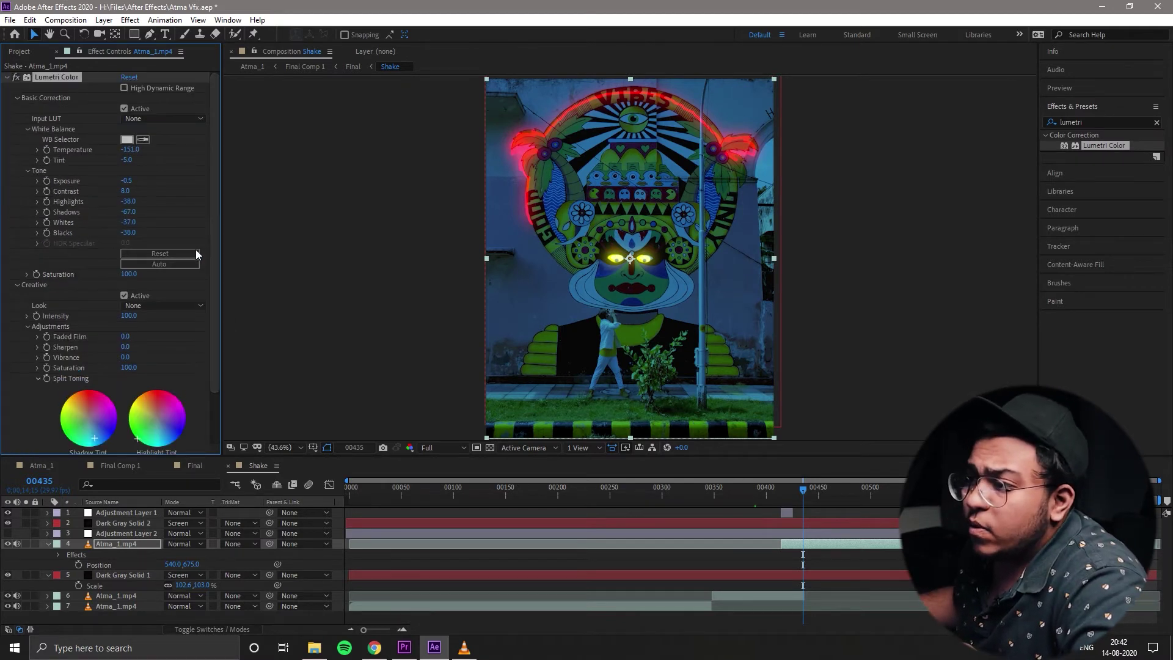
Step: Darken the clip with Lumetri's white RGB curve, and on the blue curve raise the shadows and lower the highlights slightly
{"action": "left_click", "coordinate": [18, 99]}
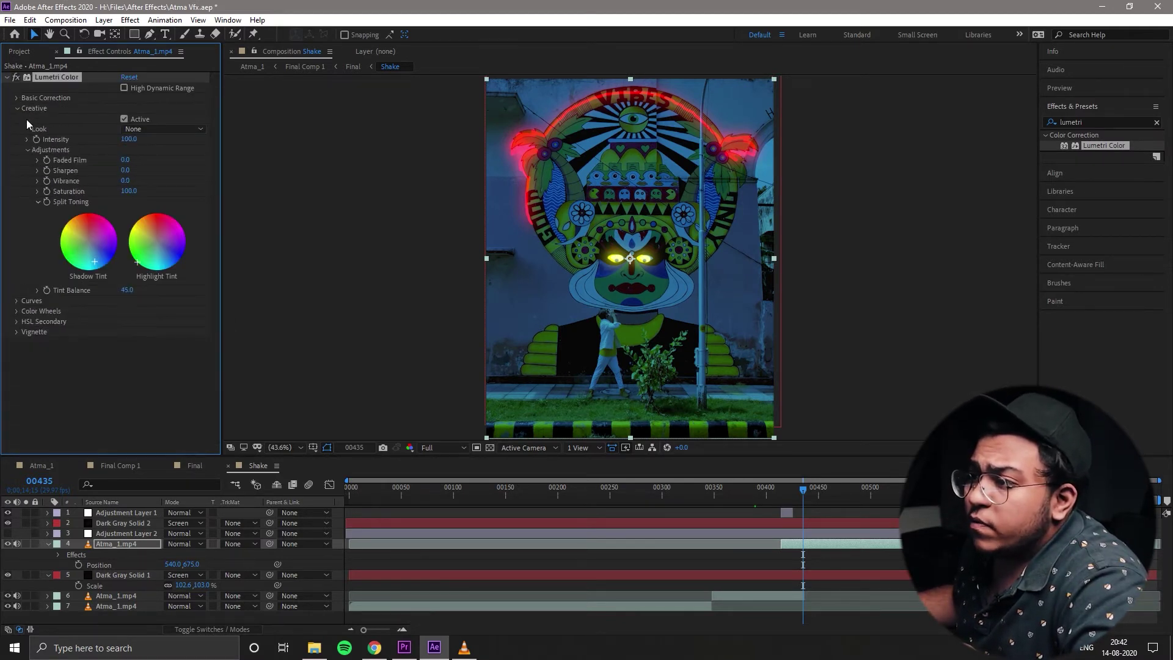
{"action": "left_click", "coordinate": [16, 301]}
{"action": "scroll", "coordinate": [37, 302], "scroll_direction": "down", "scroll_amount": 7}
{"action": "left_click_drag", "start_coordinate": [170, 191], "coordinate": [177, 202]}
{"action": "left_click_drag", "start_coordinate": [86, 274], "coordinate": [85, 281]}
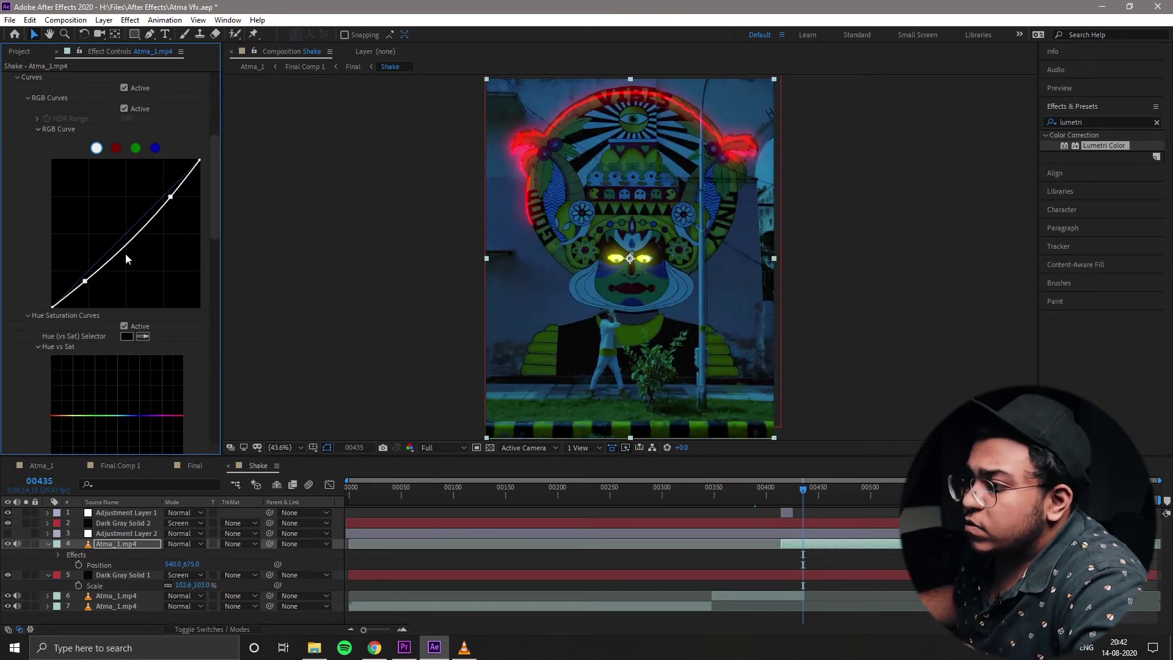
{"action": "left_click", "coordinate": [155, 148]}
{"action": "left_click_drag", "start_coordinate": [173, 187], "coordinate": [173, 193]}
{"action": "left_click_drag", "start_coordinate": [86, 275], "coordinate": [83, 270]}
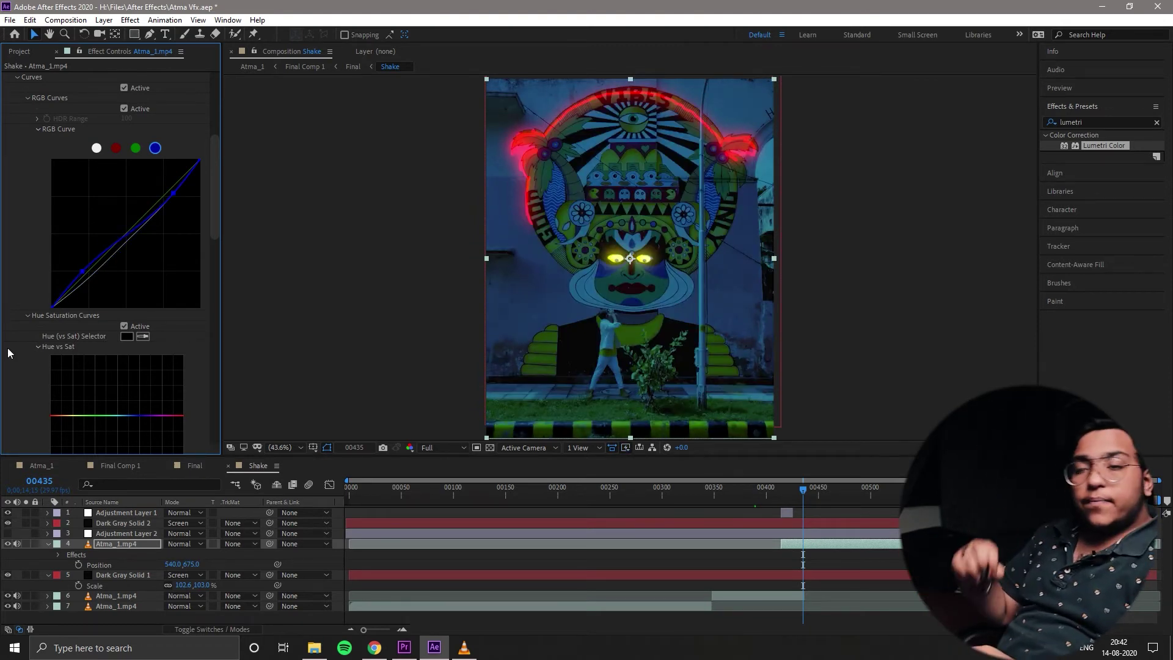
Step: Preview the graded night look from frame 400 and save the project
{"action": "left_click_drag", "start_coordinate": [781, 496], "coordinate": [767, 496]}
{"action": "key", "text": "space"}
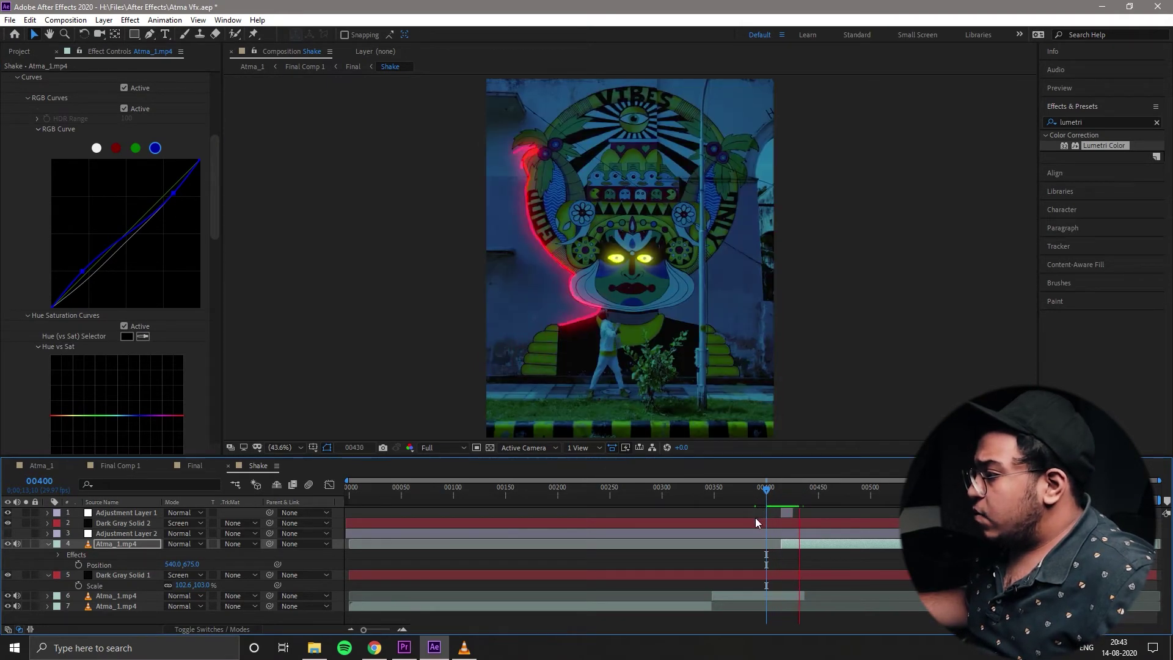
{"action": "key", "text": "ctrl+s"}
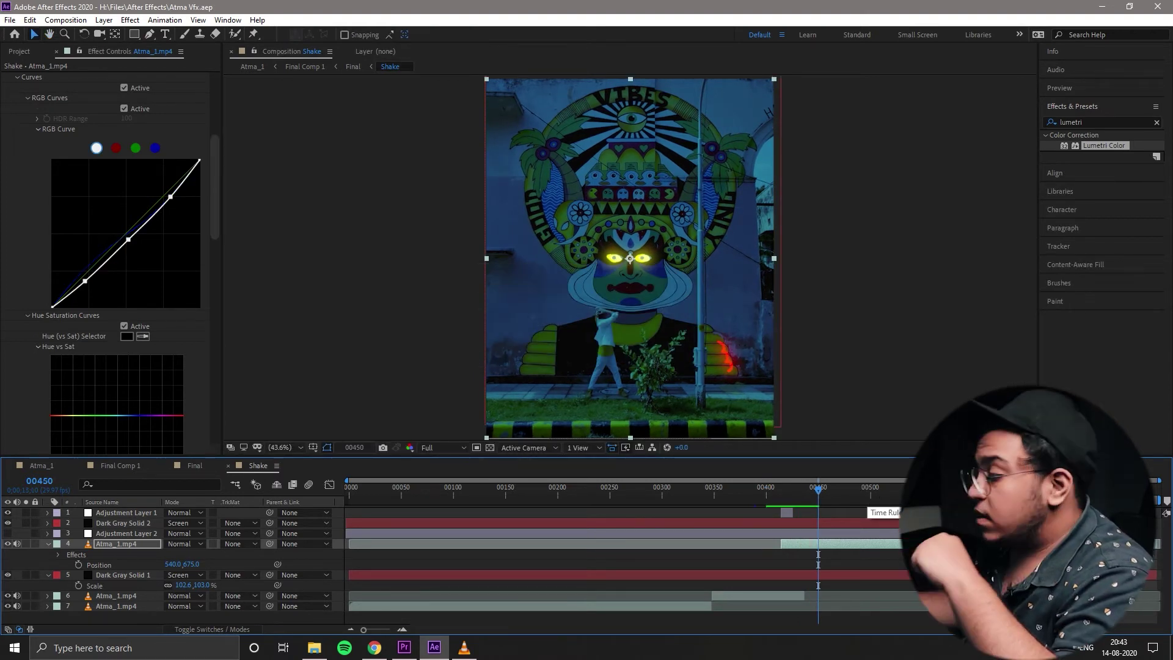
Step: Go through the glowing mural section and stop at frame 717, where the painted effects are over
{"action": "key", "text": "space"}
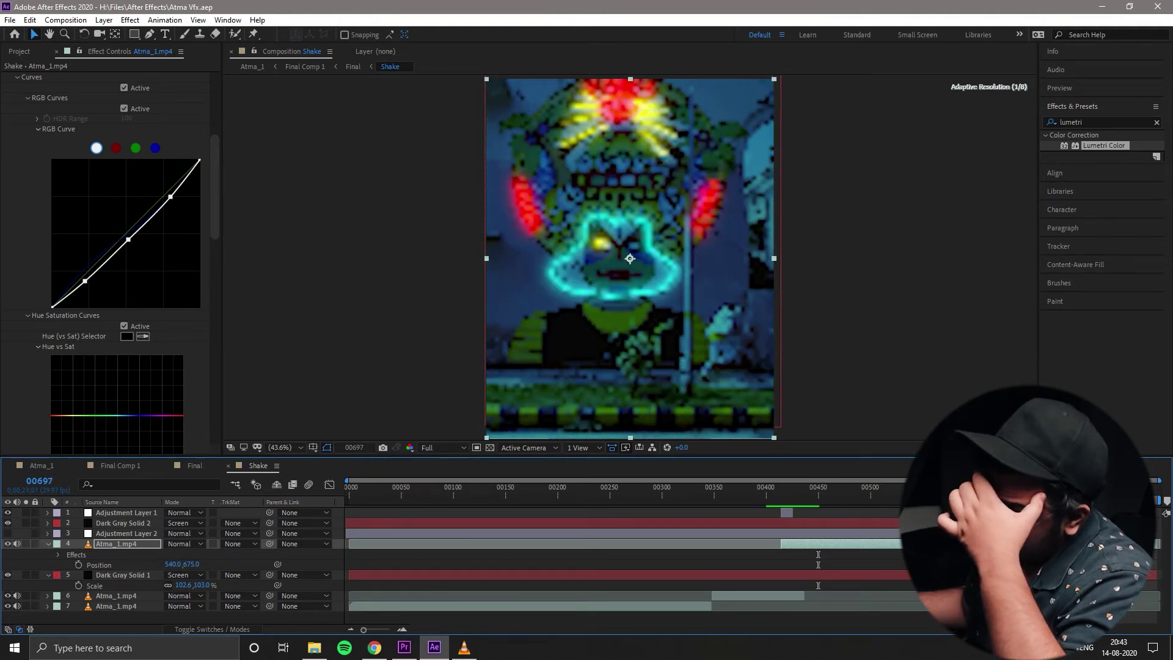
{"action": "key", "text": "space"}
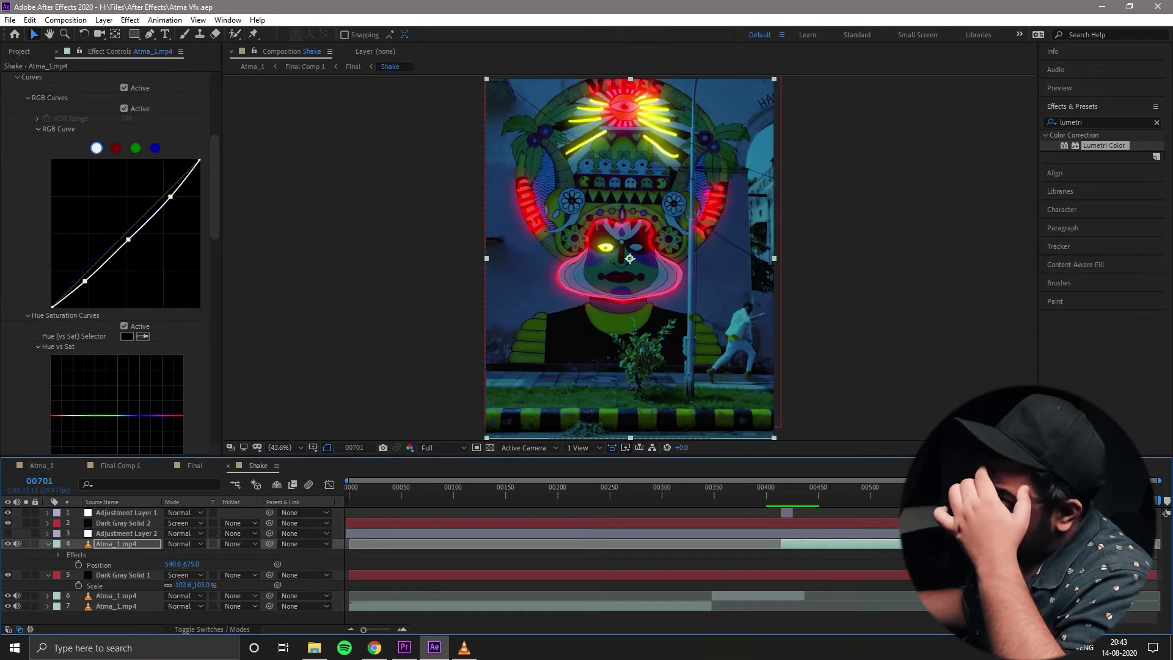
{"action": "key", "text": "space"}
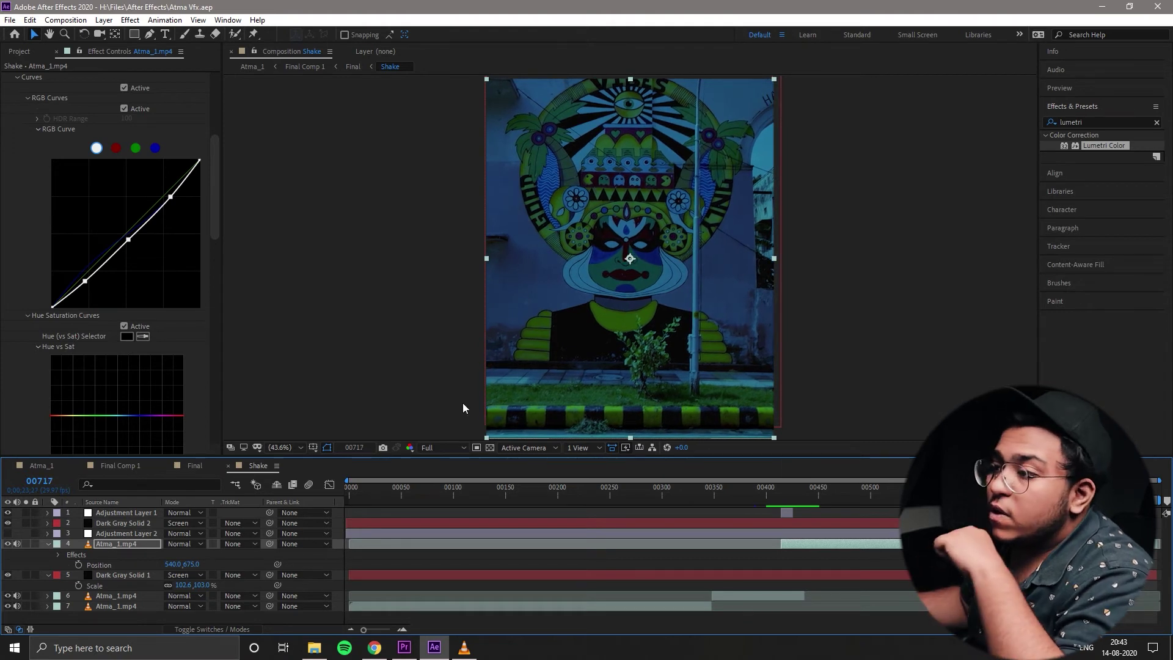
Step: Keyframe Lumetri's Temperature, Tint, Tone values, Split Toning and Tint Balance on the graded clip at frame 717
{"action": "left_click_drag", "start_coordinate": [210, 206], "coordinate": [218, 144]}
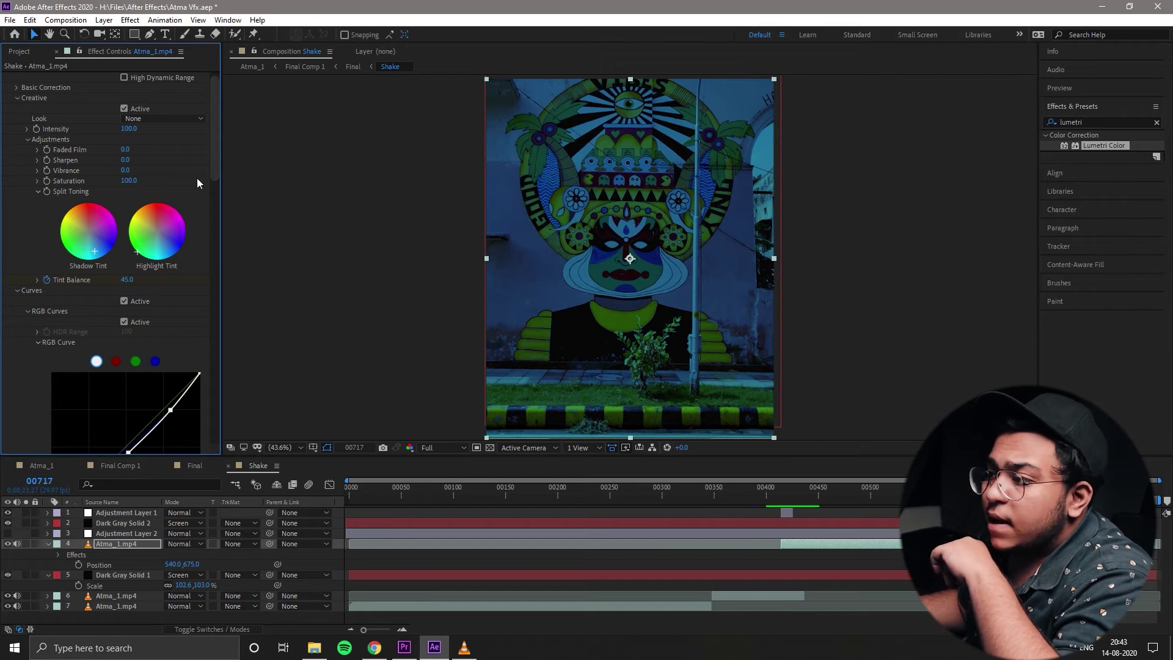
{"action": "left_click_drag", "start_coordinate": [211, 148], "coordinate": [217, 95]}
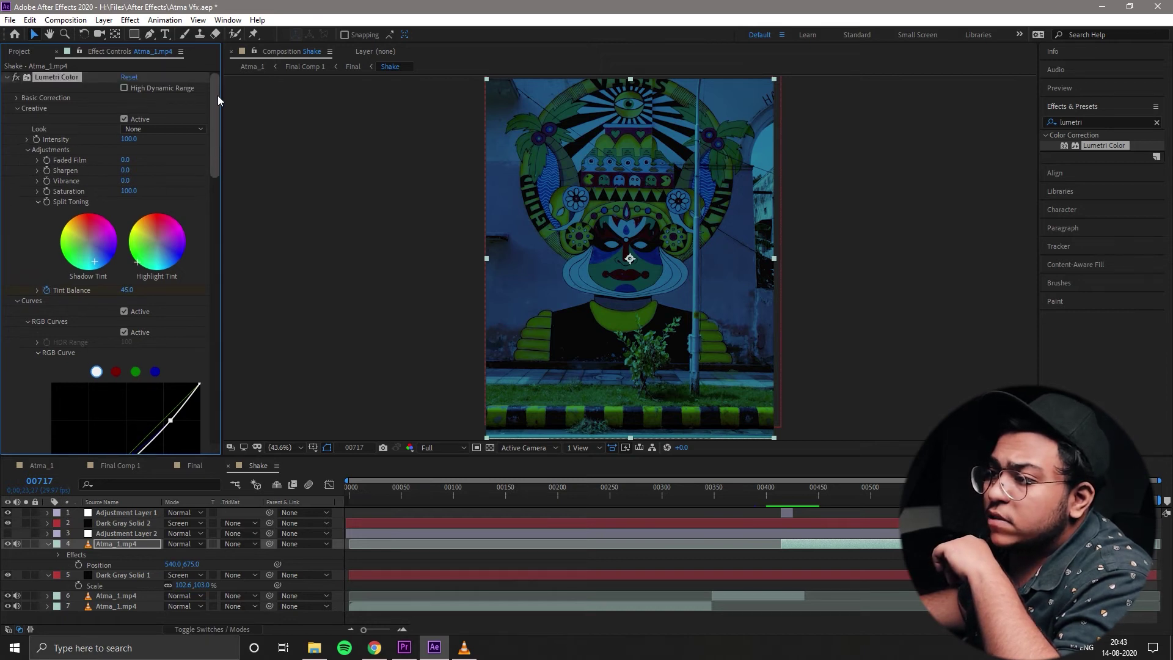
{"action": "left_click", "coordinate": [16, 98]}
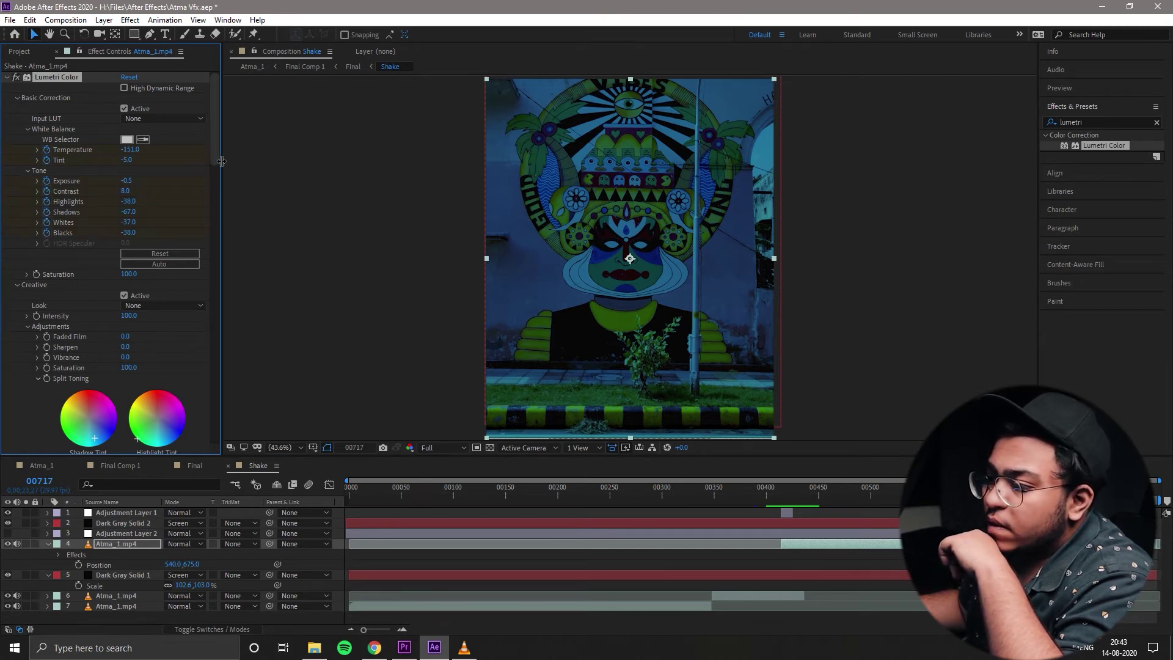
{"action": "left_click_drag", "start_coordinate": [215, 160], "coordinate": [217, 185]}
{"action": "scroll", "coordinate": [87, 225], "scroll_direction": "down", "scroll_amount": 3}
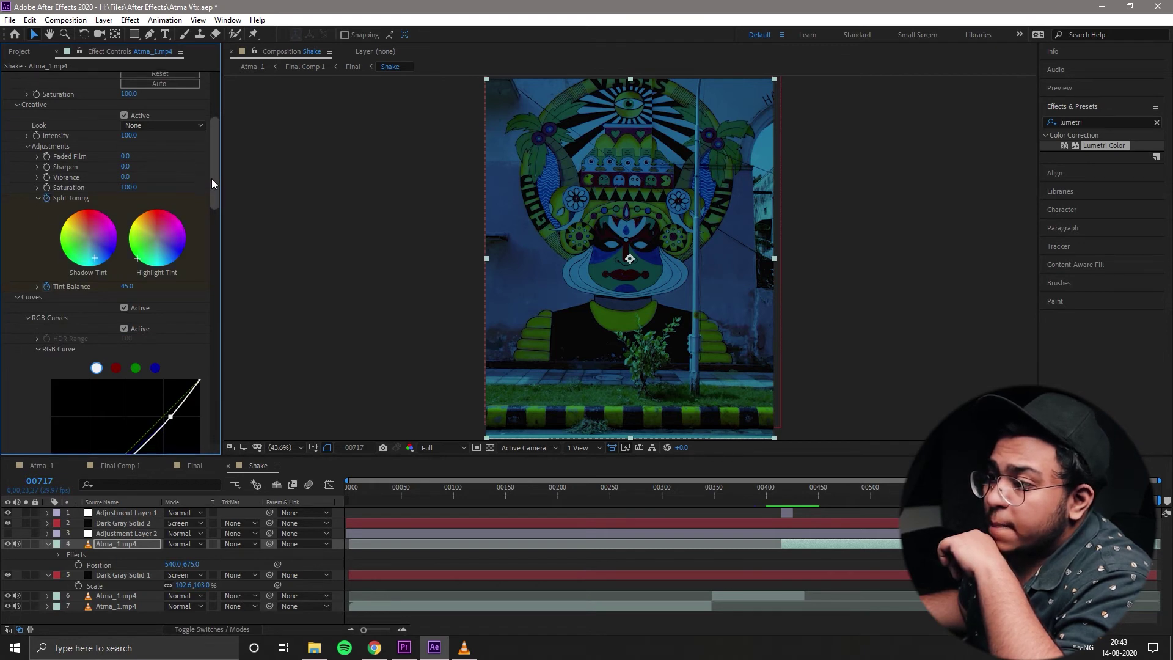
{"action": "left_click_drag", "start_coordinate": [212, 178], "coordinate": [207, 191]}
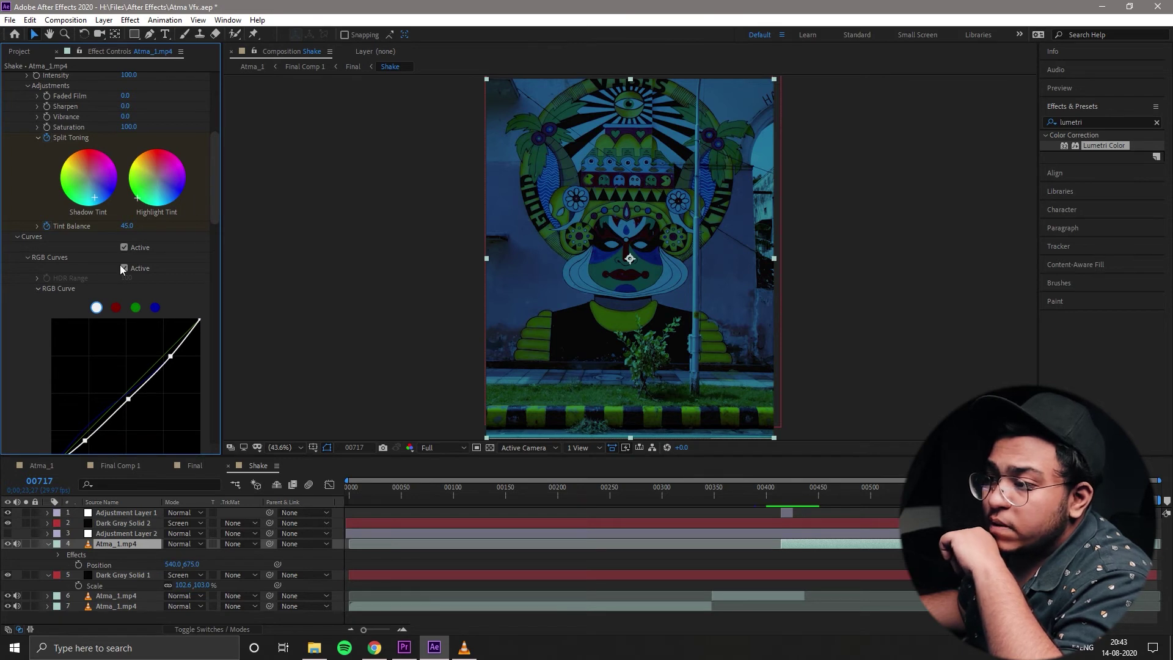
{"action": "left_click_drag", "start_coordinate": [210, 196], "coordinate": [211, 230]}
{"action": "scroll", "coordinate": [211, 232], "scroll_direction": "down", "scroll_amount": 1}
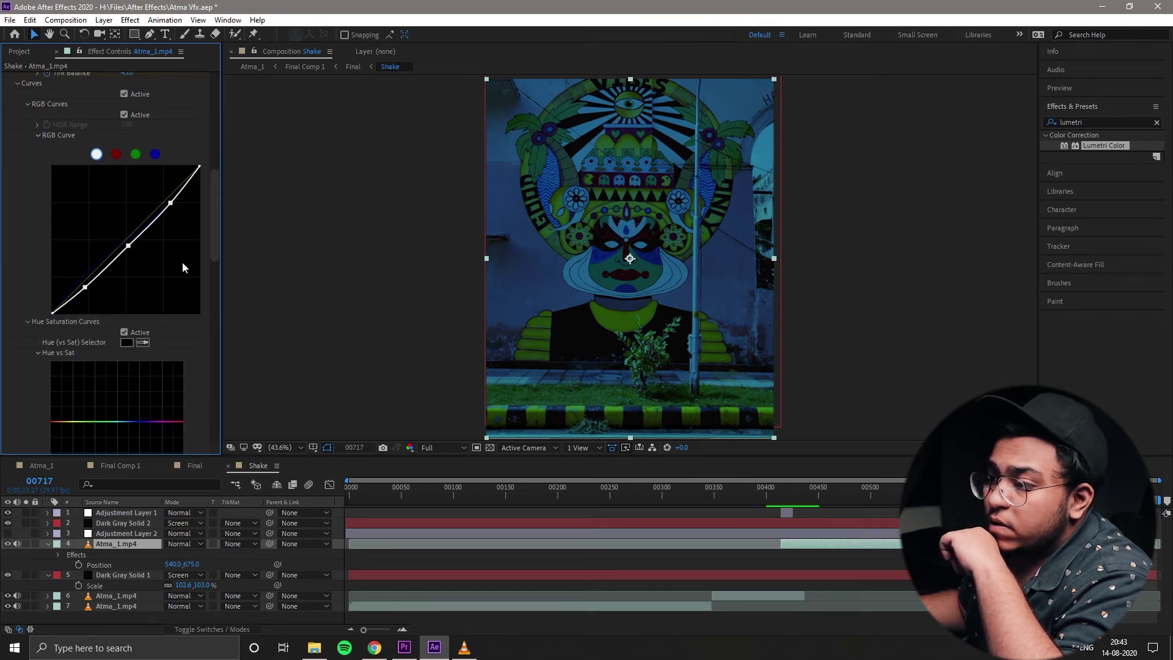
{"action": "scroll", "coordinate": [207, 209], "scroll_direction": "up", "scroll_amount": 4}
{"action": "left_click_drag", "start_coordinate": [214, 199], "coordinate": [220, 90]}
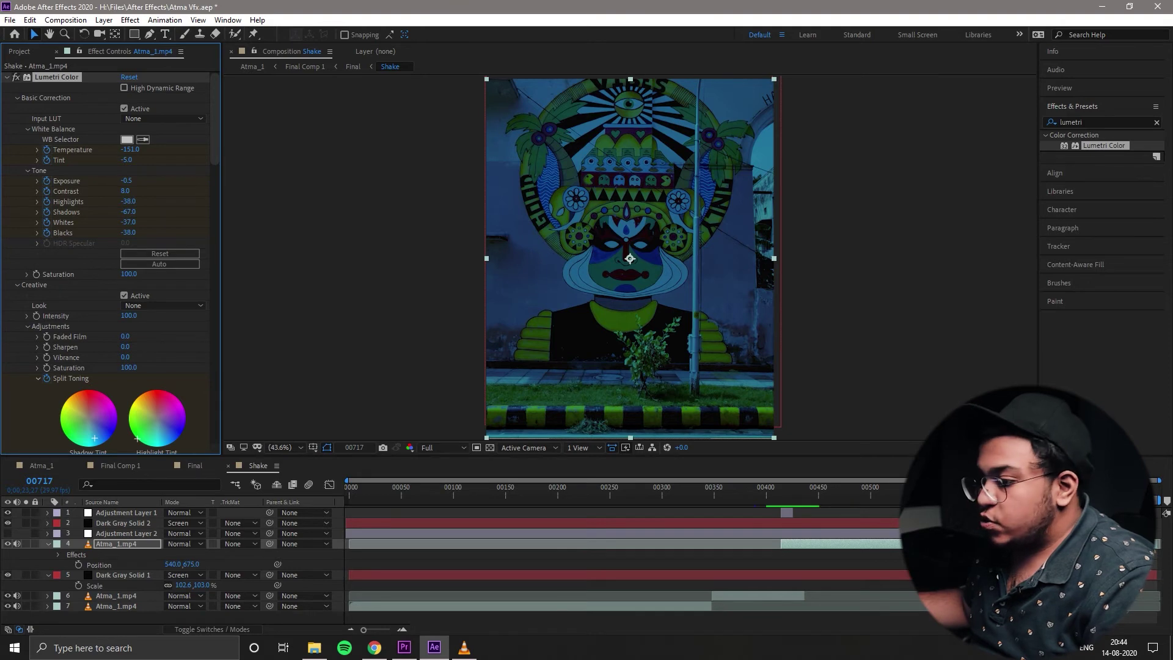
Step: At frame 760, set the clip's Lumetri Temperature, Tint, Exposure, Contrast, Highlights, Shadows, Whites and Blacks to 0
{"action": "key", "text": "u"}
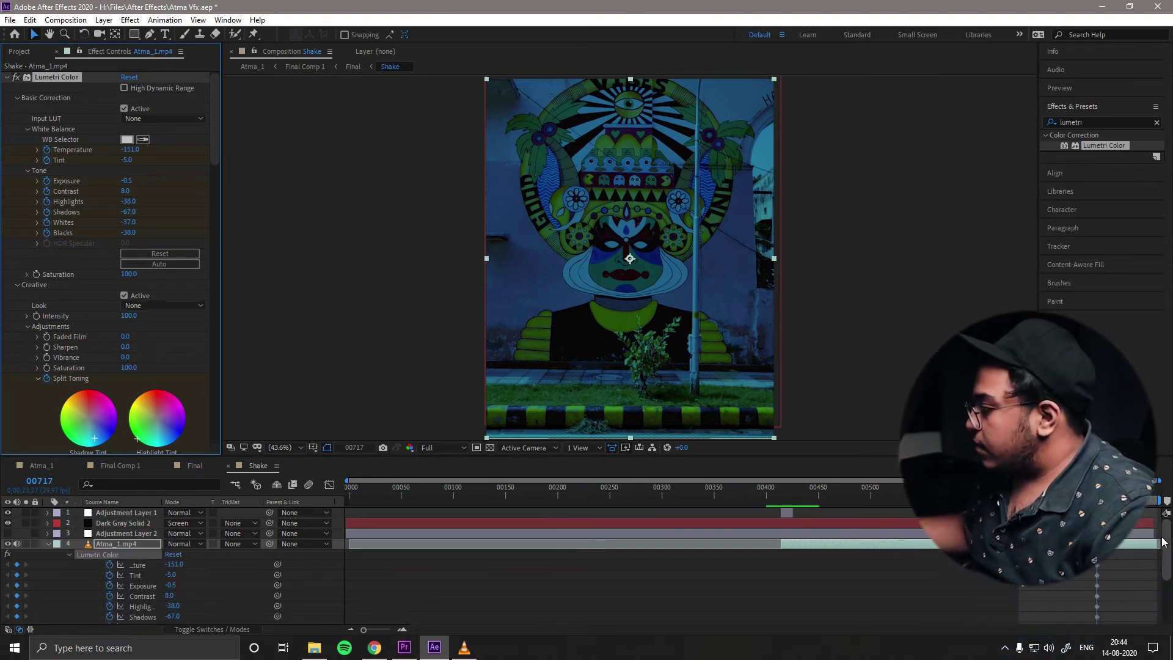
{"action": "left_click_drag", "start_coordinate": [781, 457], "coordinate": [796, 388]}
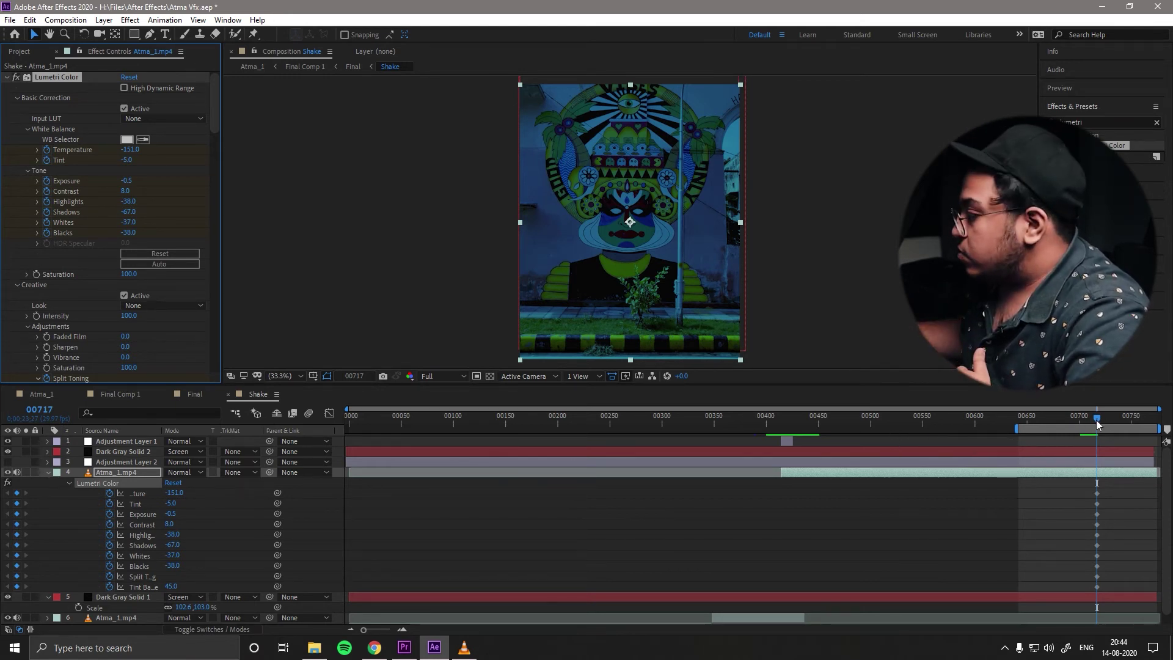
{"action": "left_click_drag", "start_coordinate": [1097, 420], "coordinate": [1141, 426]}
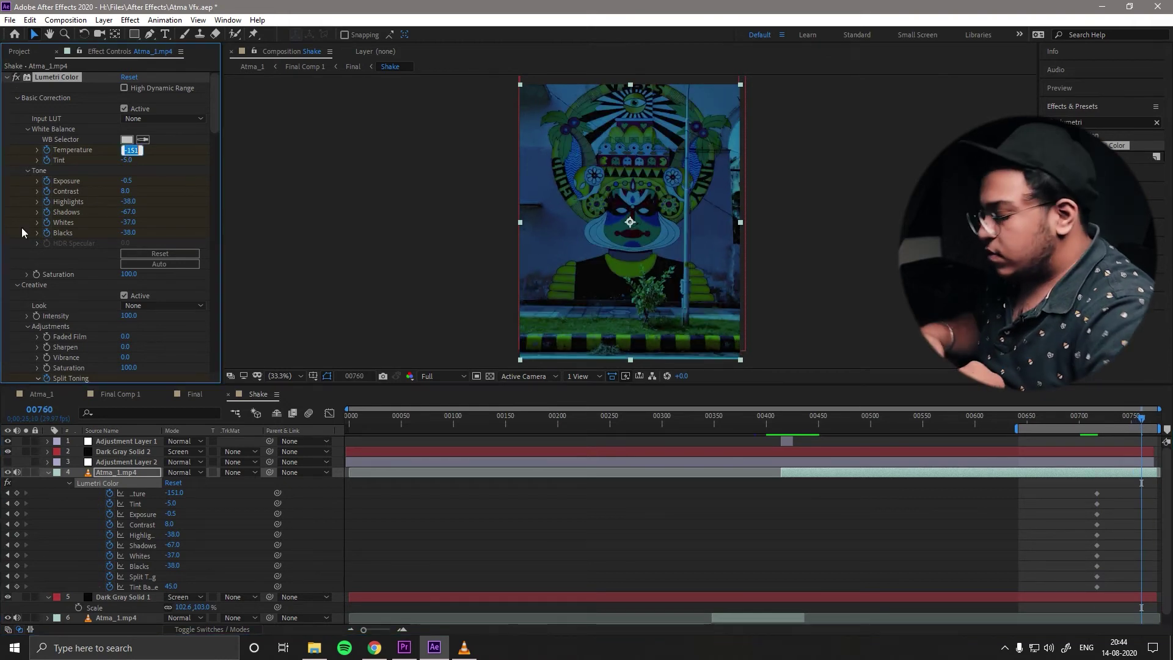
{"action": "left_click", "coordinate": [130, 149]}
{"action": "type", "text": "0"}
{"action": "key", "text": "Tab"}
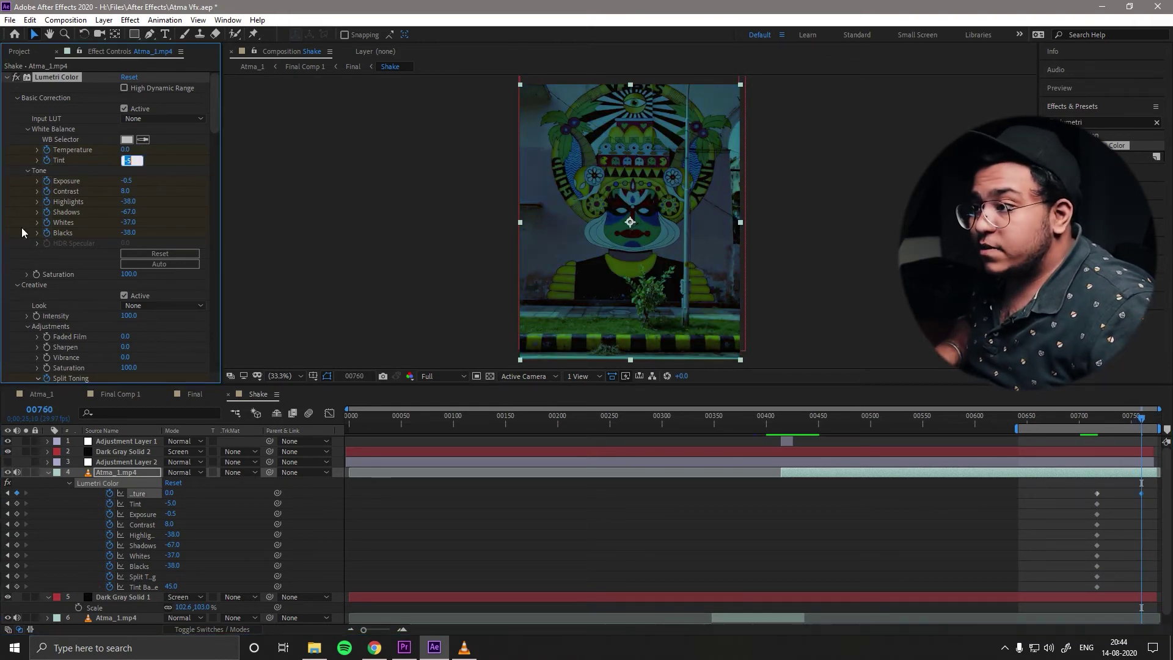
{"action": "type", "text": "0"}
{"action": "key", "text": "Tab"}
{"action": "type", "text": "0"}
{"action": "key", "text": "Tab"}
{"action": "type", "text": "0\t0\t0\t0\t0\t0\t0"}
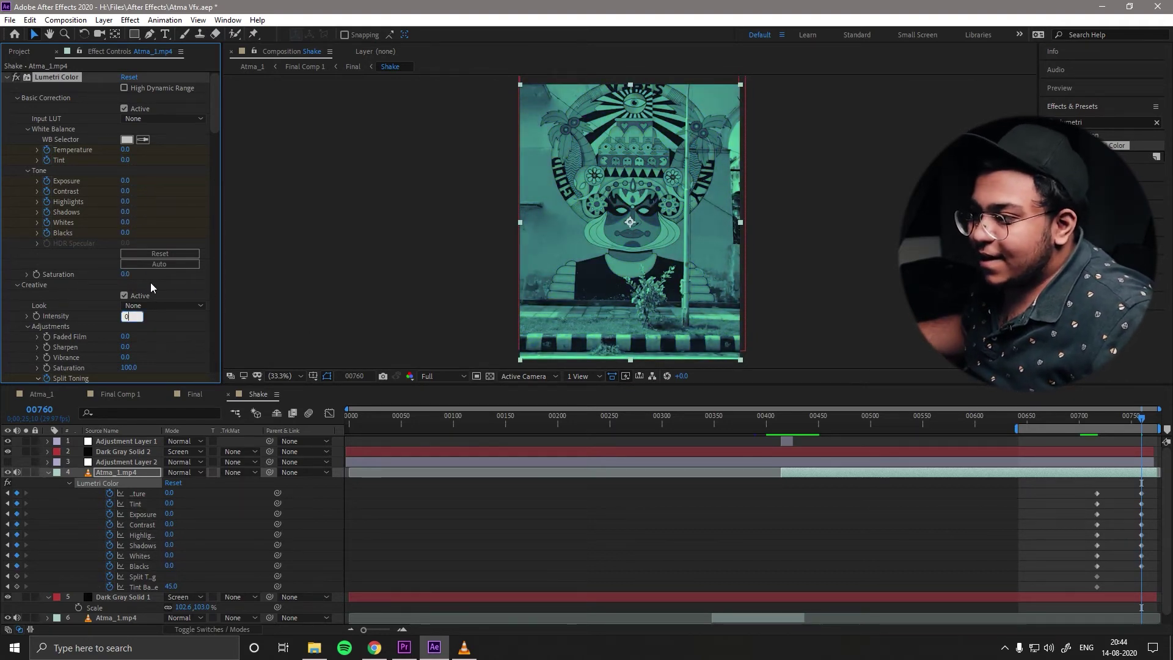
Step: Restore Lumetri's Basic Correction Saturation to 100, set Tint Balance to 0 and neutralise the Split Toning tints at frame 760
{"action": "left_click", "coordinate": [125, 274]}
{"action": "type", "text": "100"}
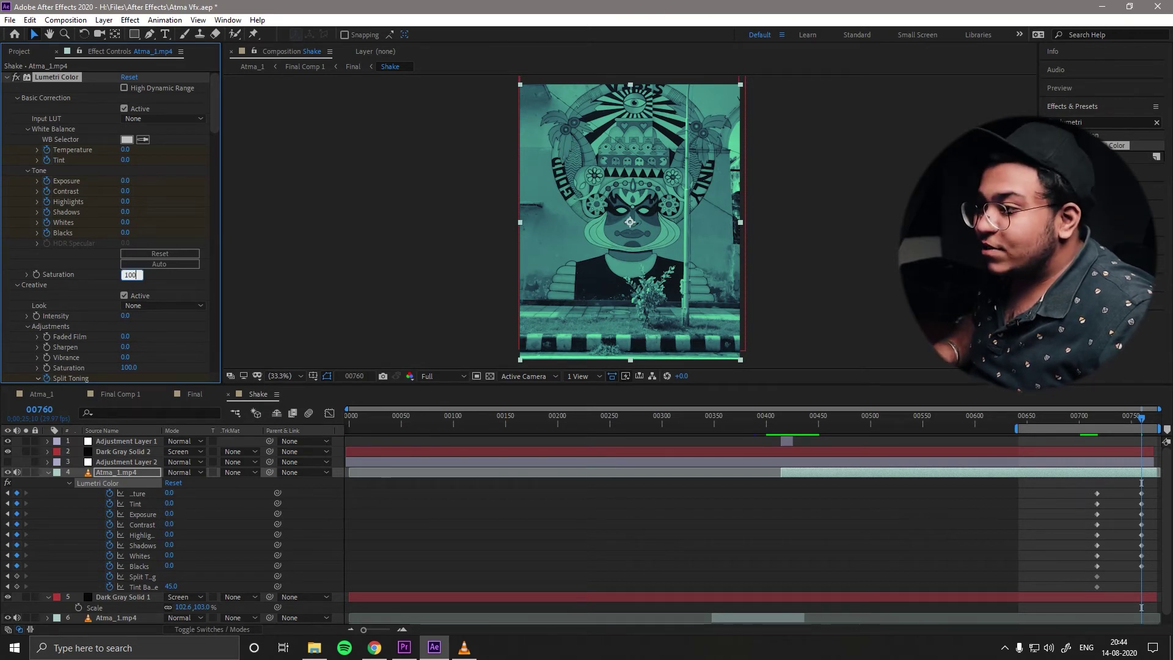
{"action": "key", "text": "Return"}
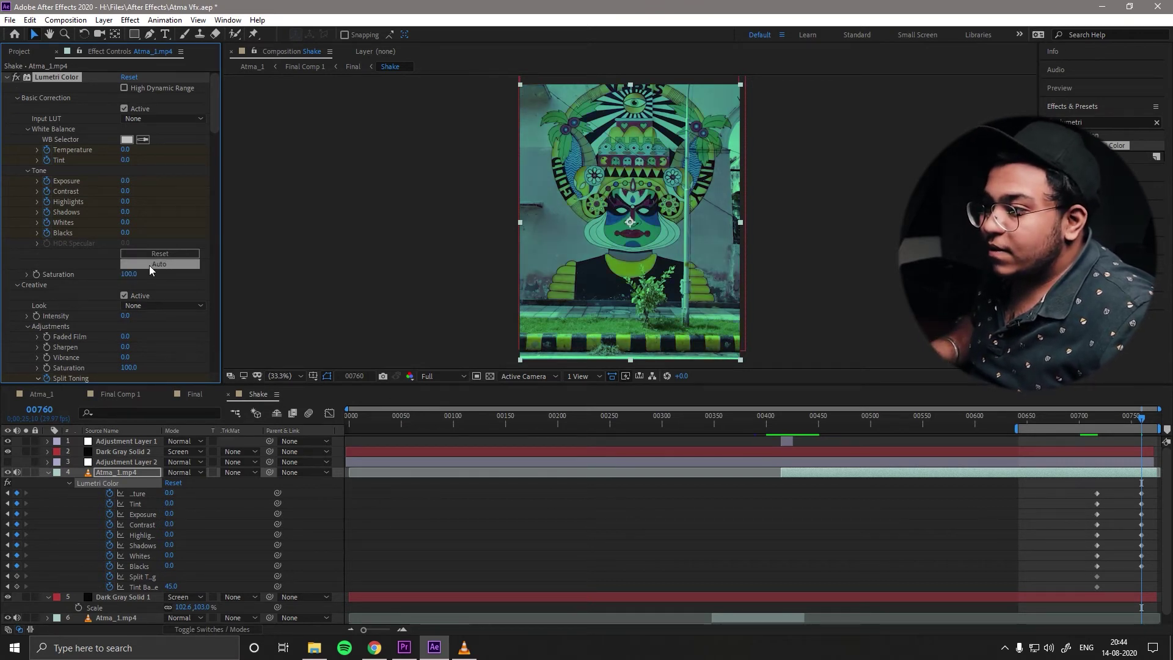
{"action": "scroll", "coordinate": [212, 138], "scroll_direction": "down", "scroll_amount": 5}
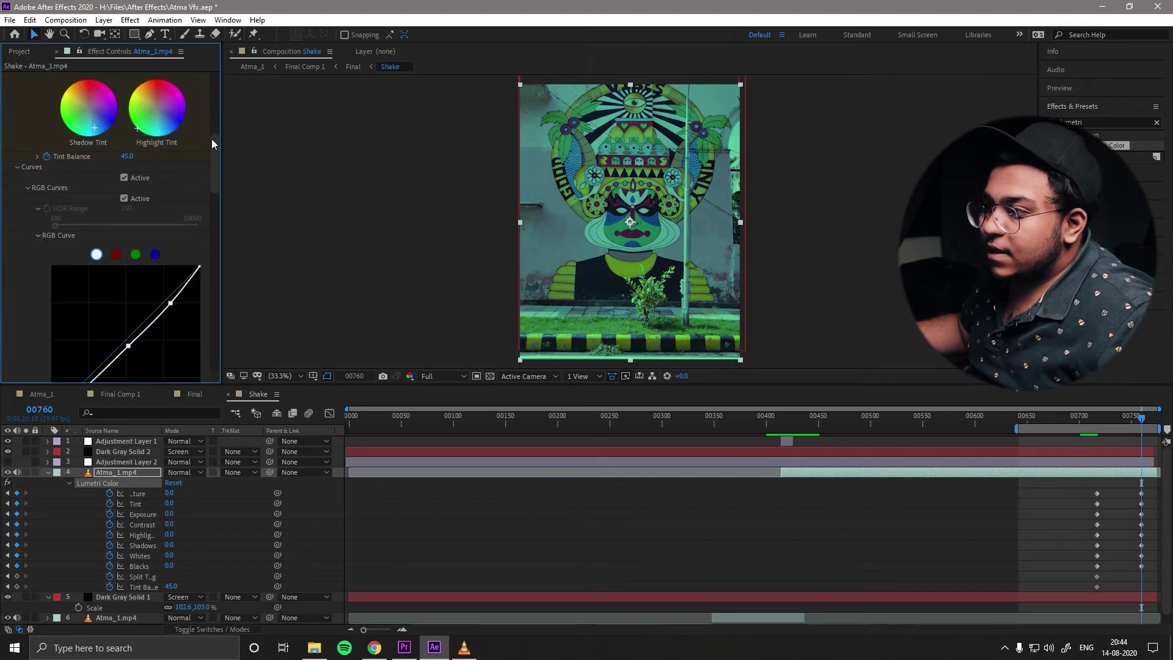
{"action": "scroll", "coordinate": [212, 149], "scroll_direction": "up", "scroll_amount": 3}
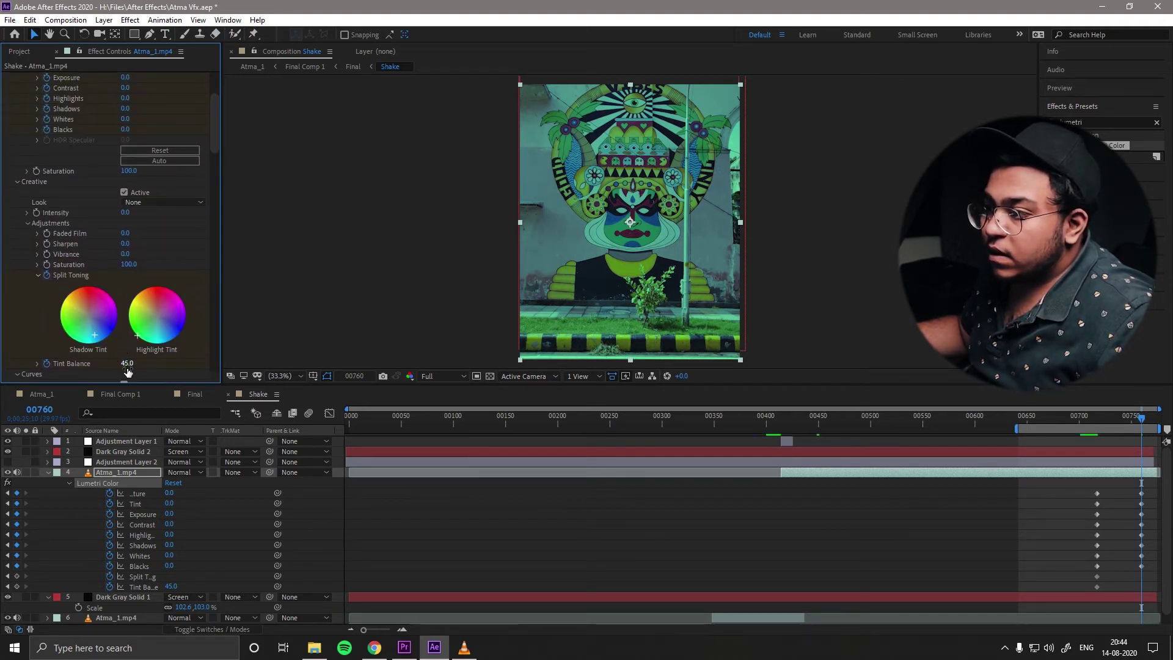
{"action": "type", "text": "0"}
{"action": "key", "text": "Return"}
{"action": "scroll", "coordinate": [212, 182], "scroll_direction": "down", "scroll_amount": 3}
{"action": "scroll", "coordinate": [211, 182], "scroll_direction": "up", "scroll_amount": 8}
Step: Check the grade fading out up to frame 774 and raise the highlights on Lumetri's white RGB curve
{"action": "left_click", "coordinate": [1046, 421]}
{"action": "left_click_drag", "start_coordinate": [1046, 426], "coordinate": [1155, 422]}
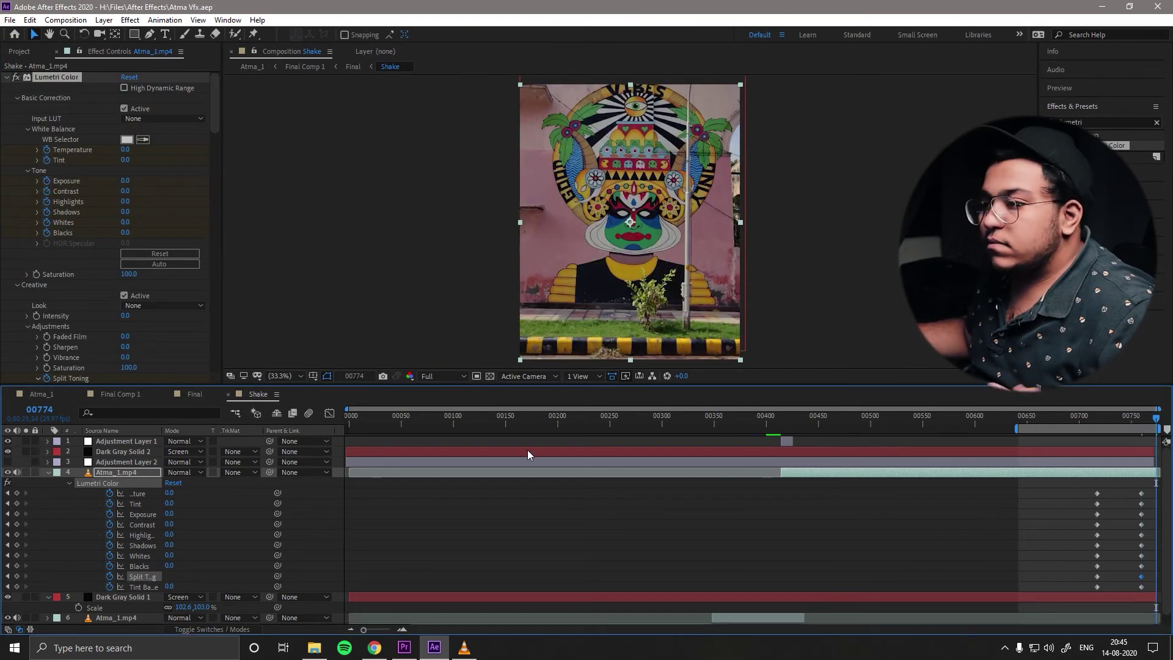
{"action": "scroll", "coordinate": [205, 187], "scroll_direction": "down", "scroll_amount": 5}
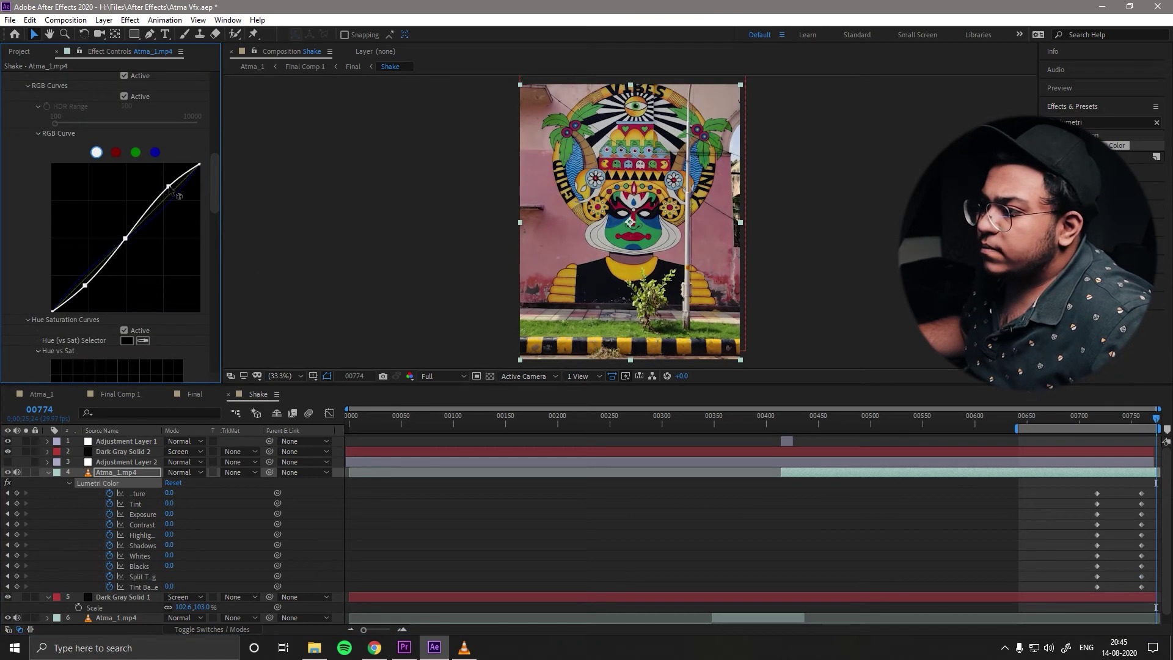
Step: Collapse the graded clip's properties, enlarge the composition preview and go to frame 255
{"action": "left_click", "coordinate": [48, 472]}
{"action": "left_click", "coordinate": [122, 483]}
{"action": "key", "text": "s"}
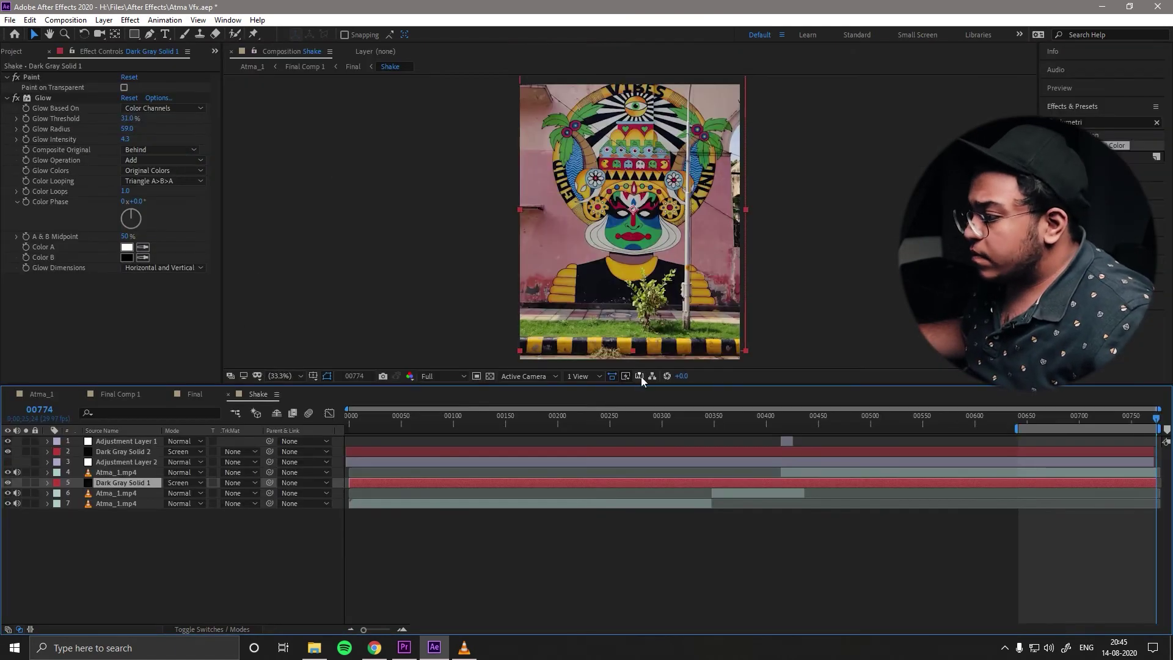
{"action": "left_click_drag", "start_coordinate": [635, 386], "coordinate": [615, 487]}
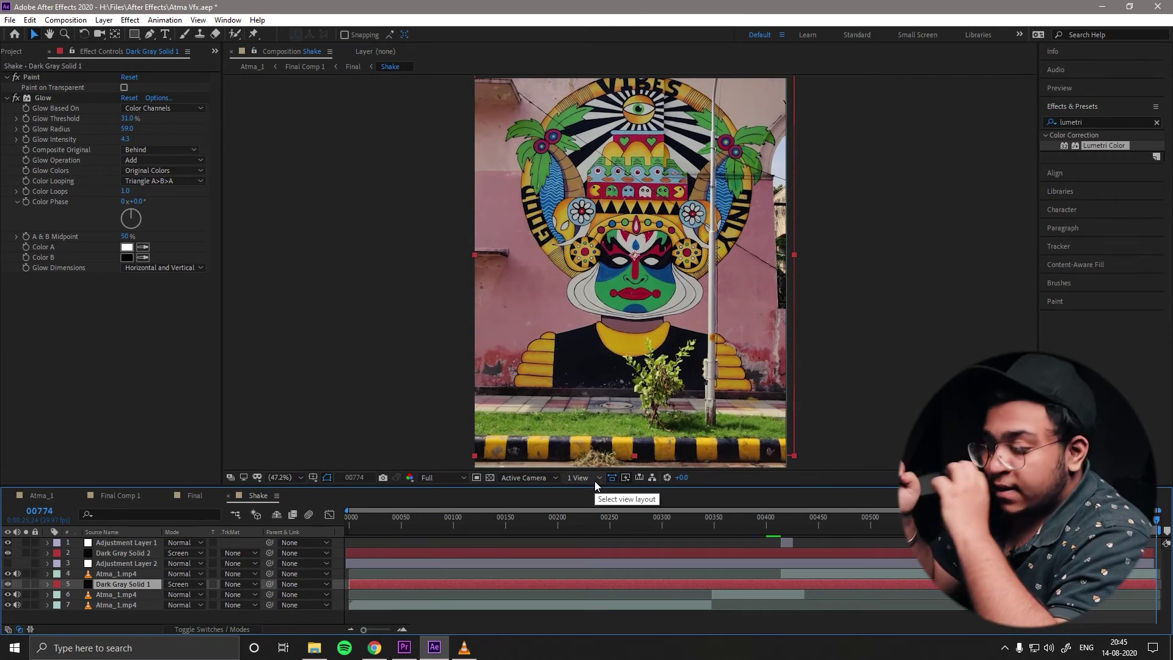
{"action": "left_click", "coordinate": [683, 525]}
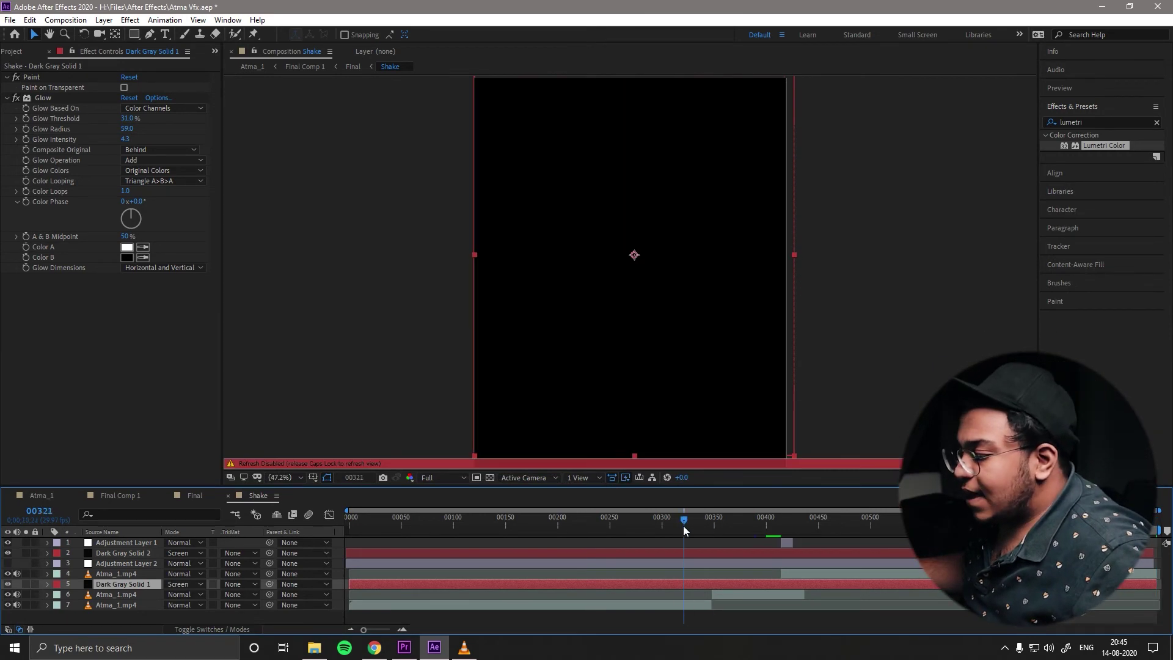
{"action": "left_click_drag", "start_coordinate": [683, 533], "coordinate": [615, 531]}
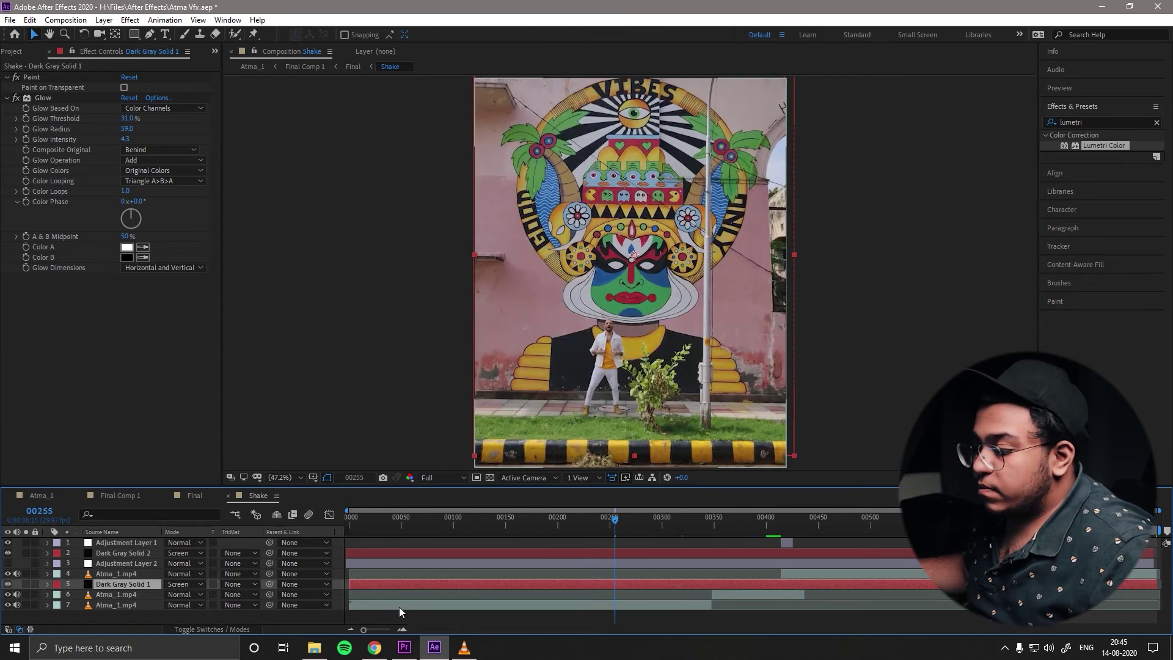
Step: Pre-compose all layers of the Shake composition into a new composition named Atma Final
{"action": "left_click_drag", "start_coordinate": [401, 608], "coordinate": [396, 609]}
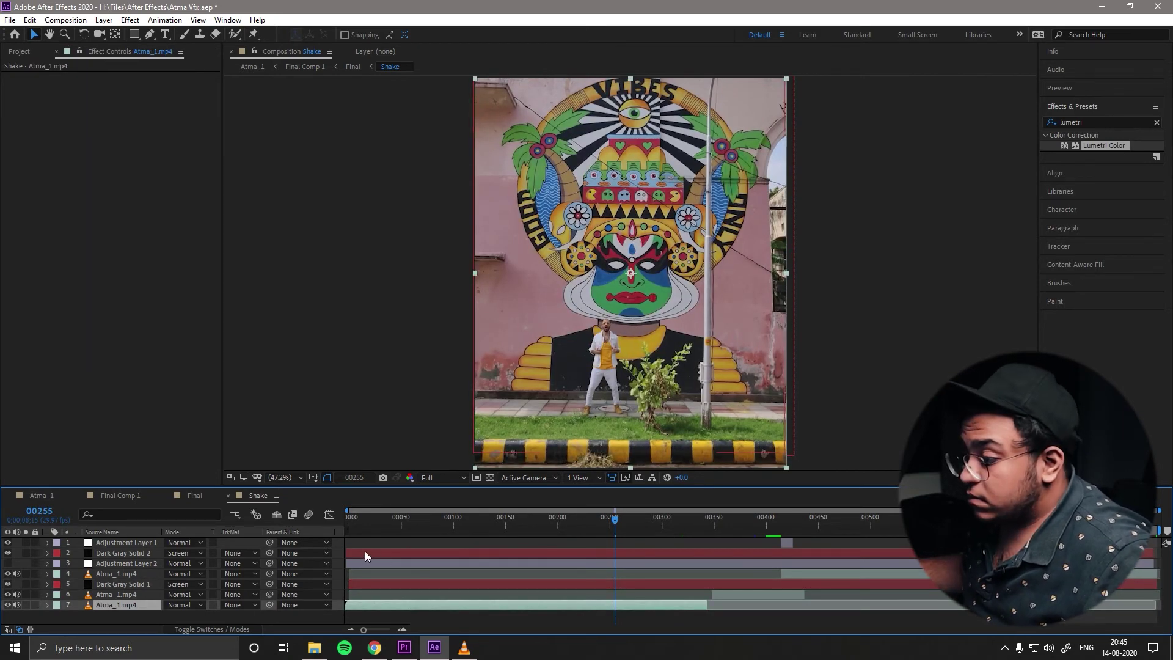
{"action": "key", "text": "ctrl+a"}
{"action": "left_click_drag", "start_coordinate": [364, 552], "coordinate": [376, 556]}
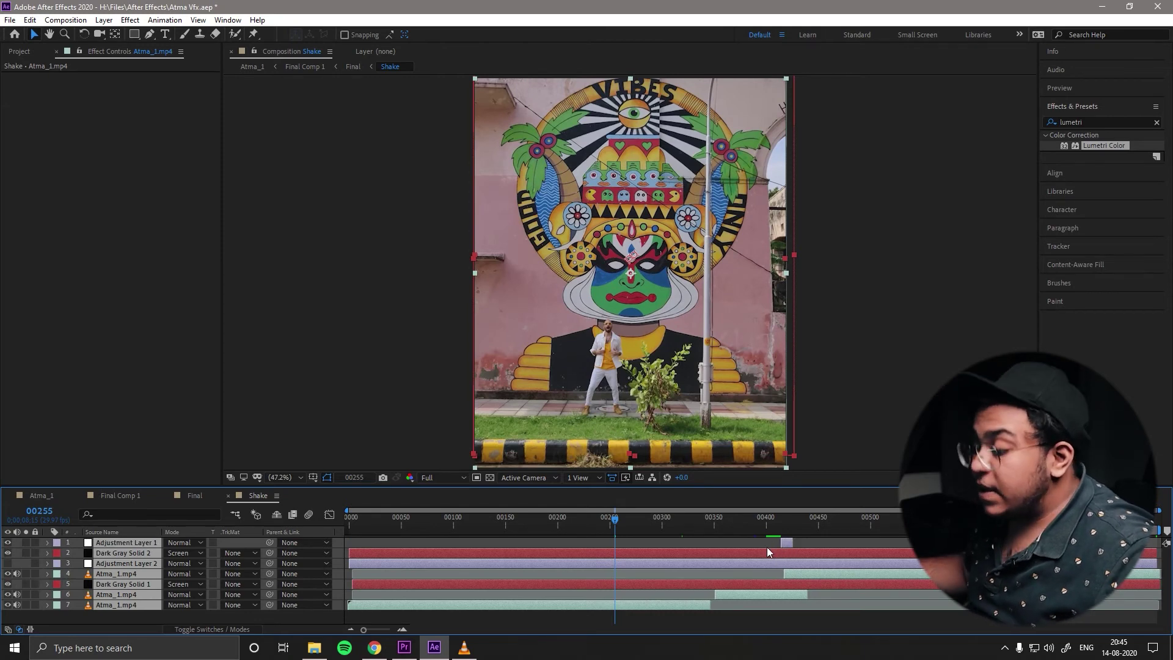
{"action": "key", "text": "ctrl+shift+c"}
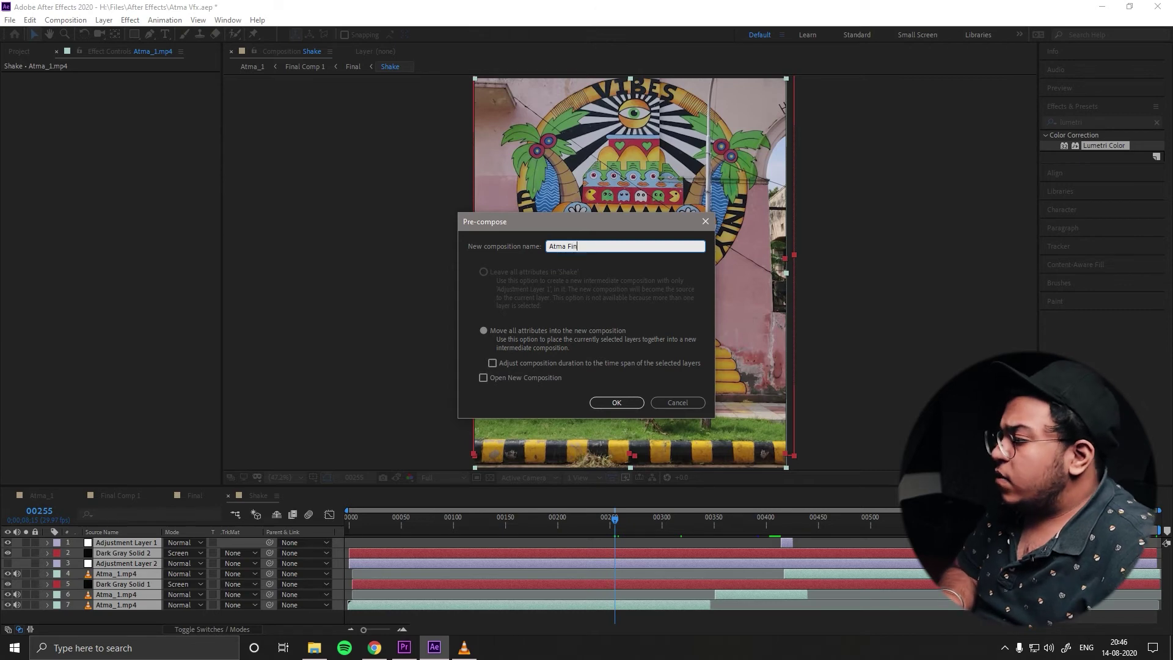
{"action": "key", "text": "Return"}
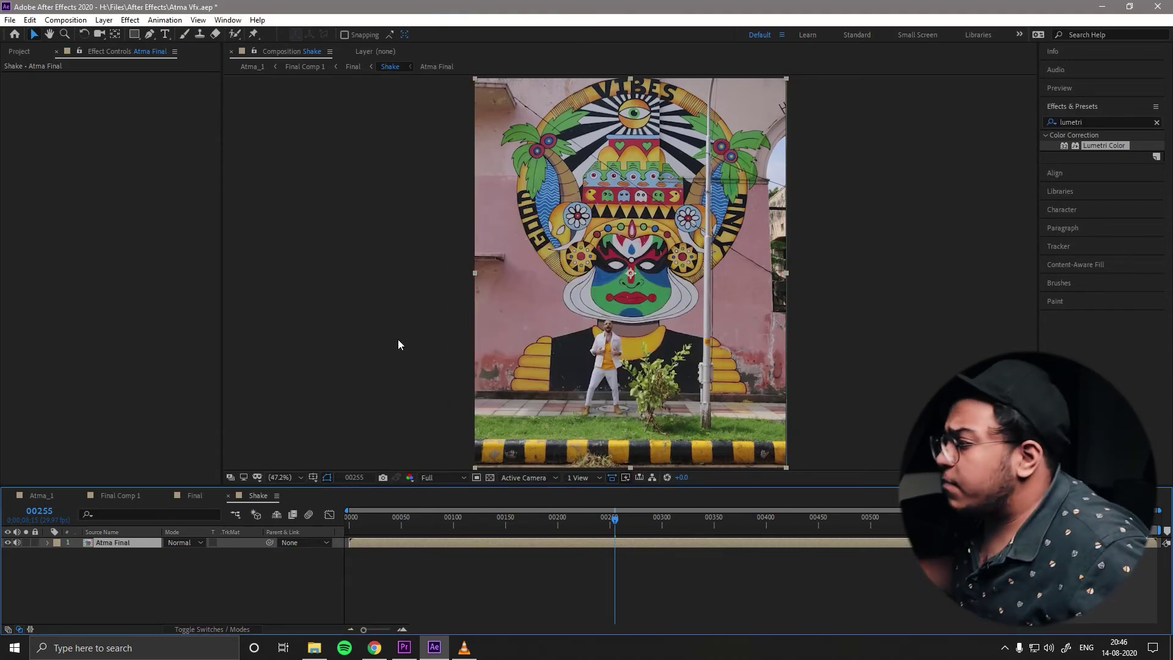
Step: Look into the Final Comp 1 and Final compositions and return to the Shake composition
{"action": "left_click", "coordinate": [128, 497]}
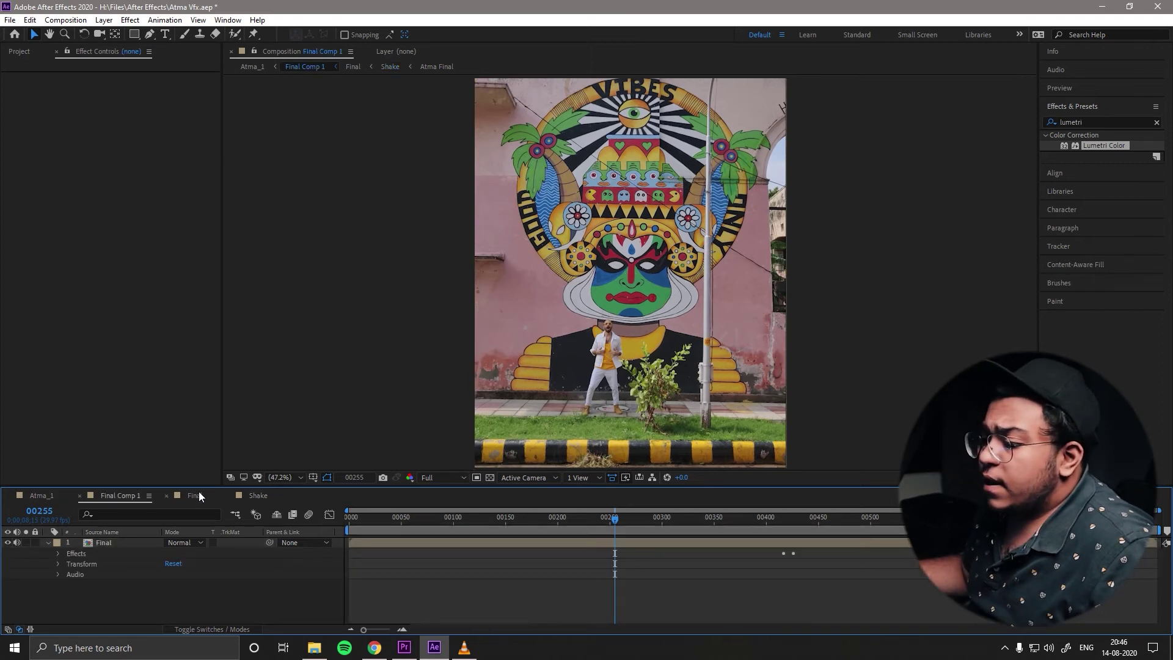
{"action": "left_click", "coordinate": [194, 498]}
{"action": "double_click", "coordinate": [115, 538]}
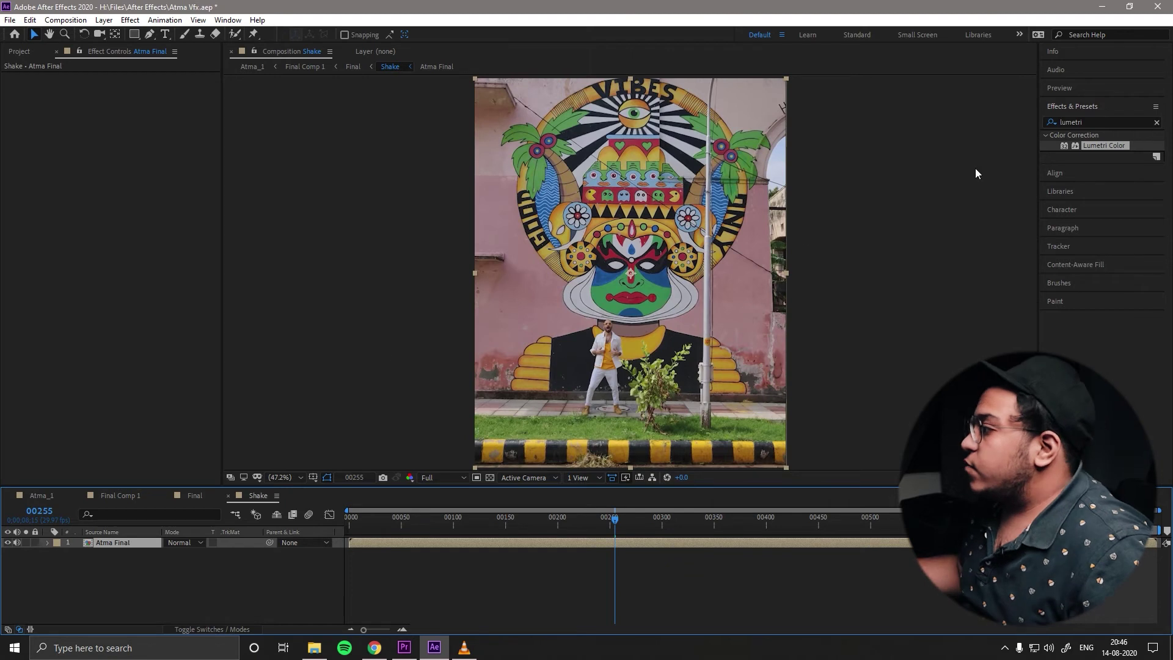
Step: Find the Slider Control effect and apply it twice to the Atma Final layer
{"action": "left_click", "coordinate": [1091, 121]}
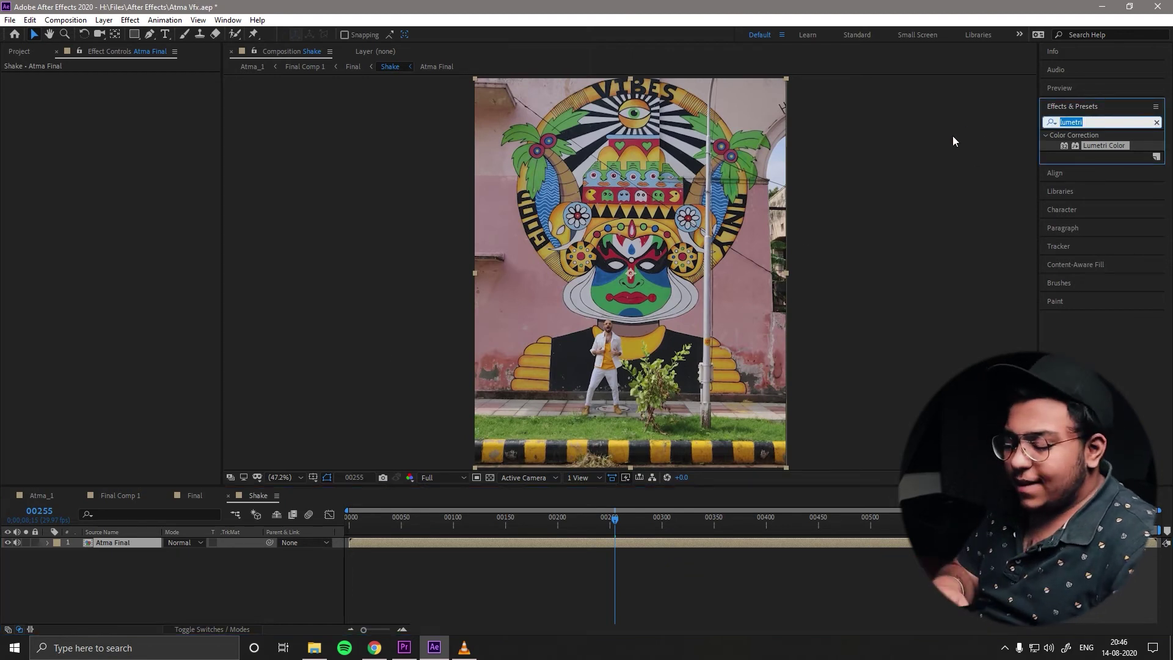
{"action": "type", "text": "slider"}
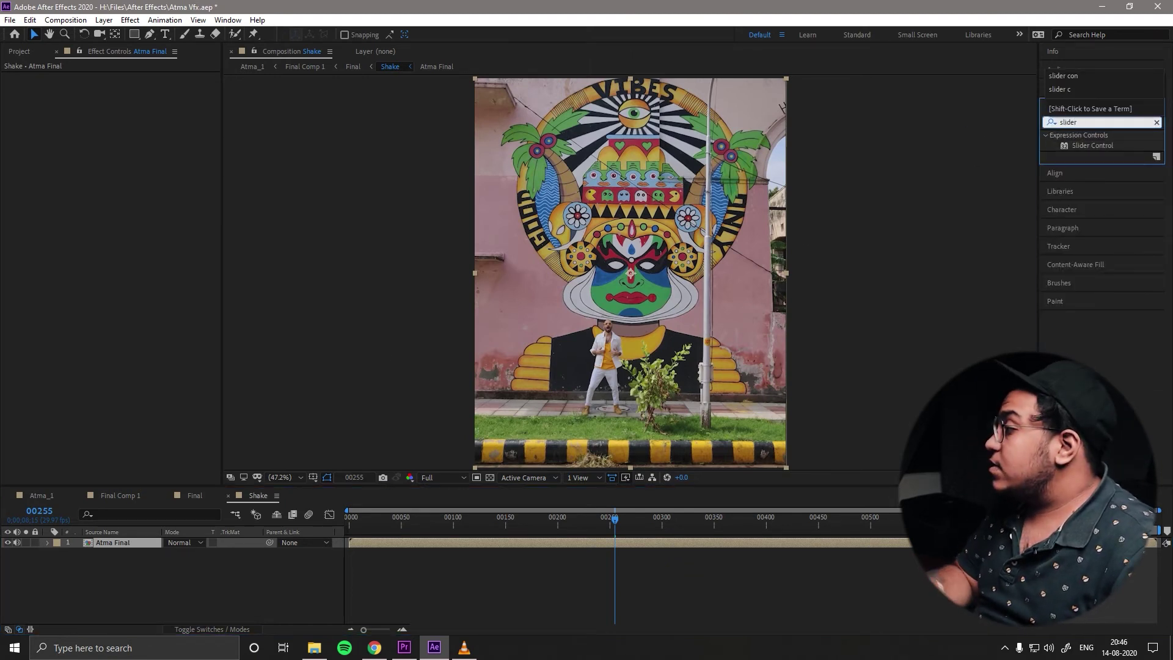
{"action": "left_click_drag", "start_coordinate": [1111, 148], "coordinate": [122, 223]}
{"action": "left_click_drag", "start_coordinate": [1092, 146], "coordinate": [146, 178]}
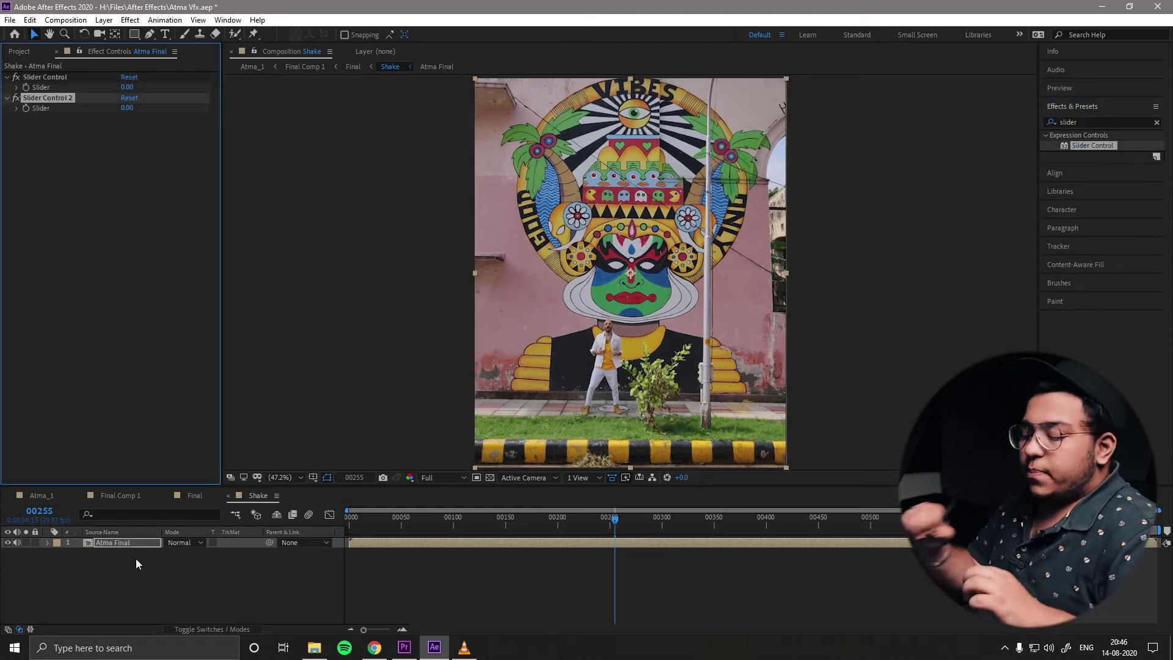
Step: Add the Position expression wiggle(effect("Slider Control")("Slider"),effect("Slider Control 2")("Slider")) to the Atma Final layer
{"action": "key", "text": "p"}
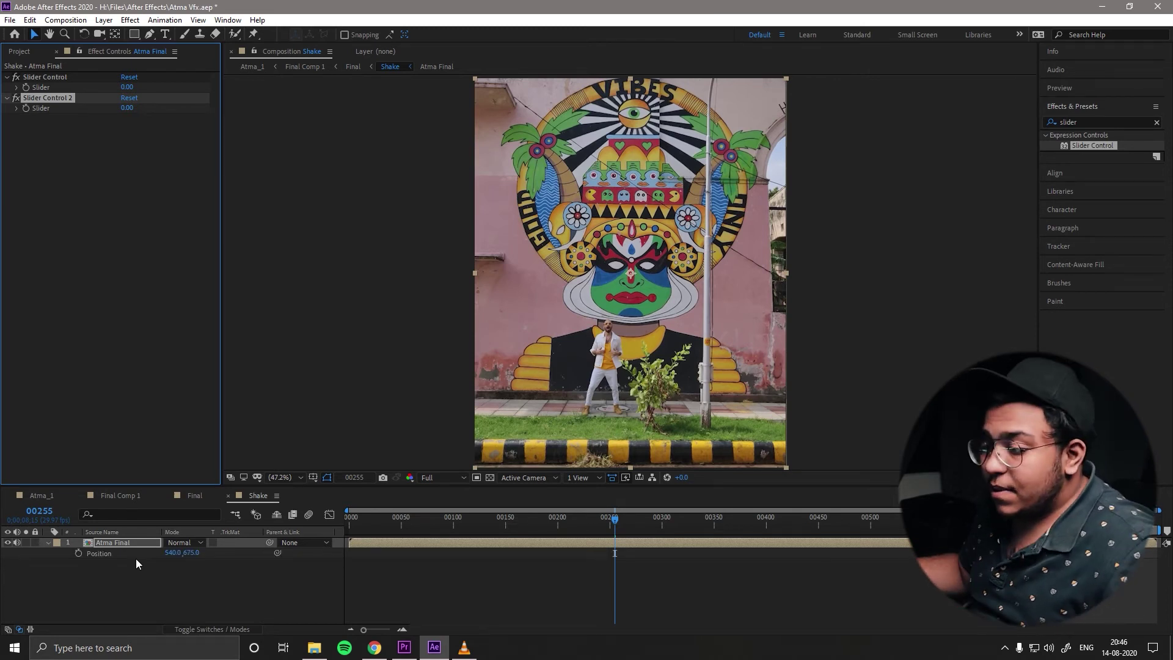
{"action": "left_click", "coordinate": [78, 553], "text": "alt"}
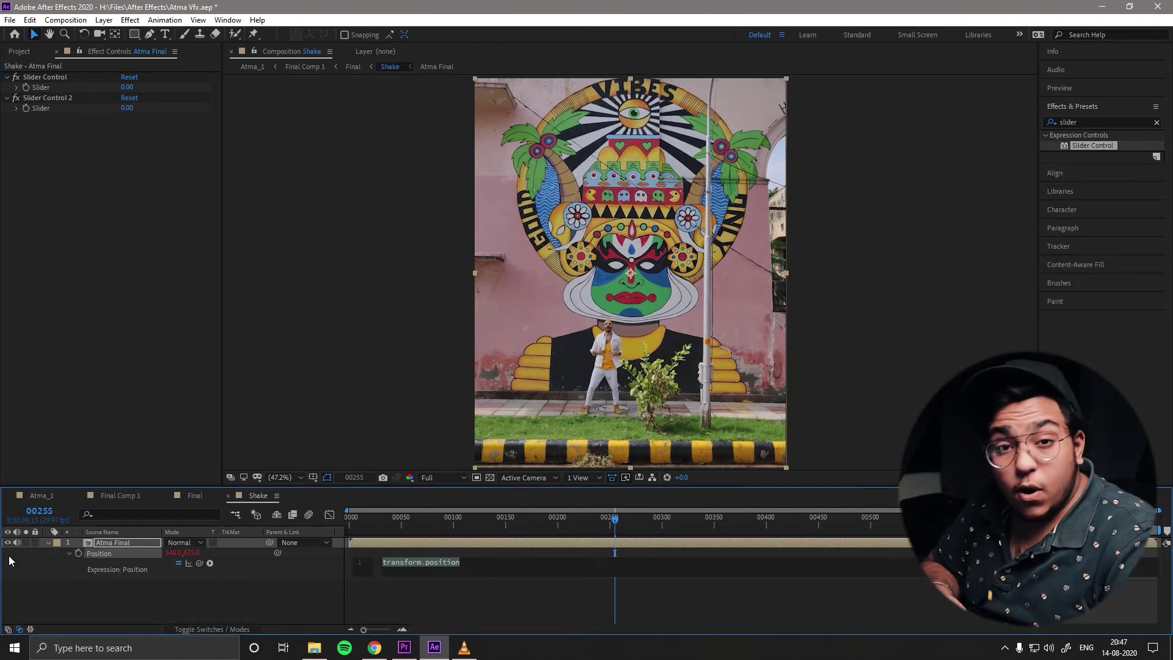
{"action": "type", "text": "wig"}
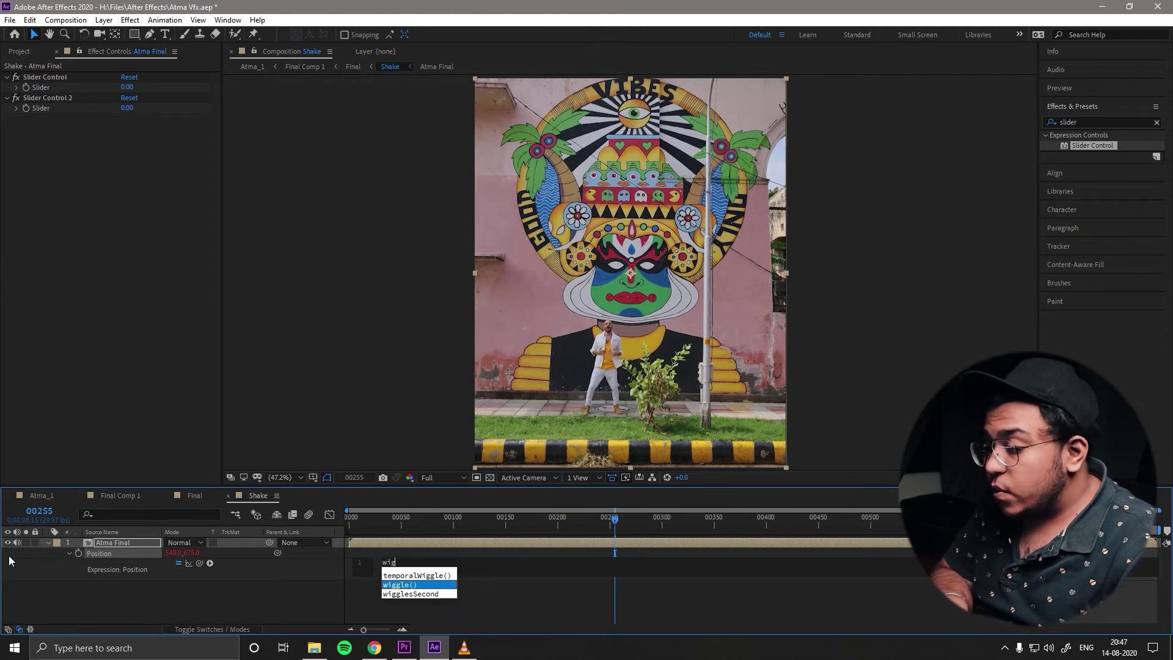
{"action": "type", "text": "g"}
{"action": "key", "text": "Return"}
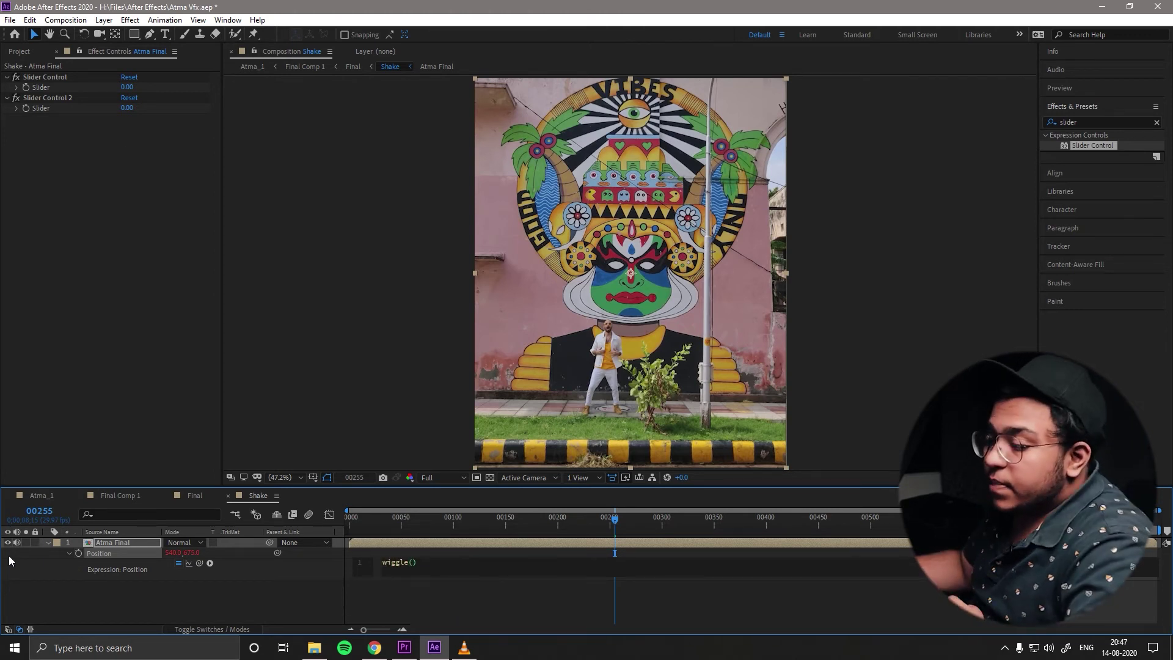
{"action": "left_click_drag", "start_coordinate": [277, 553], "coordinate": [60, 85]}
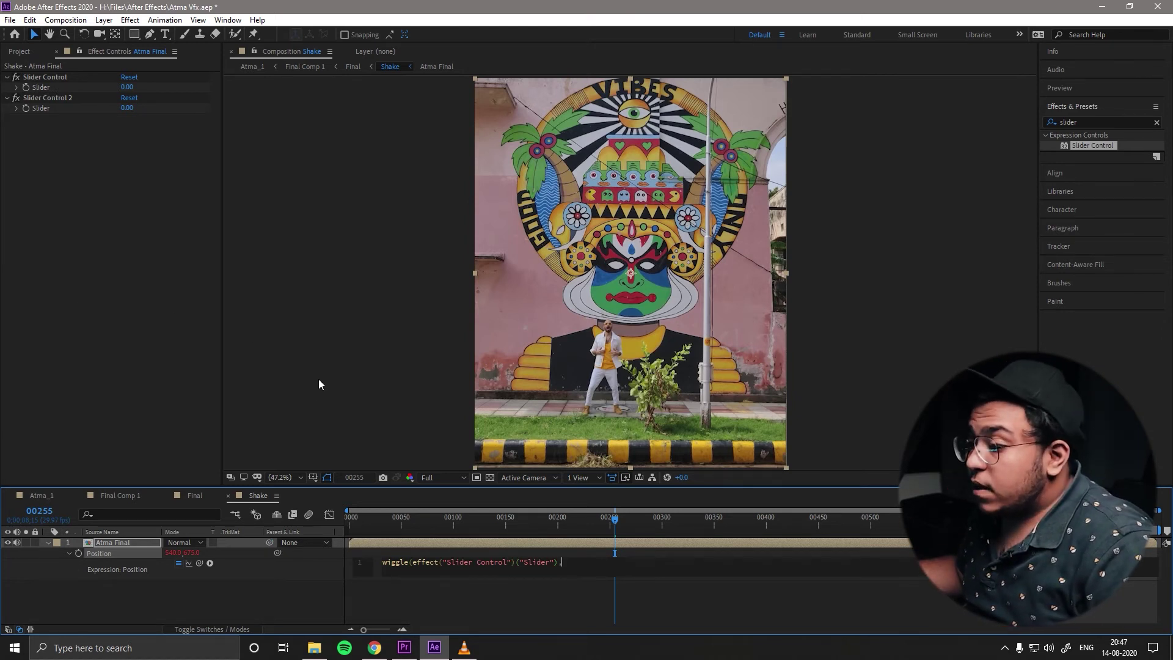
{"action": "left_click_drag", "start_coordinate": [277, 553], "coordinate": [47, 109]}
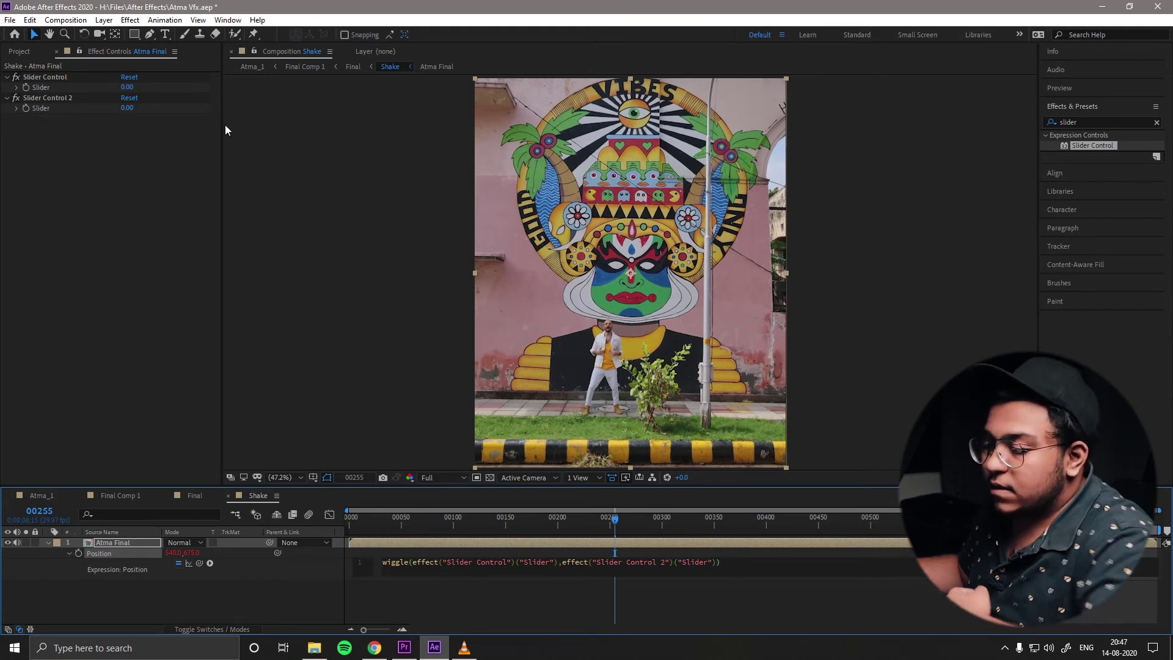
{"action": "left_click", "coordinate": [167, 618]}
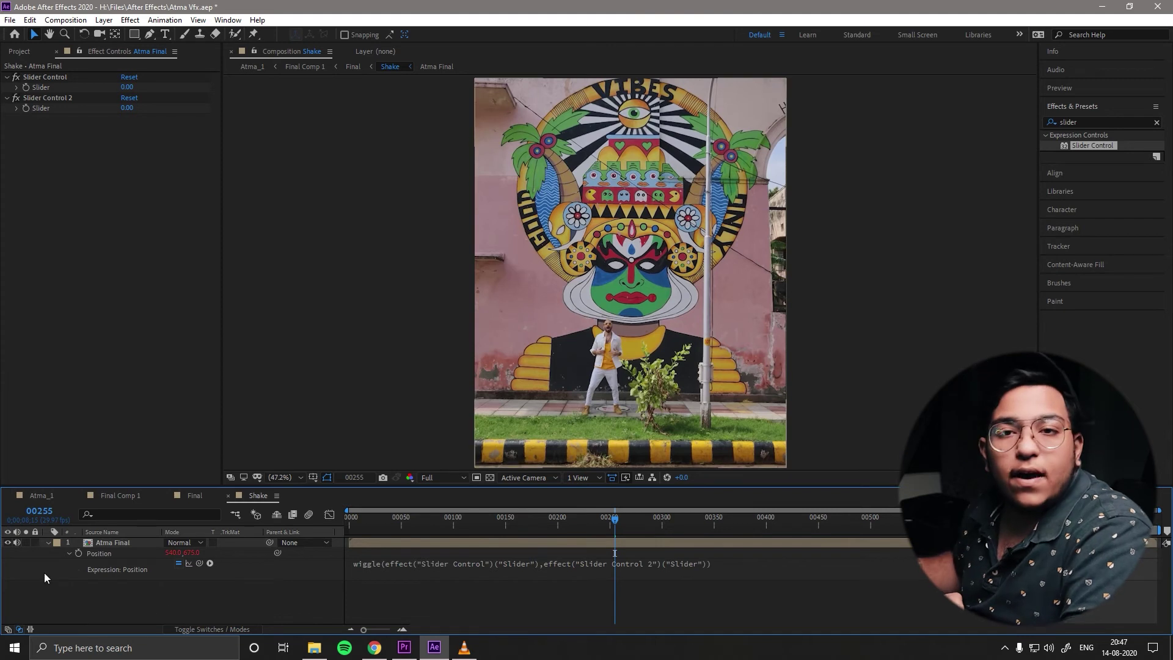
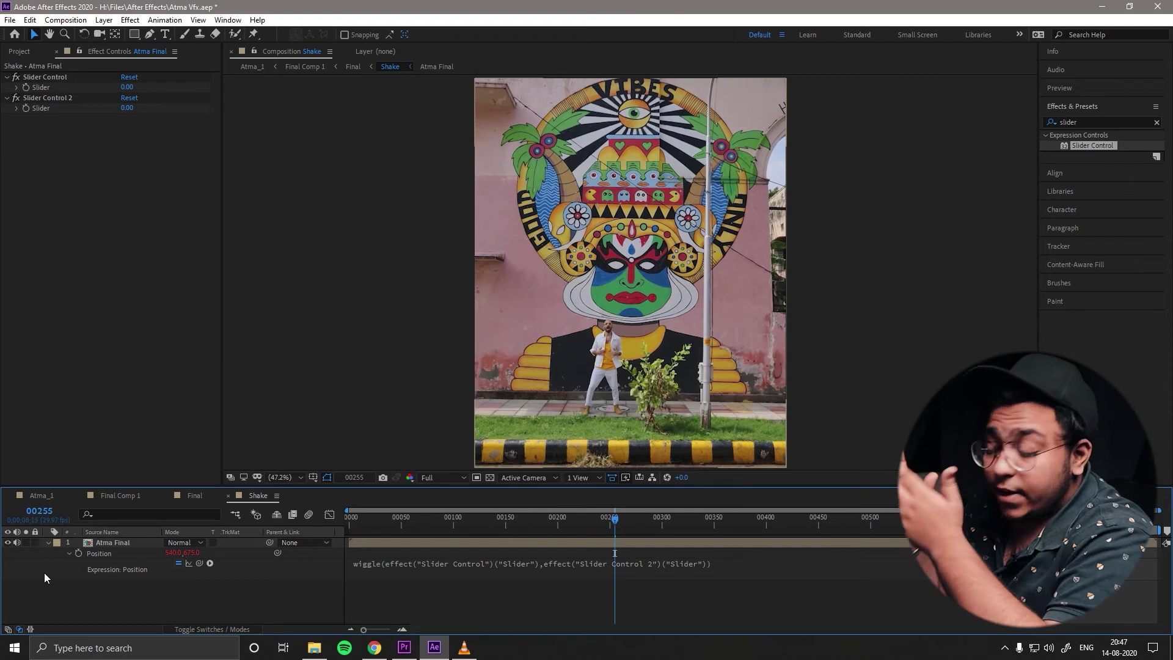
Step: Set Slider Control to 15 and Slider Control 2 to 30, and preview the shake from the first frame
{"action": "left_click", "coordinate": [126, 87]}
{"action": "key", "text": "Tab"}
{"action": "type", "text": "30"}
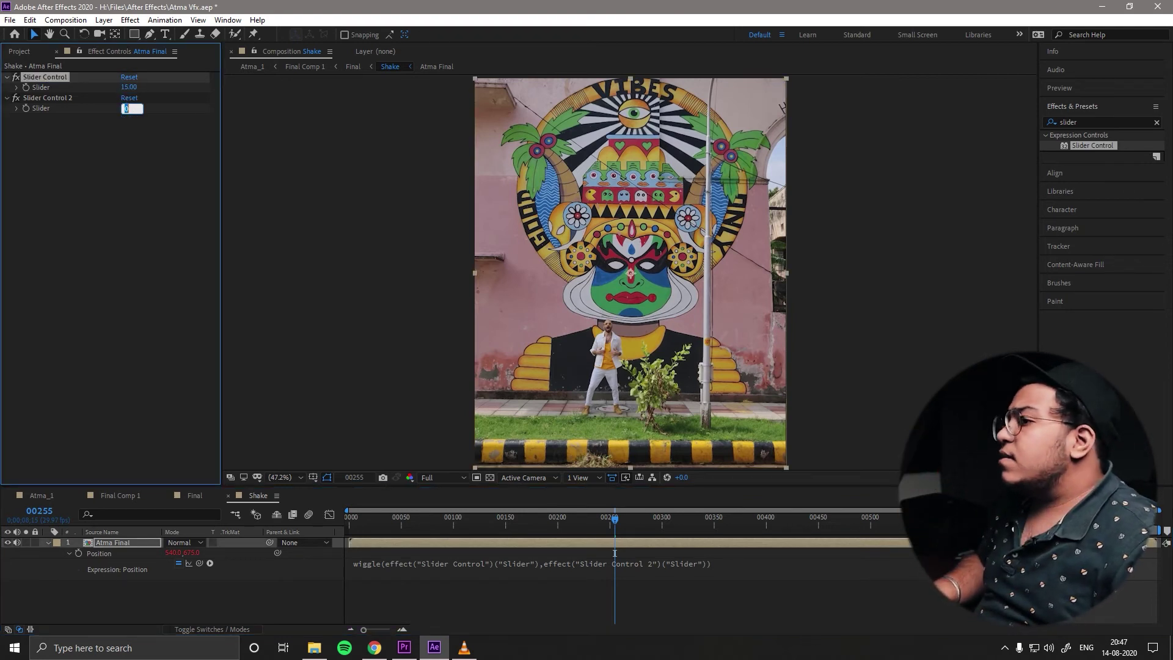
{"action": "key", "text": "Return"}
{"action": "key", "text": "Home"}
{"action": "key", "text": "space"}
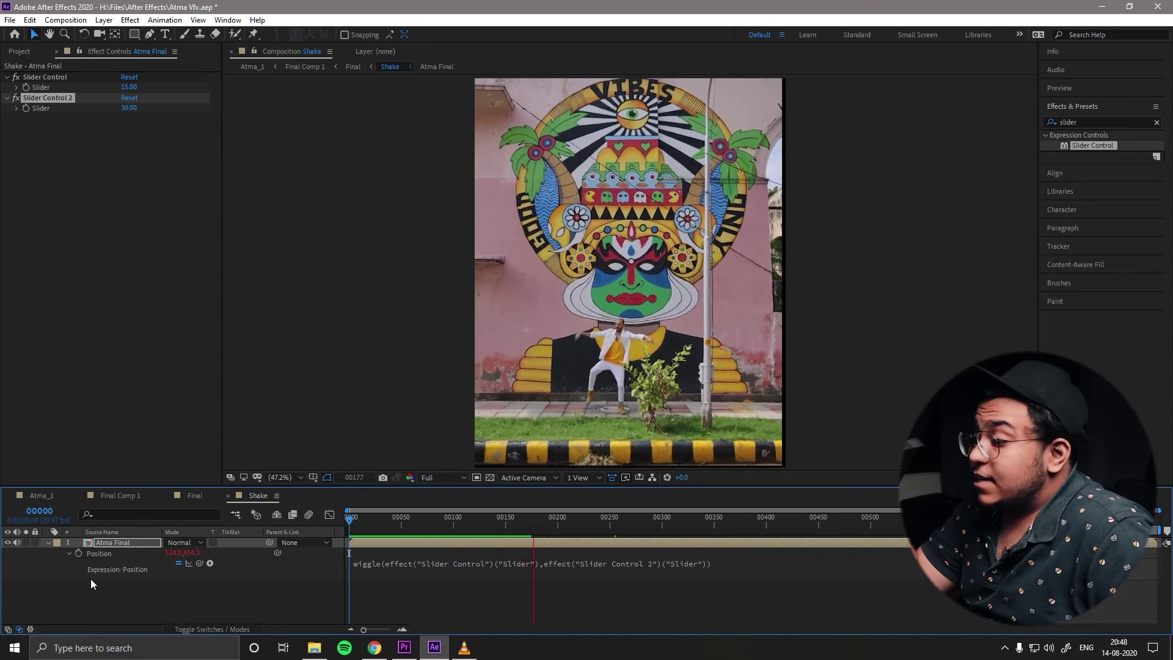
Step: Start keyframing both slider values at frame 425, on the flash
{"action": "left_click_drag", "start_coordinate": [583, 521], "coordinate": [794, 524]}
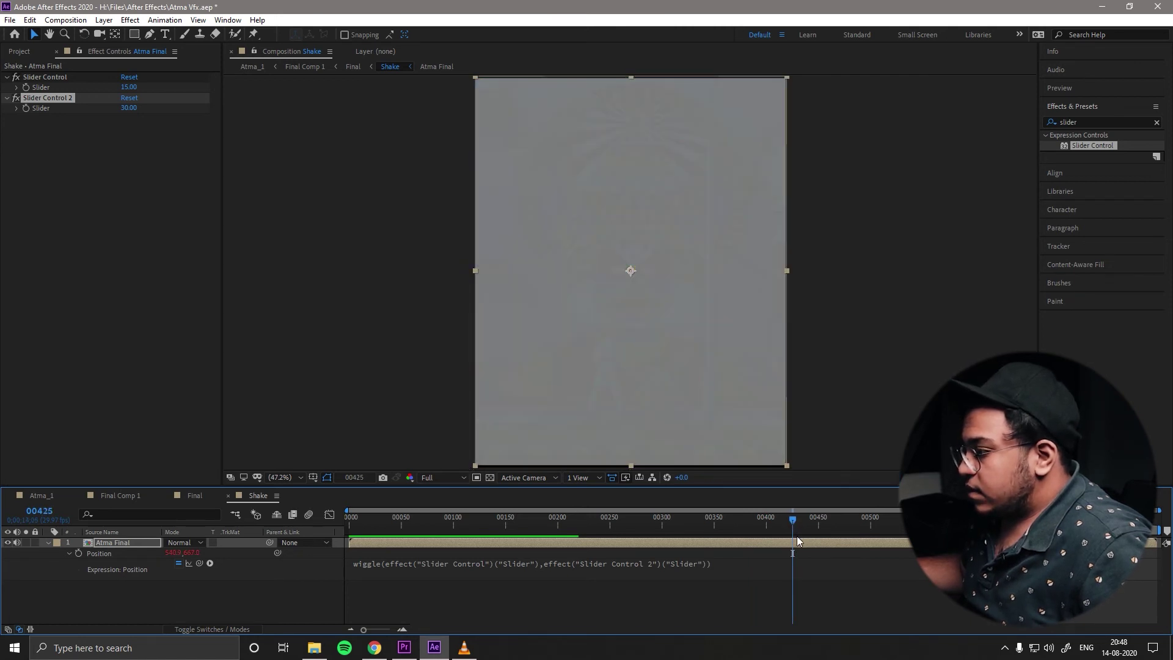
{"action": "left_click", "coordinate": [25, 88]}
{"action": "left_click", "coordinate": [31, 106]}
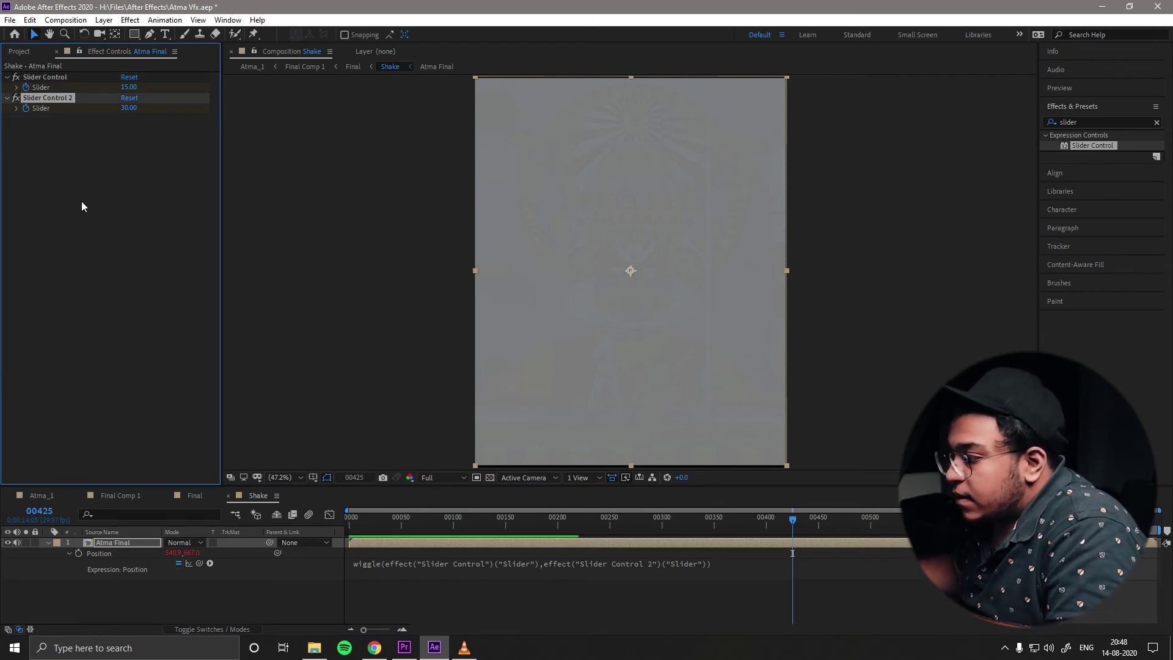
Step: Key both sliders at 0 on frame 424, one frame before the shake, and play back its start
{"action": "key", "text": "Page_Up"}
{"action": "key", "text": "e"}
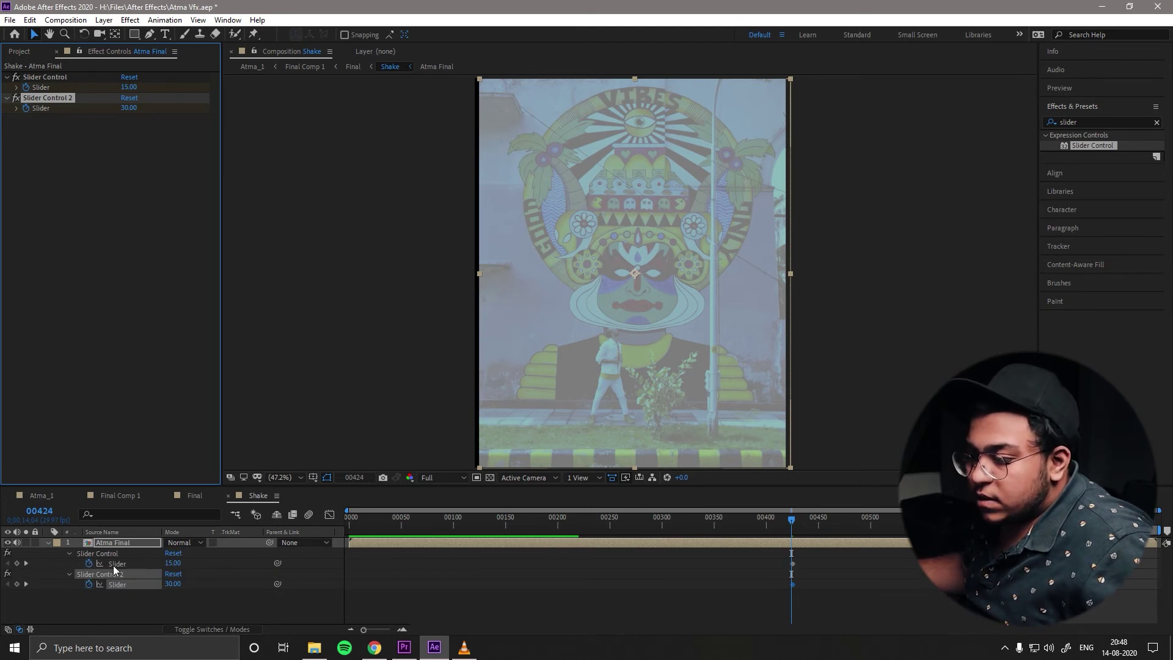
{"action": "left_click", "coordinate": [174, 564]}
{"action": "type", "text": "0"}
{"action": "key", "text": "Tab"}
{"action": "type", "text": "0"}
{"action": "key", "text": "Return"}
{"action": "left_click", "coordinate": [682, 532]}
{"action": "left_click_drag", "start_coordinate": [682, 532], "coordinate": [770, 531]}
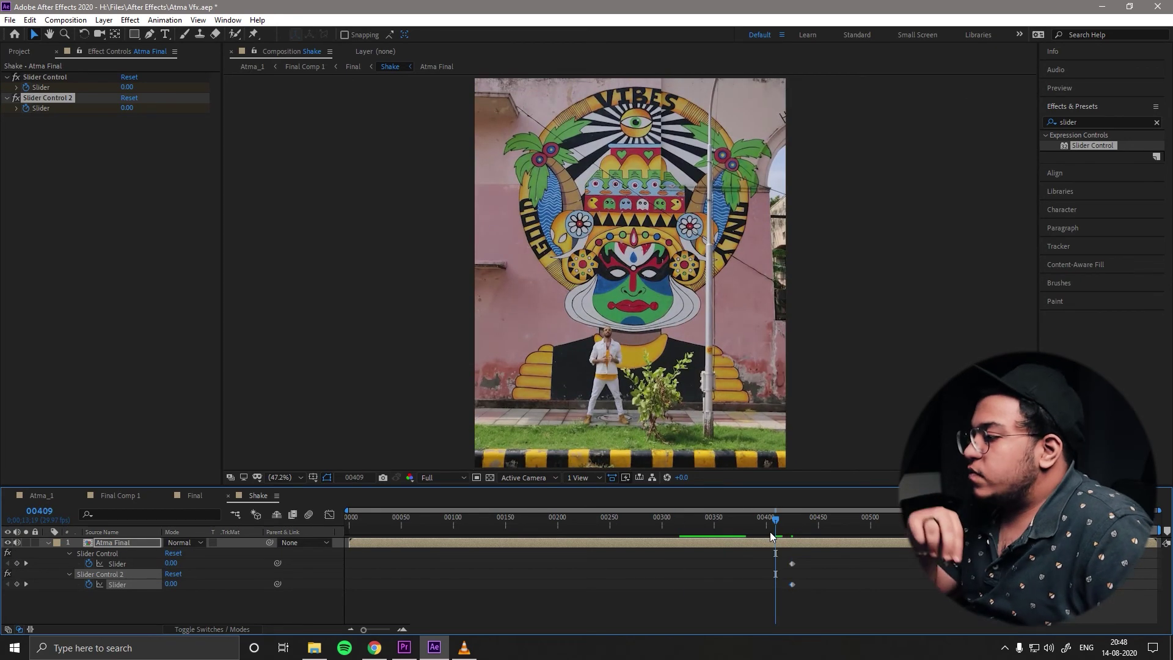
{"action": "key", "text": "space"}
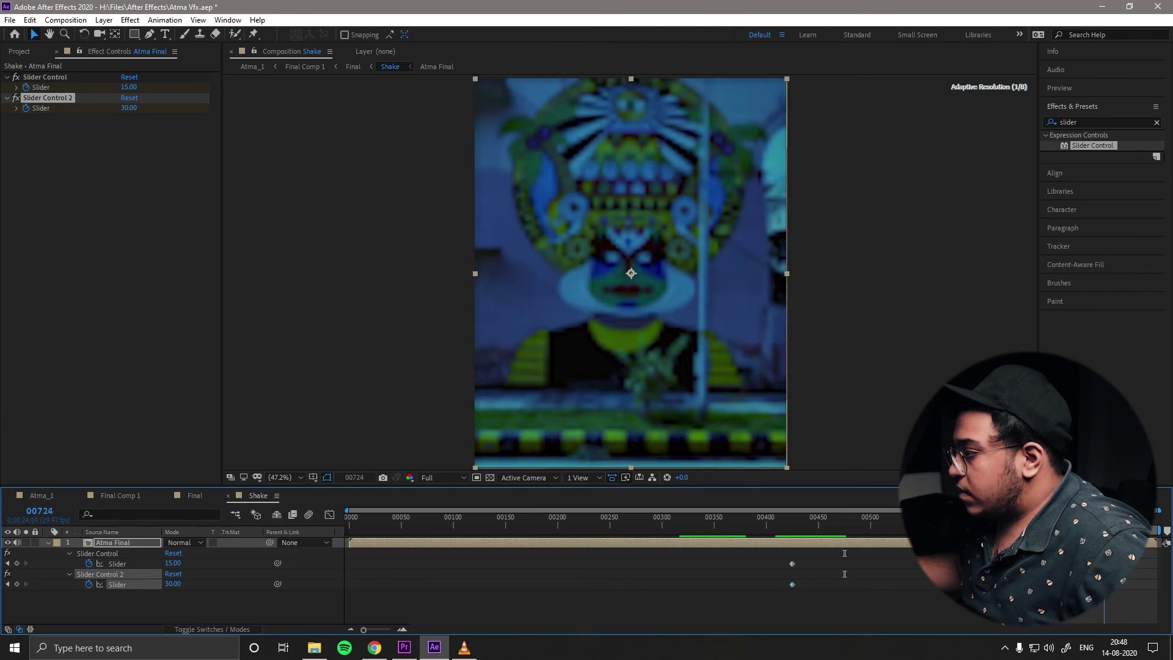
Step: Add keyframes holding both slider values at frame 720 and set both sliders to 0 at frame 739
{"action": "key", "text": "space"}
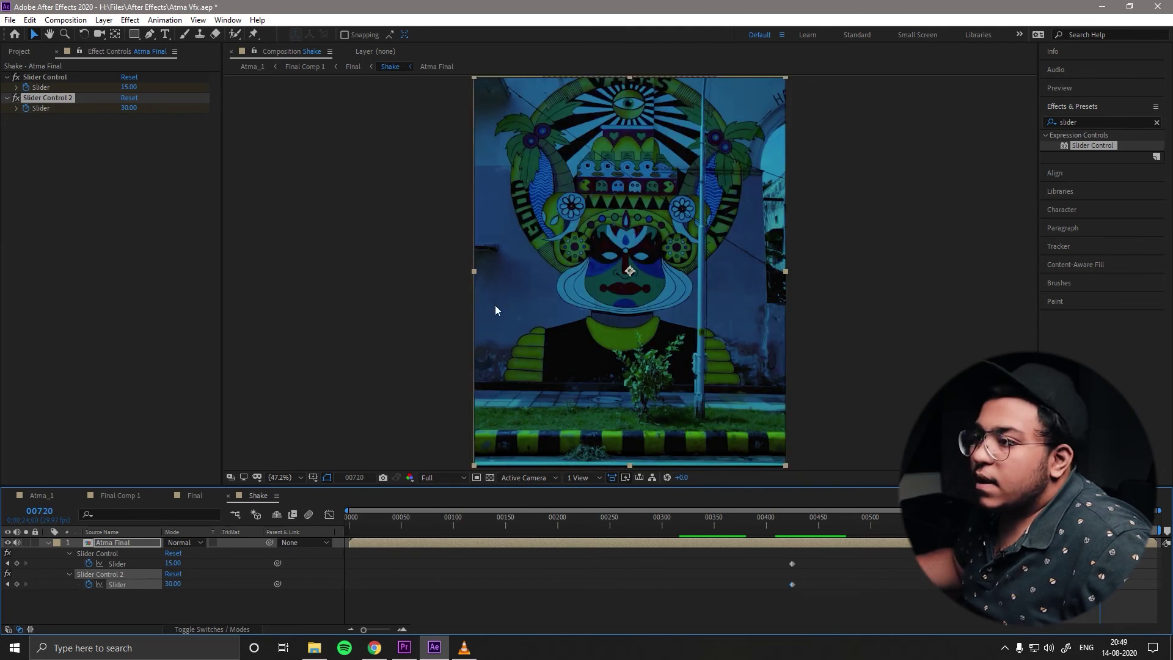
{"action": "left_click", "coordinate": [17, 564]}
{"action": "left_click", "coordinate": [17, 584]}
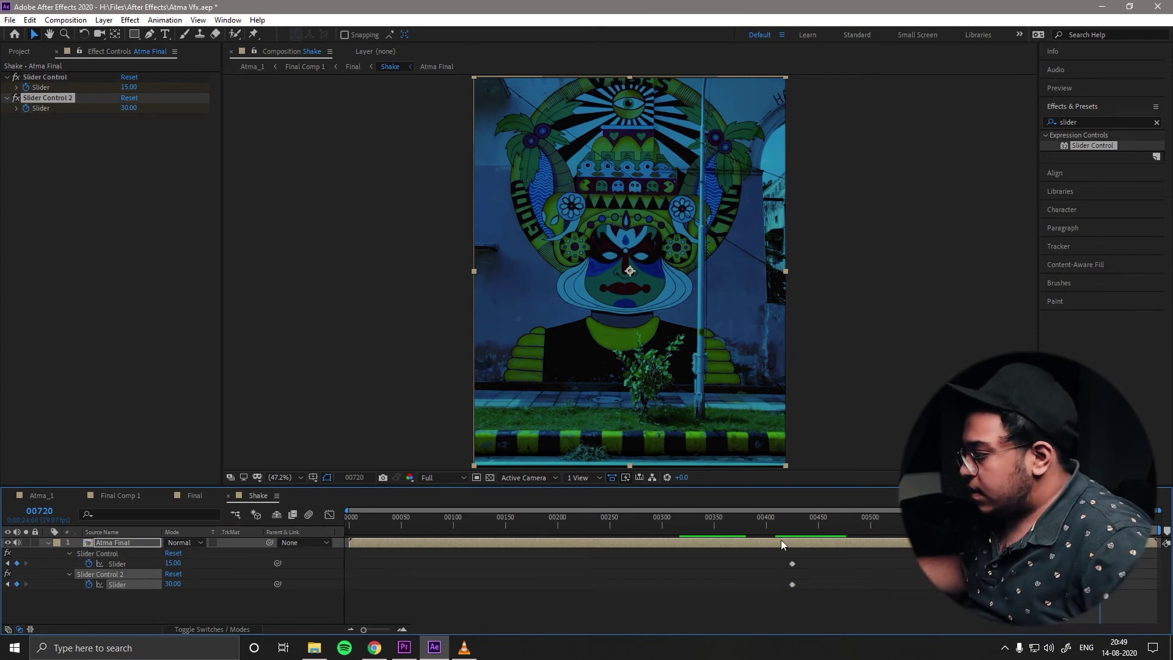
{"action": "key", "text": "space"}
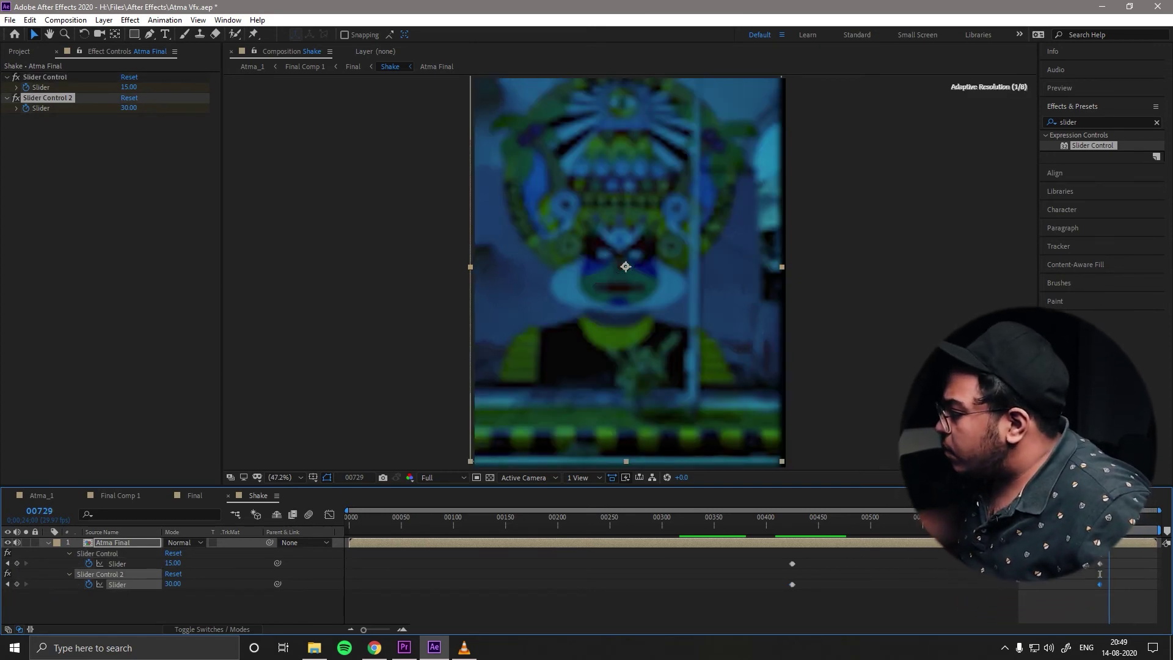
{"action": "left_click", "coordinate": [1121, 524]}
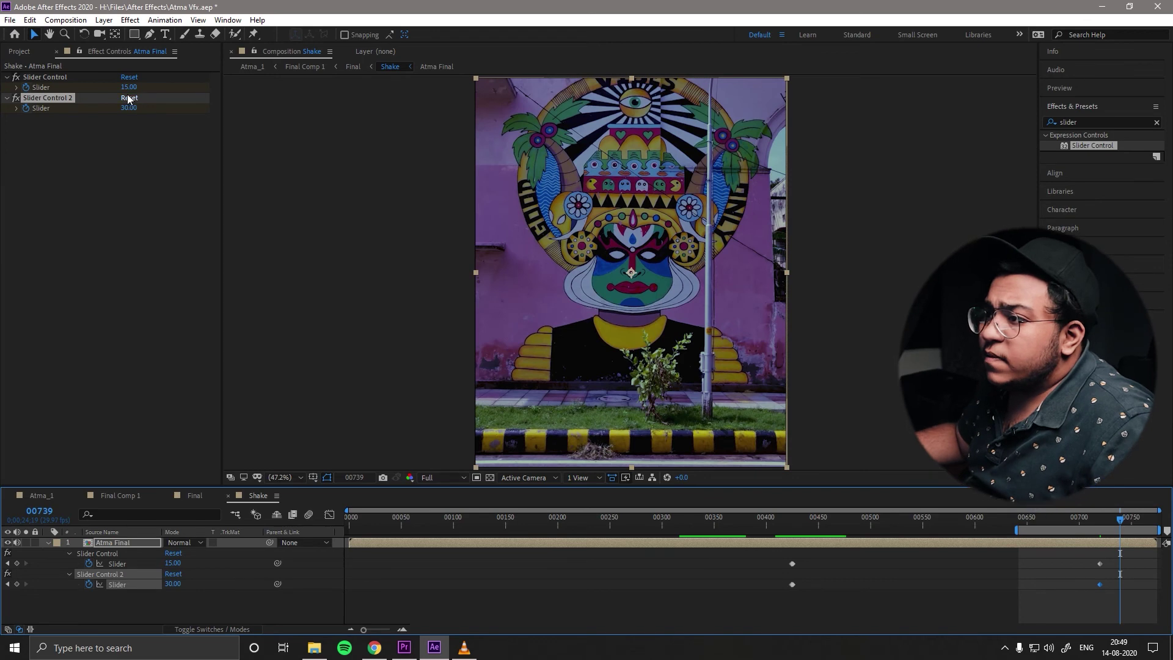
{"action": "left_click", "coordinate": [127, 98]}
{"action": "left_click", "coordinate": [117, 85]}
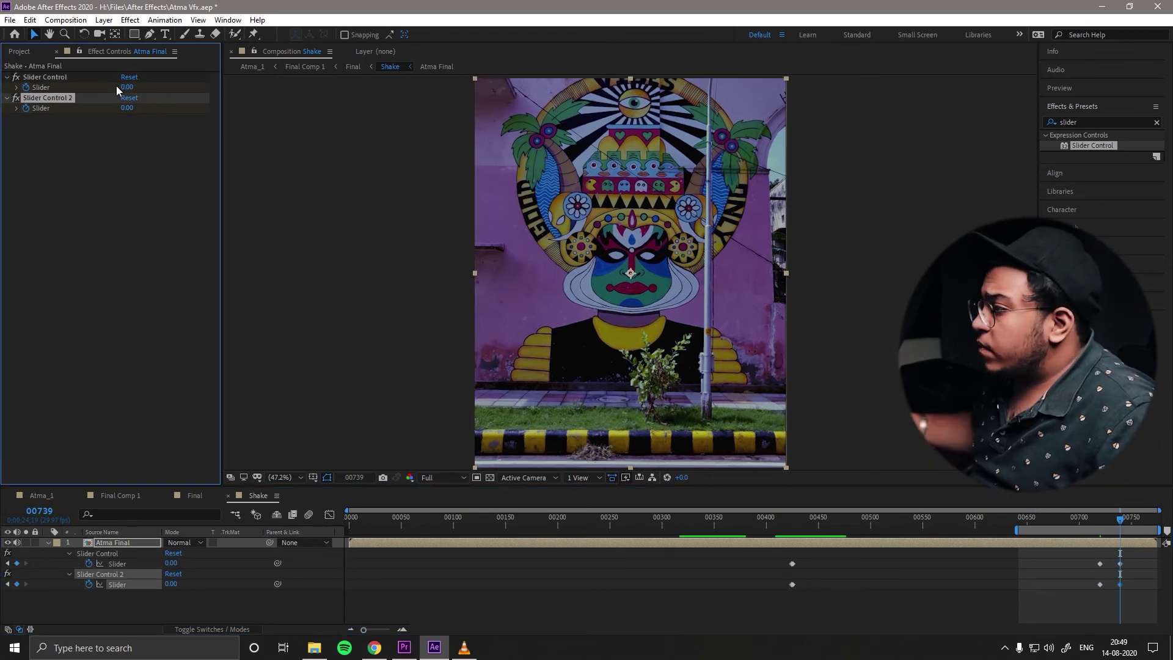
Step: Apply Easy Ease to the two final slider keyframes and preview the end of the shake from frame 688
{"action": "left_click", "coordinate": [1065, 519]}
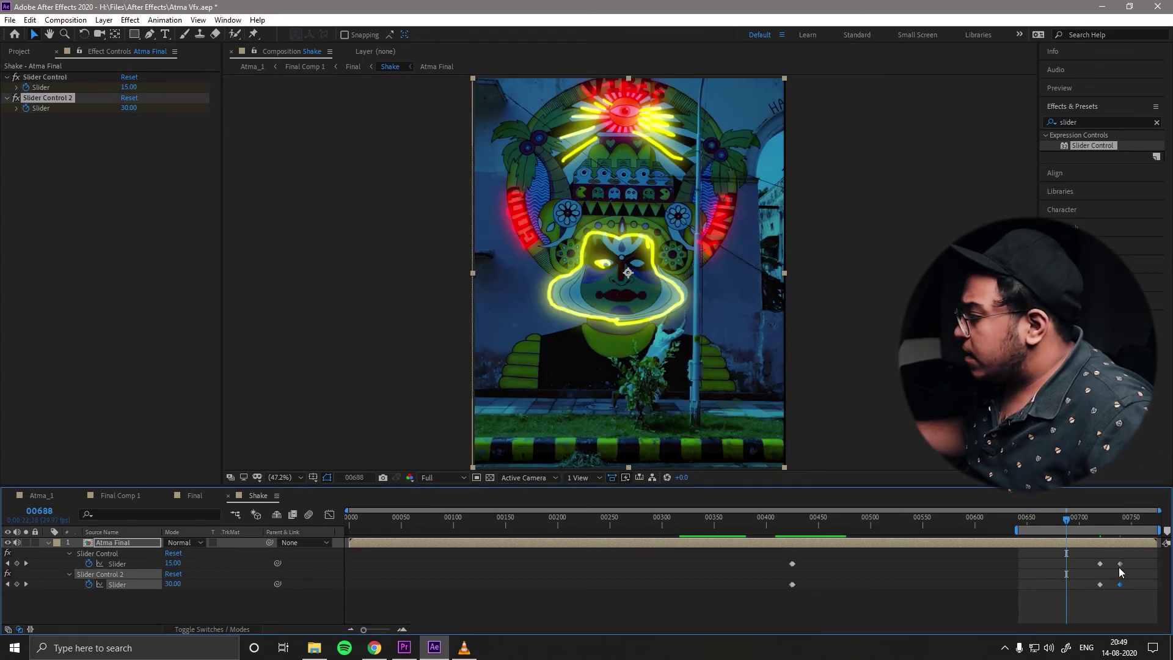
{"action": "left_click", "coordinate": [1121, 564], "text": "shift"}
{"action": "key", "text": "ctrl+alt+h"}
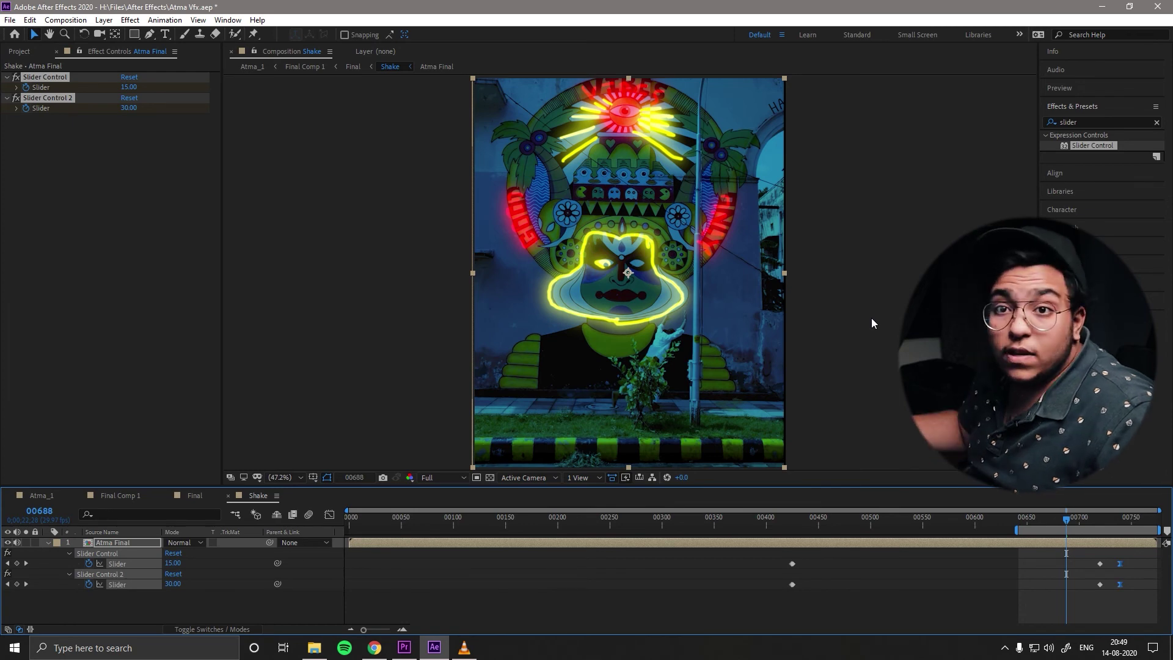
{"action": "key", "text": "space"}
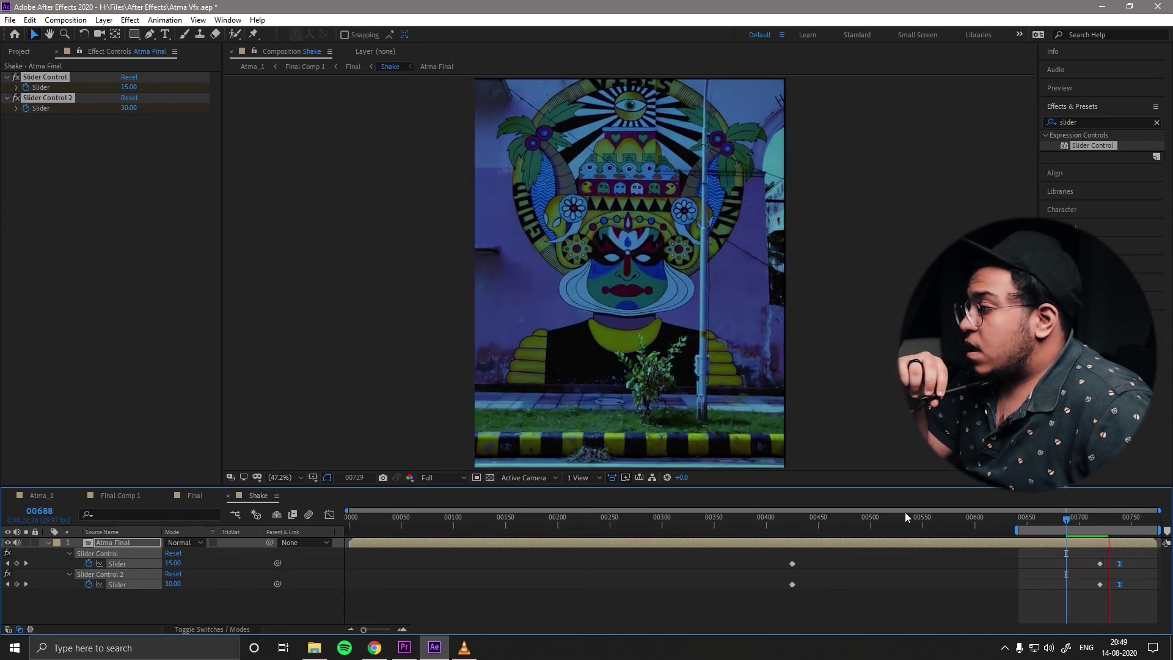
{"action": "key", "text": "space"}
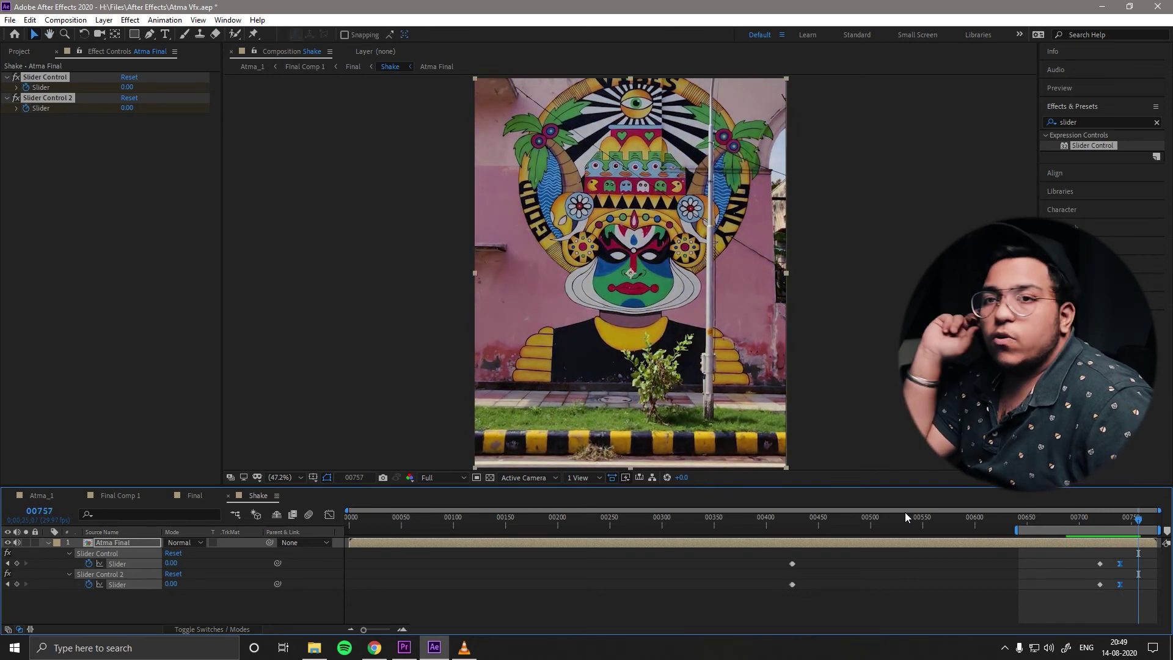
Step: Move the two final slider keyframes a few frames later and save the project
{"action": "key", "text": "ctrl+s"}
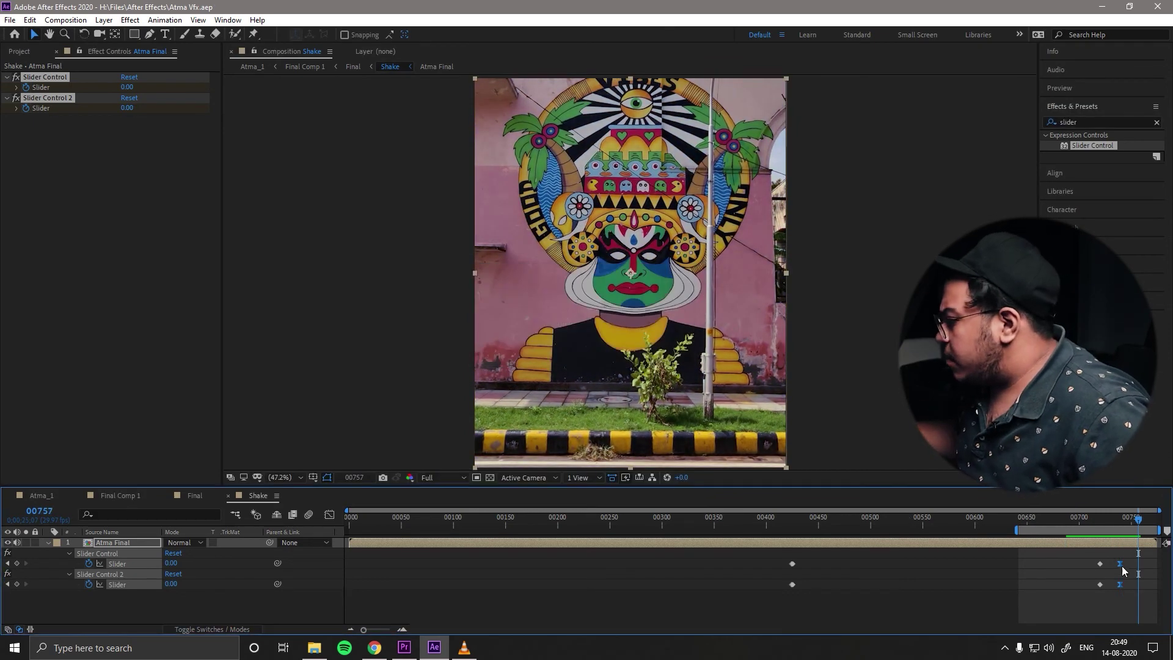
{"action": "left_click_drag", "start_coordinate": [1120, 564], "coordinate": [1104, 589]}
{"action": "left_click", "coordinate": [1084, 555]}
{"action": "left_click", "coordinate": [1071, 518]}
{"action": "key", "text": "ctrl+s"}
Step: Apply Motion Tile to the Atma Final layer with Output Width and Output Height at 150 and Mirror Edges enabled
{"action": "left_click", "coordinate": [923, 531]}
{"action": "left_click_drag", "start_coordinate": [923, 531], "coordinate": [878, 530]}
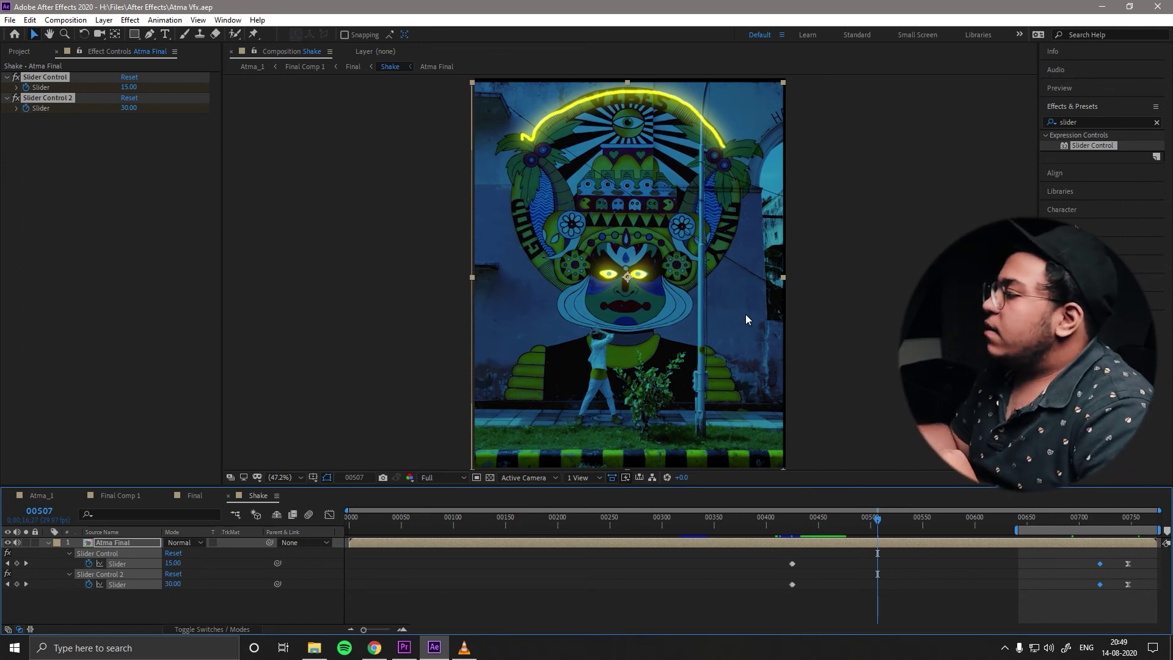
{"action": "left_click", "coordinate": [1069, 126]}
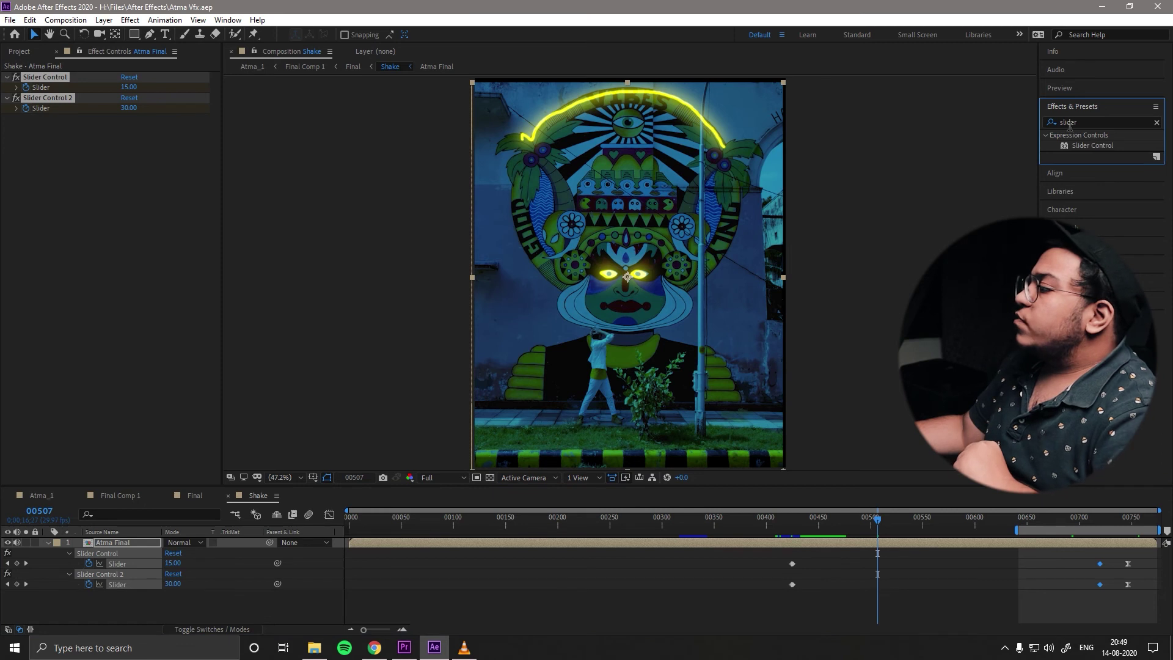
{"action": "key", "text": "ctrl+a"}
{"action": "type", "text": ",otion t"}
{"action": "left_click_drag", "start_coordinate": [1067, 197], "coordinate": [206, 296]}
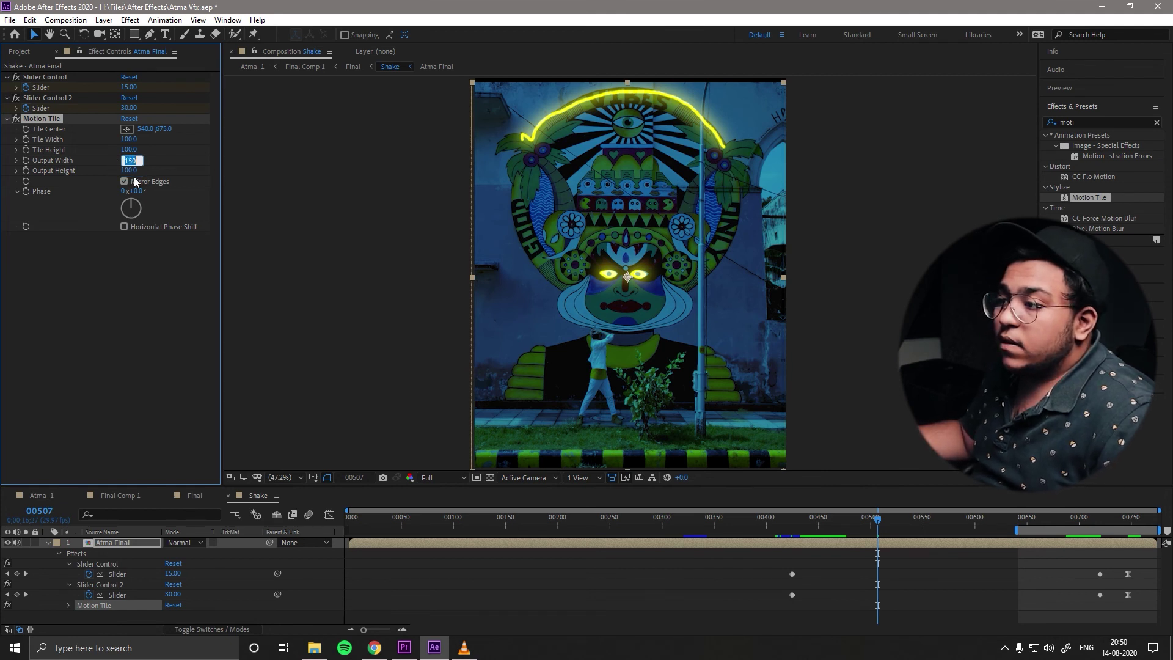
{"action": "key", "text": "Return"}
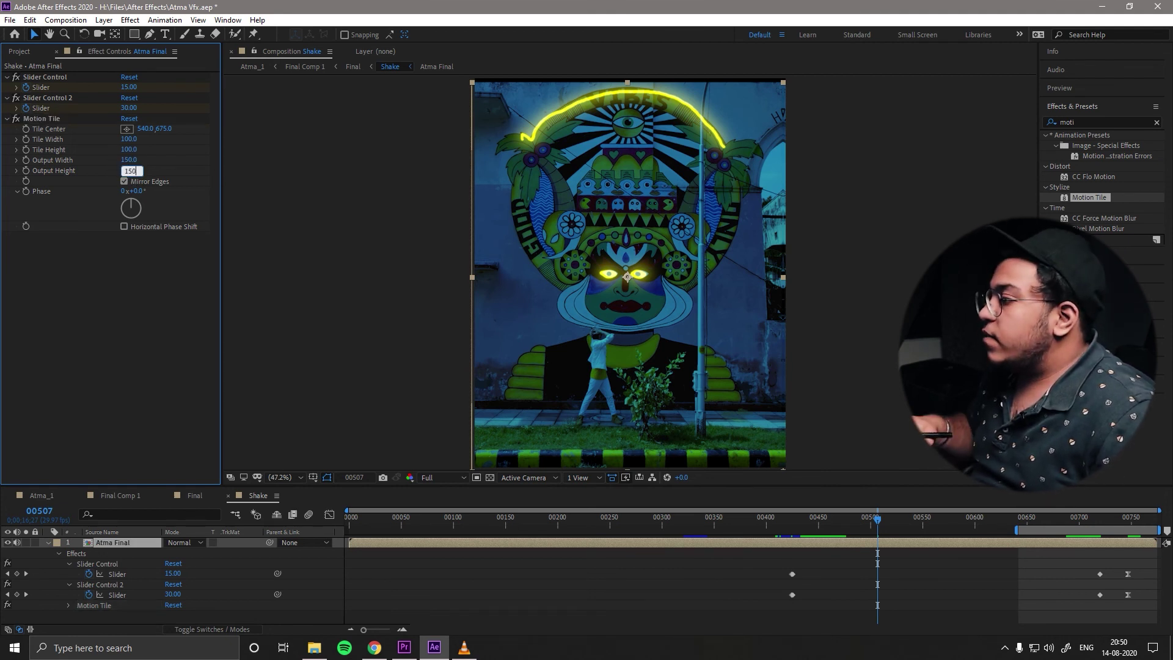
{"action": "key", "text": "Return"}
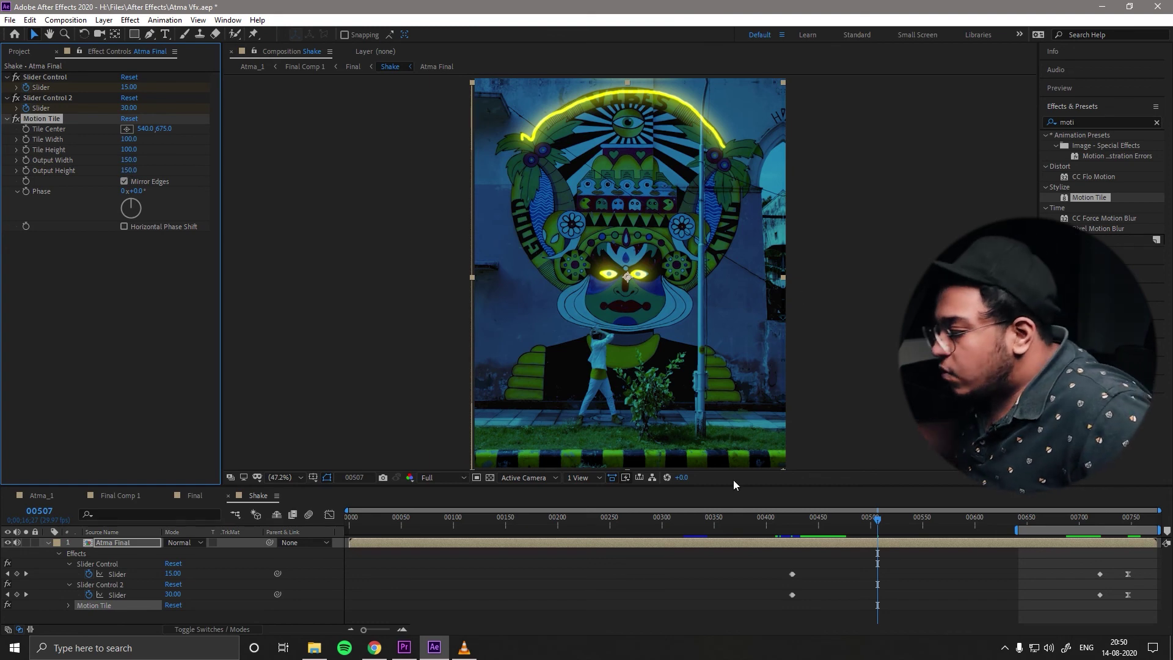
Step: Play back the shaking composition from frame 378 to check its edges
{"action": "left_click", "coordinate": [744, 516]}
{"action": "key", "text": "space"}
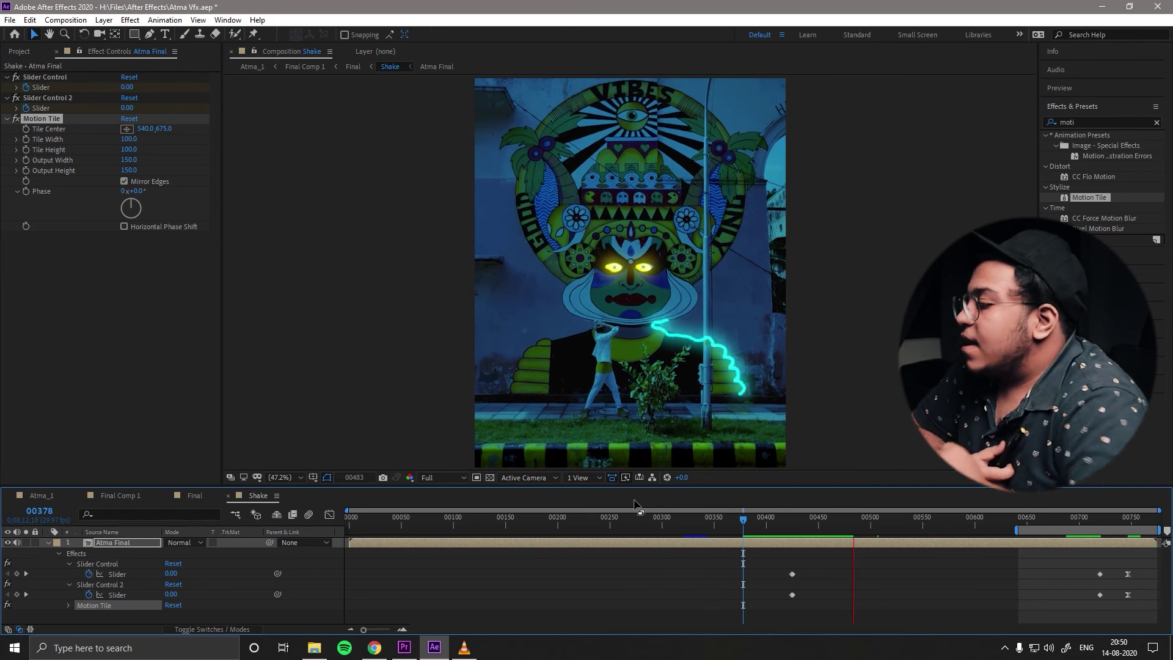
{"action": "key", "text": "space"}
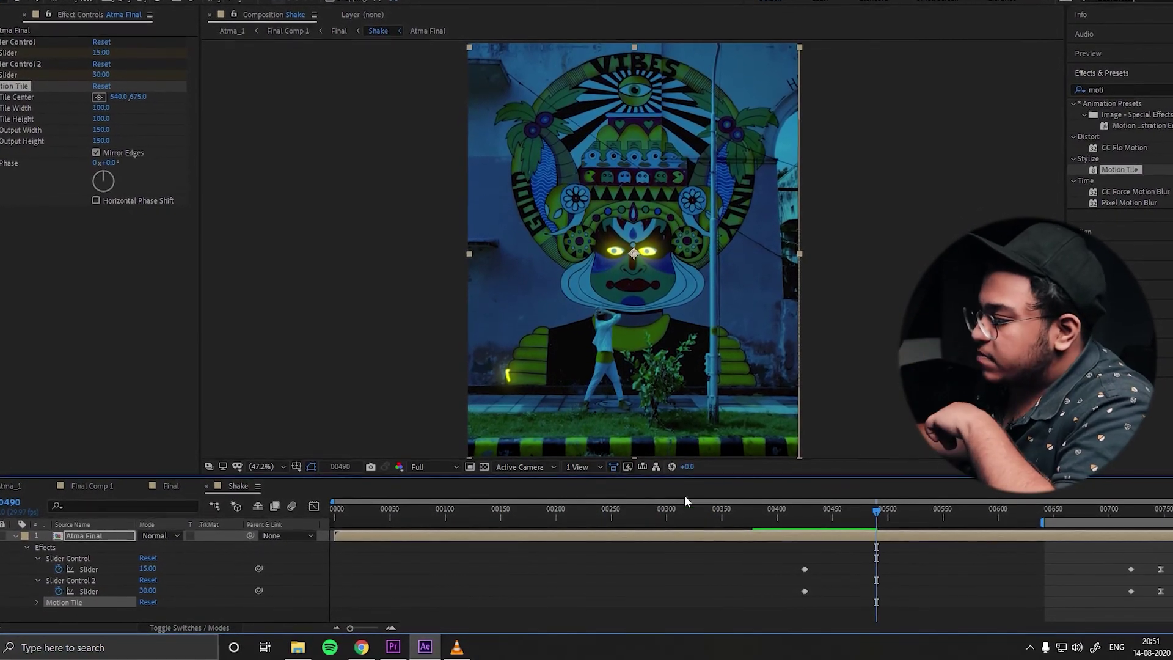
{"action": "key", "text": "space"}
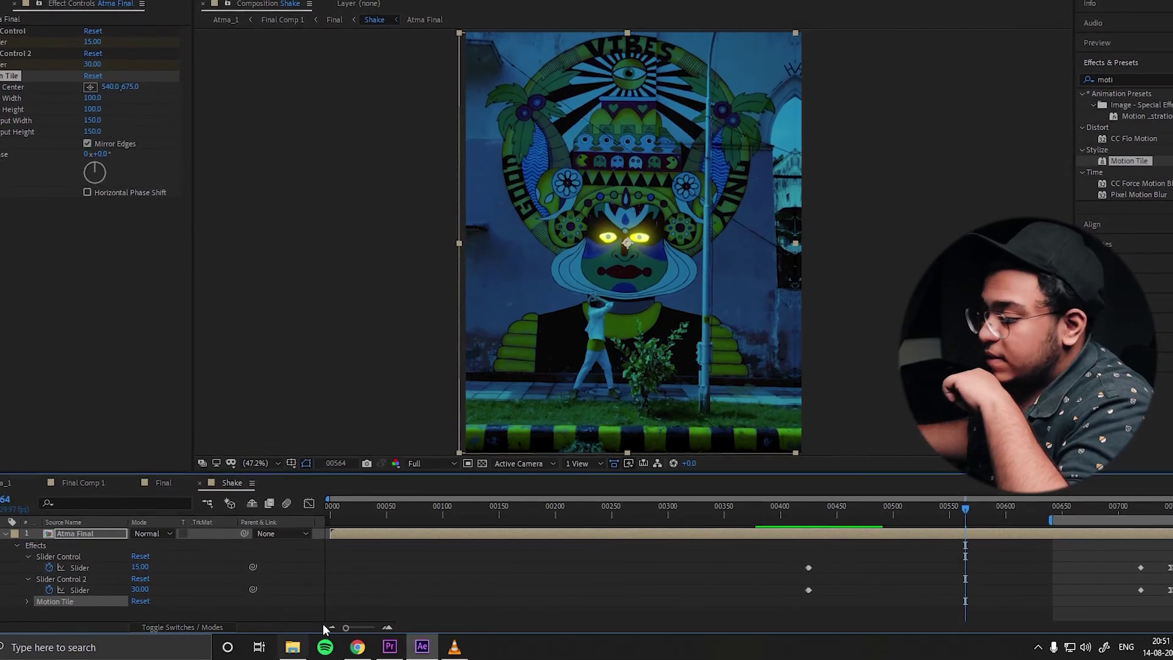
Step: Switch to Chrome and look at the stock footage page with thunderstorm and lightning clips
{"action": "left_click", "coordinate": [358, 648]}
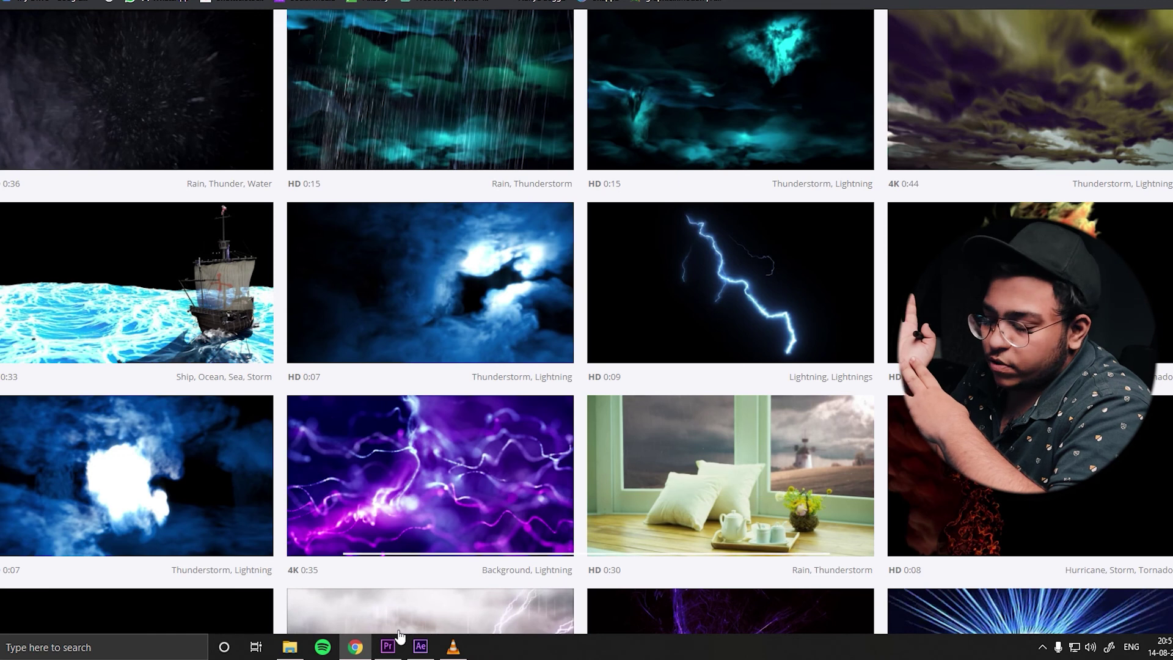
{"action": "mouse_move", "coordinate": [400, 638]}
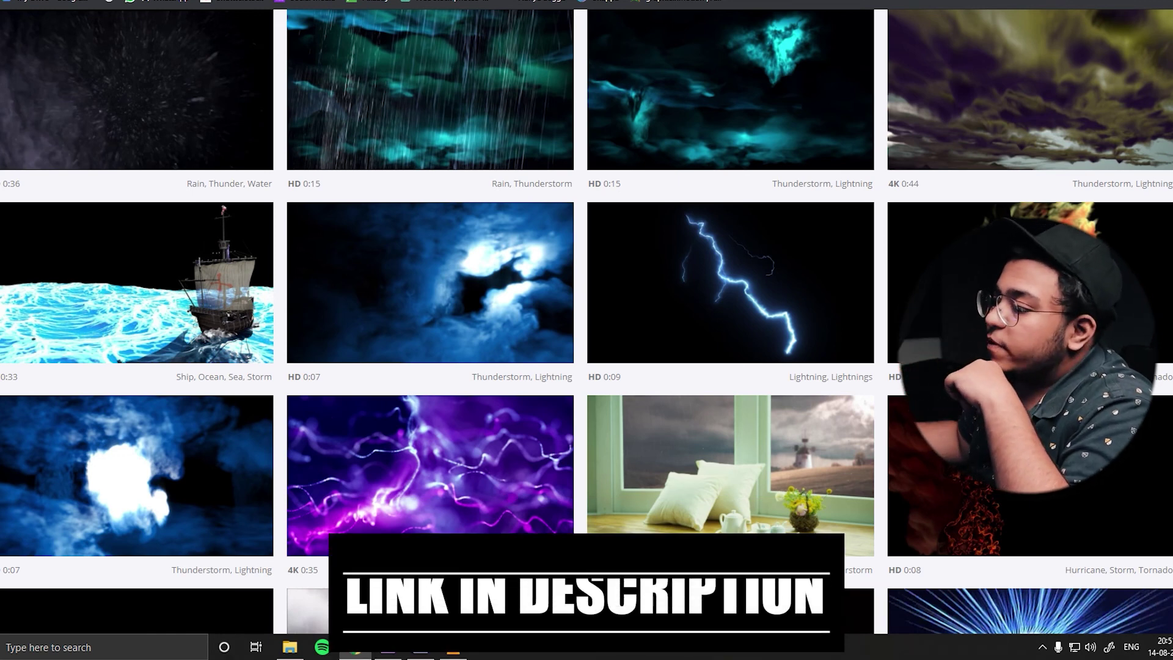